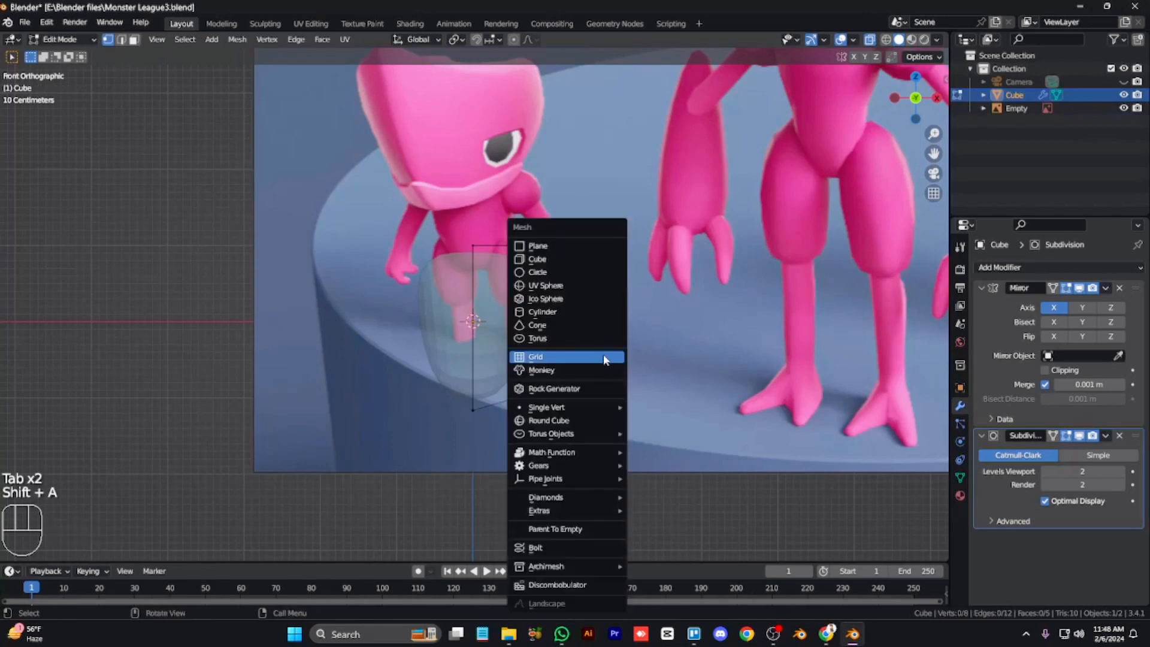
# Add a horizontal loop cut around the torso, slid slightly above the middle, and move the top outer vertices inward along X
pyautogui.click(602, 354)
pyautogui.hotkey('ctrl', 'r')
pyautogui.click(529, 316)
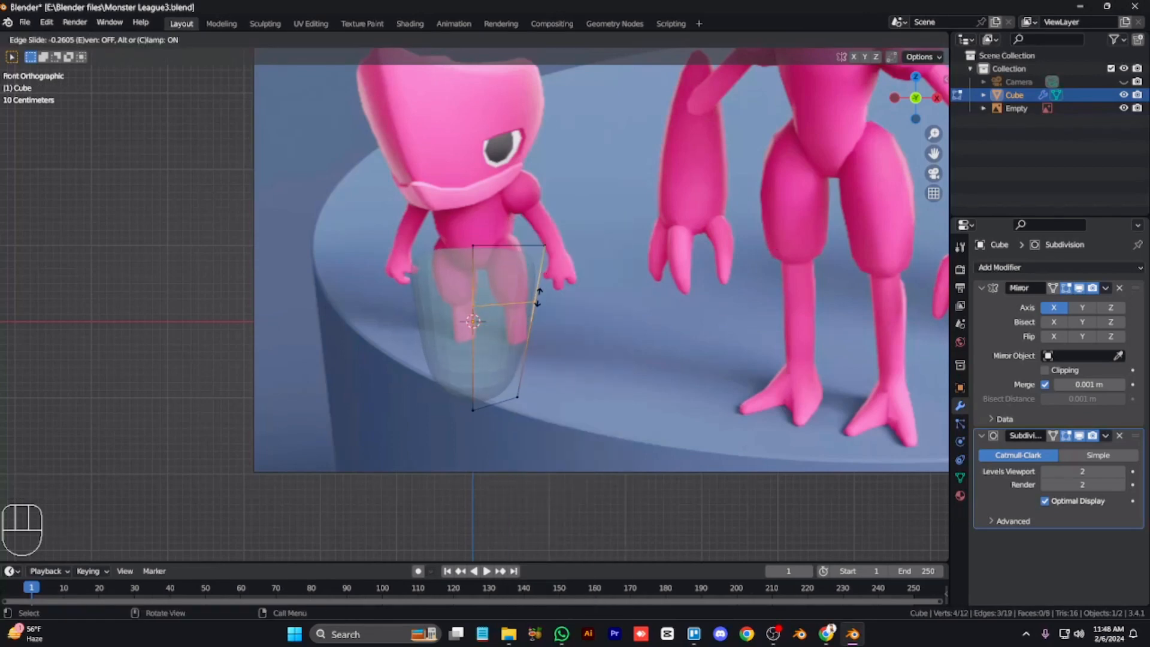
pyautogui.click(538, 297)
pyautogui.press('g')
pyautogui.press('x')
pyautogui.click(539, 260)
# Add a cube to the mesh, scale it down and place it at the torso's upper outer corner as the shoulder
pyautogui.hotkey('shift', 'a')
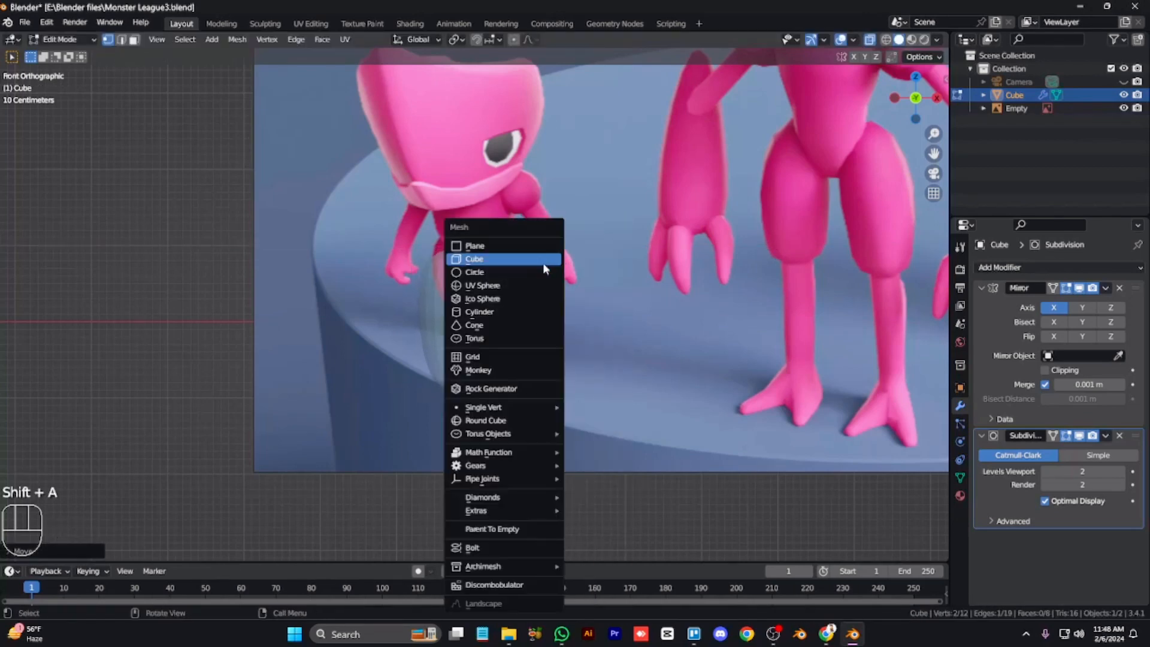
pyautogui.click(542, 262)
pyautogui.press('g')
pyautogui.click(717, 341)
pyautogui.press('s')
pyautogui.click(622, 301)
pyautogui.press('g')
pyautogui.click(570, 321)
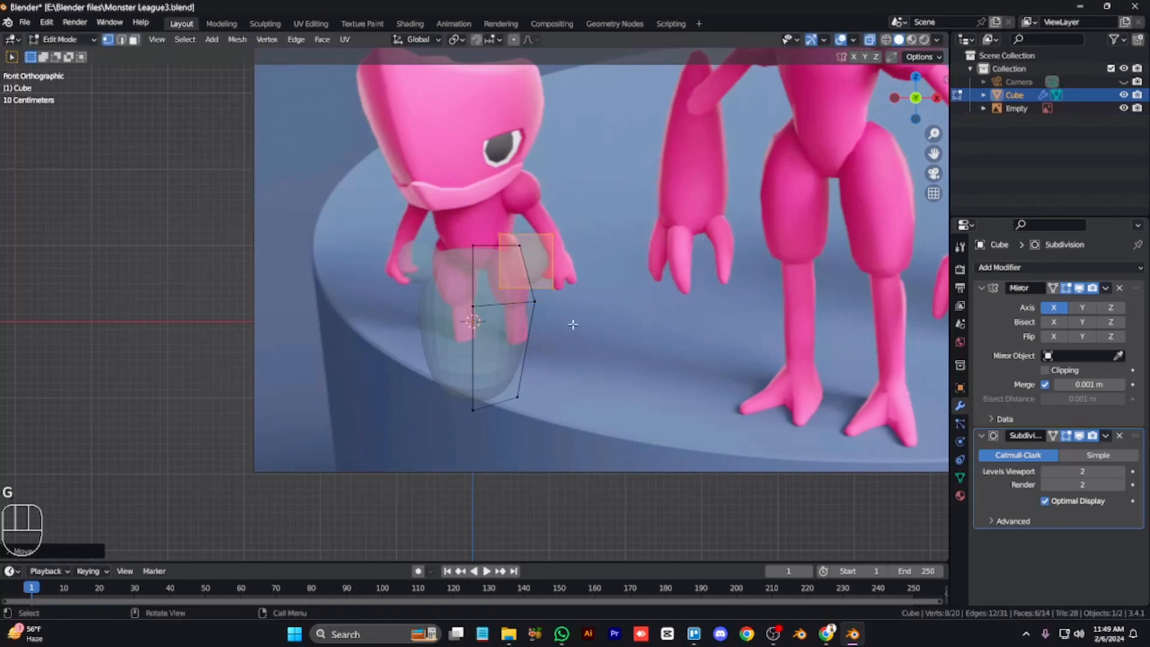
pyautogui.press('s')
pyautogui.click(571, 334)
# Narrow the torso's bottom vertices along the Y axis to taper its lower end in side view
pyautogui.hotkey('alt', 'z')
pyautogui.press('KP_3')
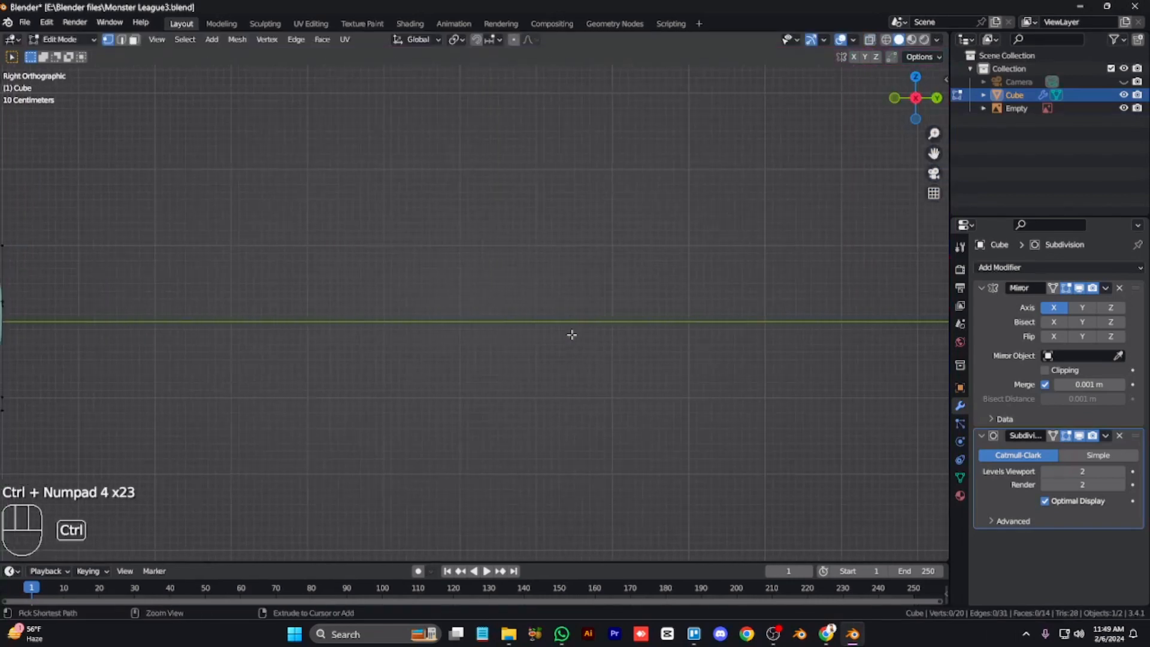
pyautogui.press('ctrl+KP_4')
pyautogui.press('ctrl+KP_4')
pyautogui.press('ctrl+KP_4')
pyautogui.press('ctrl+KP_4')
pyautogui.press('ctrl+KP_4')
pyautogui.press('ctrl+KP_4')
pyautogui.press('ctrl+KP_4')
pyautogui.press('ctrl+KP_4')
pyautogui.press('ctrl+KP_4')
pyautogui.press('ctrl+KP_4')
pyautogui.press('ctrl+KP_4')
pyautogui.press('ctrl+KP_4')
pyautogui.press('Tab')
pyautogui.press('Tab')
pyautogui.hotkey('alt', 'z')
pyautogui.moveTo(506, 437); pyautogui.dragTo(305, 375)
pyautogui.press('s')
pyautogui.press('y')
pyautogui.click(468, 389)
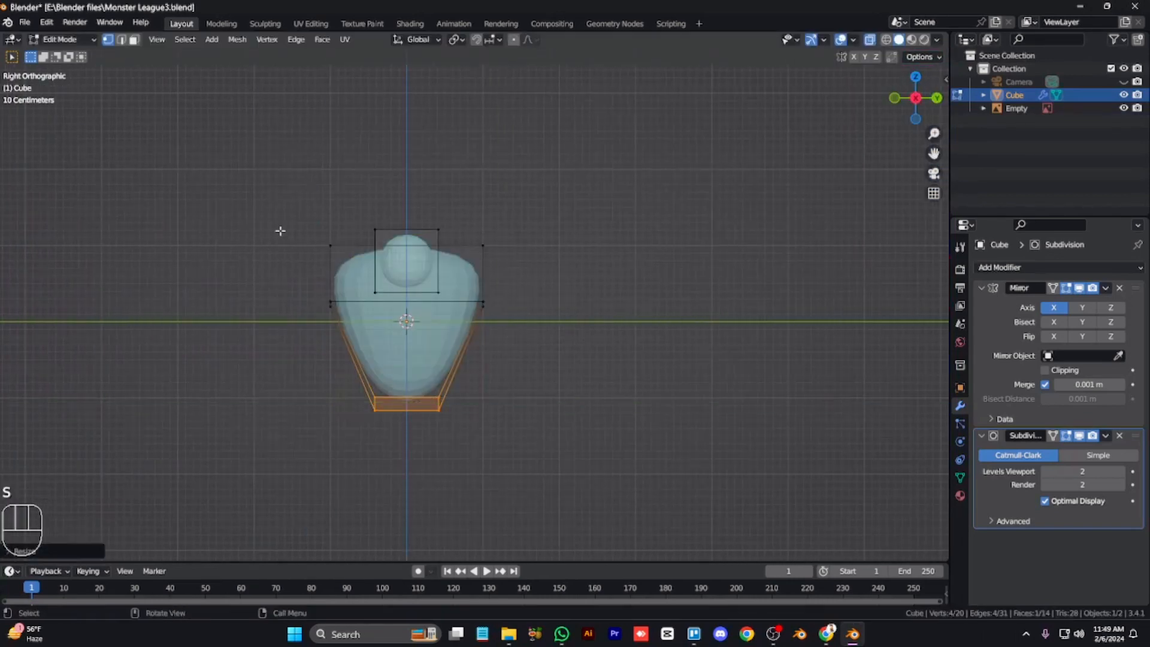
# Scale the torso's top and middle vertex loops narrower along the Y axis
pyautogui.keyDown('shift'); pyautogui.moveTo(479, 296); pyautogui.dragTo(476, 239); pyautogui.keyUp('shift')
pyautogui.press('s')
pyautogui.press('y')
pyautogui.click(490, 341)
# Fine-tune the Y scale of the torso's bottom vertices and check the shape in perspective
pyautogui.moveTo(484, 415); pyautogui.dragTo(357, 384)
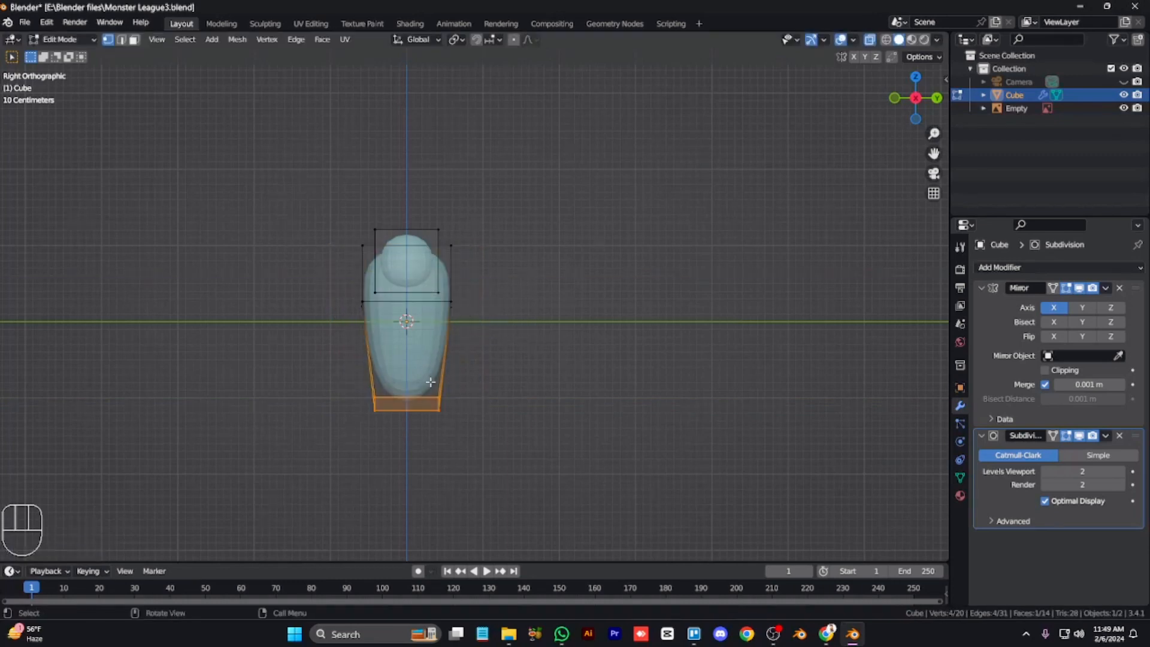
pyautogui.press('s')
pyautogui.press('y')
pyautogui.click(427, 383)
pyautogui.press('KP_1')
pyautogui.press('KP_6')
pyautogui.press('KP_6')
pyautogui.hotkey('alt', 'z')
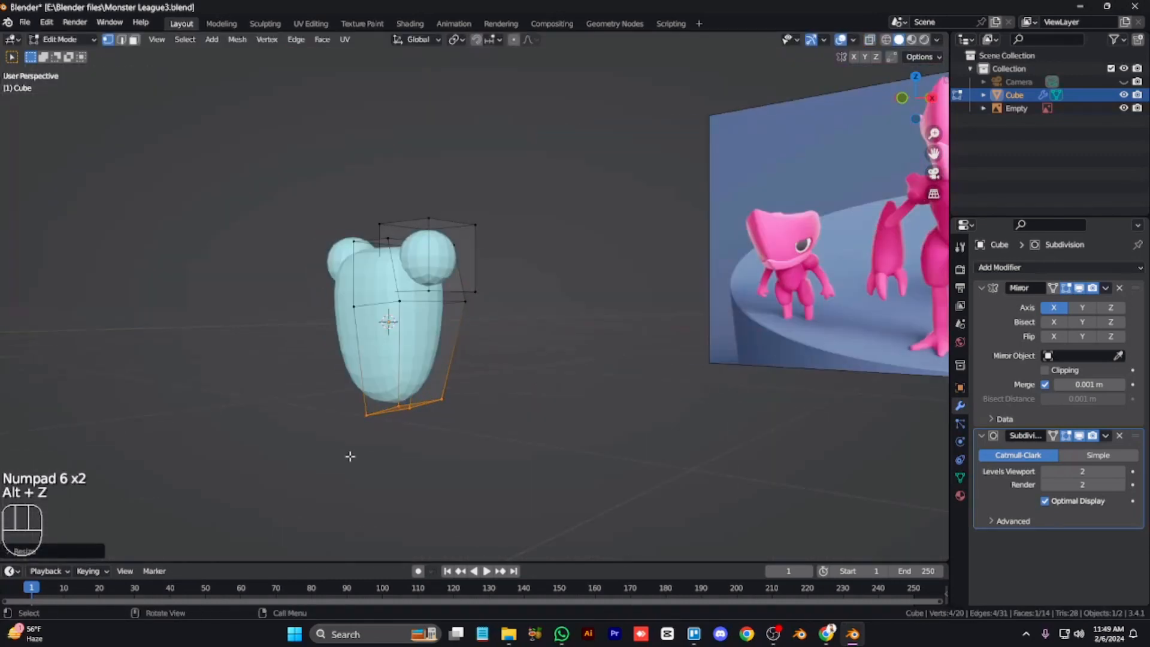
# Move the shoulder cube slightly down in front view
pyautogui.press('s')
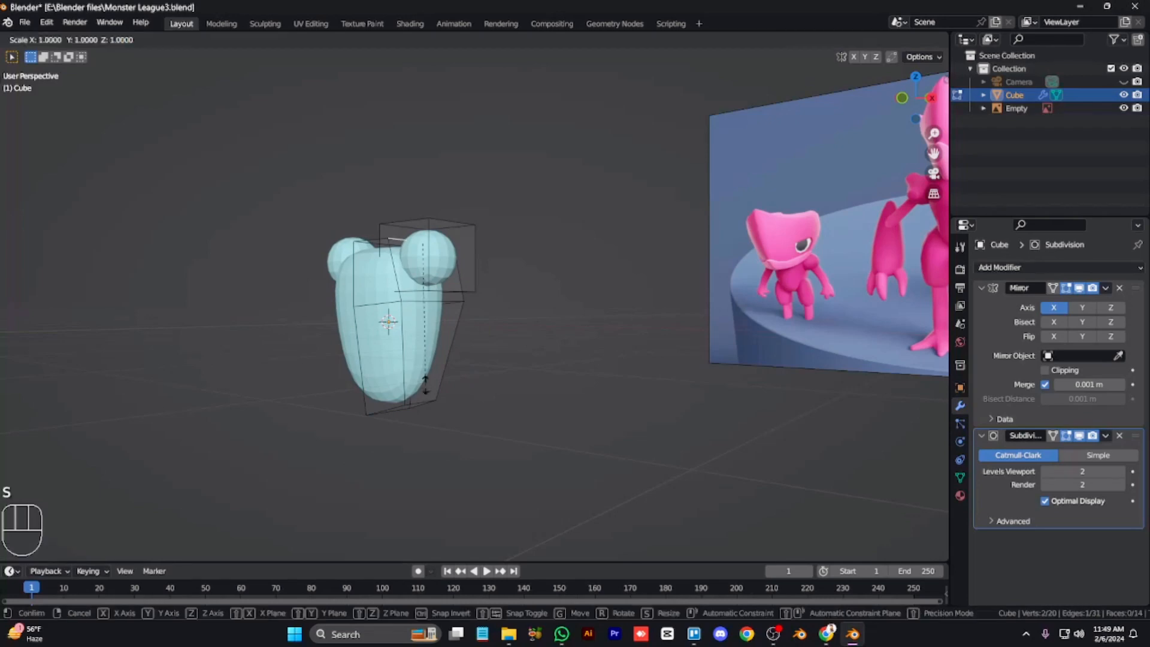
pyautogui.press('Tab')
pyautogui.press('KP_1')
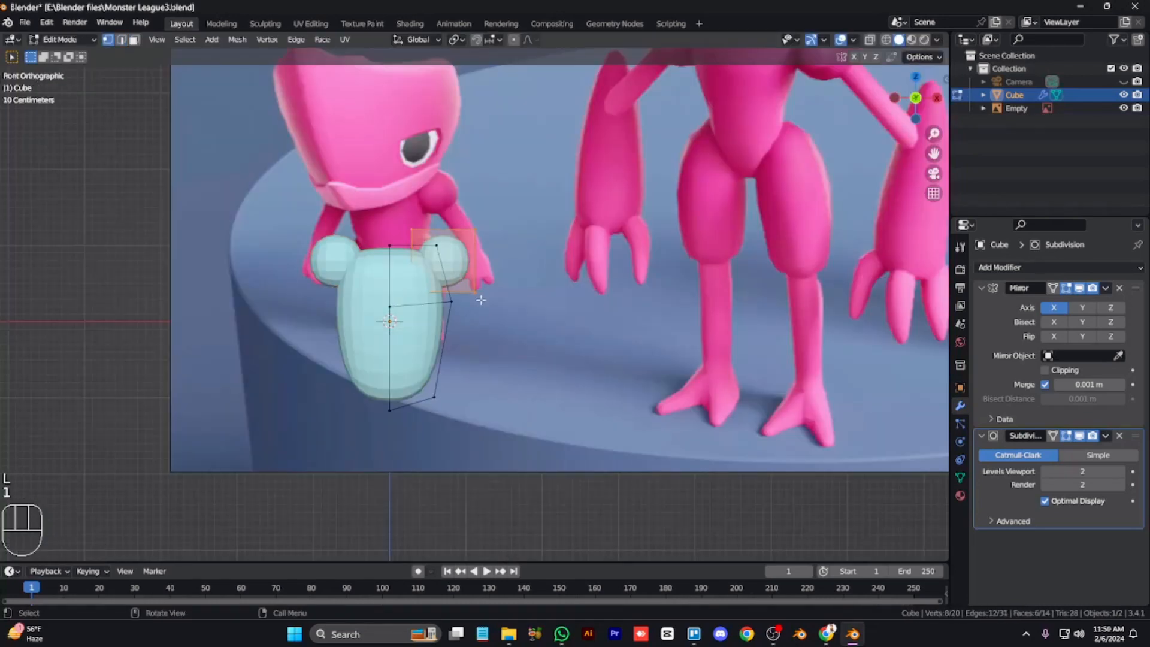
pyautogui.press('g')
pyautogui.click(482, 304)
# Move the torso's middle loop and bottom vertices up along the Z axis to shorten the torso
pyautogui.hotkey('alt', 'z')
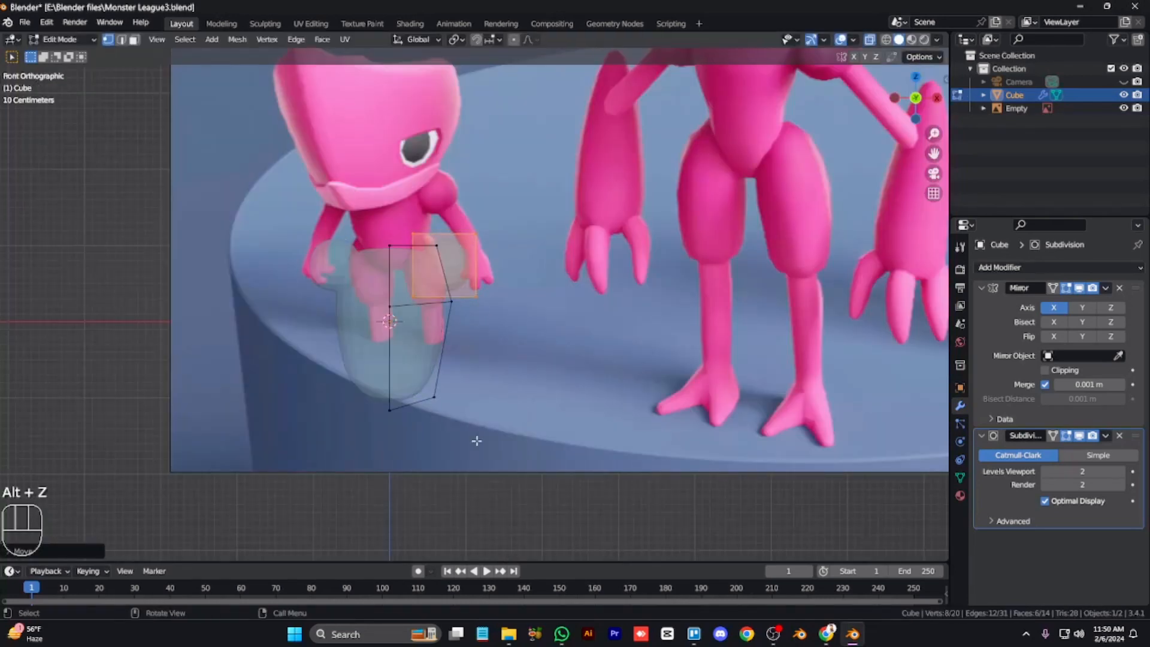
pyautogui.moveTo(384, 306); pyautogui.dragTo(384, 305)
pyautogui.keyDown('shift'); pyautogui.click(452, 301); pyautogui.keyUp('shift')
pyautogui.press('g')
pyautogui.press('z')
pyautogui.click(475, 380)
pyautogui.click(475, 380)
pyautogui.hotkey('alt', 'z')
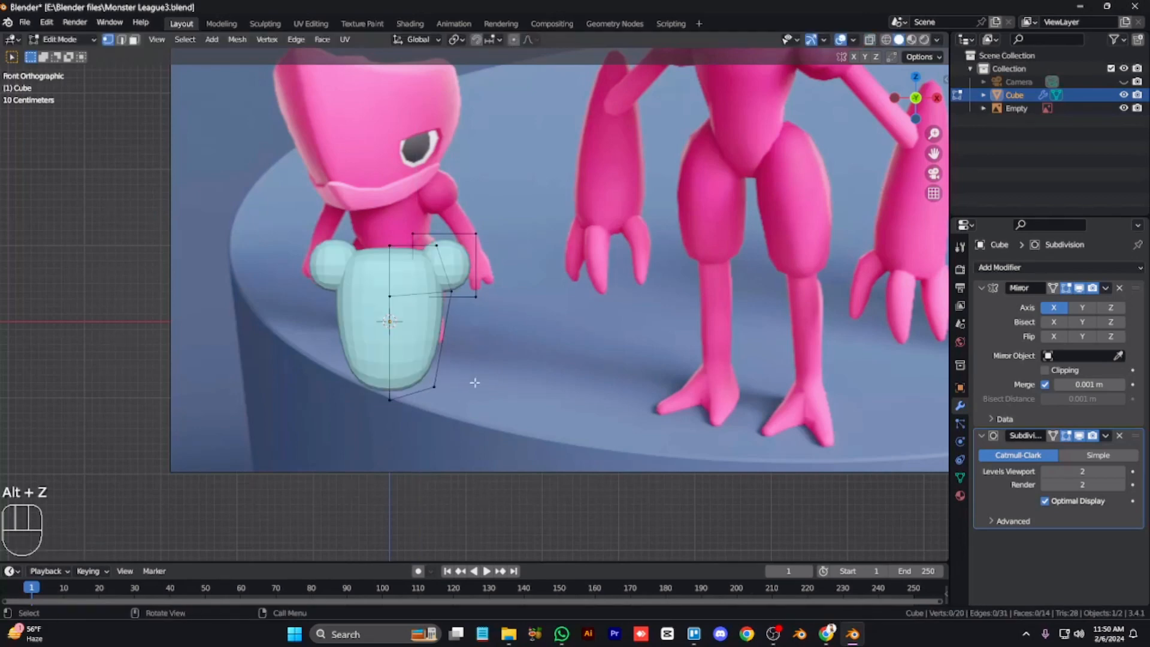
# Scale the front and back centre vertices of the torso's middle loop apart to give the body a rounder depth
pyautogui.press('Tab')
pyautogui.press('KP_6')
pyautogui.press('KP_6')
pyautogui.press('KP_6')
pyautogui.press('KP_3')
pyautogui.press('Tab')
pyautogui.press('KP_4')
pyautogui.press('KP_4')
pyautogui.click(362, 290)
pyautogui.press('g')
pyautogui.press('y')
pyautogui.rightClick(412, 344)
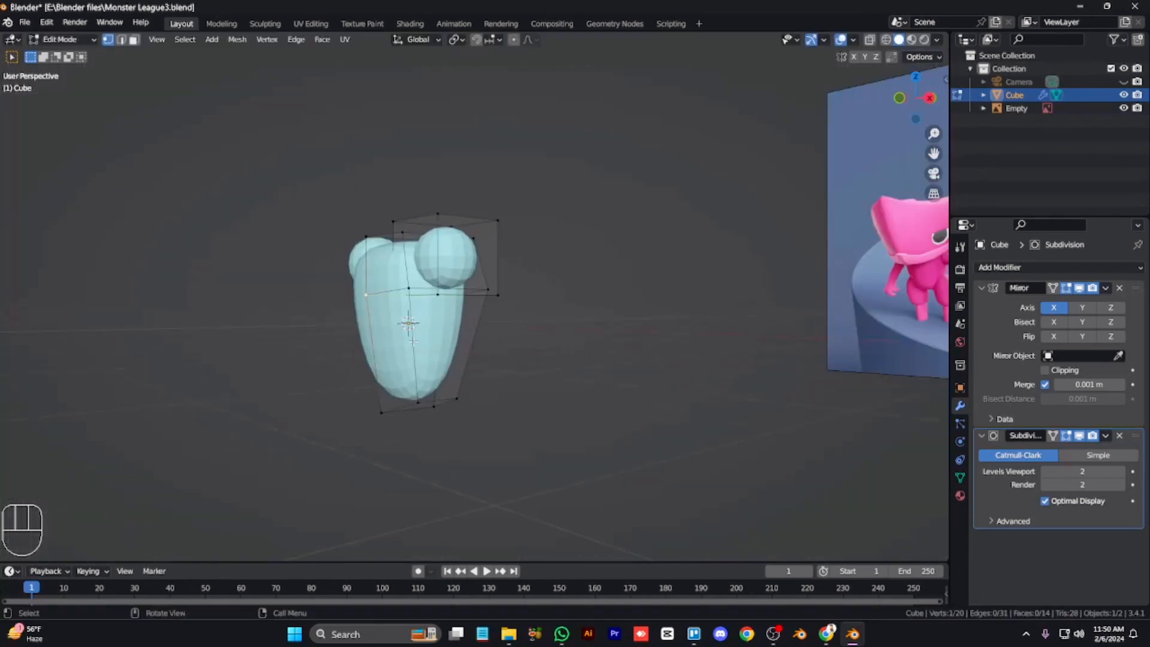
pyautogui.press('KP_6')
pyautogui.press('KP_6')
pyautogui.press('KP_6')
pyautogui.keyDown('shift'); pyautogui.click(443, 297); pyautogui.keyUp('shift')
pyautogui.press('s')
pyautogui.click(448, 410)
pyautogui.press('KP_3')
pyautogui.press('KP_1')
pyautogui.press('KP_7')
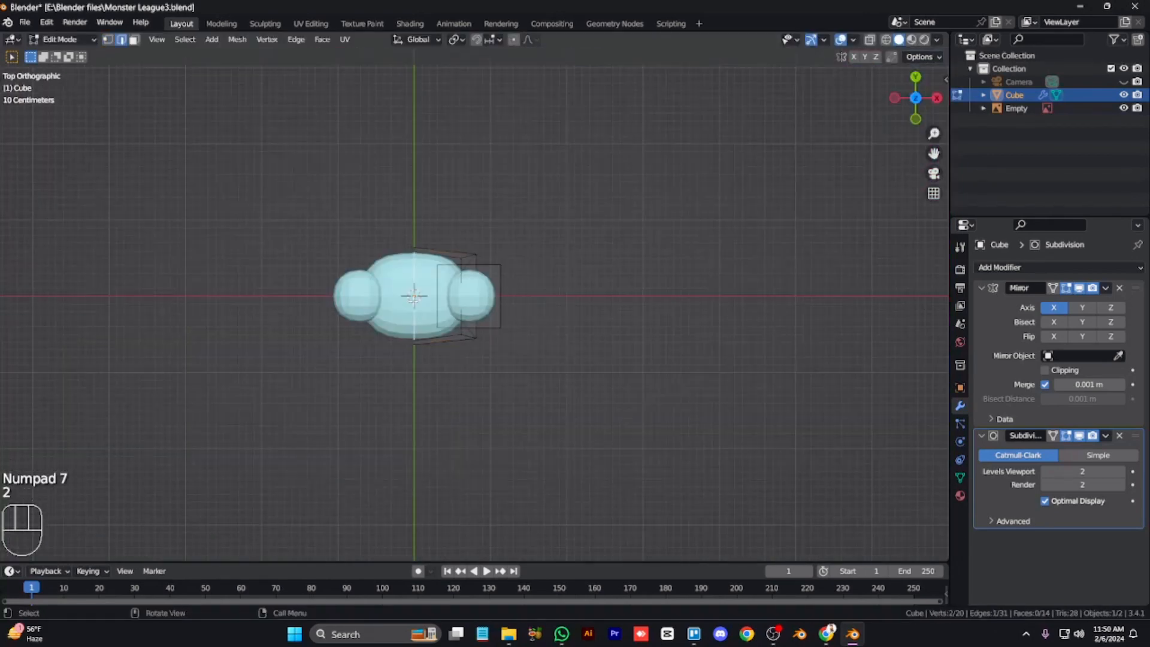
pyautogui.press('KP_5')
pyautogui.press('KP_1')
# Duplicate the shoulder cube, place the copy below it and scale it to about half width without changing its height
pyautogui.hotkey('shift', 'a')
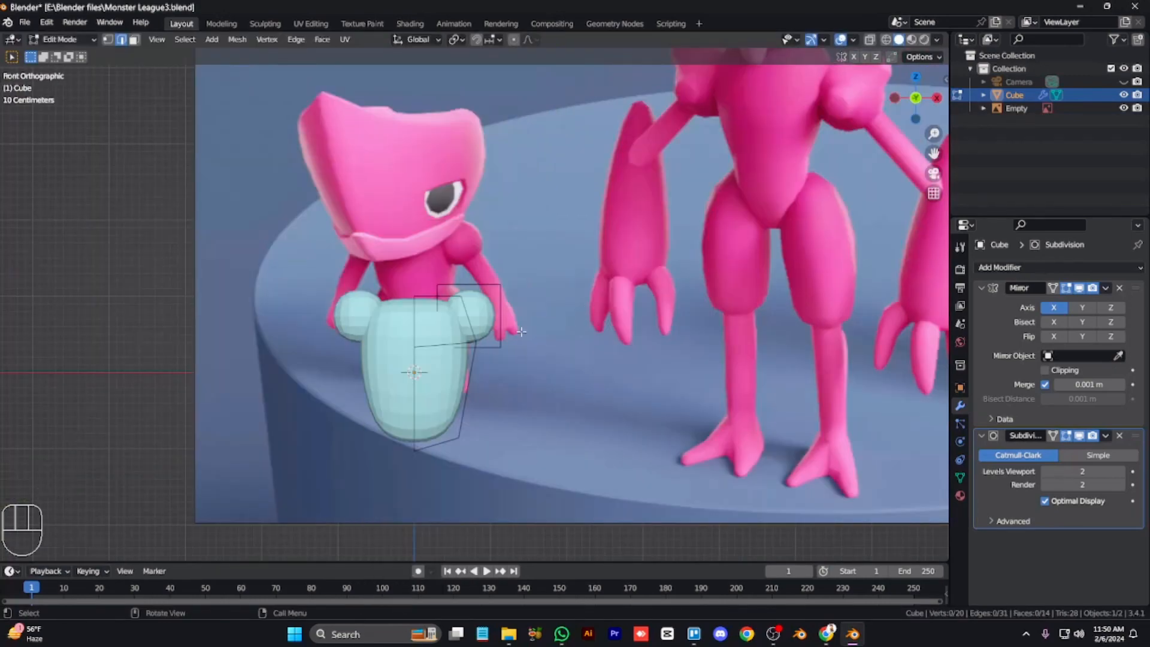
pyautogui.press('l')
pyautogui.hotkey('shift', 'd')
pyautogui.click(552, 422)
pyautogui.press('s')
pyautogui.hotkey('shift', 'z')
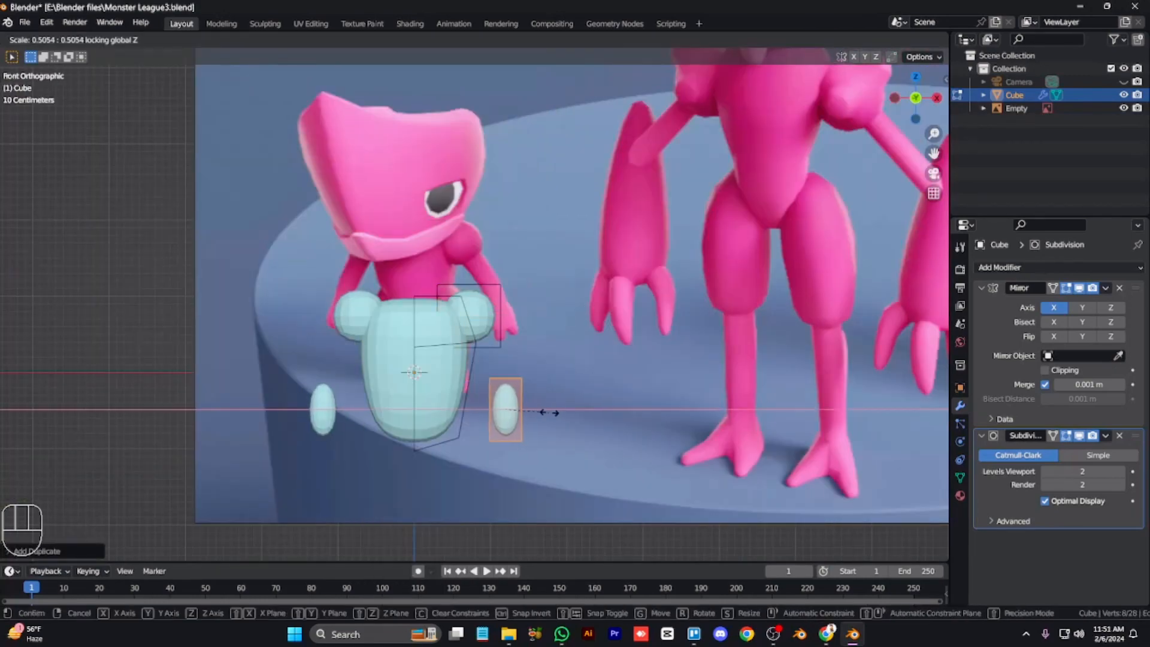
pyautogui.click(556, 412)
# Delete the top and bottom faces of the duplicated cube to leave an open tube for the arm
pyautogui.hotkey('alt', 'z')
pyautogui.press('3')
pyautogui.hotkey('ctrl', 'z')
pyautogui.press('x')
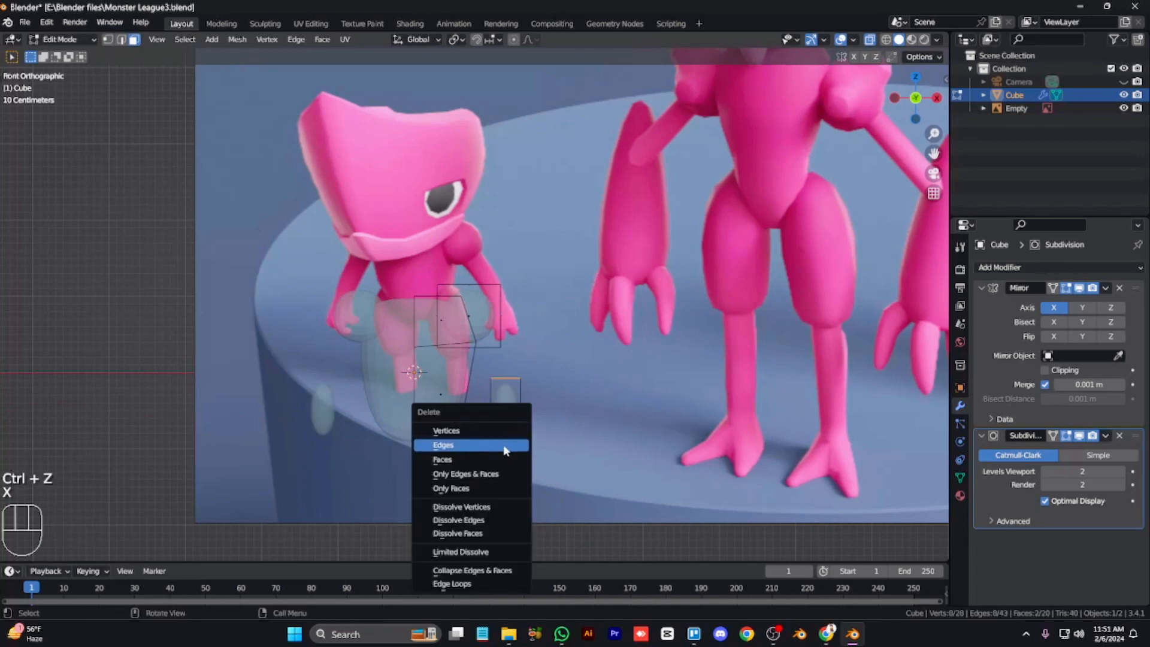
pyautogui.click(504, 459)
# Select the arm tube's top vertices and move them up to the underside of the shoulder
pyautogui.press('1')
pyautogui.moveTo(531, 393); pyautogui.dragTo(471, 362)
pyautogui.hotkey('alt', 'z')
pyautogui.press('g')
pyautogui.click(536, 377)
# Rotate the arm's upper opening to follow the limb's slant and reposition it inside the shoulder
pyautogui.press('r')
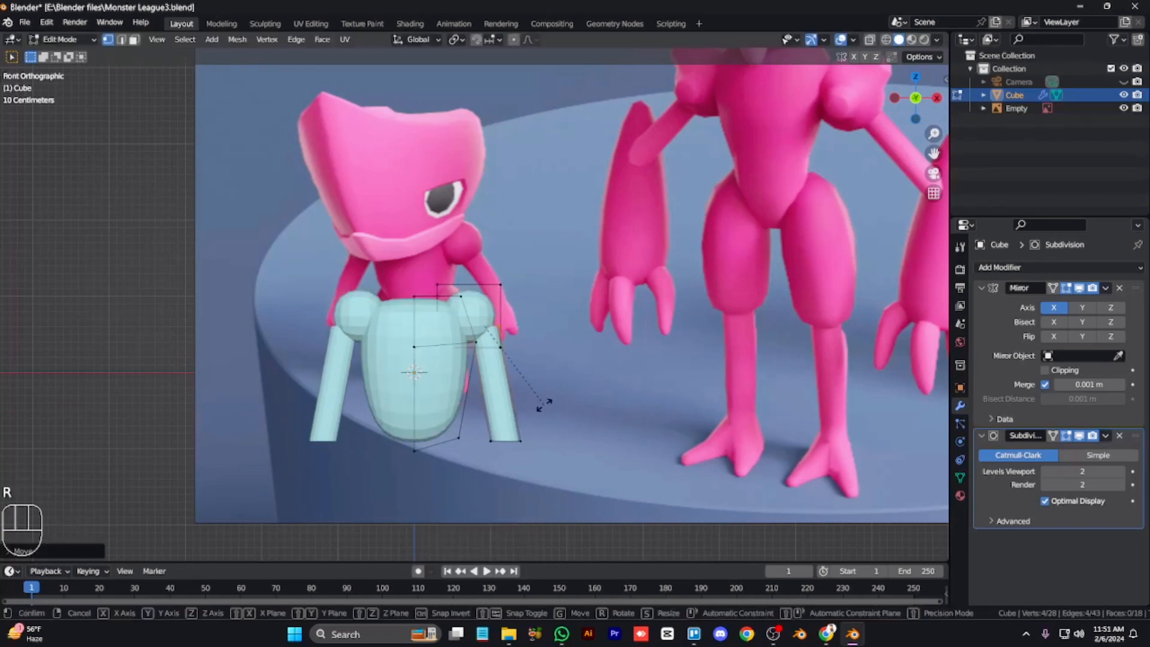
pyautogui.click(557, 336)
pyautogui.press('g')
pyautogui.click(555, 343)
# Raise the arm's lower opening to elbow height and extrude it downward as the forearm
pyautogui.moveTo(535, 459); pyautogui.dragTo(480, 416)
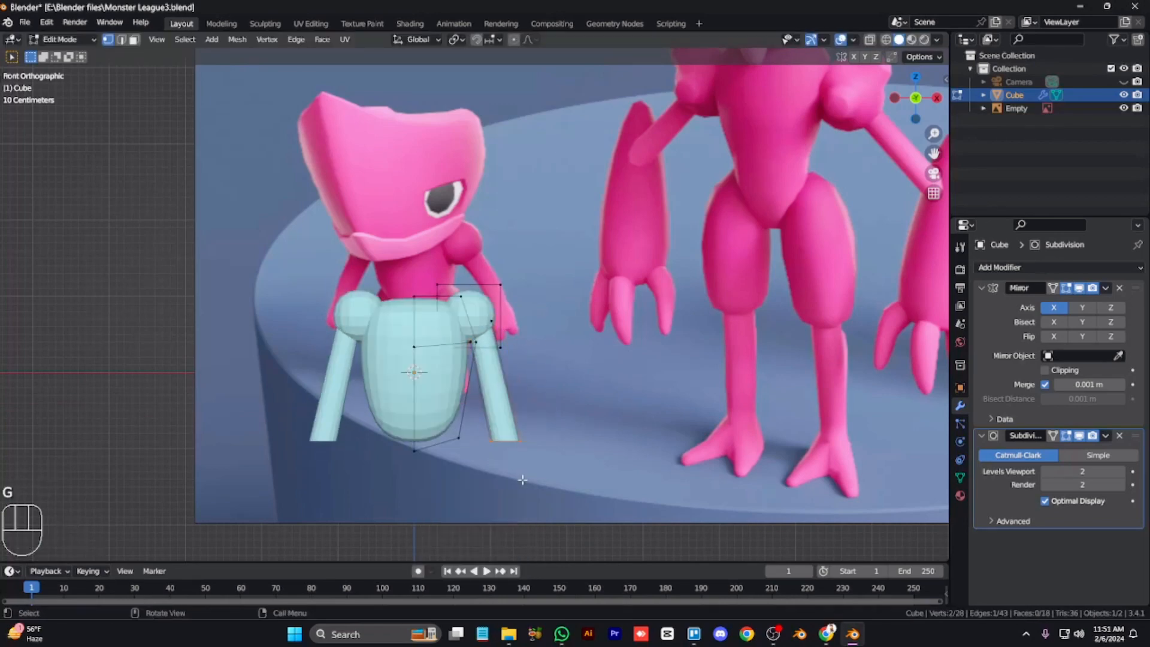
pyautogui.hotkey('alt', 'z')
pyautogui.hotkey('alt', 'z')
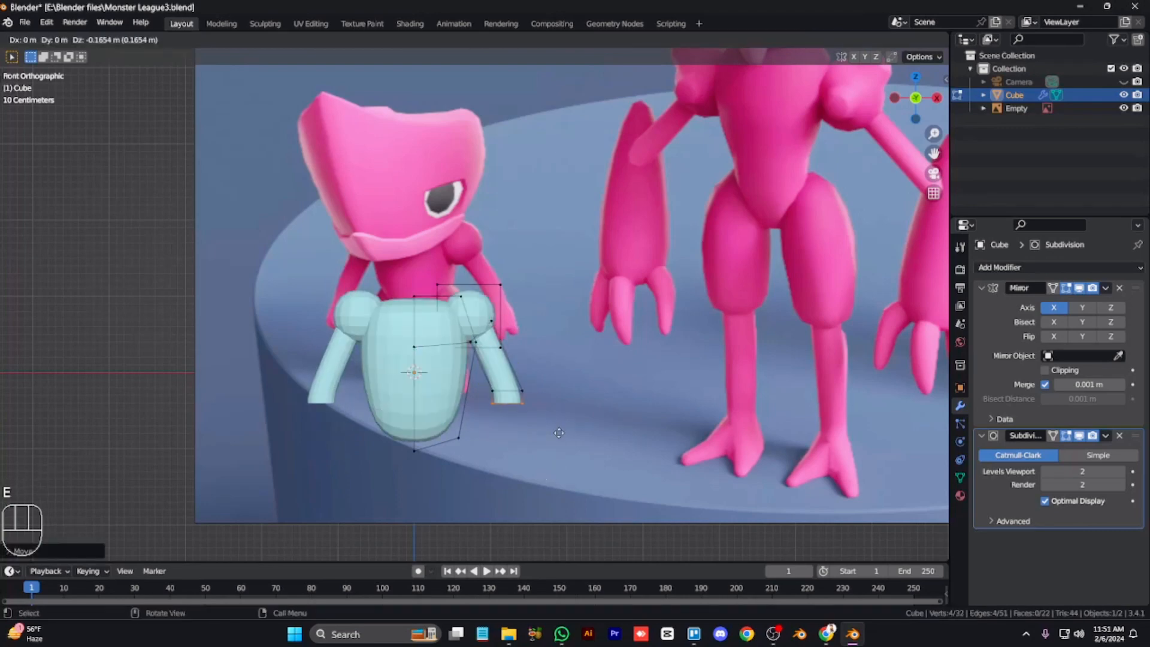
pyautogui.press('e')
pyautogui.click(578, 494)
# Expand the selection to the whole forearm segment, move it inward and rotate it to continue the arm's slant
pyautogui.press('ctrl+KP_Add')
pyautogui.press('g')
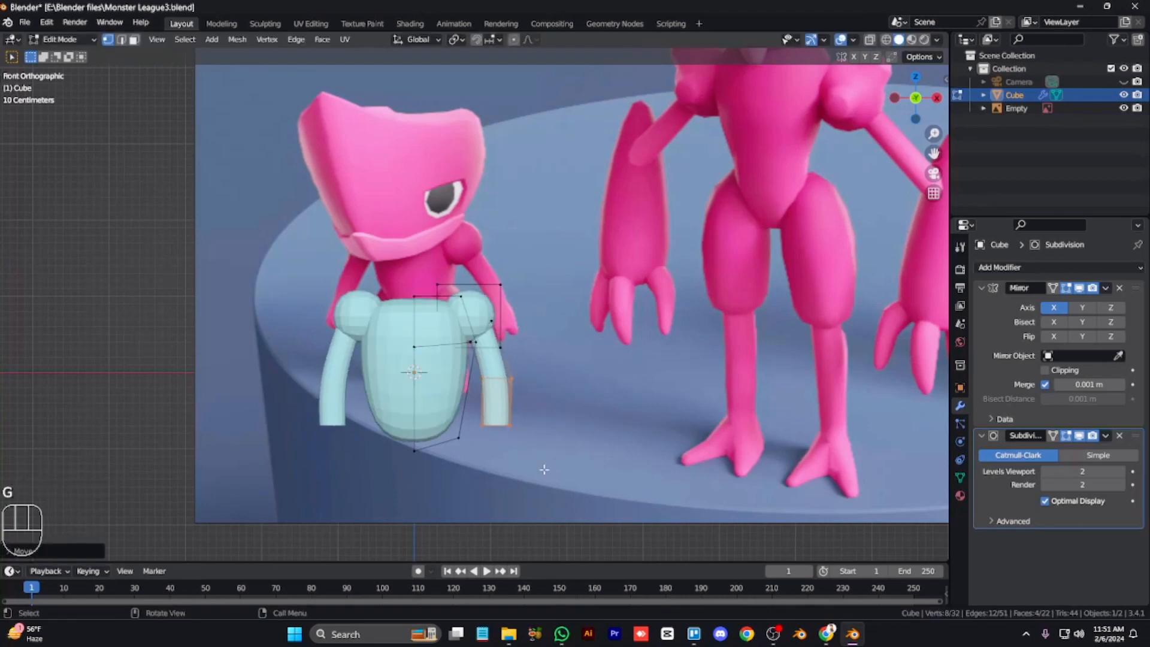
pyautogui.click(557, 476)
pyautogui.press('KP_3')
pyautogui.press('r')
pyautogui.click(559, 472)
pyautogui.press('KP_1')
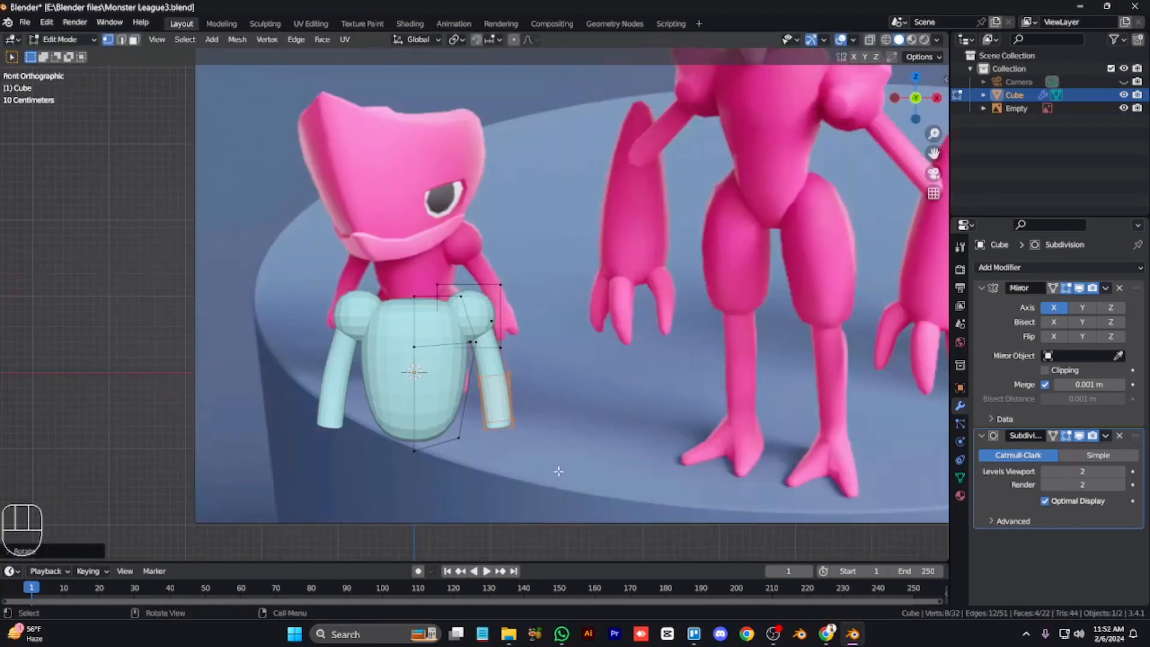
pyautogui.press('KP_6')
pyautogui.press('KP_1')
# Edge-slide the forearm's lower opening up to shorten the forearm
pyautogui.press('g')
pyautogui.press('g')
pyautogui.click(519, 461)
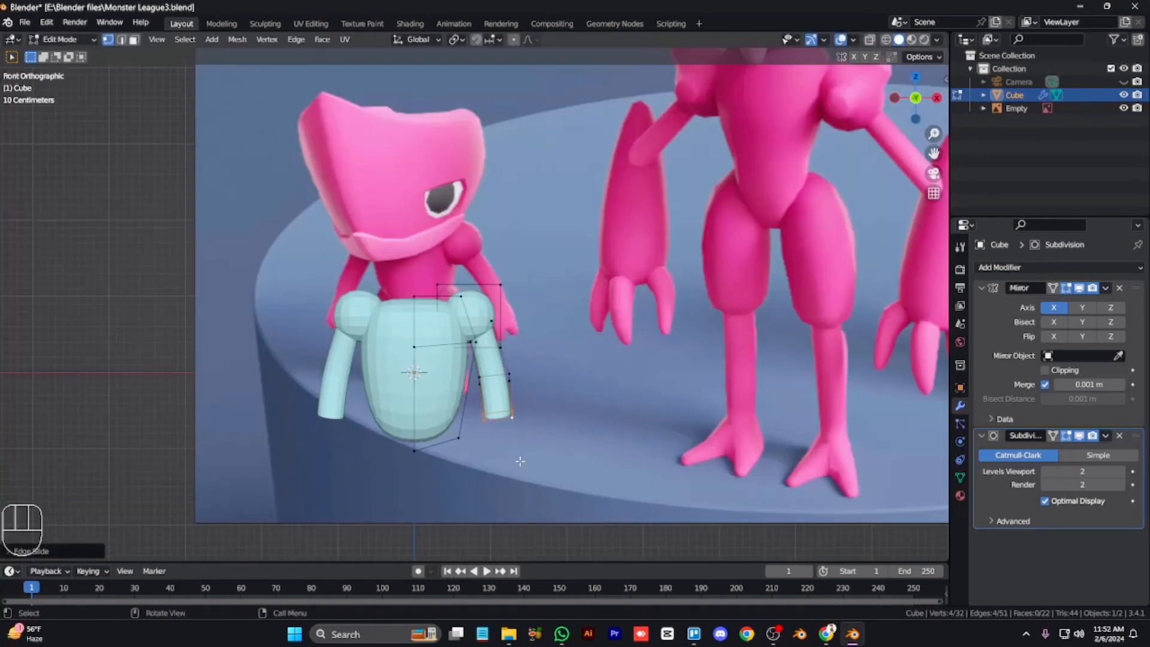
# Fill the arm's lower opening with a face, extrude it downward and scale it up to start the hand
pyautogui.press('f')
pyautogui.press('e')
pyautogui.click(525, 483)
pyautogui.press('s')
pyautogui.click(563, 485)
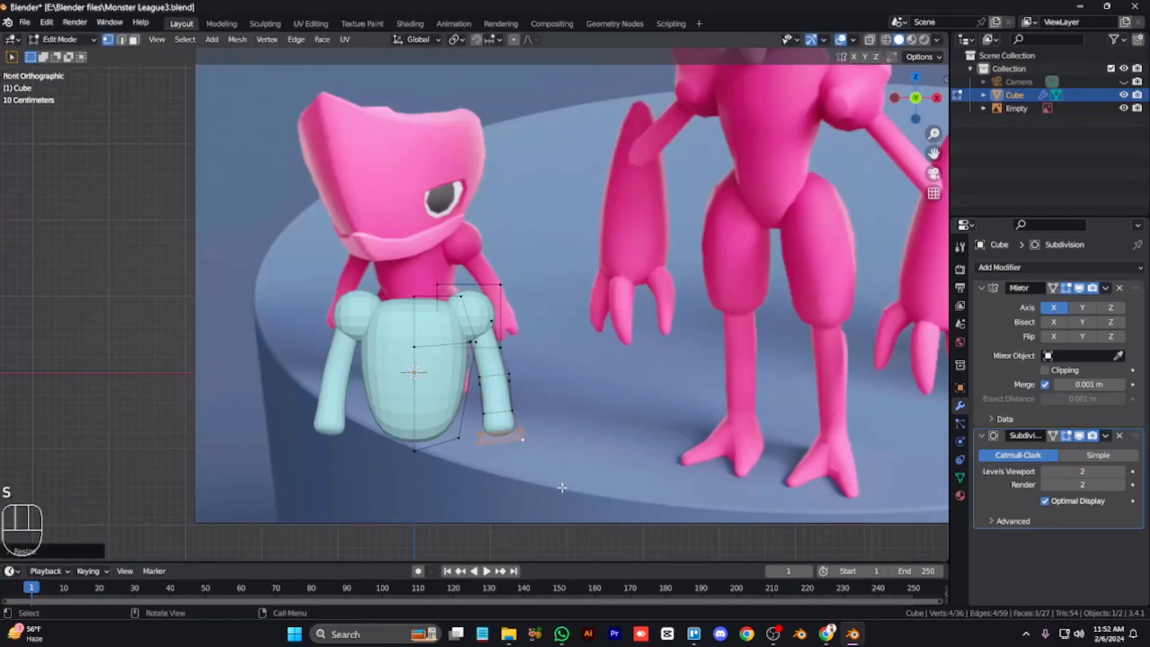
# Extrude the hand's bottom face farther down to add another segment
pyautogui.scroll(4, 562, 475)
pyautogui.press('ctrl+KP_2')
pyautogui.press('ctrl+KP_2')
pyautogui.press('ctrl+KP_2')
pyautogui.press('ctrl+KP_2')
pyautogui.press('ctrl+KP_2')
pyautogui.press('ctrl+KP_2')
pyautogui.press('e')
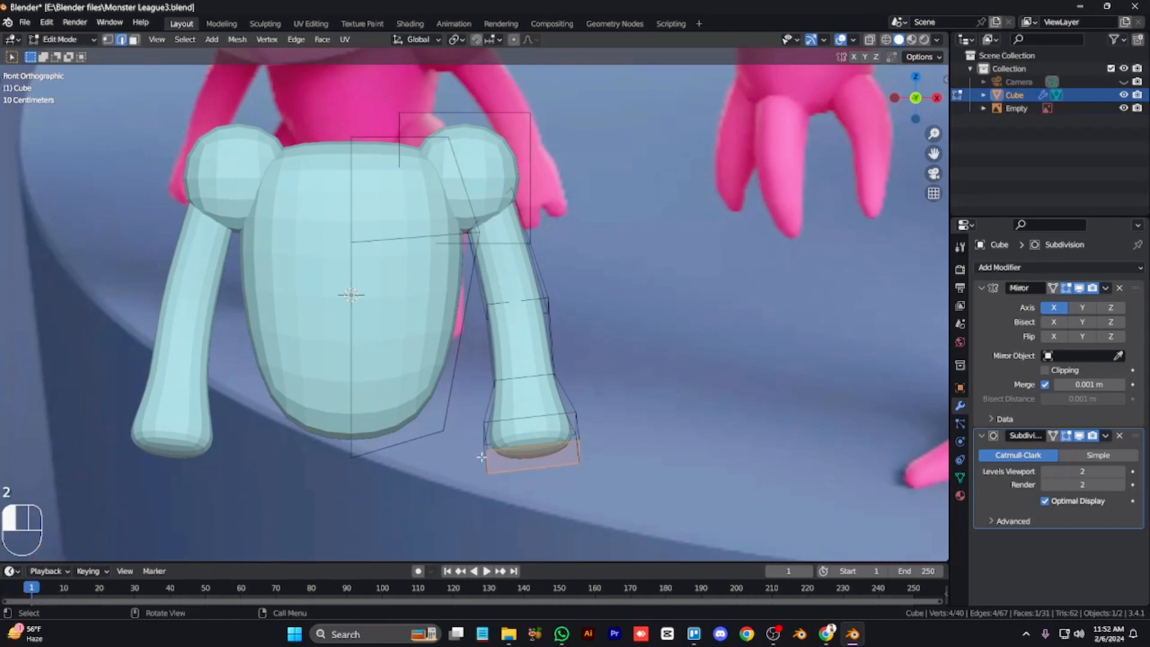
# Slide the hand's inner bottom edge toward the middle and split the bottom face with a centre edge
pyautogui.click(482, 457)
pyautogui.press('g')
pyautogui.press('g')
pyautogui.click(513, 458)
pyautogui.click(545, 445)
pyautogui.keyDown('shift'); pyautogui.click(547, 472); pyautogui.keyUp('shift')
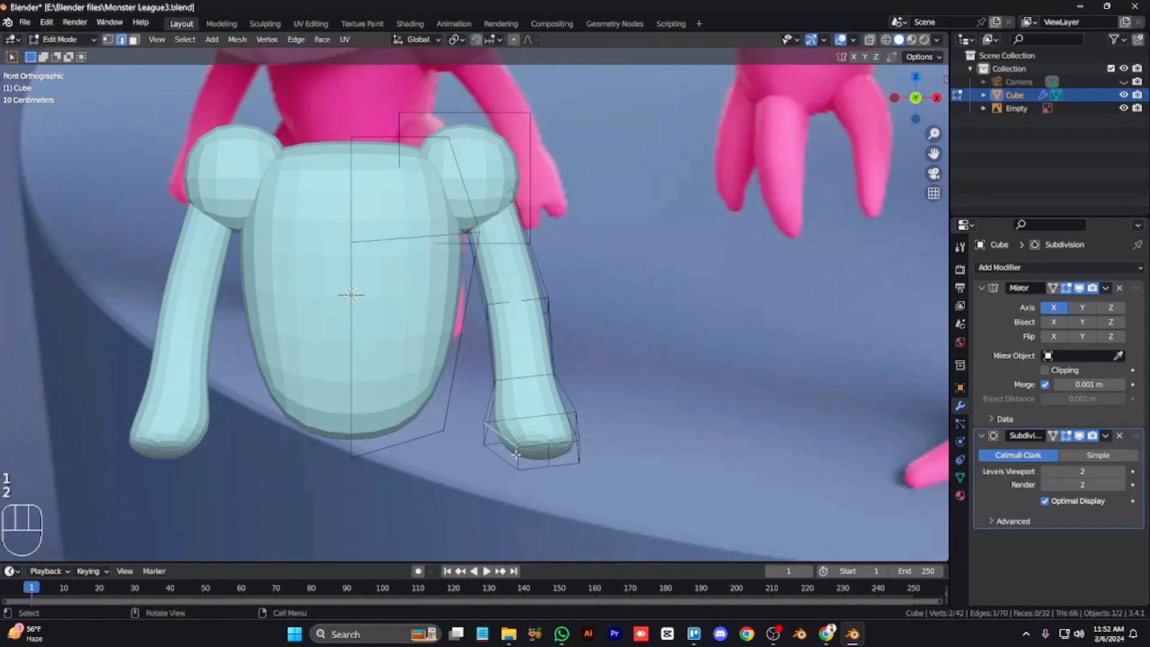
# Edge-slide the inner and middle bottom edges of the hand to even out the shape of its end
pyautogui.click(516, 454)
pyautogui.press('g')
pyautogui.press('g')
pyautogui.click(527, 470)
pyautogui.click(552, 456)
pyautogui.press('g')
pyautogui.press('g')
pyautogui.click(591, 471)
# Slide the hand's outer bottom edge up to round off the end, and switch to face selection
pyautogui.click(585, 459)
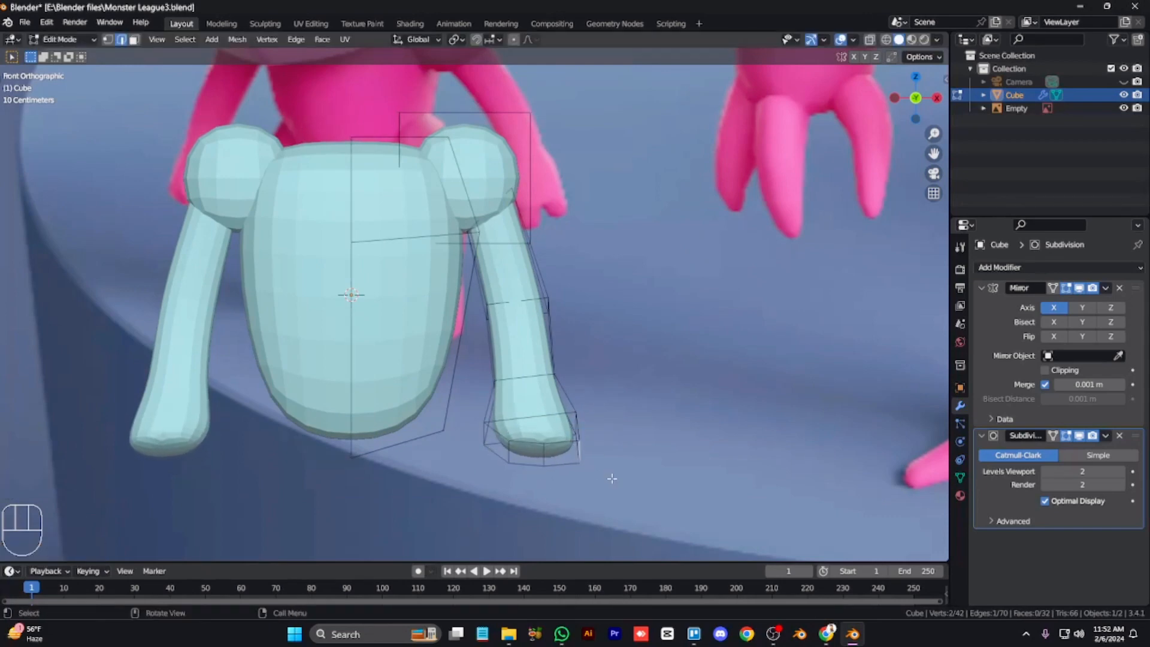
pyautogui.press('KP_3')
pyautogui.press('KP_1')
pyautogui.press('ctrl+KP_3')
pyautogui.press('KP_1')
pyautogui.press('3')
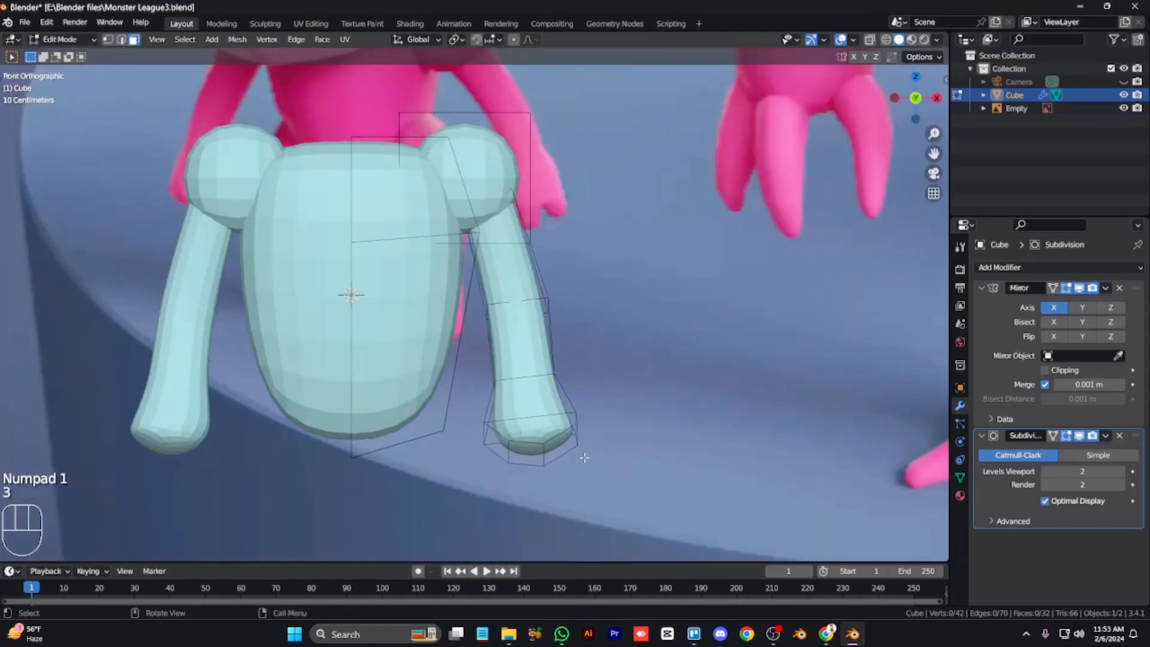
# Set the transform orientation to Normal and scale the hand's faces along the front-to-back axis to make the hand thinner
pyautogui.press('KP_3')
pyautogui.press('KP_Decimal')
pyautogui.press('KP_Decimal')
pyautogui.press('KP_Decimal')
pyautogui.press('KP_Decimal')
pyautogui.press('KP_Decimal')
pyautogui.press('KP_3')
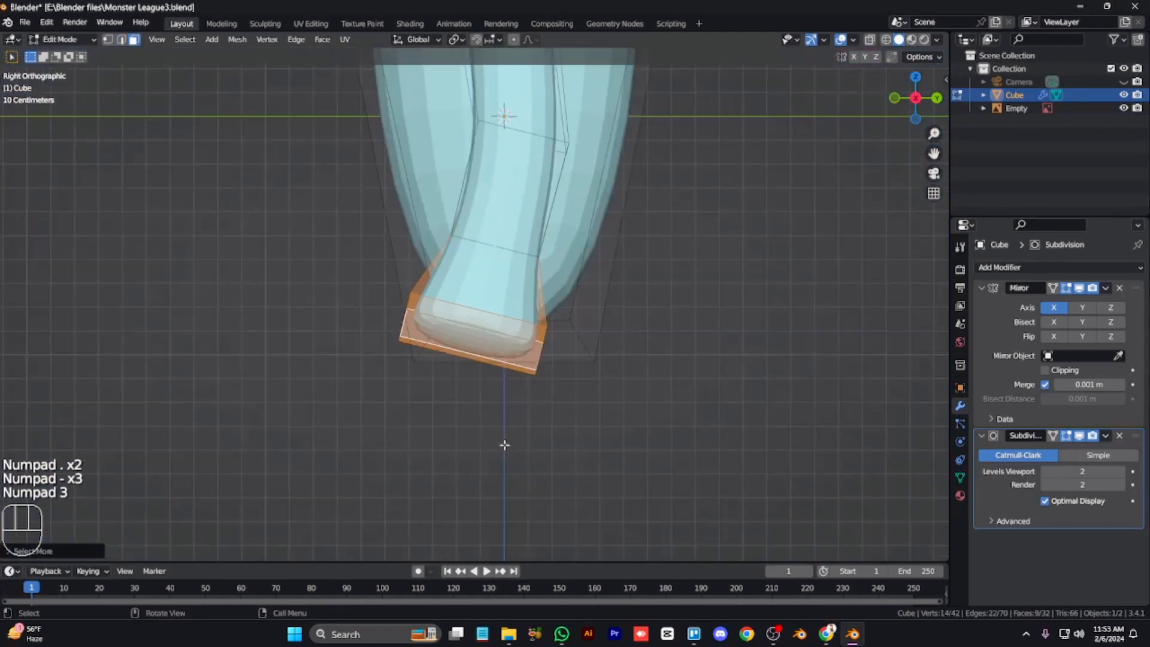
pyautogui.press('KP_3')
pyautogui.press('KP_1')
pyautogui.press('KP_4')
pyautogui.press('KP_4')
pyautogui.press('KP_4')
pyautogui.press('KP_4')
pyautogui.press('KP_4')
pyautogui.press('KP_4')
pyautogui.press('KP_4')
pyautogui.keyDown('shift'); pyautogui.click(462, 319); pyautogui.keyUp('shift')
pyautogui.press('KP_3')
pyautogui.press('s')
pyautogui.rightClick(627, 341)
pyautogui.press(',')
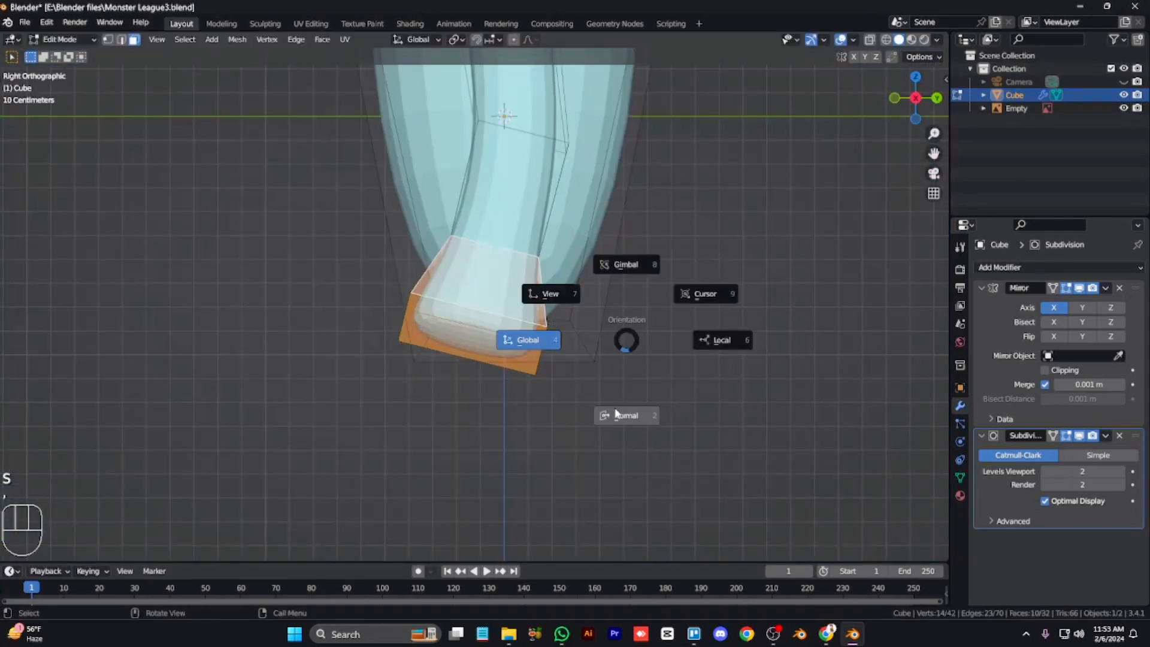
pyautogui.click(617, 414)
pyautogui.press('s')
pyautogui.press('z')
pyautogui.press('z')
pyautogui.press('y')
pyautogui.click(543, 378)
pyautogui.press('KP_1')
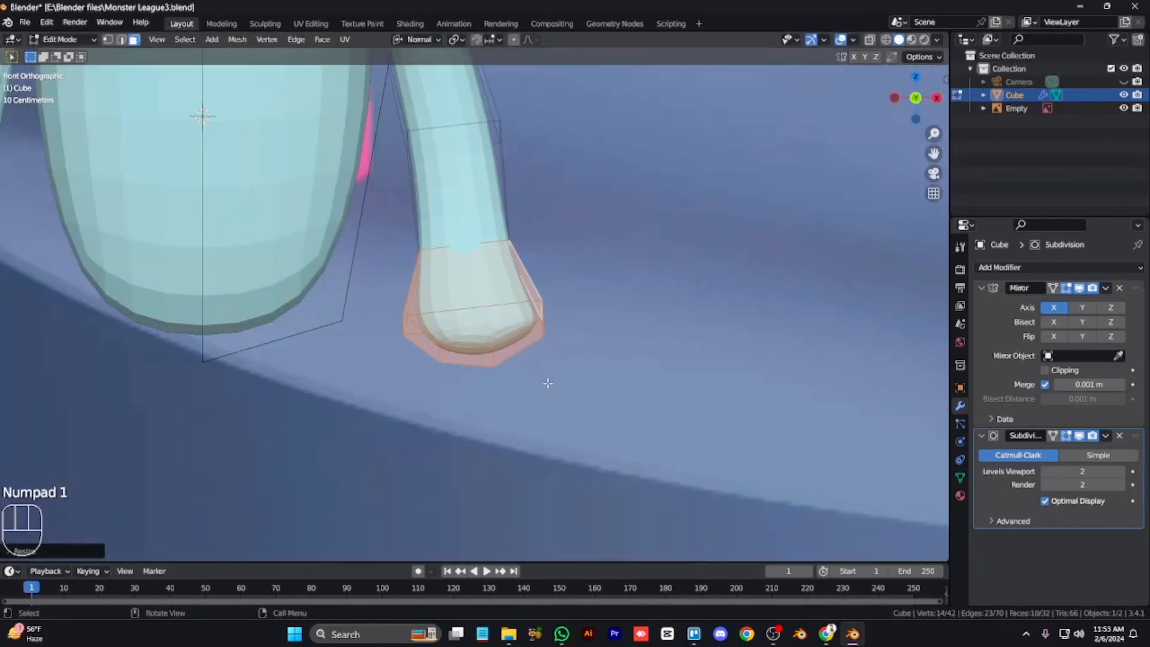
# Extrude the inner, middle and outer bottom faces of the hand into three short fingers
pyautogui.click(427, 347)
pyautogui.press('e')
pyautogui.click(405, 367)
pyautogui.click(467, 360)
pyautogui.press('e')
pyautogui.click(466, 429)
pyautogui.click(518, 351)
pyautogui.press('e')
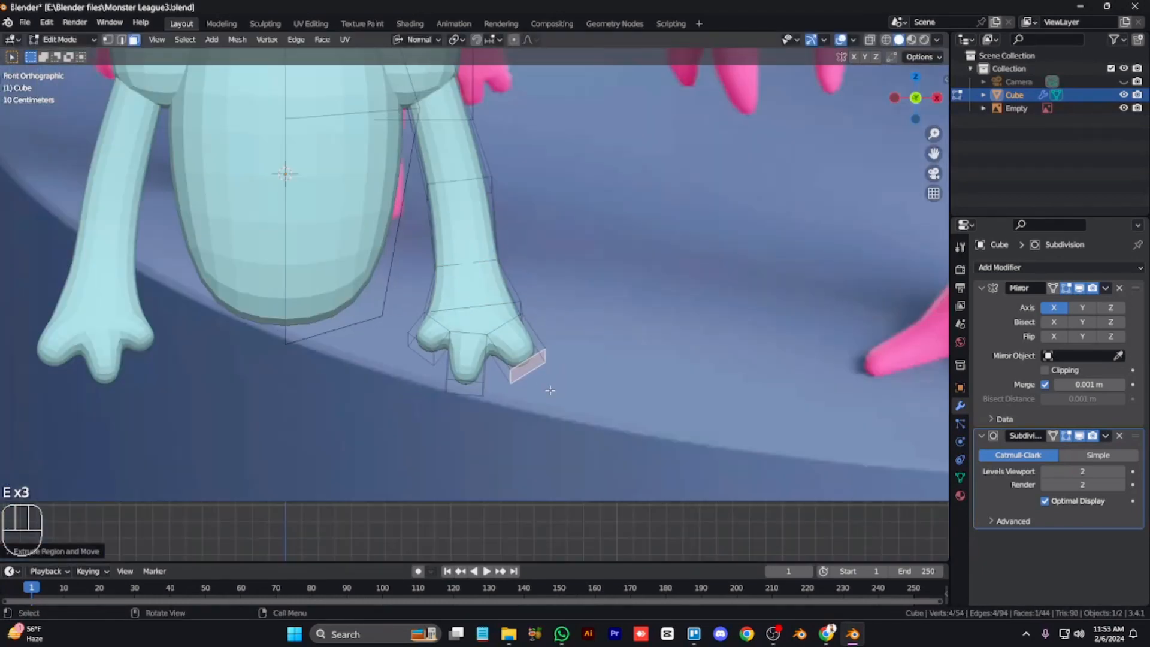
# Scale down the three fingertip end faces, and adjust their depth along Y in the side view
pyautogui.press('KP_3')
pyautogui.press('KP_4')
pyautogui.press('KP_4')
pyautogui.press('KP_Subtract')
pyautogui.press('KP_1')
pyautogui.press('KP_Add')
pyautogui.press('KP_Add')
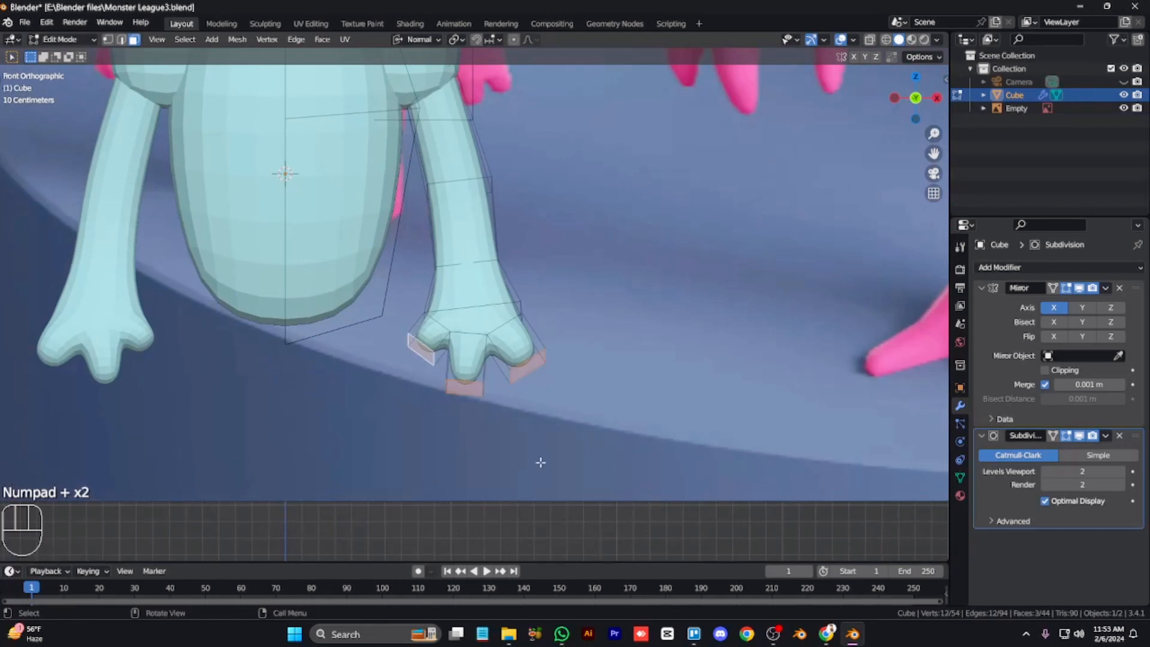
pyautogui.press('s')
pyautogui.click(541, 483)
pyautogui.press('KP_3')
pyautogui.press('s')
pyautogui.press('y')
pyautogui.click(538, 443)
pyautogui.press('ctrl+KP_Add')
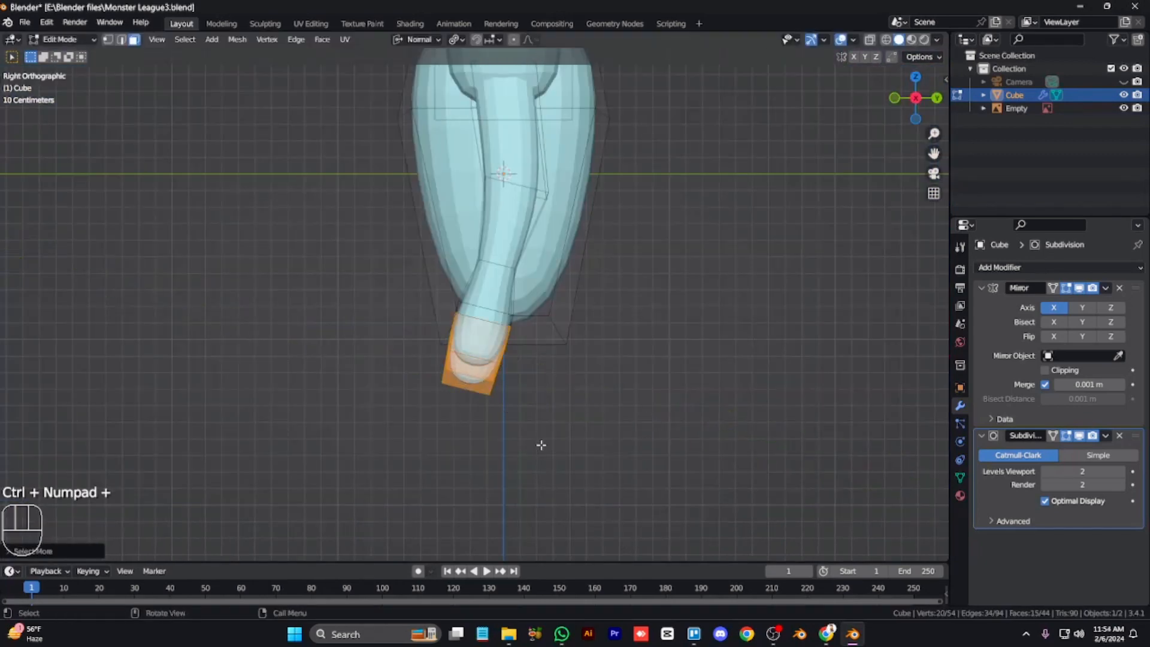
pyautogui.press('s')
pyautogui.press('y')
pyautogui.press('y')
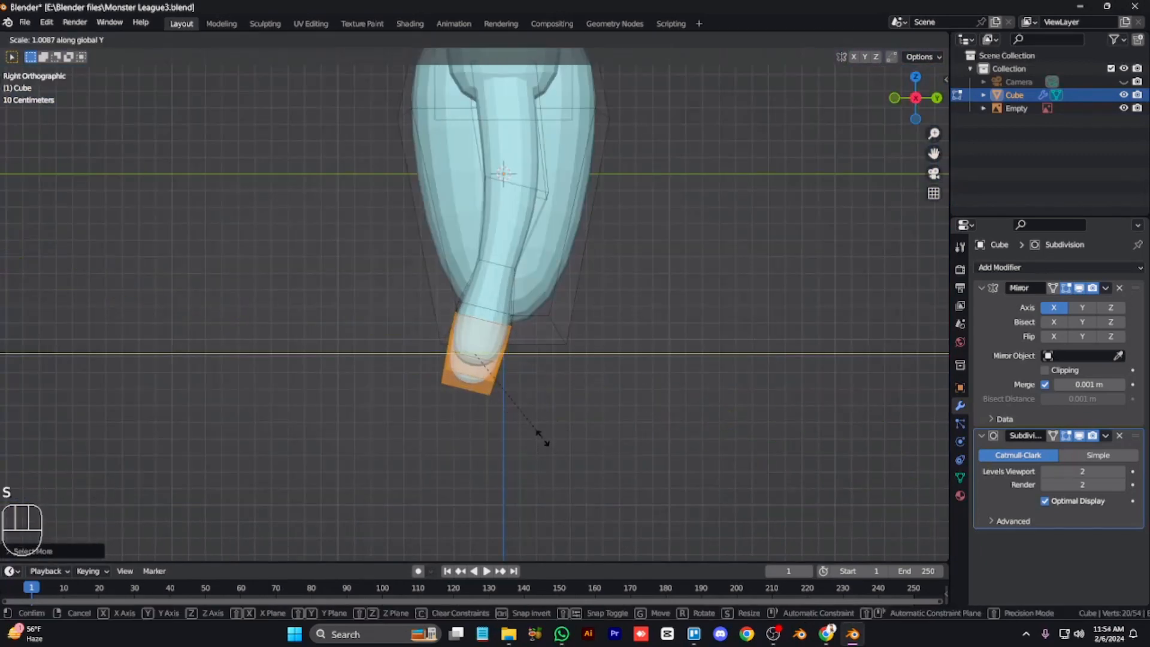
pyautogui.rightClick(608, 361)
# Thin the hand by moving its back vertices forward in the side view, and rotate the hand to hang straighter down
pyautogui.scroll(2, 585, 357)
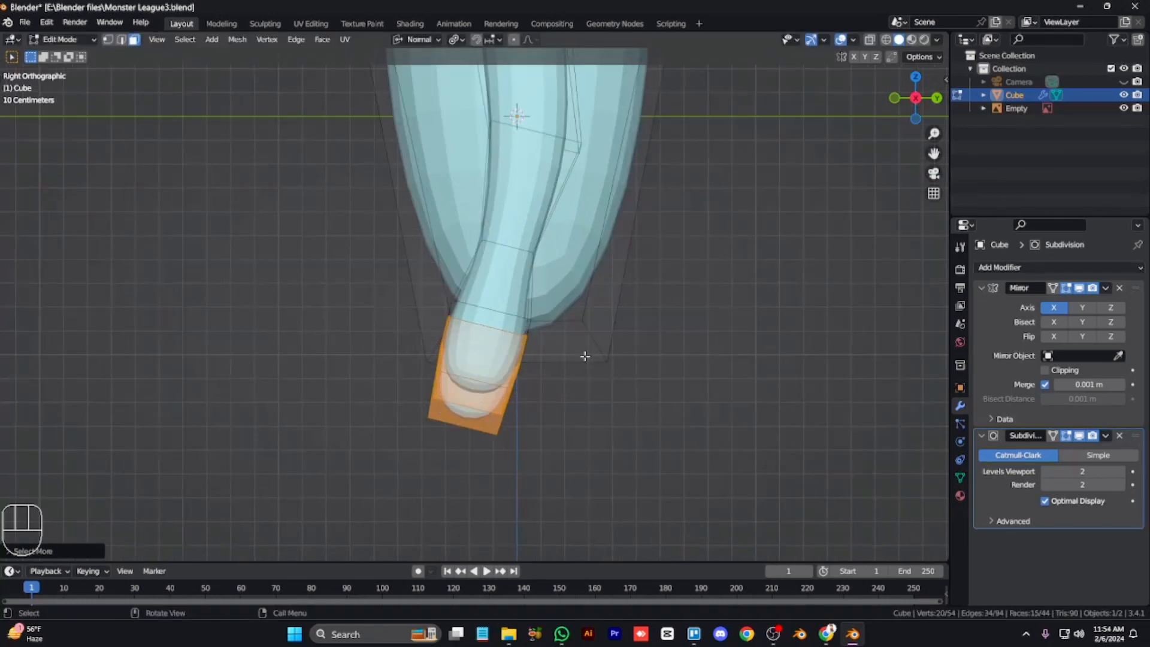
pyautogui.press('1')
pyautogui.hotkey('alt', 'z')
pyautogui.press('g')
pyautogui.click(540, 414)
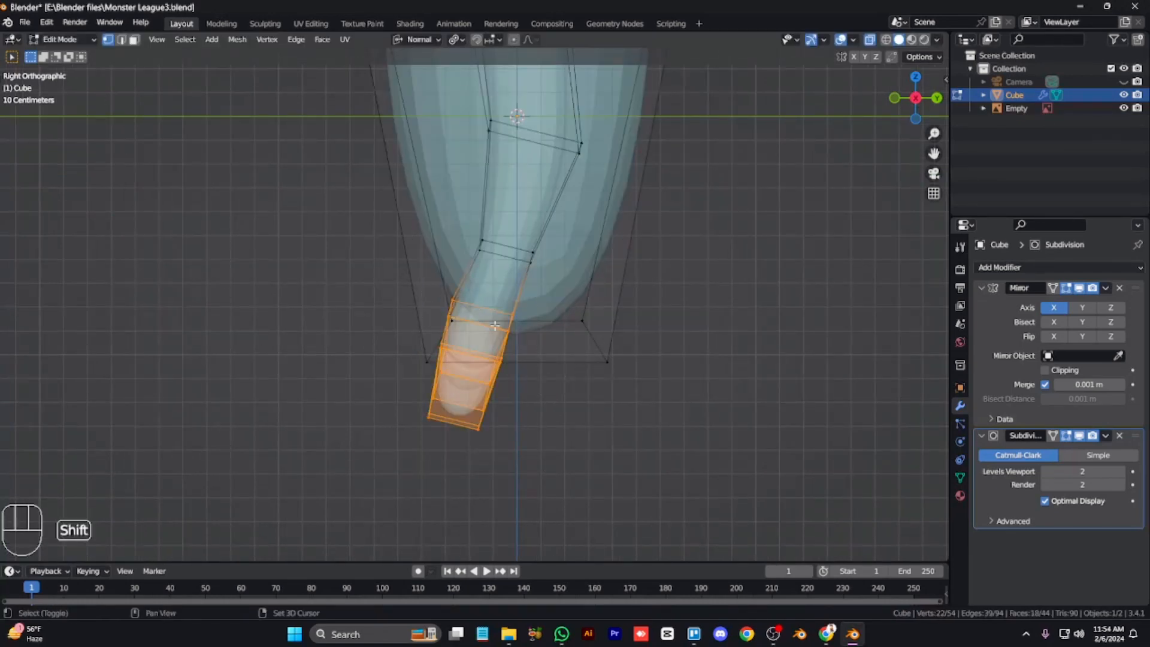
pyautogui.hotkey('alt', 'z')
pyautogui.press('KP_4')
pyautogui.press('KP_4')
pyautogui.press('KP_1')
pyautogui.press('KP_Subtract')
pyautogui.press('3')
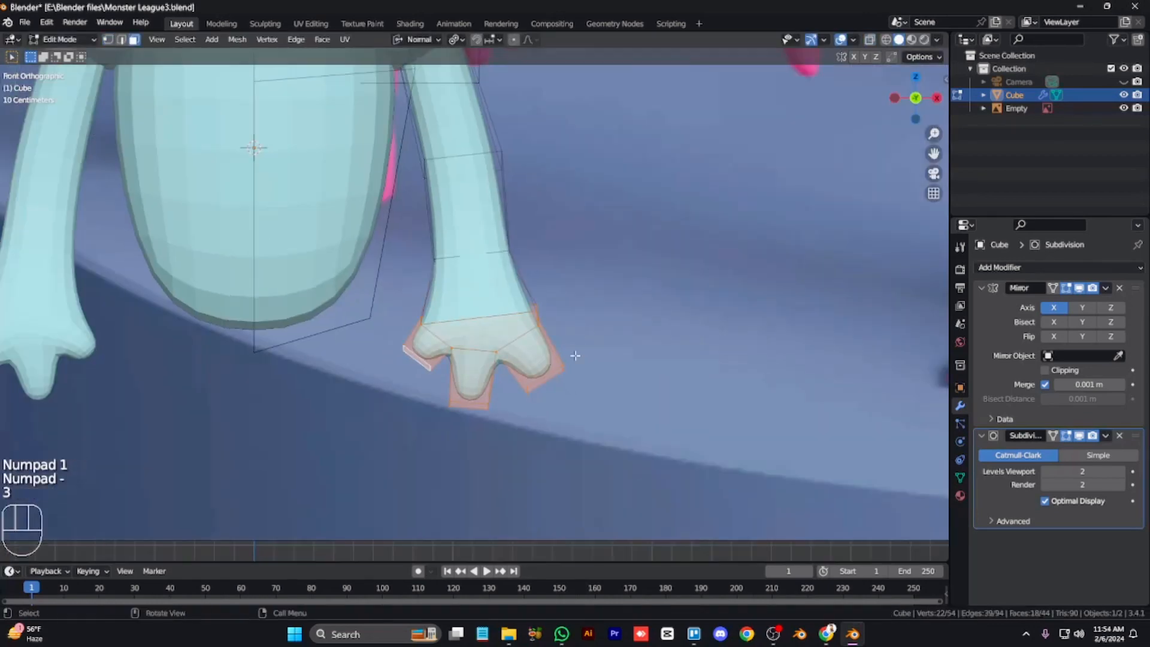
# Turn on proportional editing with a size of about 0.18 and try adjusting the three fingertip end faces in the side view
pyautogui.hotkey('alt', 'z')
pyautogui.click(544, 379)
pyautogui.keyDown('shift'); pyautogui.click(469, 405); pyautogui.keyUp('shift')
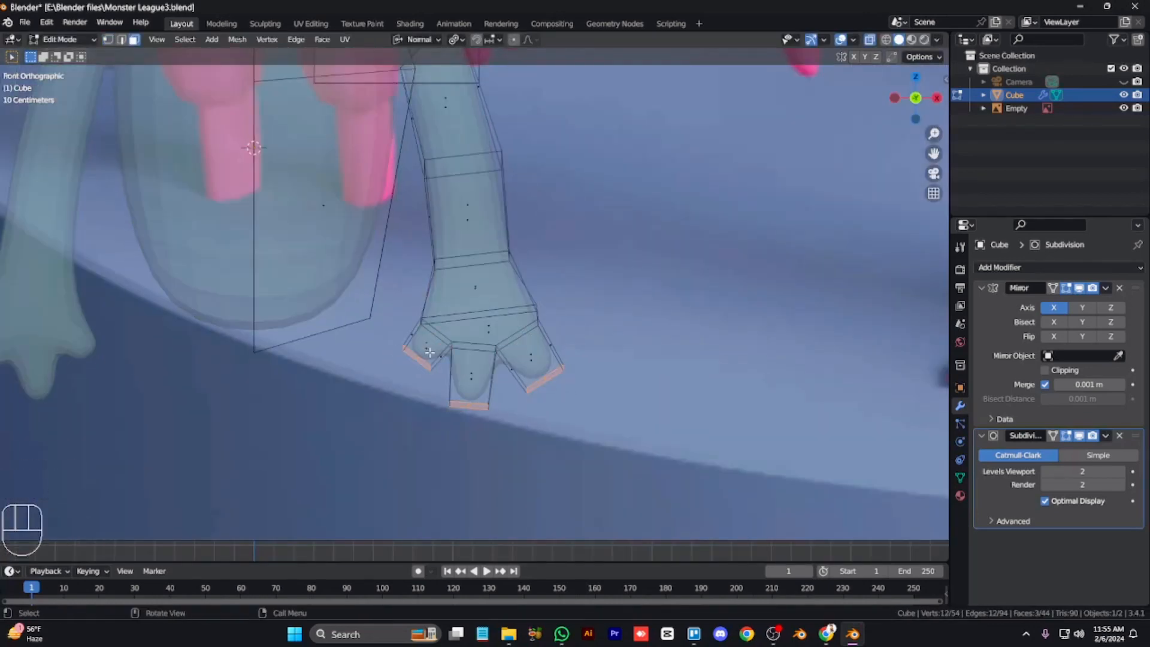
pyautogui.hotkey('alt', 'z')
pyautogui.press('KP_3')
pyautogui.press('g')
pyautogui.press('y')
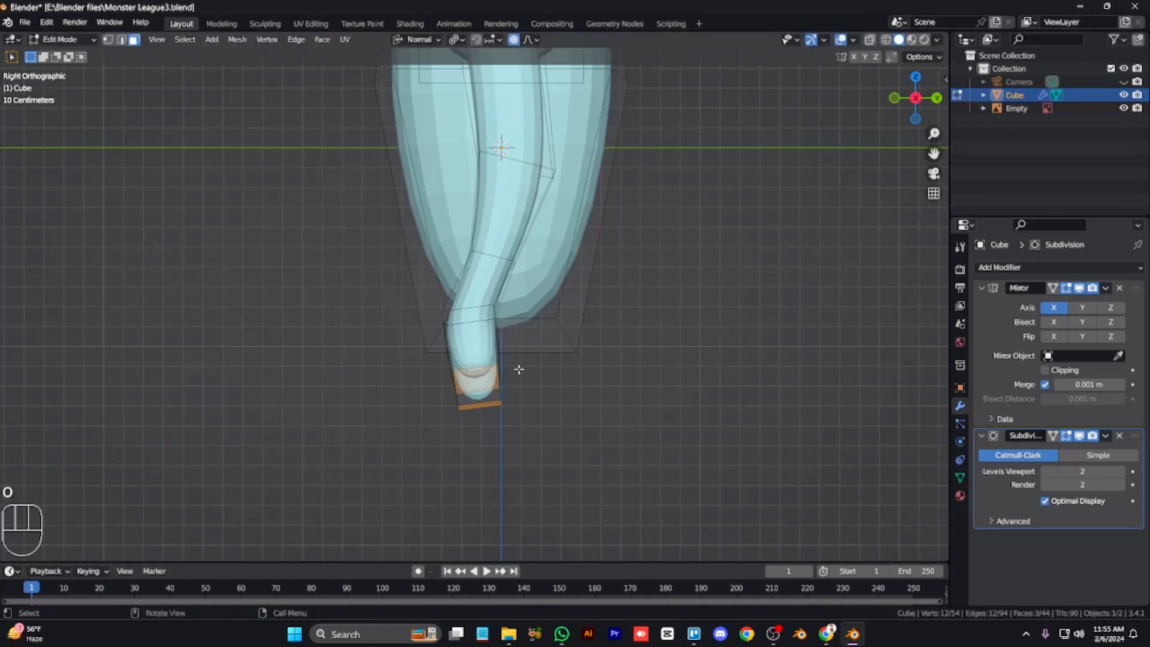
pyautogui.press('o')
pyautogui.scroll(10, 557, 402)
pyautogui.rightClick(557, 402)
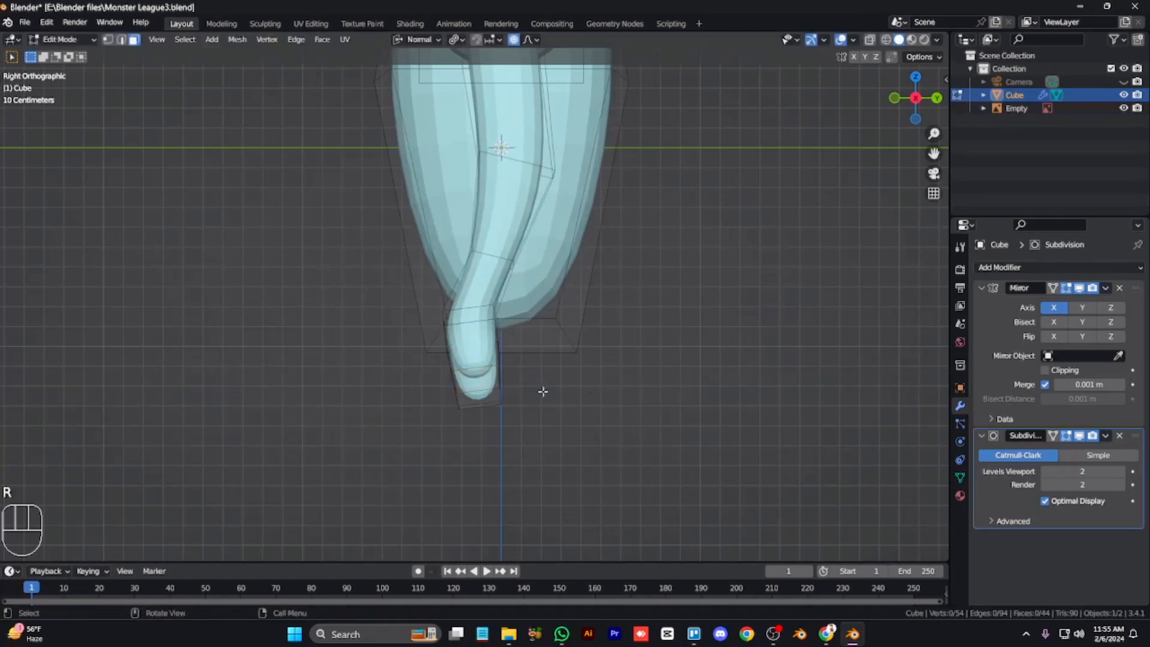
# Examine the shape of the arms, hands and fingertips from an angled perspective view
pyautogui.press('KP_1')
pyautogui.press('KP_4')
pyautogui.press('KP_4')
pyautogui.press('KP_4')
pyautogui.press('KP_Subtract')
pyautogui.press('KP_Subtract')
pyautogui.press('KP_Subtract')
pyautogui.press('KP_Subtract')
pyautogui.press('KP_Subtract')
pyautogui.press('KP_Subtract')
pyautogui.press('KP_Subtract')
pyautogui.press('KP_Subtract')
pyautogui.press('KP_Subtract')
pyautogui.press('KP_Subtract')
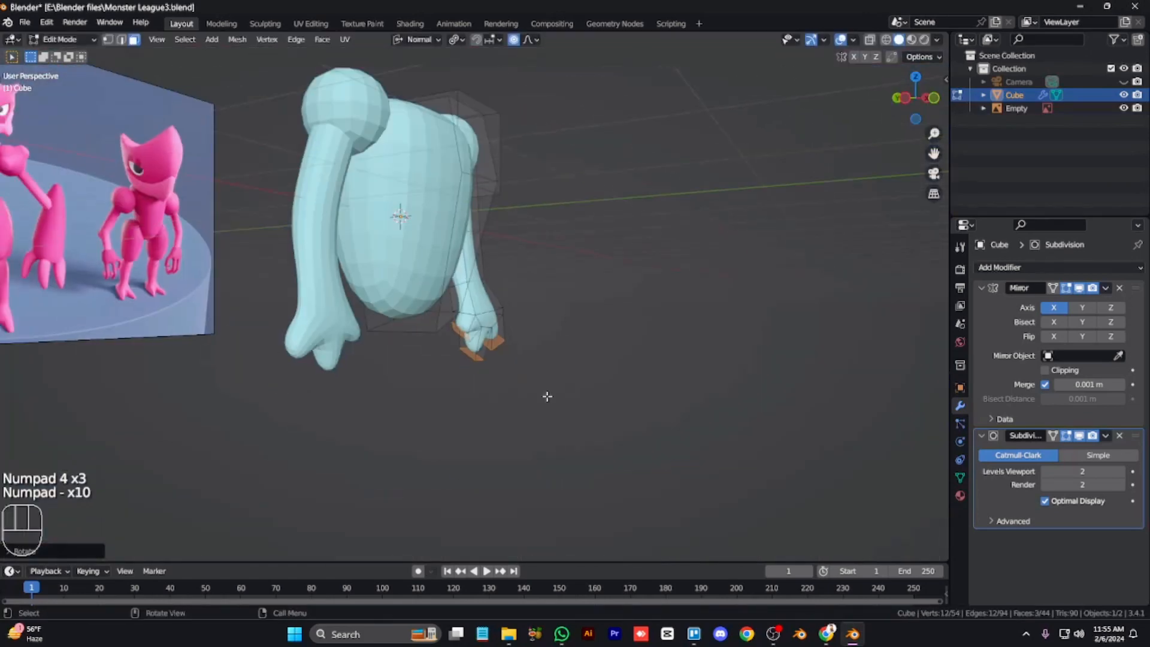
pyautogui.press('KP_Add')
pyautogui.press('KP_Add')
pyautogui.press('KP_Add')
pyautogui.press('KP_Add')
pyautogui.press('KP_Add')
# Undo the last fingertip change and try rotating the three fingertip end faces about the global X axis
pyautogui.hotkey('ctrl', 'z')
pyautogui.press('r')
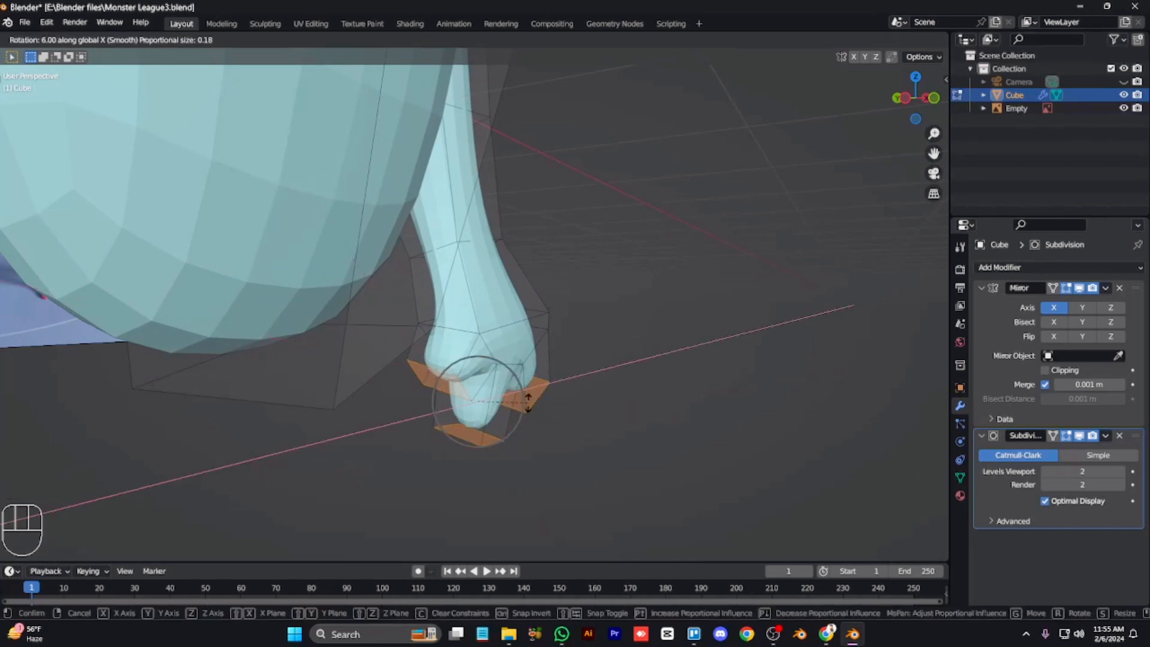
pyautogui.rightClick(528, 402)
# Nudge an edge of the hand near the outer finger in edge selection, and clear the selection
pyautogui.press('g')
pyautogui.rightClick(510, 370)
pyautogui.press('g')
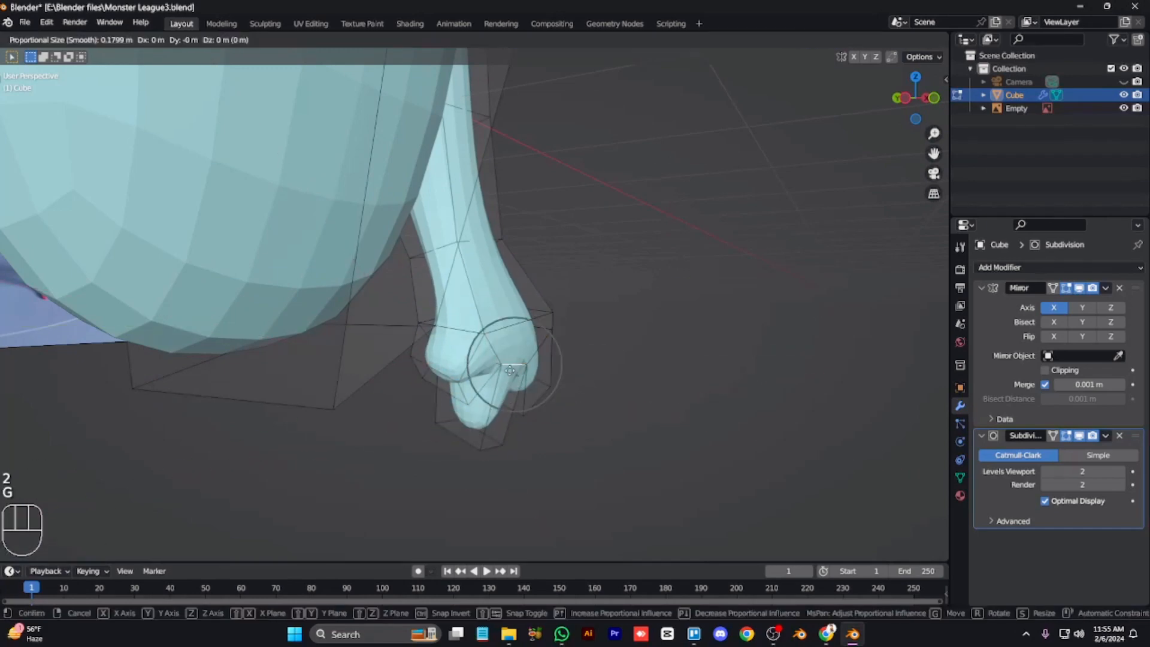
pyautogui.click(510, 370)
pyautogui.click(744, 411)
# Raise the mean crease of the wrist edge loop above the hand
pyautogui.press('Tab')
pyautogui.press('KP_1')
pyautogui.press('Tab')
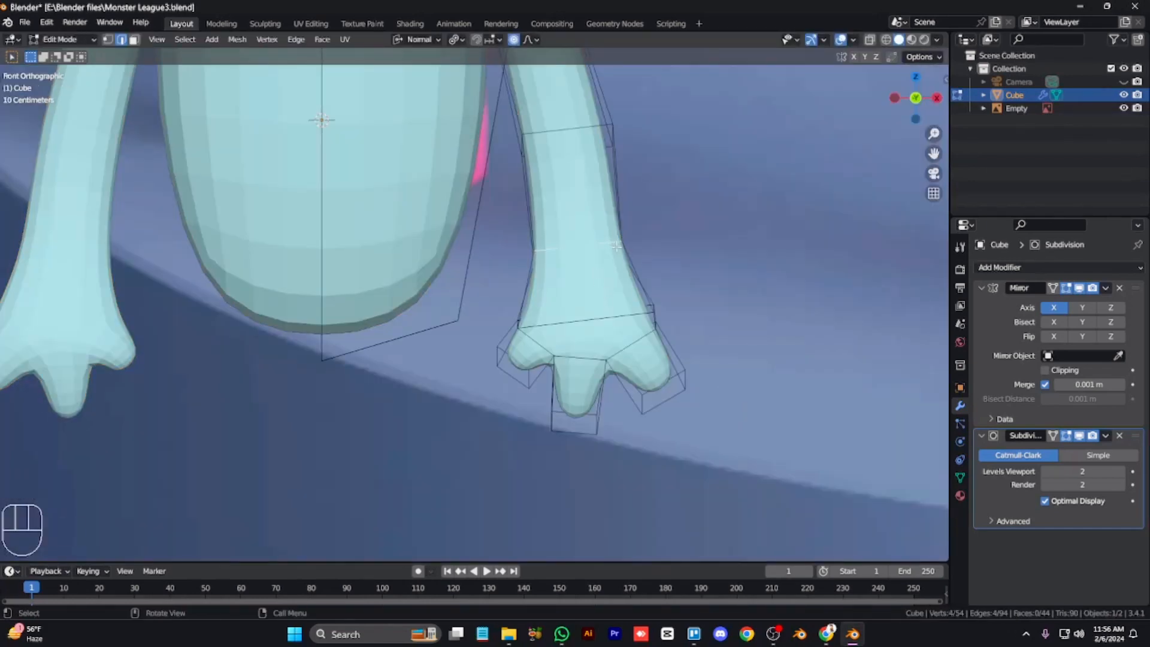
pyautogui.press('n')
pyautogui.click(941, 80)
pyautogui.moveTo(856, 228); pyautogui.dragTo(920, 228)
# Scale the whole hand with its three fingers down slightly and reposition it at the end of the arm
pyautogui.hotkey('alt', 'z')
pyautogui.moveTo(478, 292); pyautogui.dragTo(746, 429)
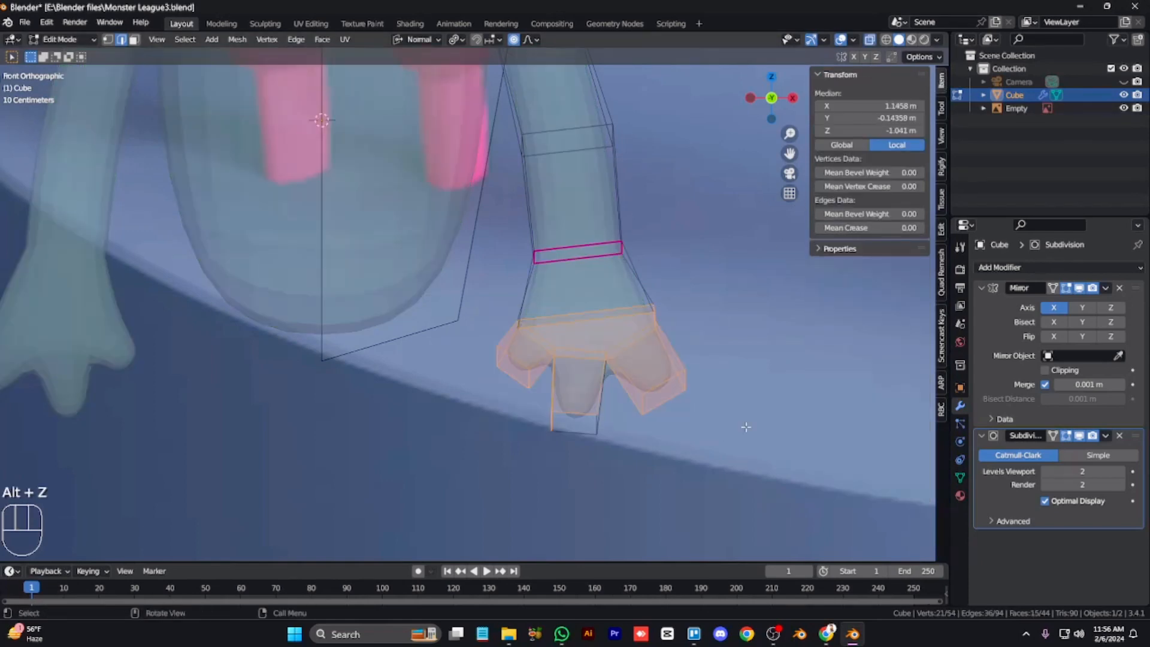
pyautogui.press('s')
pyautogui.click(729, 416)
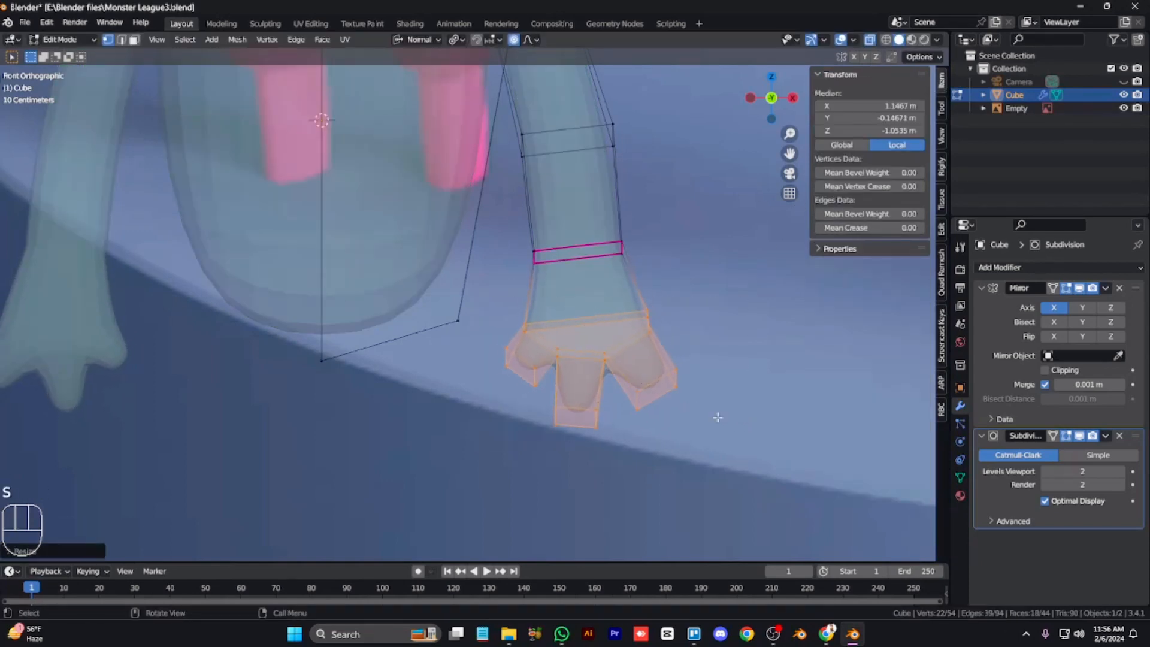
pyautogui.press('g')
pyautogui.click(712, 402)
# Resize the edge loop across the top of the hand and return to Object Mode
pyautogui.keyDown('alt'); pyautogui.click(606, 313); pyautogui.keyUp('alt')
pyautogui.press('s')
pyautogui.click(644, 437)
pyautogui.click(660, 454)
pyautogui.hotkey('alt', 'z')
pyautogui.press('Tab')
pyautogui.scroll(-5, 624, 446)
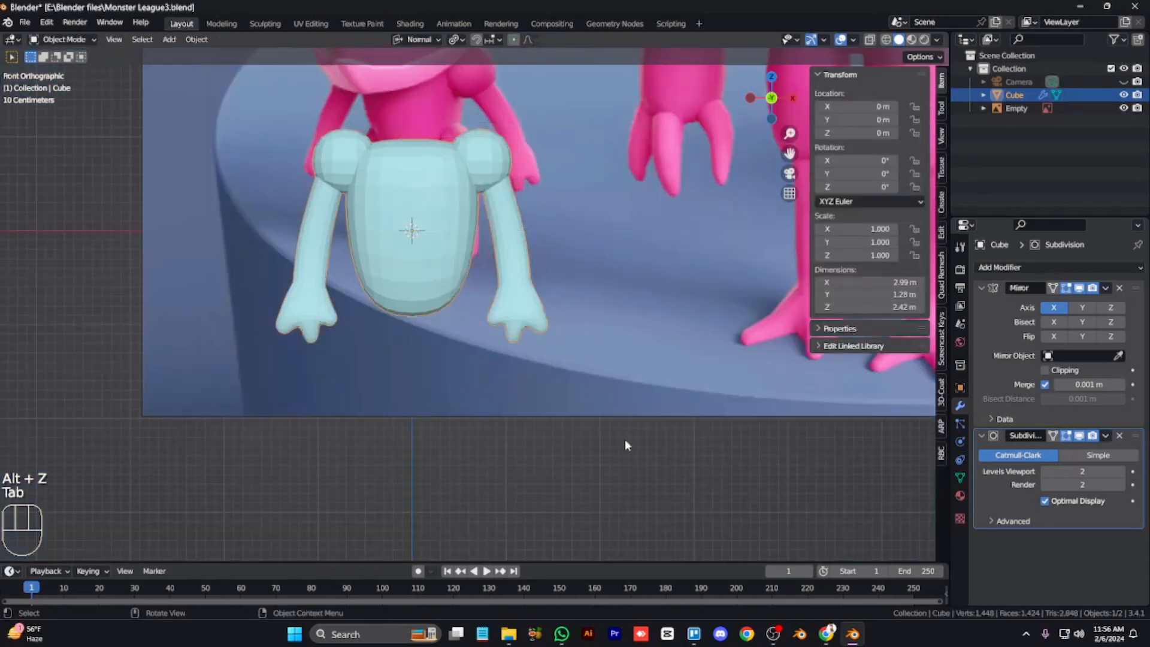
# Move the reference image along X so the small monster stands clear beside the model
pyautogui.press('KP_6')
pyautogui.press('KP_1')
pyautogui.press('KP_Subtract')
pyautogui.press('KP_Subtract')
pyautogui.press('ctrl+KP_8')
pyautogui.press('ctrl+KP_8')
pyautogui.press('ctrl+KP_8')
pyautogui.press('ctrl+KP_8')
pyautogui.press('ctrl+KP_8')
pyautogui.click(591, 395)
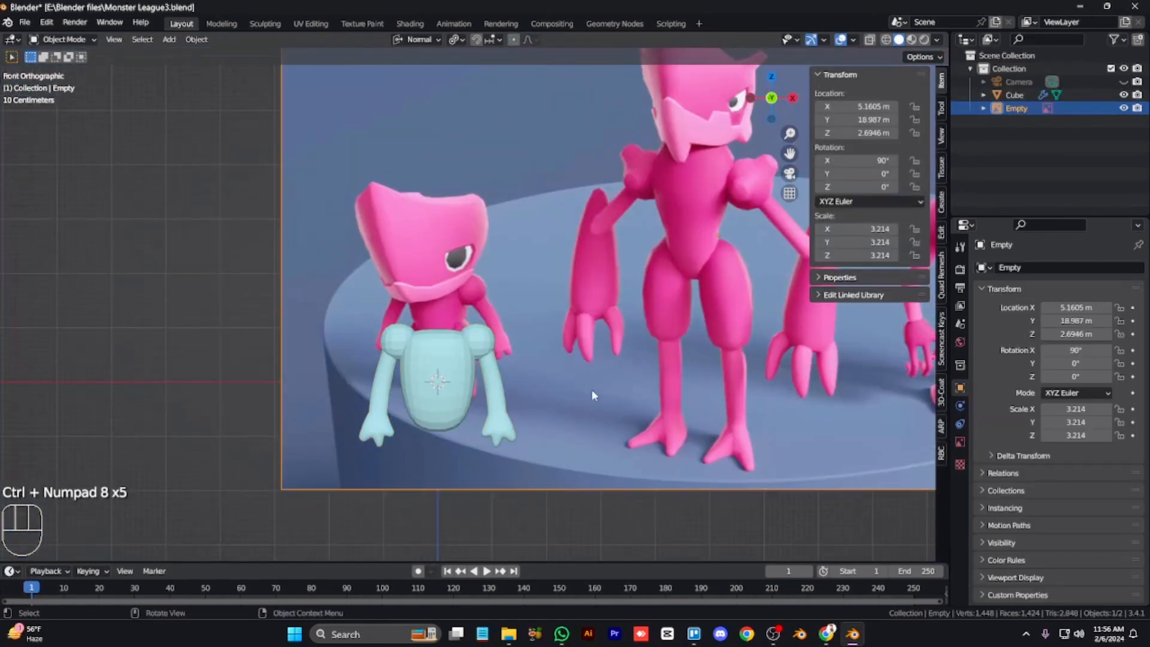
pyautogui.press('g')
pyautogui.press('x')
pyautogui.click(693, 387)
# Duplicate the shoulder ball within the body mesh and place the copy under the torso
pyautogui.click(509, 433)
pyautogui.press('Tab')
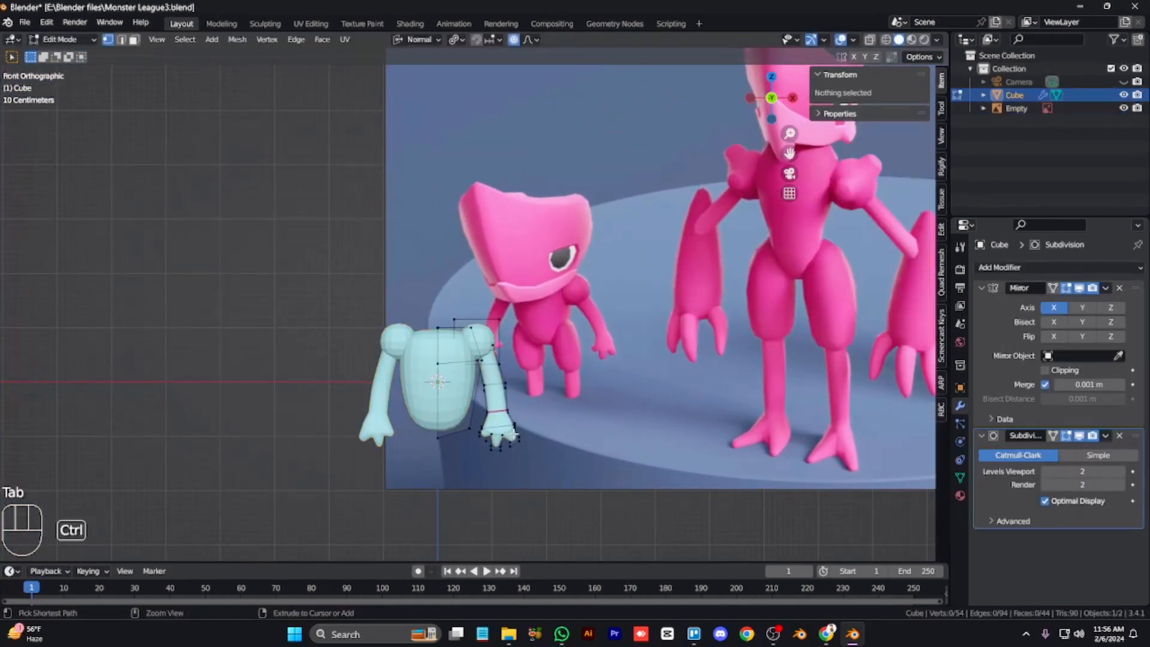
pyautogui.press('ctrl+KP_4')
pyautogui.press('ctrl+KP_2')
pyautogui.press('ctrl+KP_2')
pyautogui.press('ctrl+KP_2')
pyautogui.press('KP_Add')
pyautogui.press('KP_Add')
pyautogui.press('KP_Add')
pyautogui.press('l')
pyautogui.press('KP_Subtract')
pyautogui.press('KP_Subtract')
pyautogui.press('ctrl+KP_2')
pyautogui.press('ctrl+KP_2')
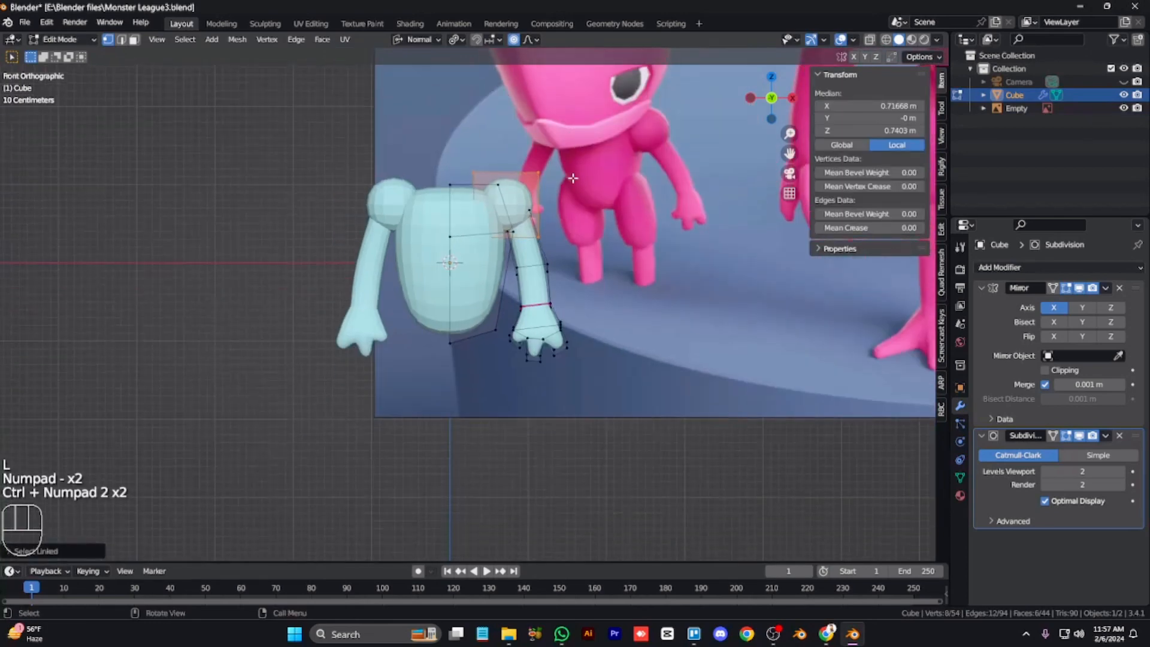
pyautogui.hotkey('shift', 'd')
pyautogui.click(545, 330)
# Resize the copied ball into an upright oval thigh and position it beneath the outer part of the torso
pyautogui.press('s')
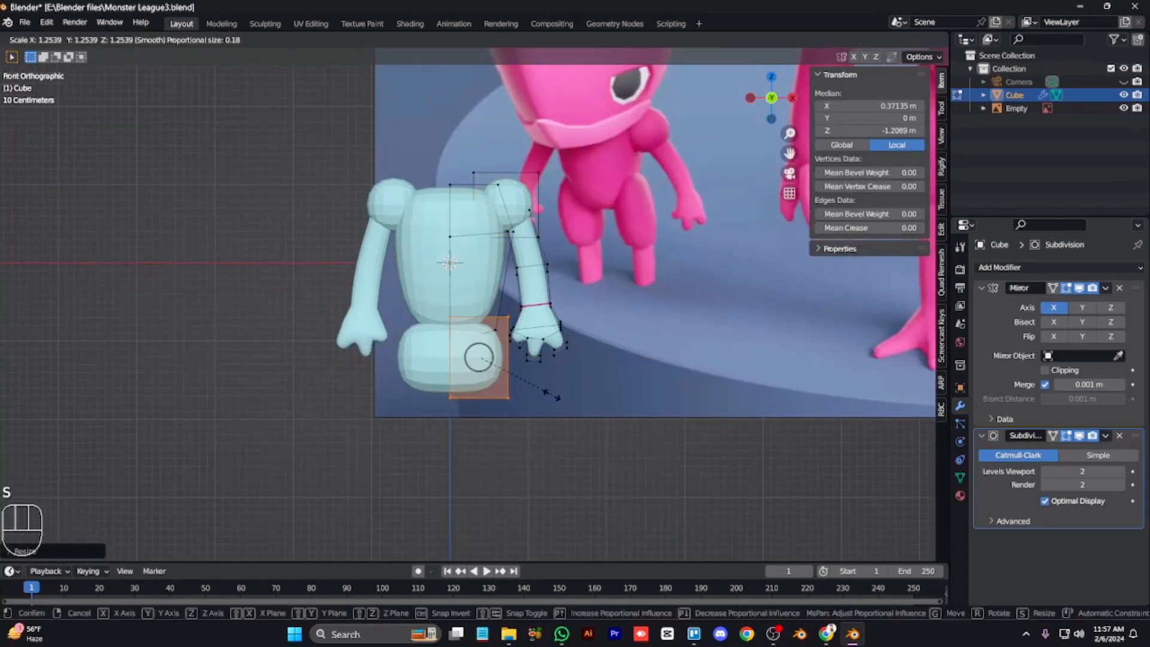
pyautogui.press('g')
pyautogui.click(557, 358)
pyautogui.press('Tab')
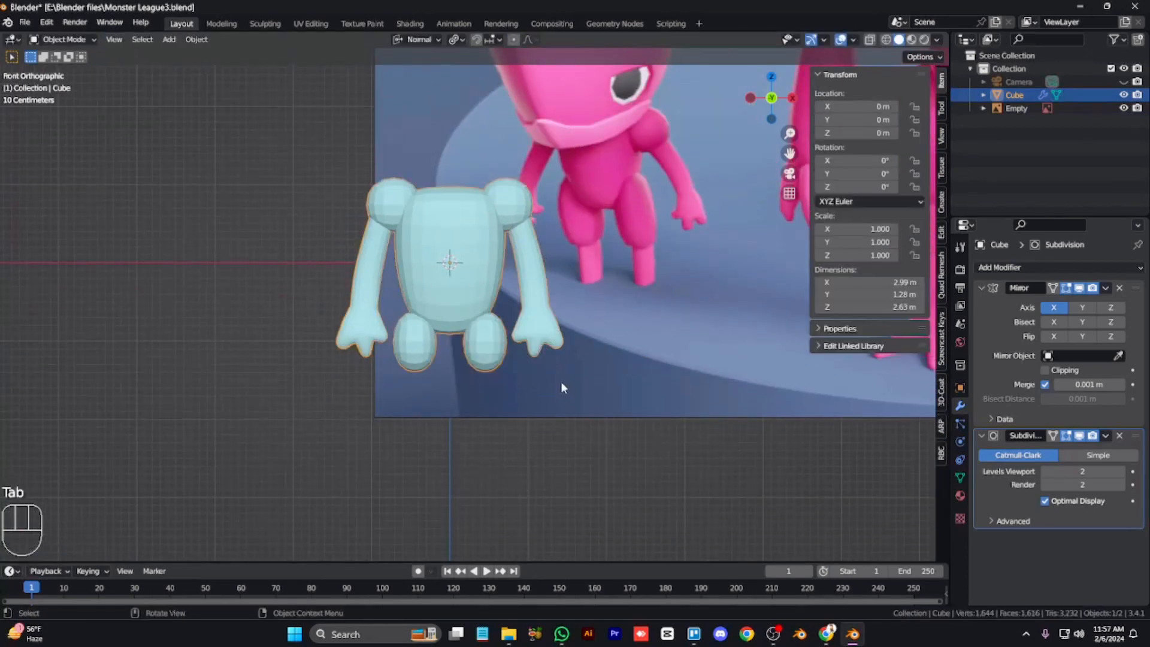
# Scale down the arm and hand in the front view, adjusting their angle and raising them closer to the shoulder
pyautogui.press('Tab')
pyautogui.click(590, 364)
pyautogui.hotkey('alt', 'z')
pyautogui.moveTo(578, 393); pyautogui.dragTo(512, 285)
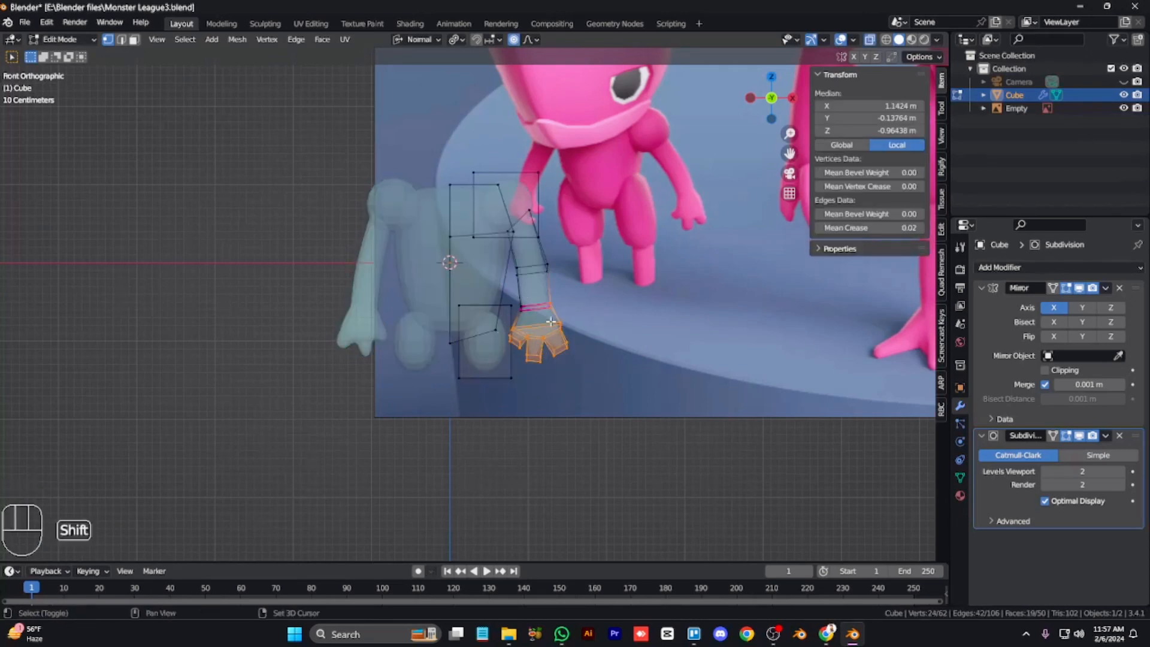
pyautogui.hotkey('alt', 'z')
pyautogui.press('s')
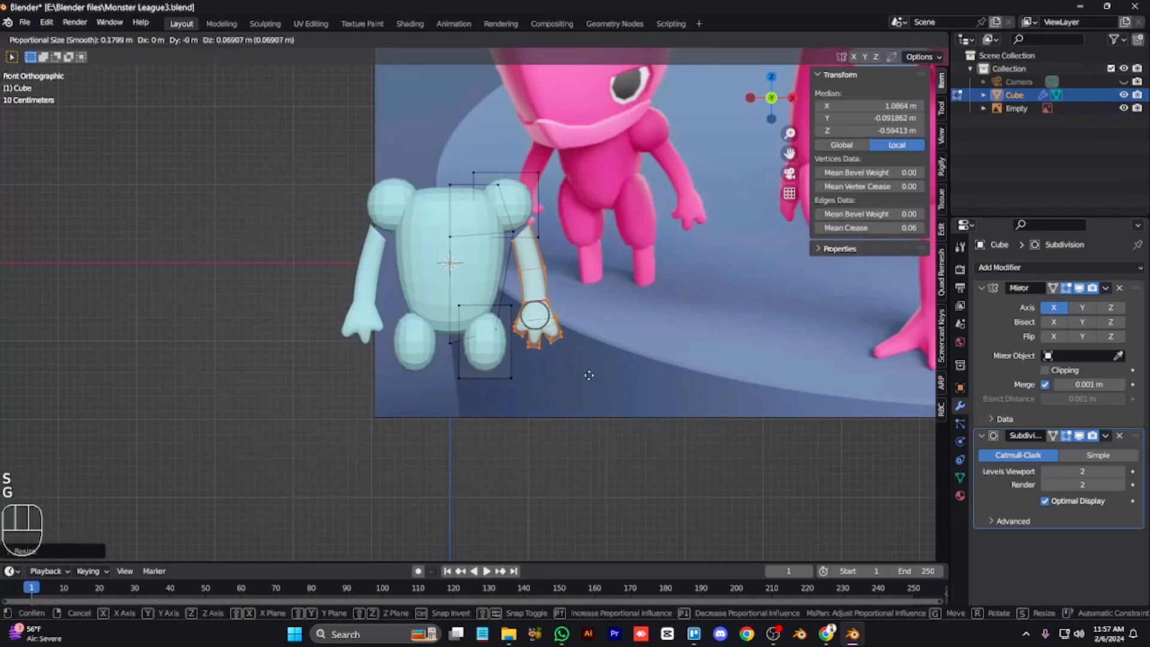
pyautogui.press('r')
pyautogui.press('g')
pyautogui.click(648, 378)
pyautogui.press('Tab')
pyautogui.press('Tab')
# Select the linked shoulder ball and scale it down slightly
pyautogui.click(590, 246)
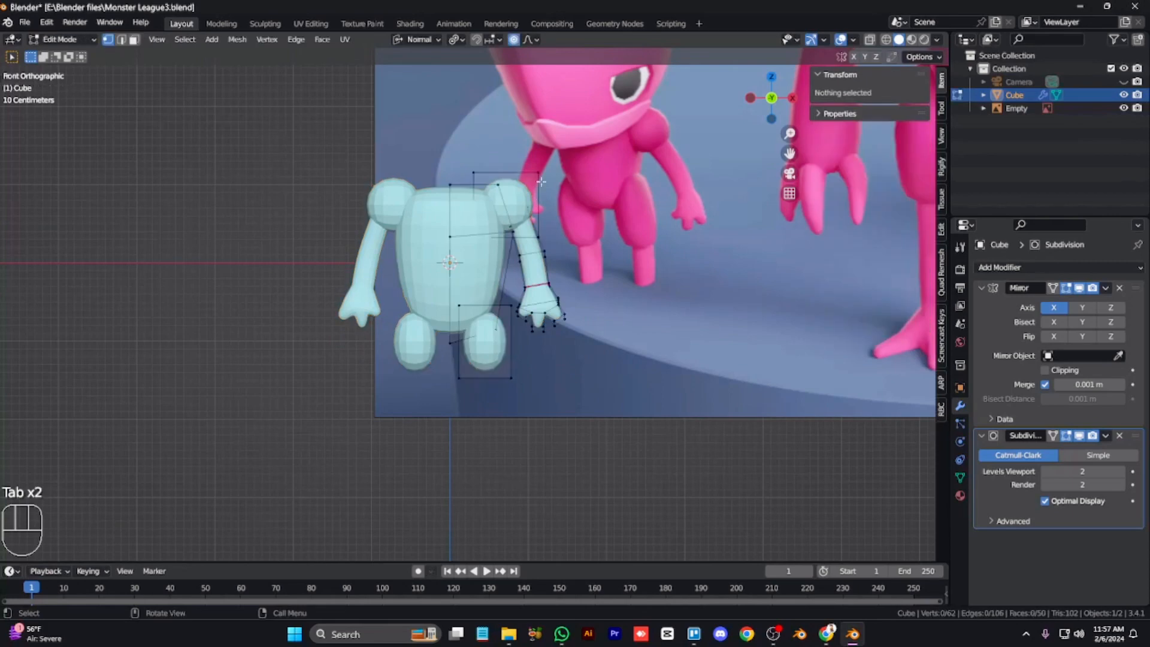
pyautogui.press('l')
pyautogui.press('s')
pyautogui.click(608, 298)
pyautogui.click(606, 312)
# Lengthen the thigh by moving its bottom vertices downward along Z in the front view
pyautogui.hotkey('alt', 'z')
pyautogui.moveTo(523, 397); pyautogui.dragTo(447, 359)
pyautogui.hotkey('alt', 'z')
pyautogui.press('g')
pyautogui.middleClick(525, 402)
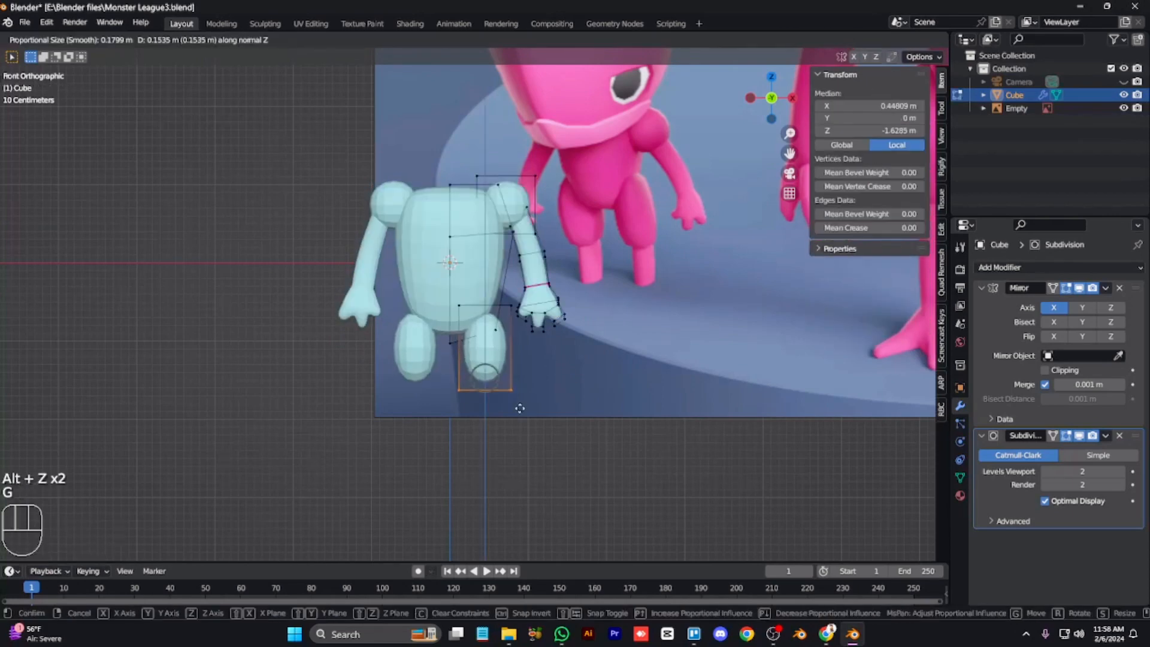
pyautogui.click(503, 428)
# Select the whole thigh in the right side view and narrow it slightly along Y
pyautogui.press('KP_3')
pyautogui.hotkey('alt', 'z')
pyautogui.press('ctrl+KP_Add')
pyautogui.press('s')
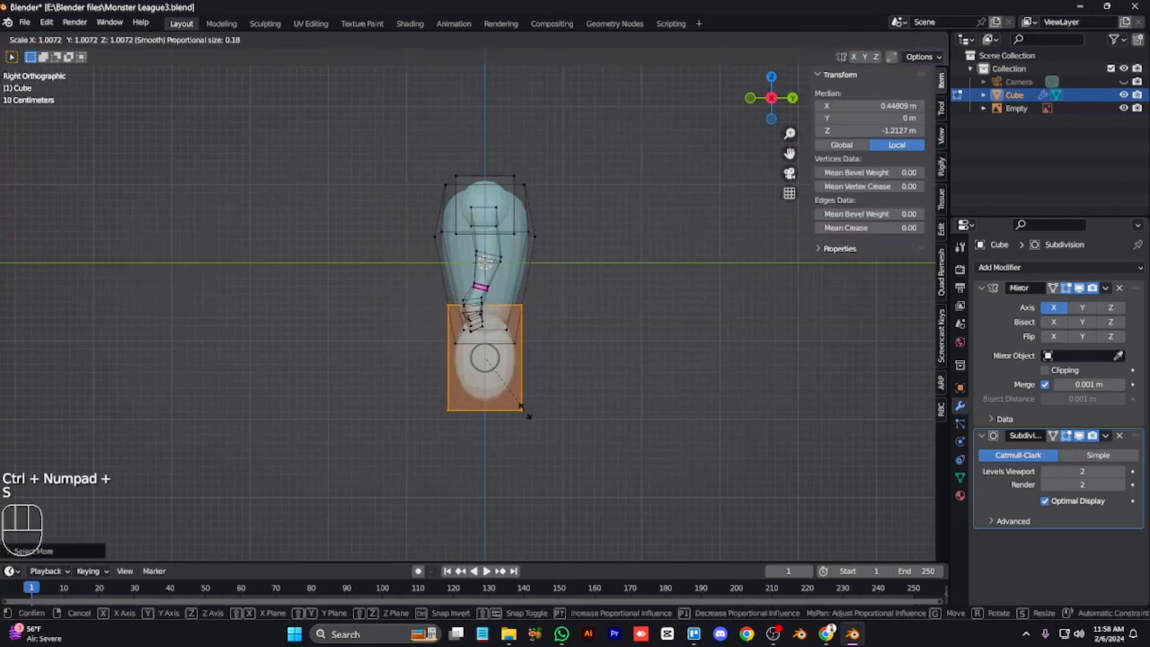
pyautogui.middleClick(525, 412)
pyautogui.click(510, 417)
# Taper the bottom of the thigh in the side view by moving its front and back corners inward
pyautogui.moveTo(440, 393)
pyautogui.mouseDown()
pyautogui.moveTo(534, 436)
pyautogui.moveTo(421, 390)
pyautogui.mouseUp()
pyautogui.press('g')
pyautogui.middleClick(550, 441)
pyautogui.click(523, 442)
pyautogui.press('g')
pyautogui.middleClick(421, 390)
pyautogui.click(438, 402)
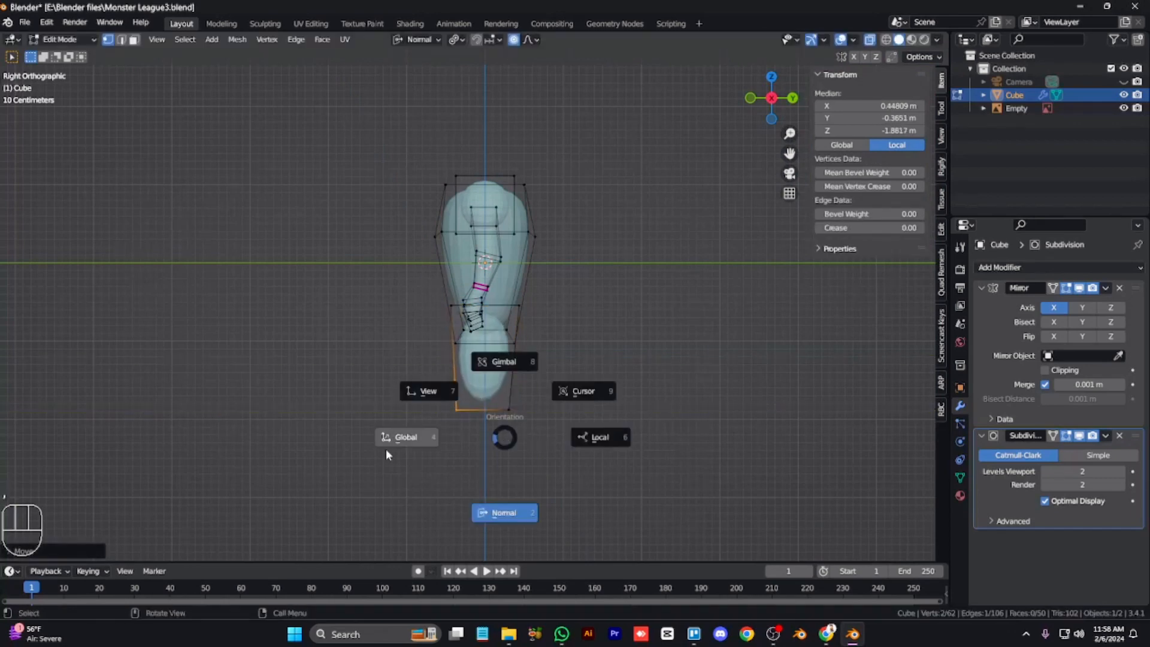
# With Global transform orientation, slant the thigh's top in the front view by lowering its inner corner and raising its outer corner
pyautogui.click(387, 450)
pyautogui.press('KP_1')
pyautogui.press('g')
pyautogui.middleClick(478, 336)
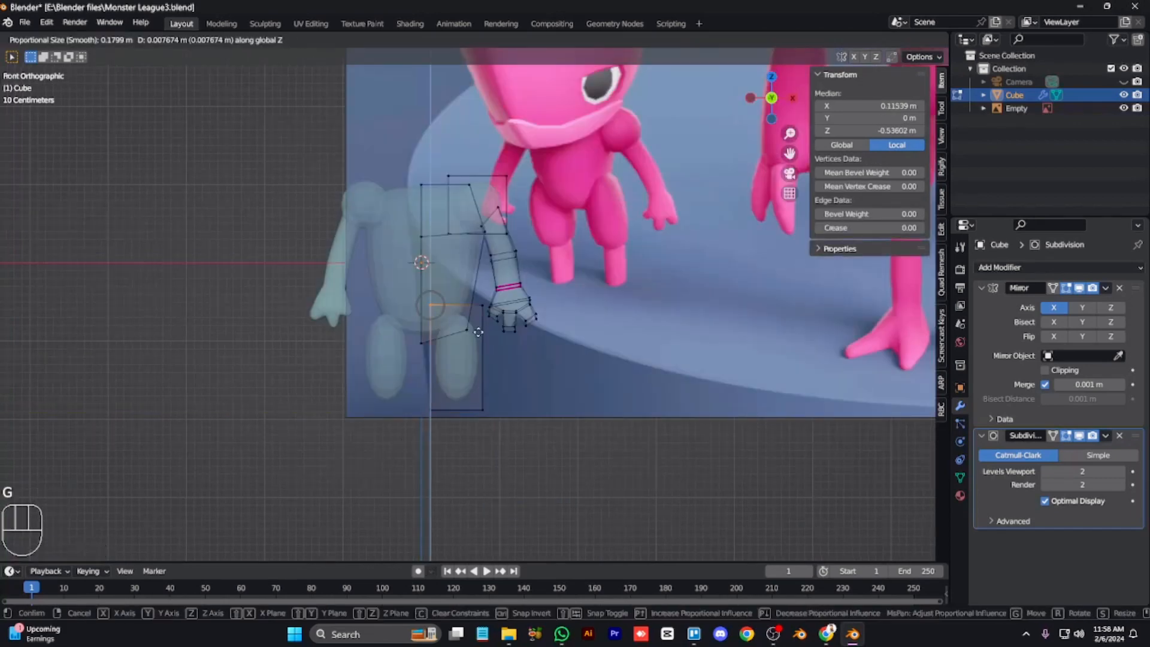
pyautogui.click(478, 340)
pyautogui.moveTo(486, 311); pyautogui.dragTo(478, 298)
pyautogui.press('g')
pyautogui.click(483, 333)
pyautogui.hotkey('alt', 'z')
pyautogui.hotkey('alt', 'z')
# Duplicate the thigh's bottom face, raise the copy slightly into the thigh and scale it down
pyautogui.moveTo(502, 432); pyautogui.dragTo(430, 402)
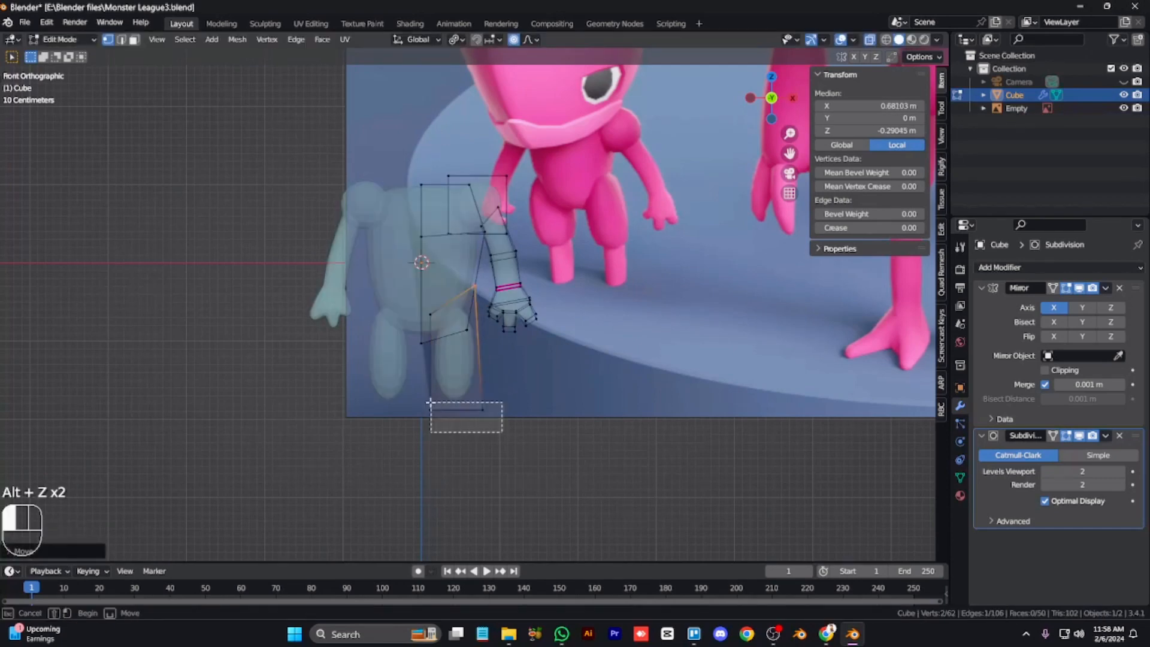
pyautogui.press('KP_3')
pyautogui.hotkey('shift', 'd')
pyautogui.click(495, 405)
pyautogui.press('s')
pyautogui.click(482, 408)
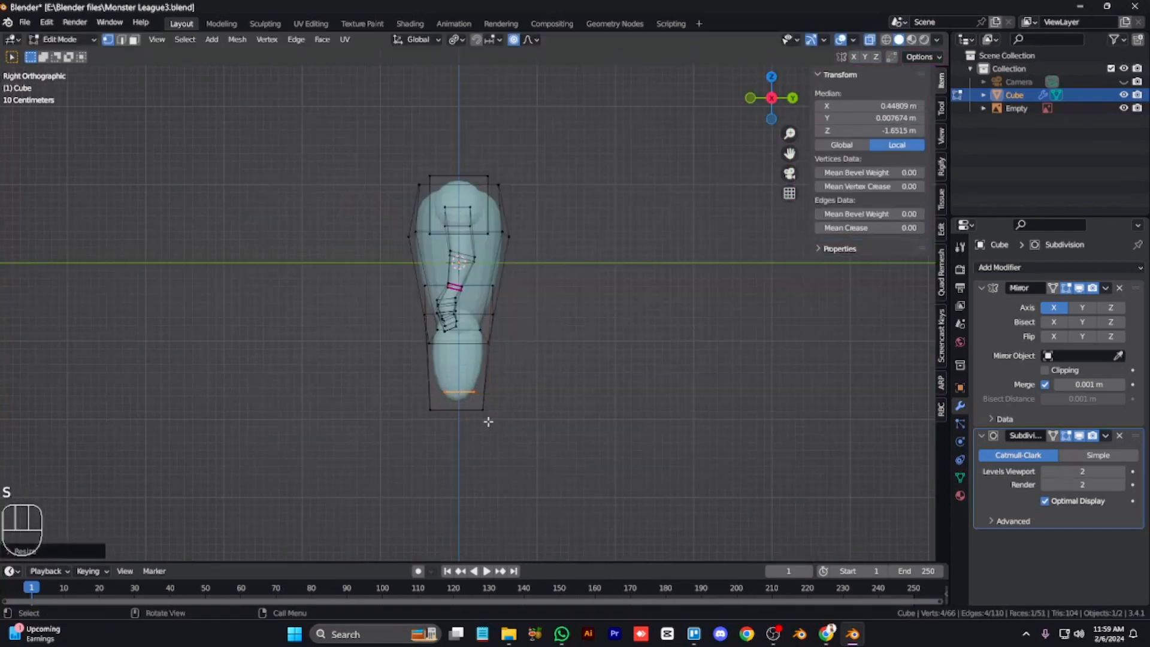
# Extrude the duplicated face downward into a lower leg and widen its bottom end slightly
pyautogui.press('e')
pyautogui.click(491, 491)
pyautogui.press('s')
pyautogui.middleClick(521, 521)
pyautogui.click(525, 531)
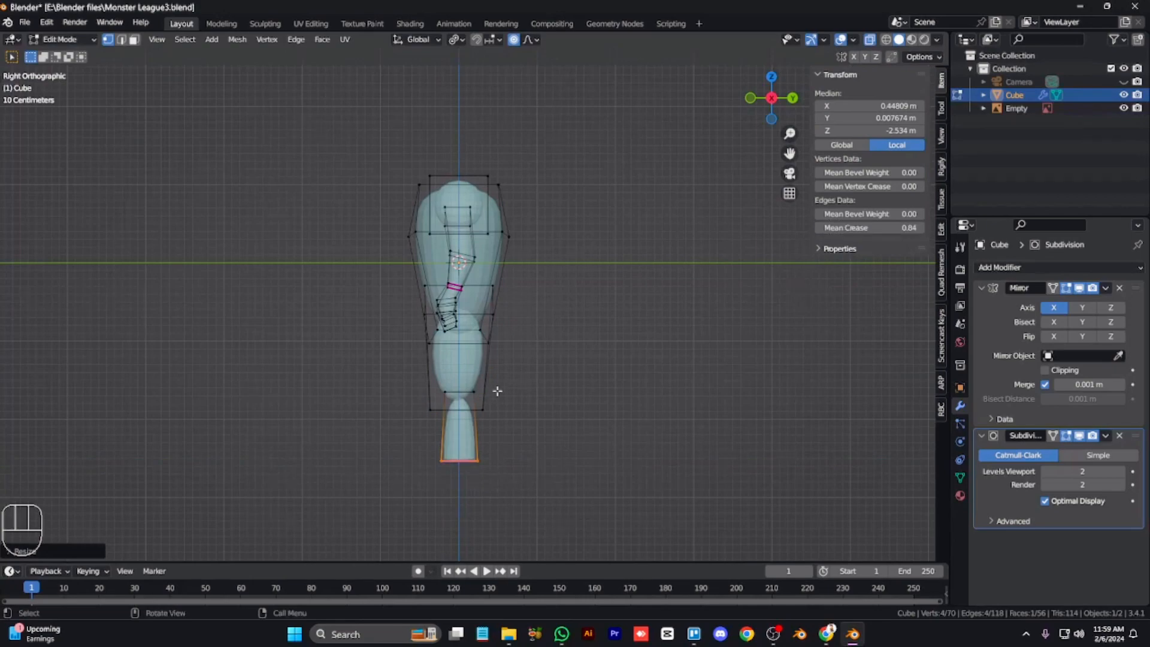
# Check the whole body with its new legs against the reference monster from an angled, distant view
pyautogui.hotkey('alt', 'z')
pyautogui.press('KP_4')
pyautogui.press('KP_4')
pyautogui.press('KP_Subtract')
pyautogui.press('KP_Subtract')
pyautogui.press('KP_Subtract')
pyautogui.press('KP_Subtract')
pyautogui.press('KP_Subtract')
pyautogui.press('KP_Subtract')
pyautogui.press('KP_Add')
pyautogui.press('KP_Add')
pyautogui.press('KP_Add')
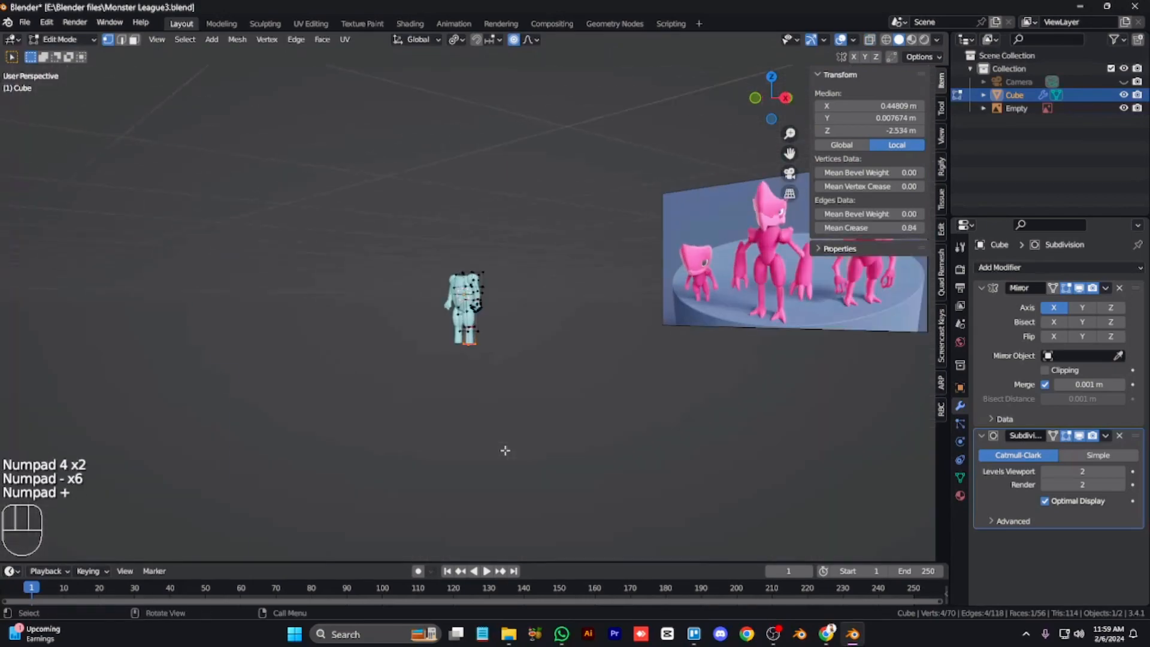
# Move the top face of the lower leg up and slightly inward inside the thigh in the front view
pyautogui.press('KP_1')
pyautogui.press('KP_Add')
pyautogui.press('KP_Add')
pyautogui.press('KP_Add')
pyautogui.press('KP_Add')
pyautogui.hotkey('alt', 'z')
pyautogui.moveTo(483, 387); pyautogui.dragTo(439, 367)
pyautogui.scroll(11, 433, 377)
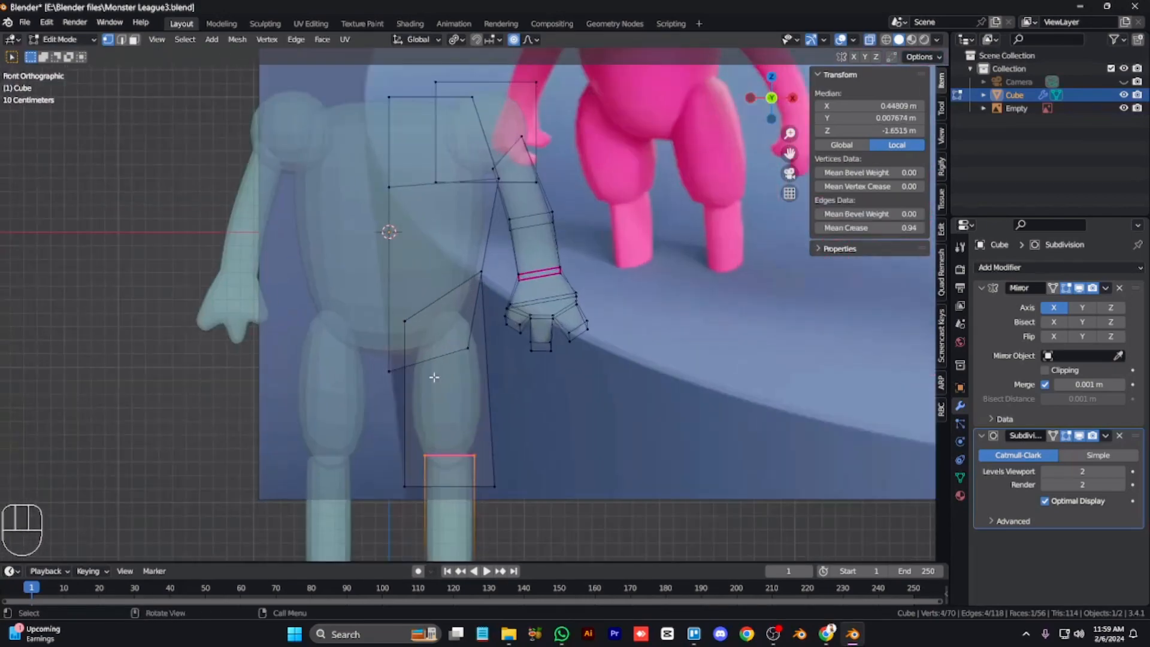
pyautogui.press('ctrl+KP_2')
pyautogui.press('ctrl+KP_2')
pyautogui.press('ctrl+KP_2')
pyautogui.press('ctrl+KP_2')
pyautogui.press('ctrl+KP_2')
pyautogui.press('ctrl+KP_2')
pyautogui.press('ctrl+KP_2')
pyautogui.press('ctrl+KP_2')
pyautogui.press('ctrl+KP_2')
pyautogui.press('ctrl+KP_2')
pyautogui.press('ctrl+KP_2')
pyautogui.press('ctrl+KP_2')
pyautogui.press('KP_Subtract')
pyautogui.press('KP_Subtract')
pyautogui.press('KP_Subtract')
pyautogui.press('KP_Subtract')
pyautogui.scroll(-2, 595, 413)
pyautogui.press('g')
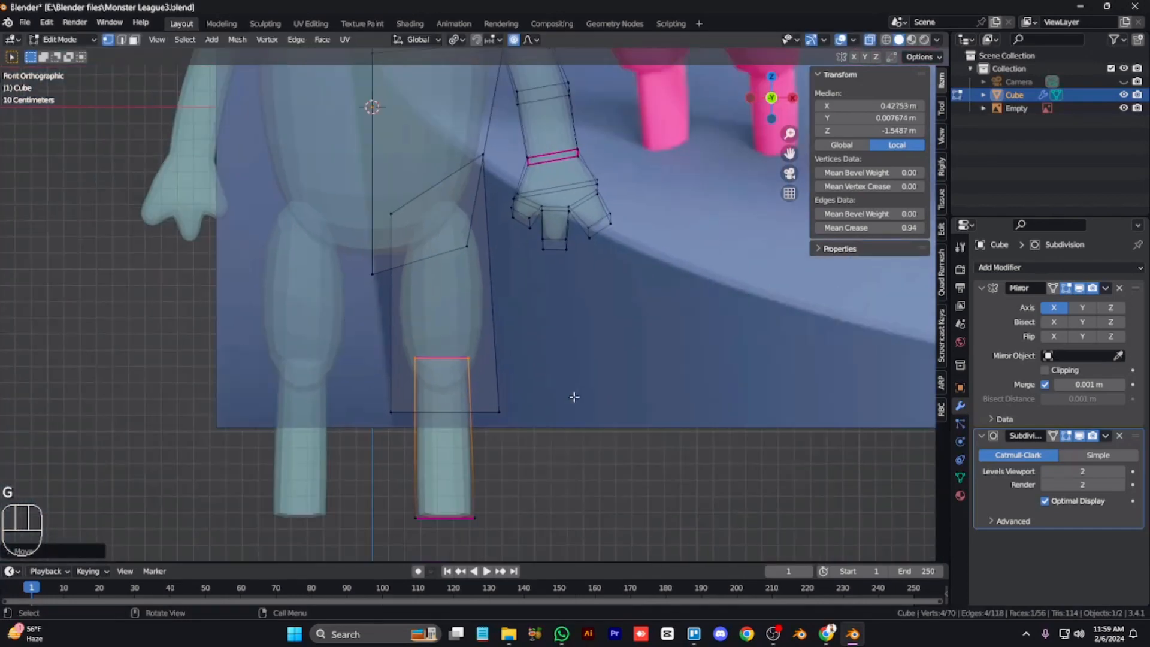
# Shorten the lower leg by moving its bottom edge up about 0.24 m and return to Object Mode
pyautogui.press('g')
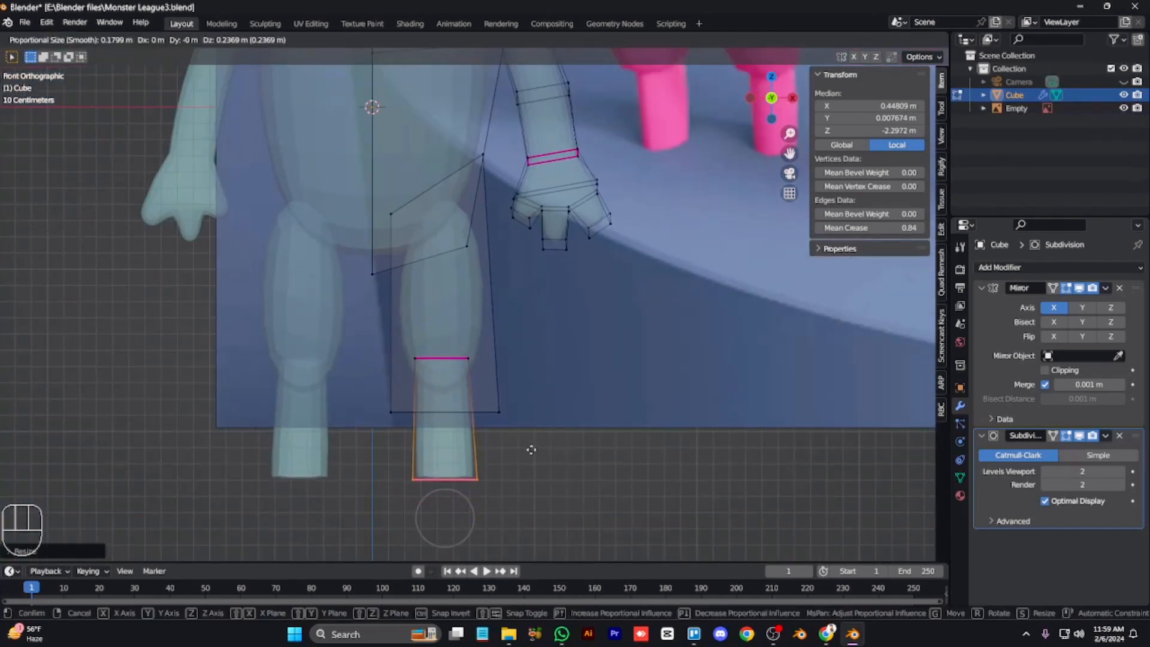
pyautogui.click(532, 450)
pyautogui.click(551, 472)
pyautogui.hotkey('alt', 'z')
pyautogui.press('Tab')
pyautogui.scroll(-2, 542, 475)
# Try to raise the linked thigh and lower leg along Z, and undo the move
pyautogui.press('Tab')
pyautogui.press('l')
pyautogui.press('l')
pyautogui.press('g')
pyautogui.press('z')
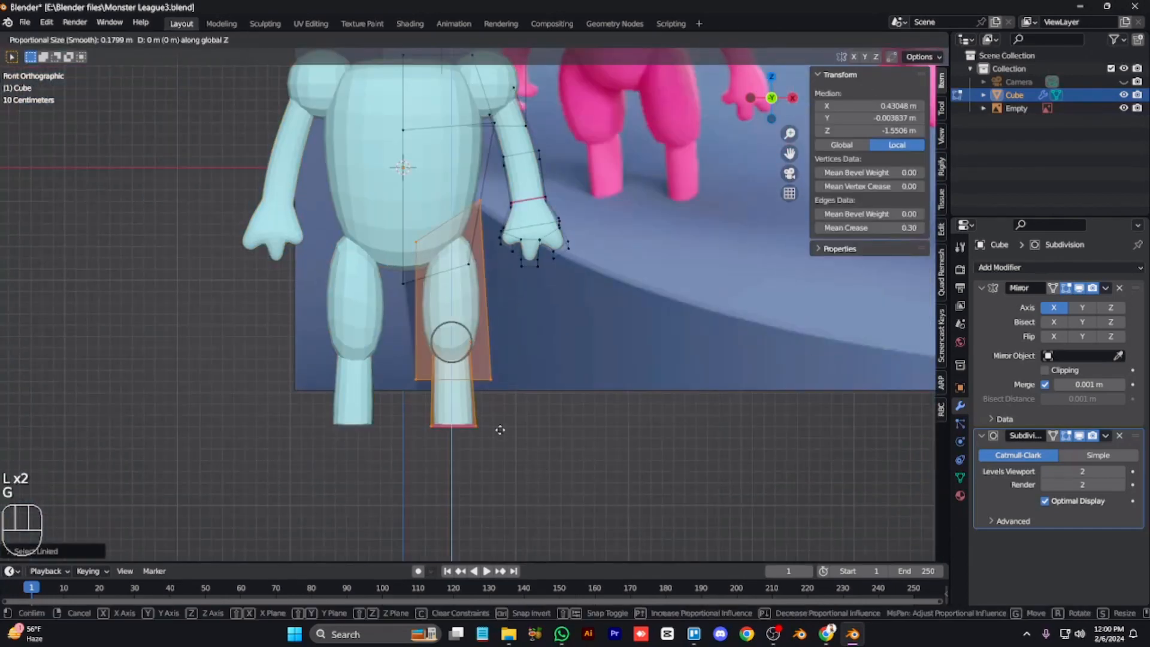
pyautogui.click(496, 403)
pyautogui.hotkey('ctrl', 'z')
# Add the torso's bottom vertices to the leg selection and raise them all together by about 0.14 m
pyautogui.hotkey('alt', 'z')
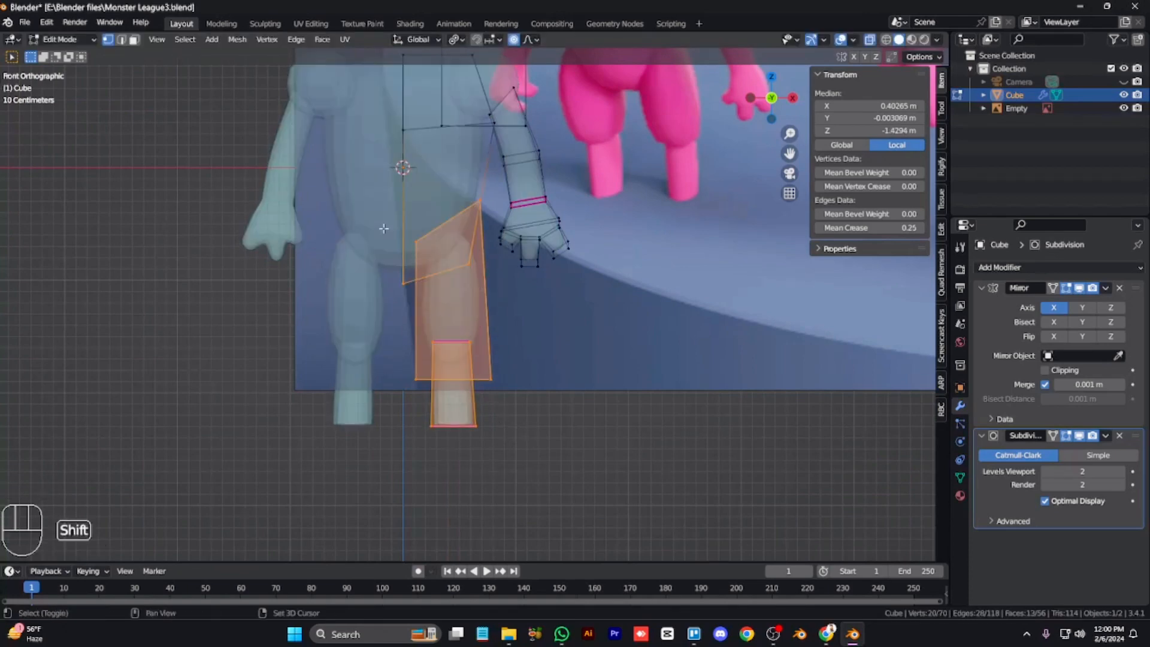
pyautogui.press('ctrl+KP_8')
pyautogui.press('ctrl+KP_8')
pyautogui.press('ctrl+KP_8')
pyautogui.press('ctrl+KP_8')
pyautogui.press('ctrl+KP_8')
pyautogui.press('ctrl+KP_2')
pyautogui.press('ctrl+KP_2')
pyautogui.press('g')
pyautogui.click(538, 336)
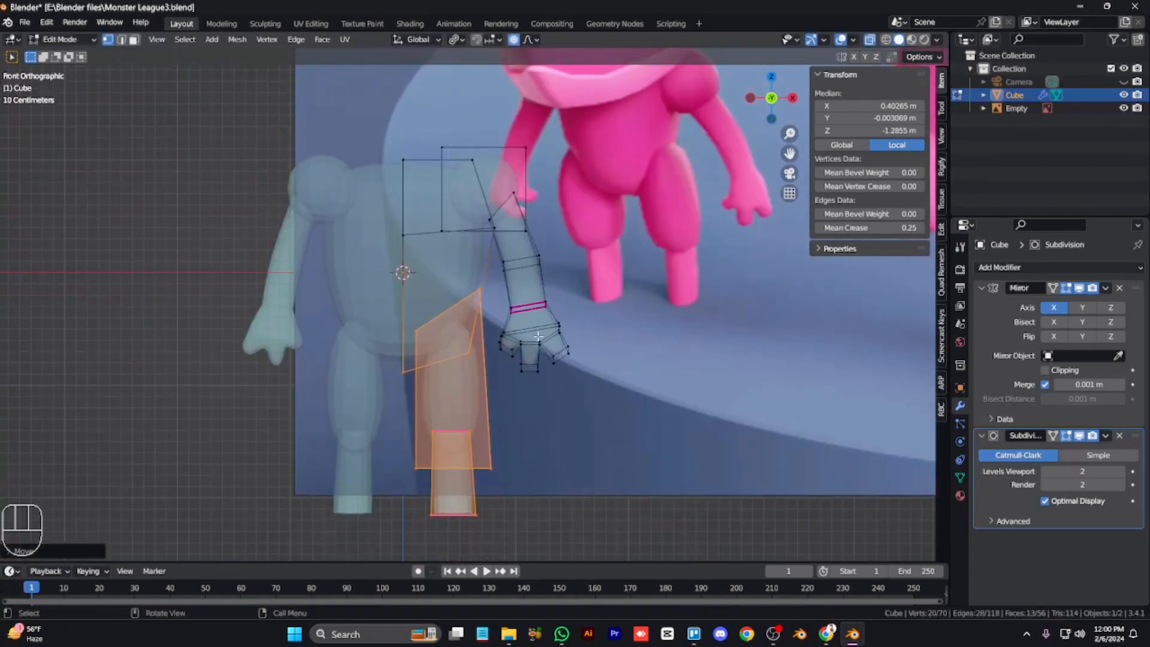
# Enable Clipping on the Mirror modifier and move the leg and torso bottom inward along X
pyautogui.press('g')
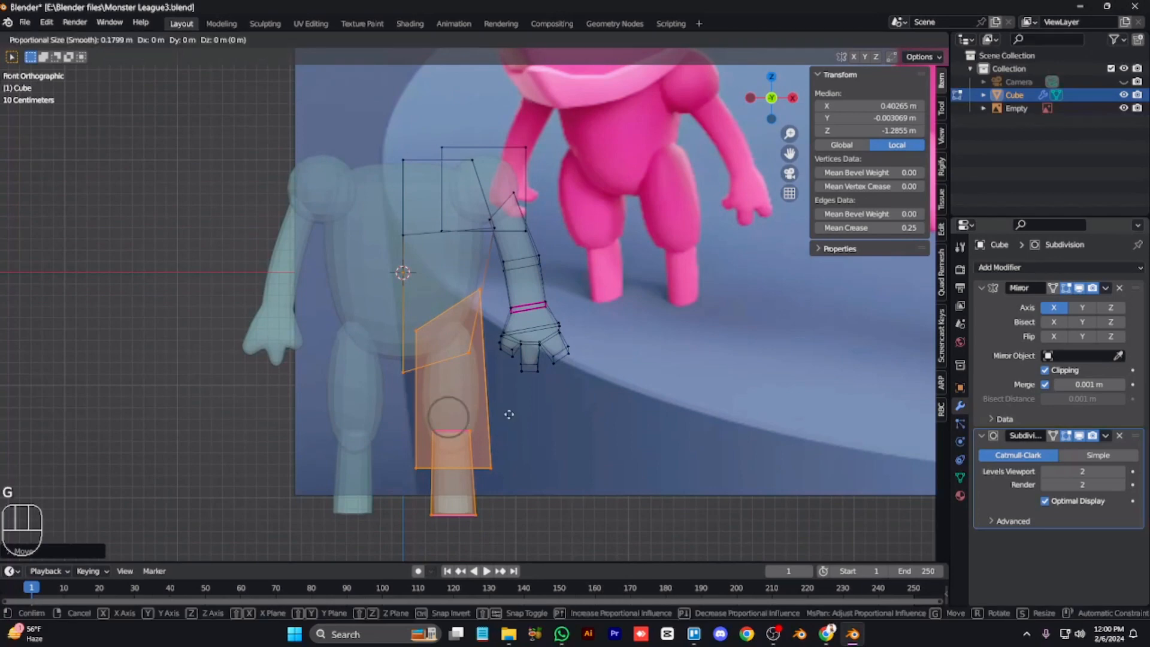
pyautogui.press('x')
pyautogui.click(501, 411)
pyautogui.click(551, 424)
# Examine the body's overall proportions against the reference monsters from an angled, zoomed-out view
pyautogui.press('KP_6')
pyautogui.press('KP_6')
pyautogui.press('KP_Subtract')
pyautogui.press('KP_Subtract')
pyautogui.press('KP_Subtract')
pyautogui.press('KP_Subtract')
pyautogui.press('KP_Subtract')
pyautogui.press('KP_Subtract')
pyautogui.press('KP_Subtract')
pyautogui.press('KP_Subtract')
pyautogui.press('KP_Subtract')
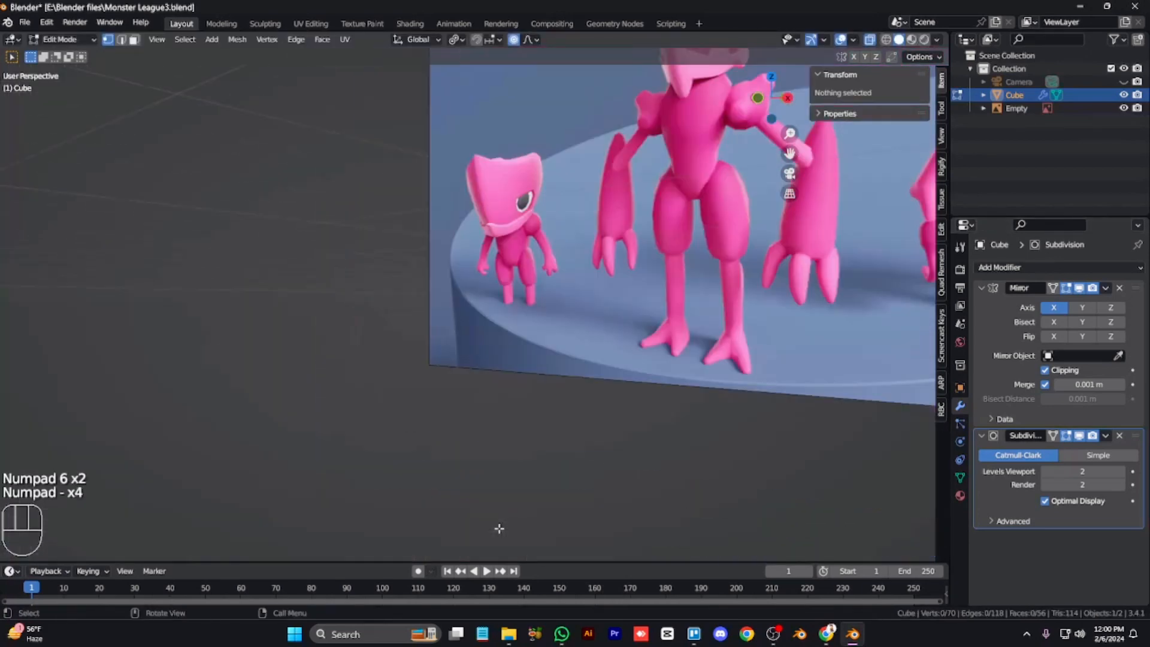
pyautogui.press('ctrl+KP_4')
pyautogui.press('ctrl+KP_4')
pyautogui.press('ctrl+KP_4')
pyautogui.press('ctrl+KP_4')
pyautogui.press('ctrl+KP_4')
pyautogui.press('Tab')
pyautogui.press('KP_Divide')
pyautogui.press('KP_Divide')
pyautogui.press('KP_Add')
pyautogui.press('KP_Add')
pyautogui.press('KP_Add')
pyautogui.press('KP_Add')
# Select the linked arm, adjust its thickness with Shrink/Fatten and rotate it slightly
pyautogui.press('Tab')
pyautogui.press('KP_Multiply')
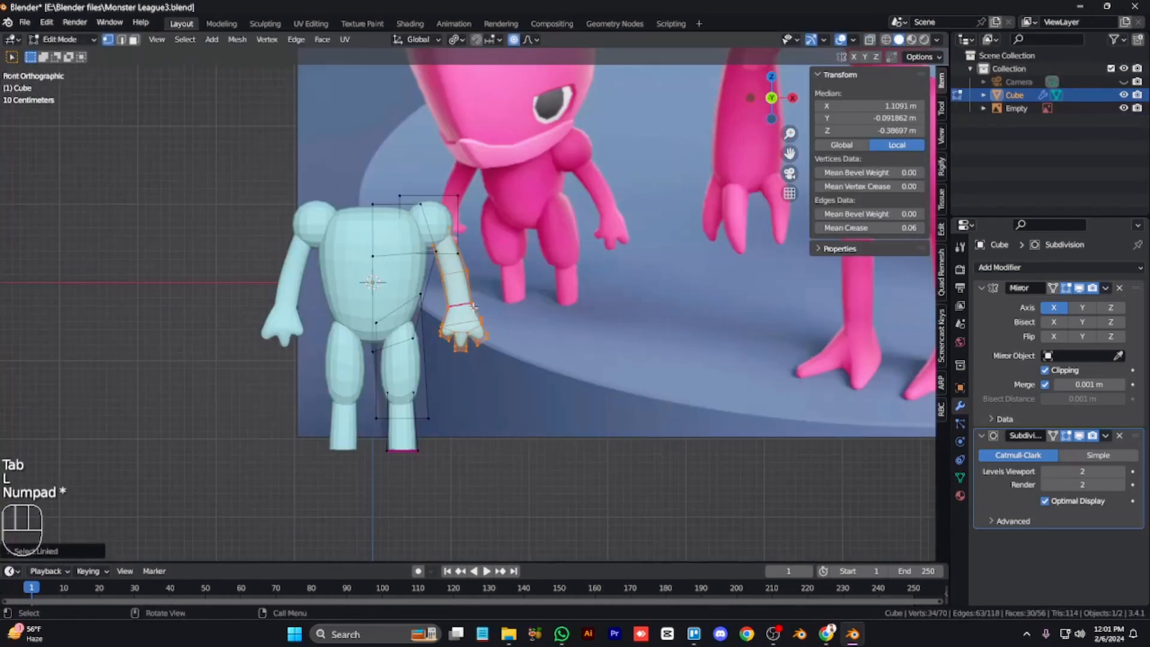
pyautogui.hotkey('alt', 's')
pyautogui.press('r')
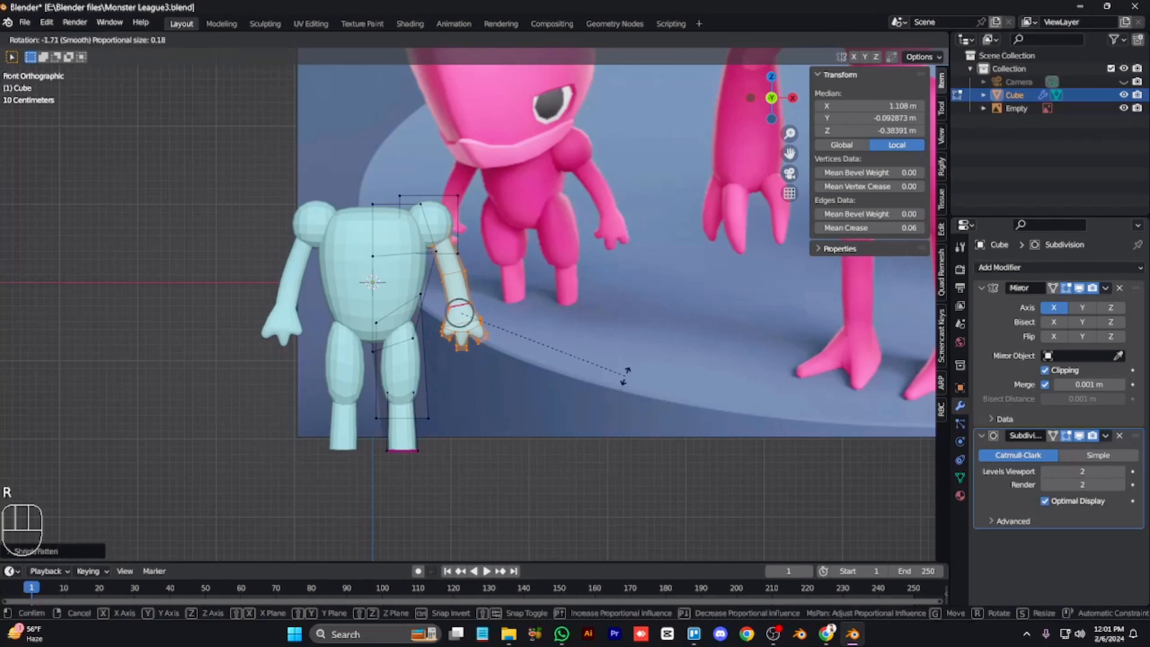
pyautogui.click(629, 400)
# Scale the shoulder ball down slightly above the arm
pyautogui.press('s')
pyautogui.rightClick(562, 227)
pyautogui.press('s')
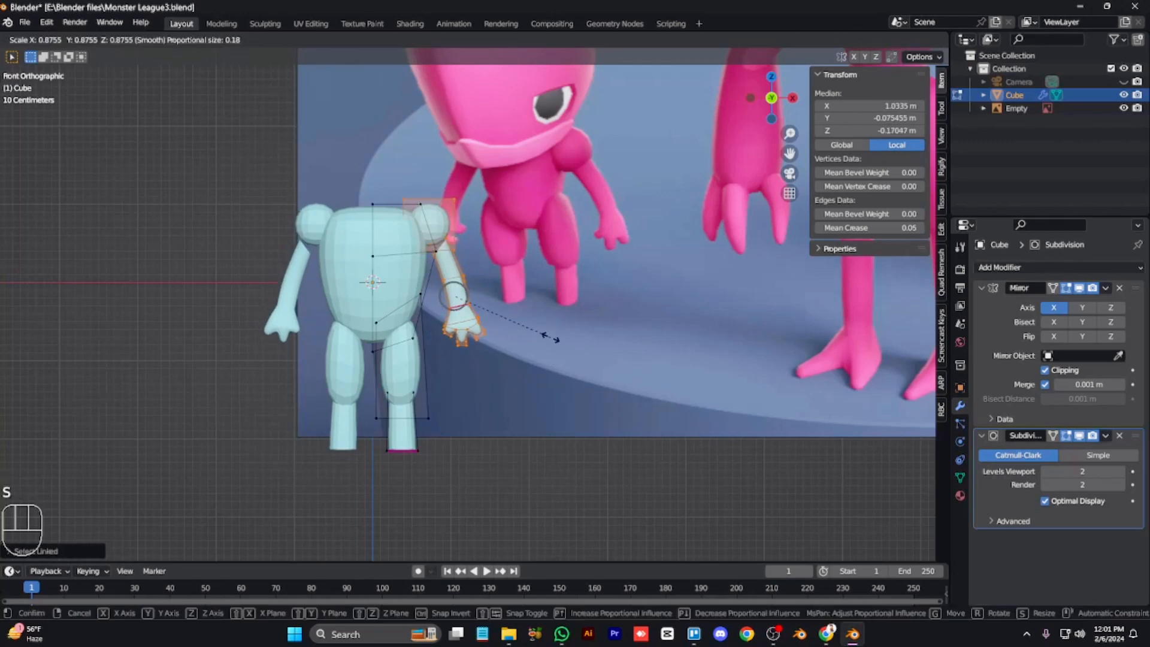
pyautogui.click(552, 336)
pyautogui.click(509, 286)
# Select the linked arm and hand, resize them slightly in place and turn on X-ray display
pyautogui.press('l')
pyautogui.press('g')
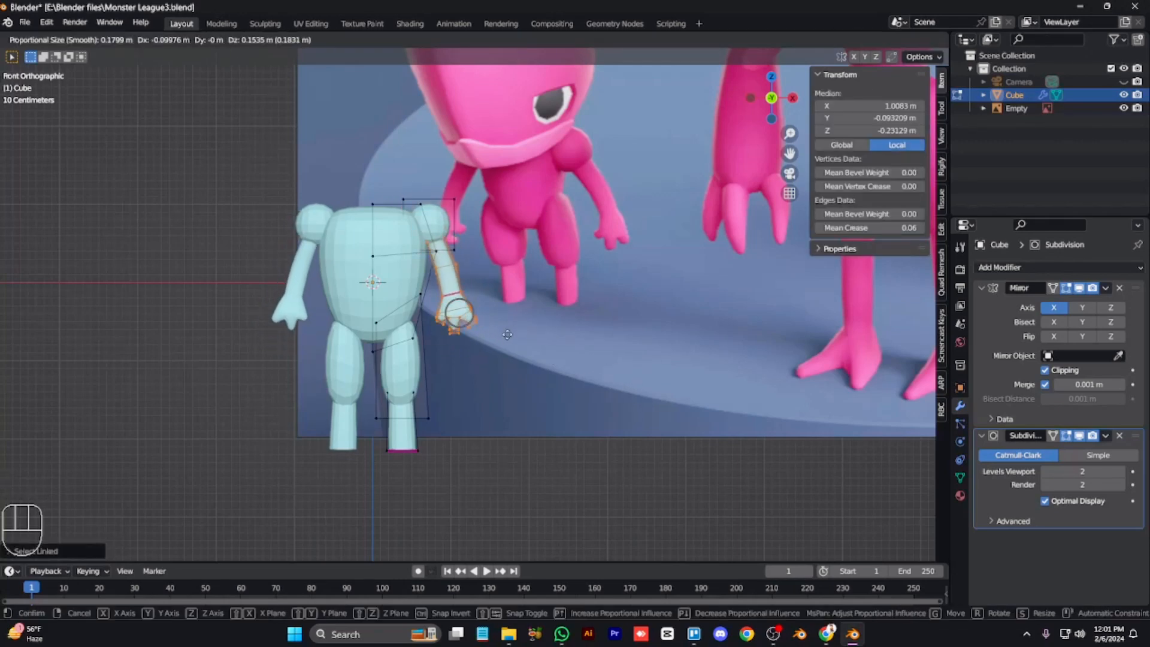
pyautogui.rightClick(520, 338)
pyautogui.press('s')
pyautogui.click(525, 345)
pyautogui.hotkey('alt', 'z')
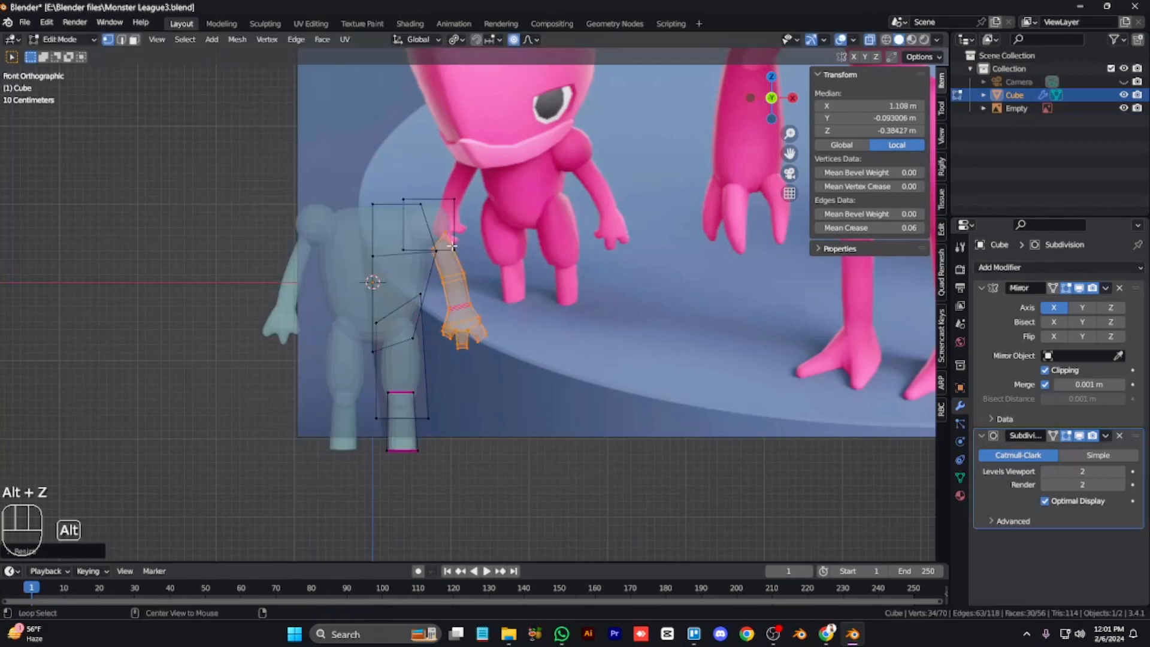
# Move the linked arm and hand slightly to sit under the shoulder ball and check the fit from the side
pyautogui.press('g')
pyautogui.click(489, 300)
pyautogui.hotkey('alt', 'z')
pyautogui.press('KP_3')
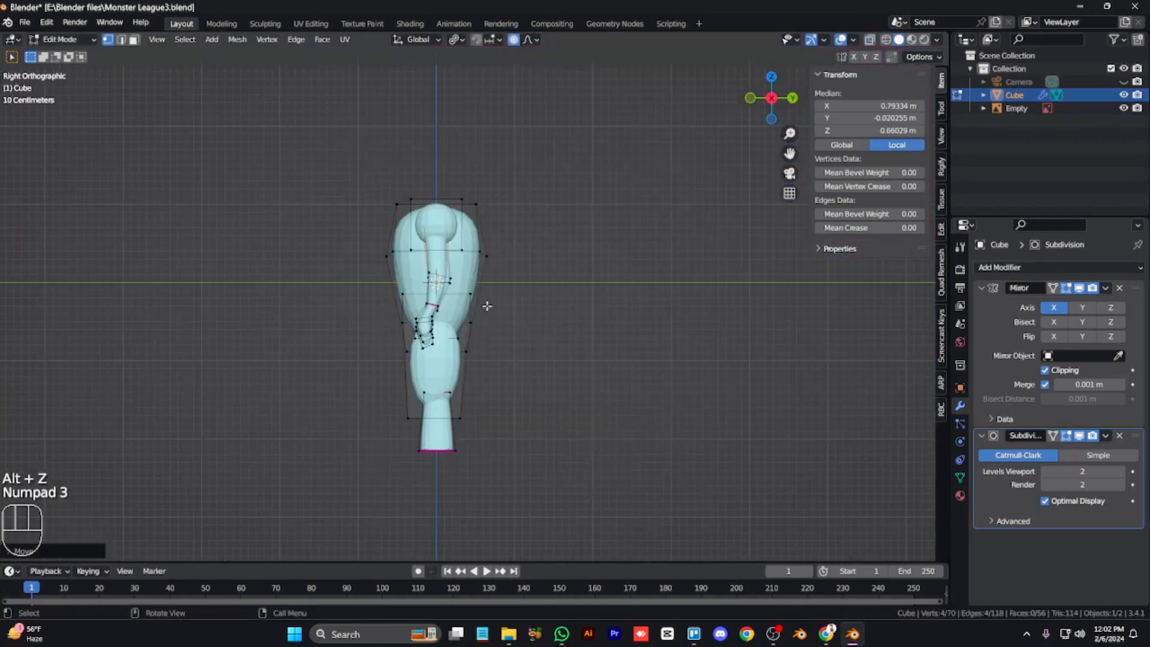
pyautogui.press('KP_1')
pyautogui.scroll(-3, 487, 305)
pyautogui.scroll(3, 473, 300)
# Select the upper torso, shoulder and arm vertices with X-ray on and lower them slightly to shorten the torso
pyautogui.hotkey('alt', 'z')
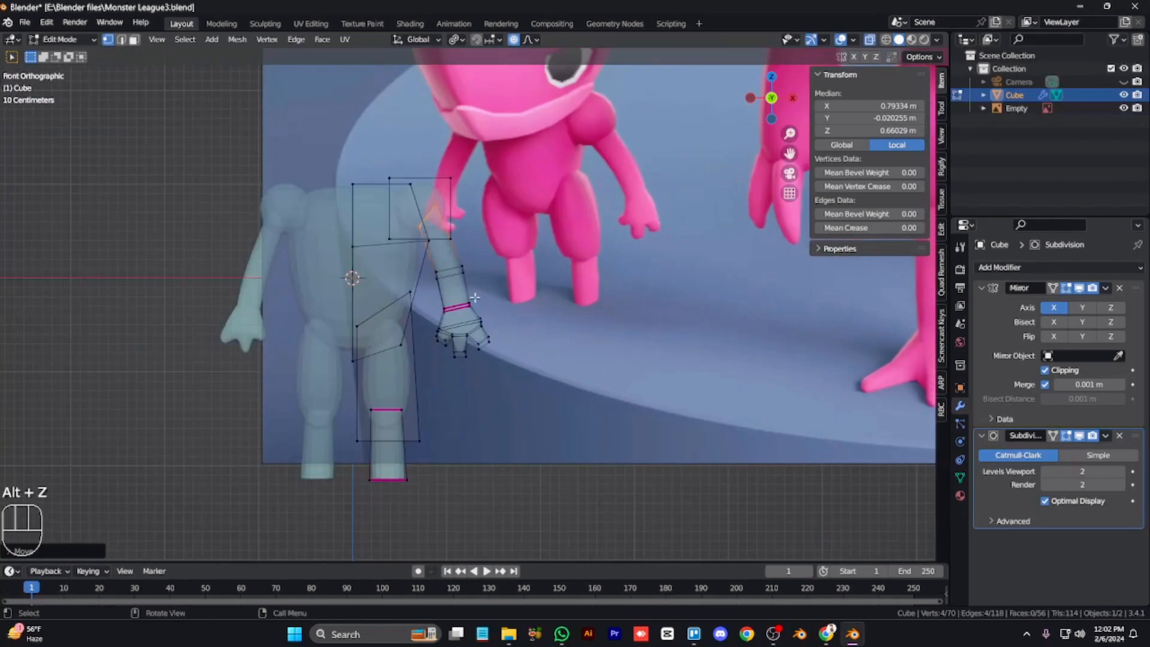
pyautogui.scroll(-2, 464, 296)
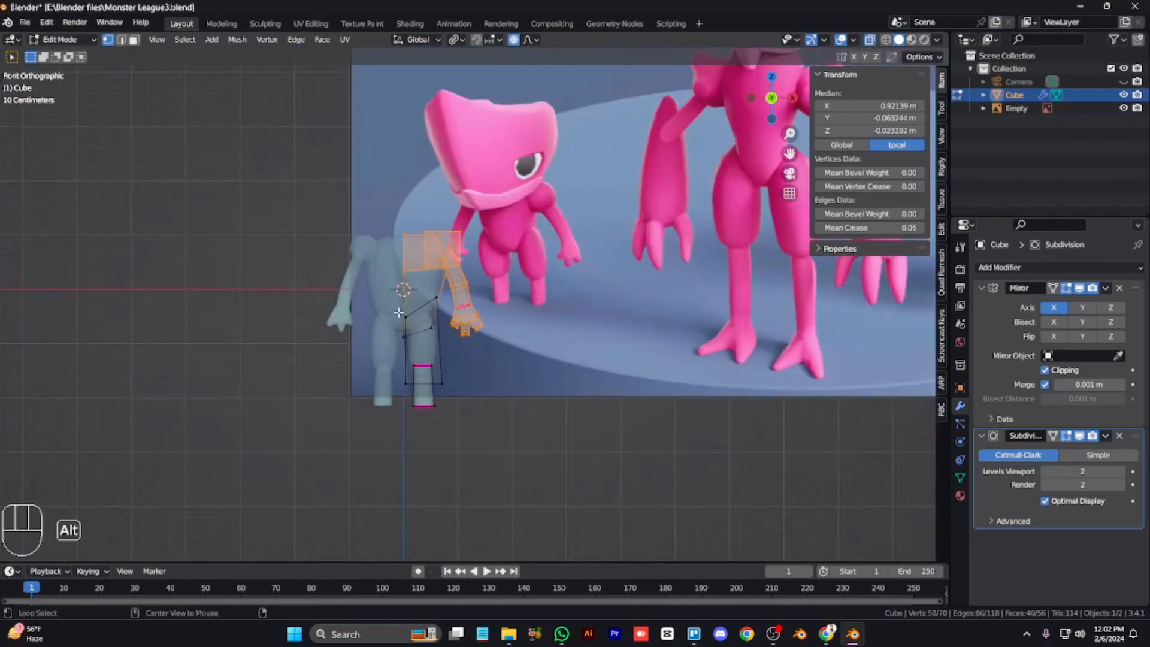
pyautogui.scroll(4, 398, 312)
pyautogui.press('g')
pyautogui.click(378, 400)
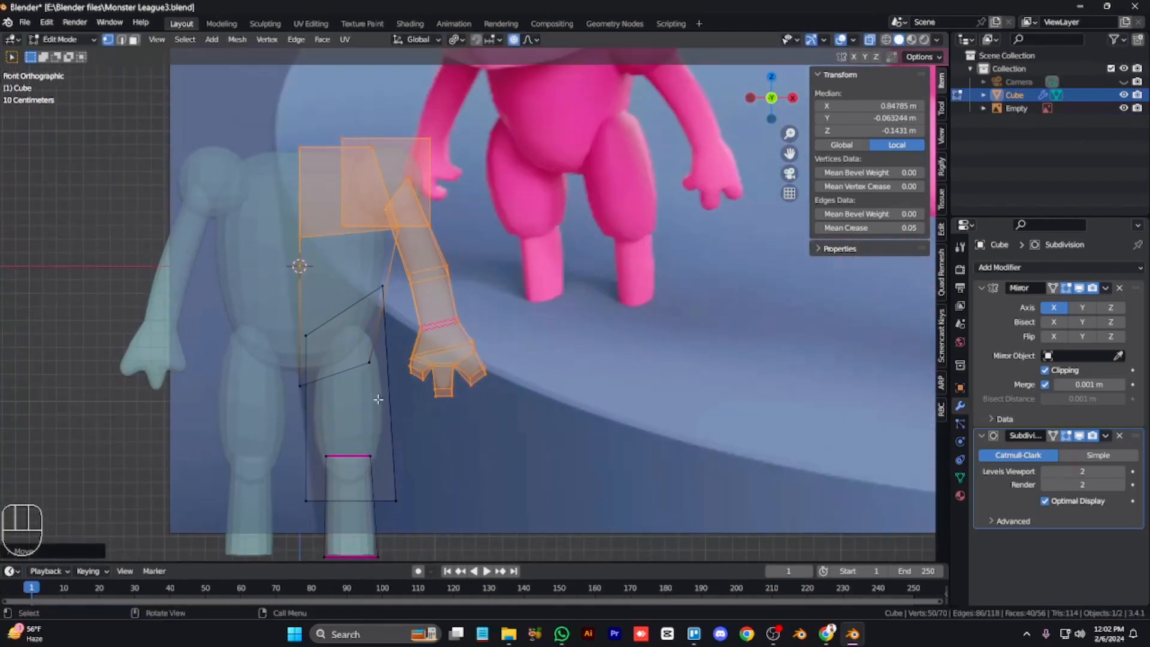
pyautogui.moveTo(377, 399); pyautogui.dragTo(357, 351)
pyautogui.press('g')
pyautogui.rightClick(399, 330)
pyautogui.scroll(-2, 393, 336)
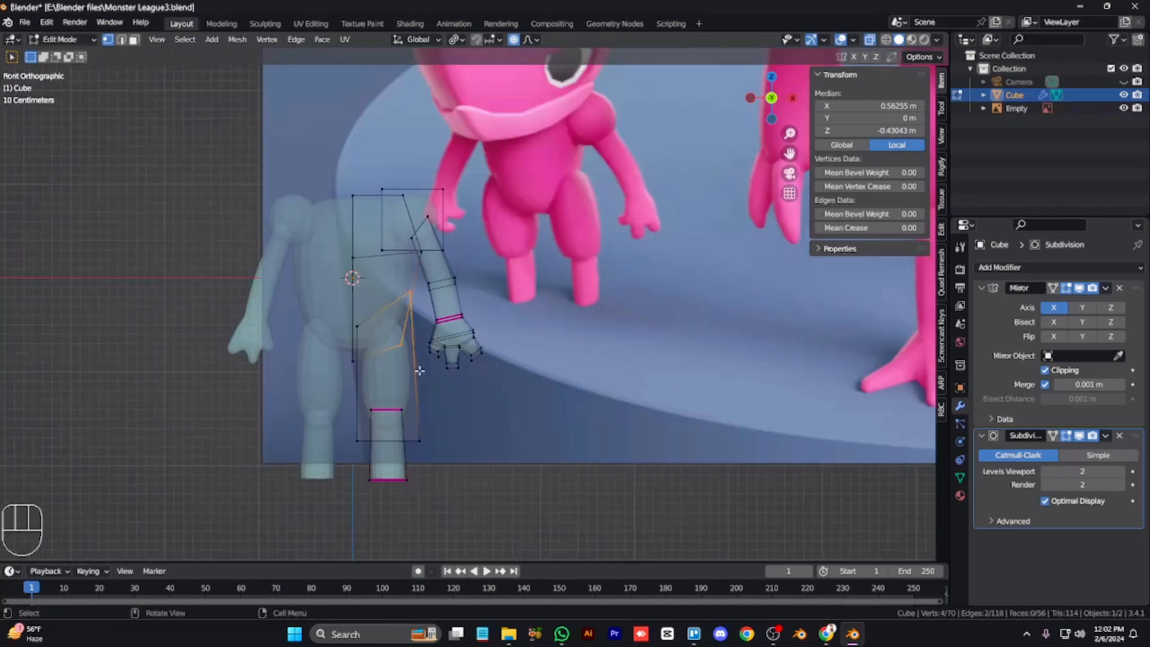
pyautogui.press('g')
pyautogui.rightClick(525, 409)
# Deselect everything, turn off X-ray, add a plane in front view and raise it to the top of the torso
pyautogui.hotkey('alt', 'a')
pyautogui.hotkey('alt', 'z')
pyautogui.press('ctrl+KP_8')
pyautogui.press('ctrl+KP_8')
pyautogui.press('ctrl+KP_8')
pyautogui.press('ctrl+KP_8')
pyautogui.press('ctrl+KP_8')
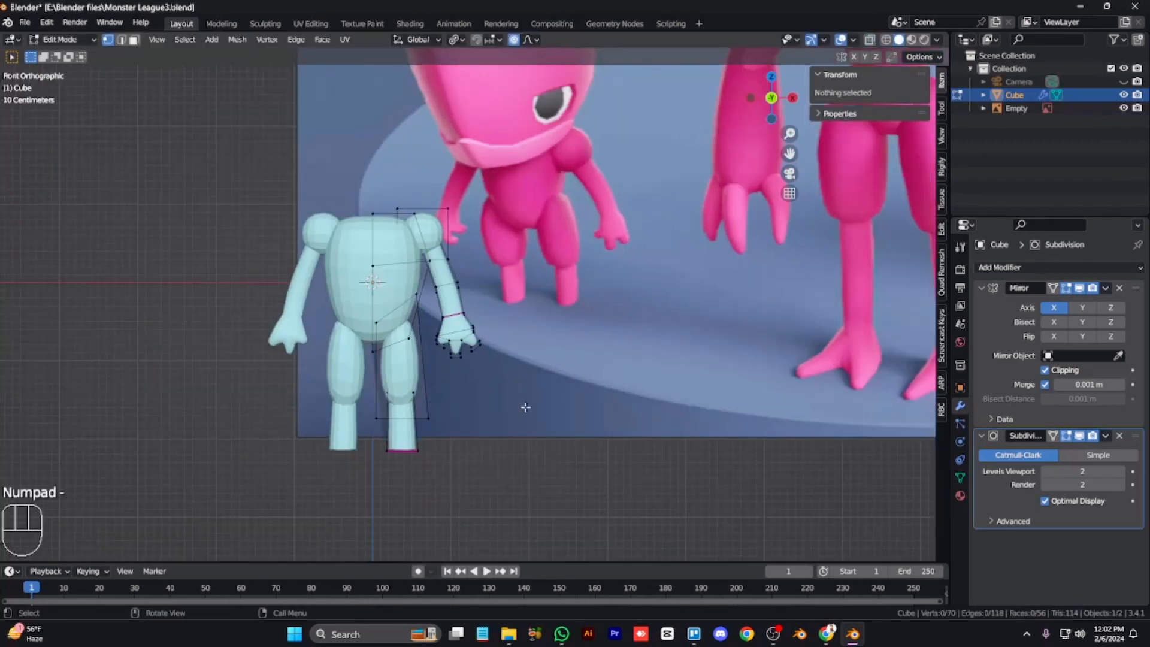
pyautogui.press('ctrl+KP_2')
pyautogui.press('ctrl+KP_2')
pyautogui.press('ctrl+KP_4')
pyautogui.press('ctrl+KP_4')
pyautogui.press('ctrl+KP_2')
pyautogui.press('ctrl+KP_2')
pyautogui.press('ctrl+KP_2')
pyautogui.hotkey('shift', 'a')
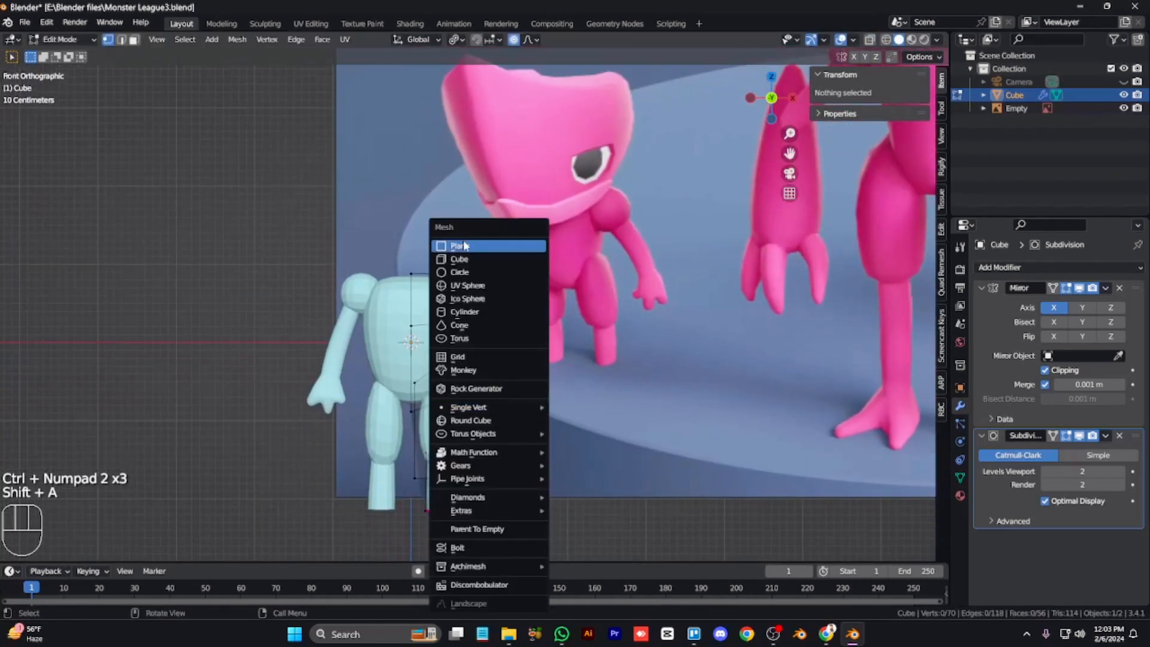
pyautogui.click(485, 244)
pyautogui.press('g')
pyautogui.click(501, 266)
# Narrow the plane's front edge from top view and move it back along Y toward the torso
pyautogui.press('KP_7')
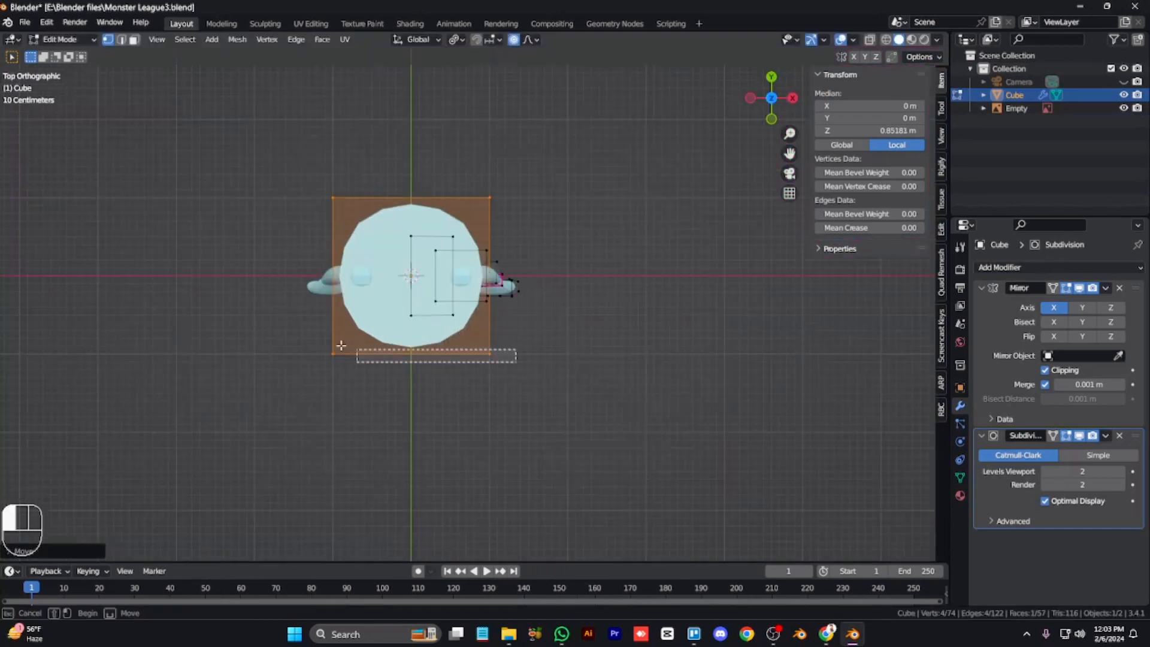
pyautogui.moveTo(341, 345); pyautogui.dragTo(320, 343)
pyautogui.press('m')
pyautogui.click(516, 375)
pyautogui.hotkey('ctrl', 'z')
pyautogui.press('s')
pyautogui.click(495, 414)
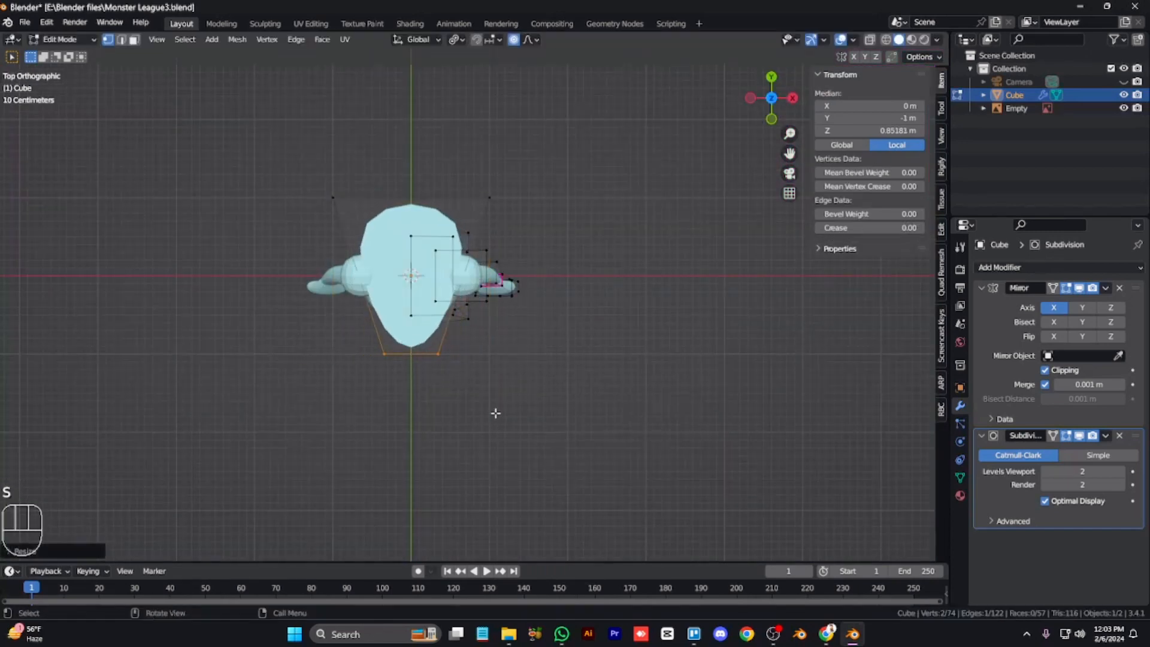
pyautogui.press('g')
pyautogui.click(560, 419)
pyautogui.press('s')
pyautogui.click(482, 214)
# Add a crosswise loop cut toward the plane's back and narrow the back edge to form a tapered head outline
pyautogui.click(481, 214)
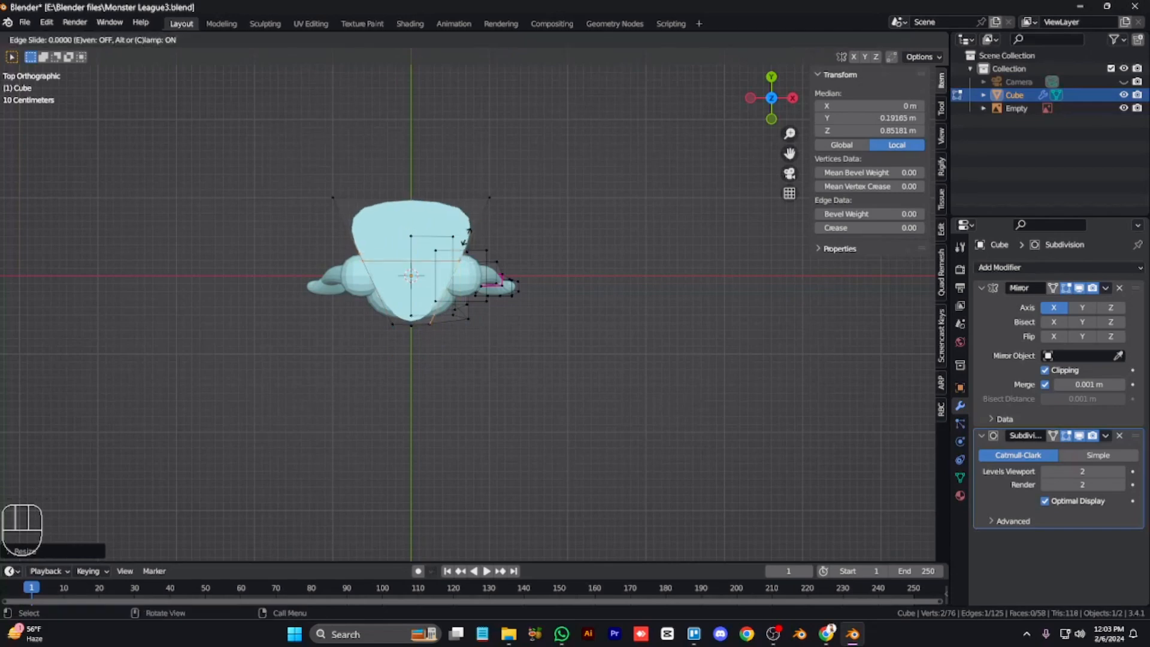
pyautogui.click(333, 142)
pyautogui.press('s')
pyautogui.click(505, 223)
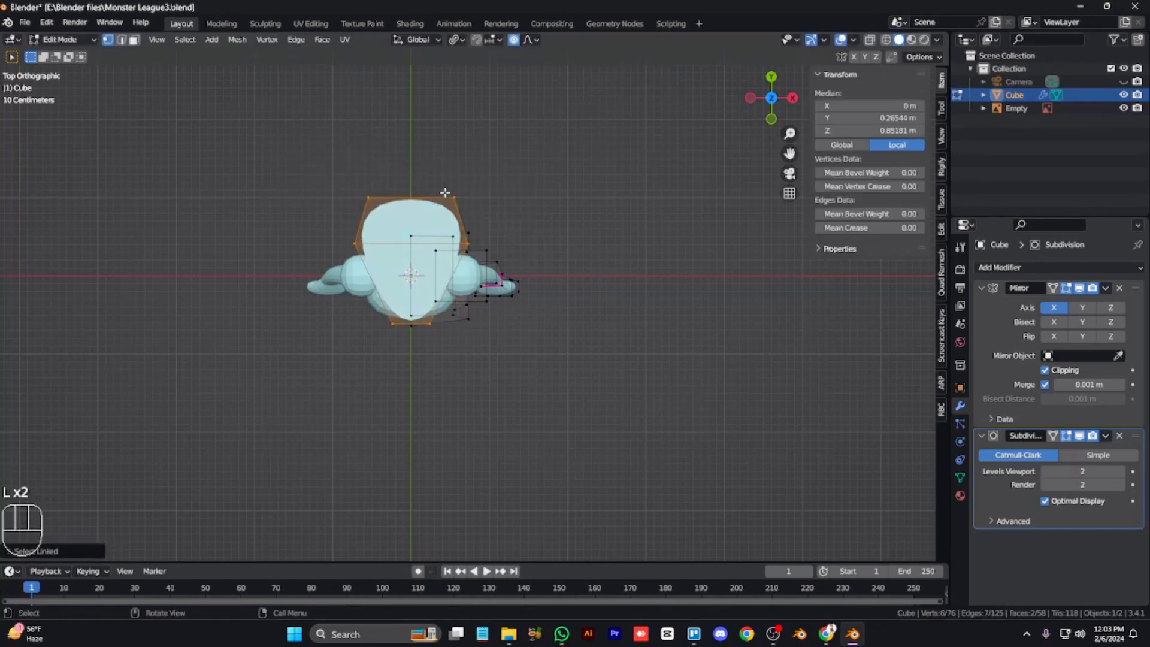
# Shift the head outline forward along Y and lower it slightly onto the top of the torso
pyautogui.press('KP_1')
pyautogui.press('KP_Decimal')
pyautogui.press('KP_3')
pyautogui.press('g')
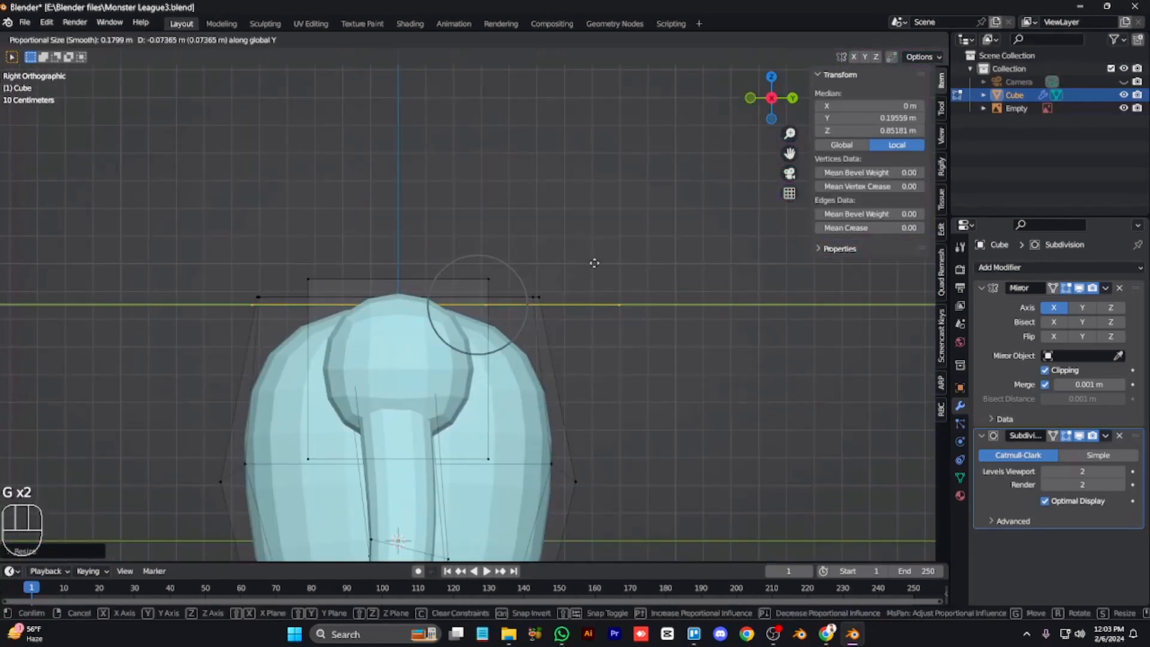
pyautogui.click(539, 252)
pyautogui.press('KP_1')
pyautogui.press('g')
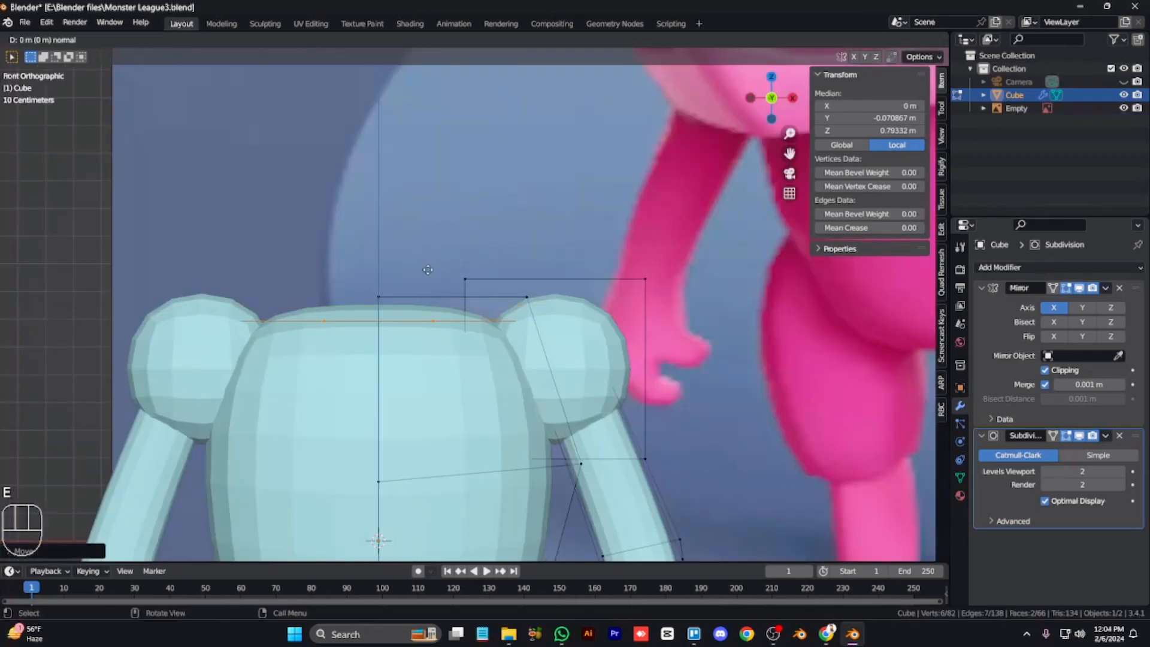
# Extrude the head outline upward into a block and raise its top along Z to make the head taller
pyautogui.click(433, 556)
pyautogui.scroll(-4, 437, 569)
pyautogui.scroll(-5, 445, 517)
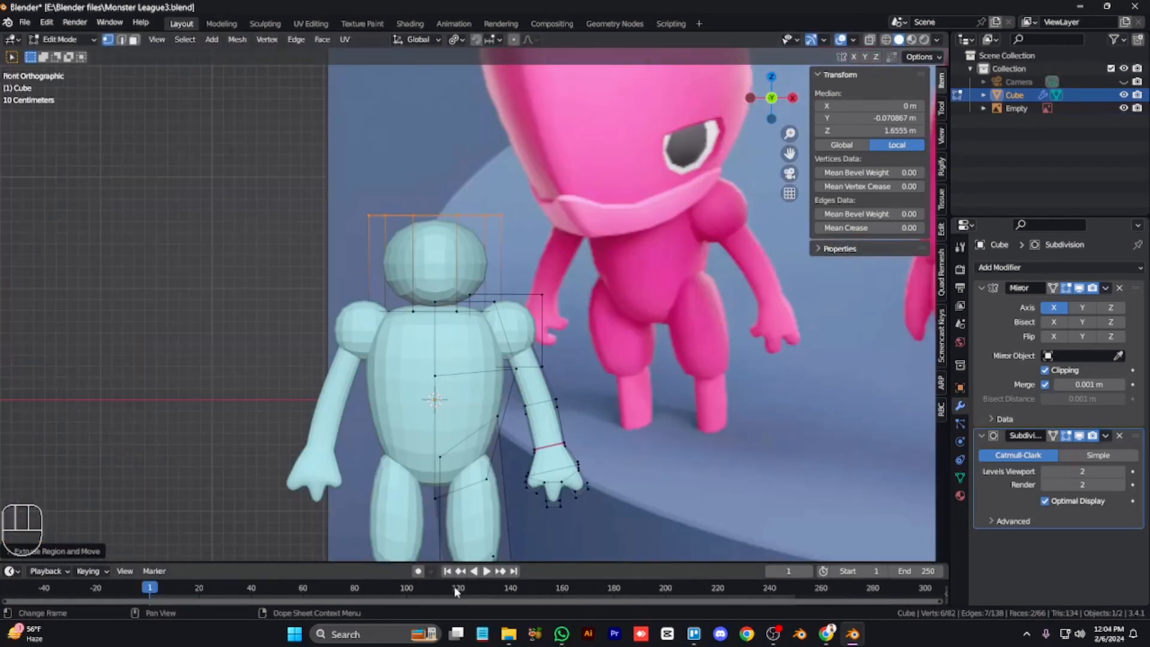
pyautogui.scroll(4, 454, 591)
pyautogui.press('KP_3')
pyautogui.press('g')
pyautogui.press('z')
pyautogui.click(455, 329)
pyautogui.press('KP_1')
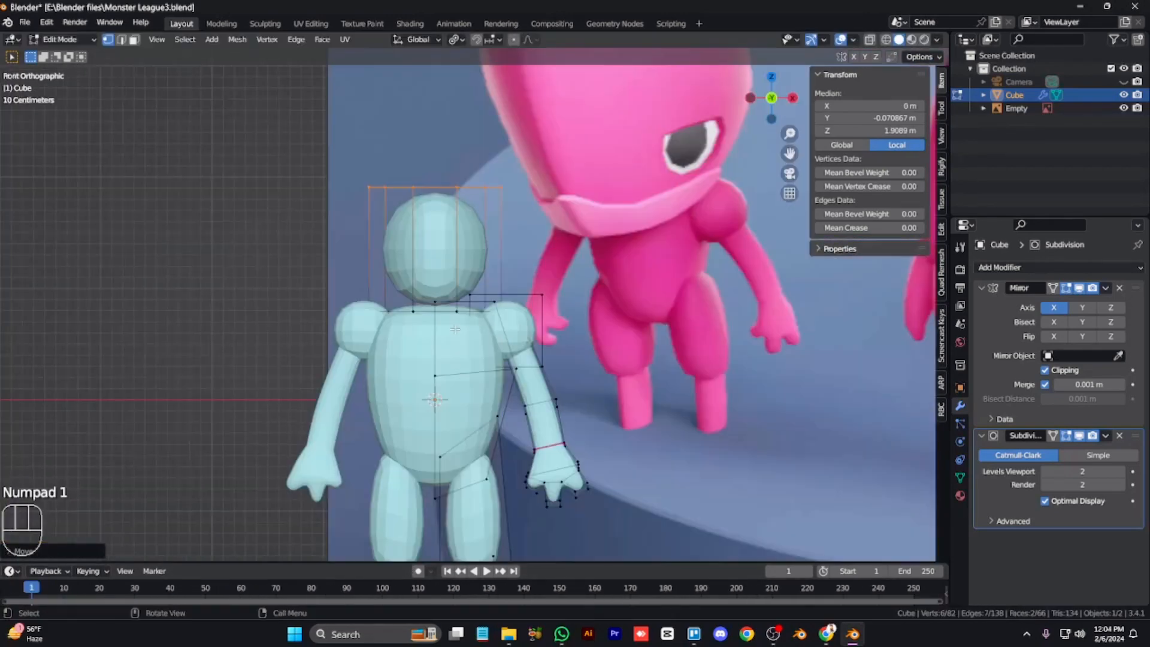
pyautogui.press('KP_8')
pyautogui.press('KP_6')
pyautogui.press('KP_6')
pyautogui.press('s')
pyautogui.press('y')
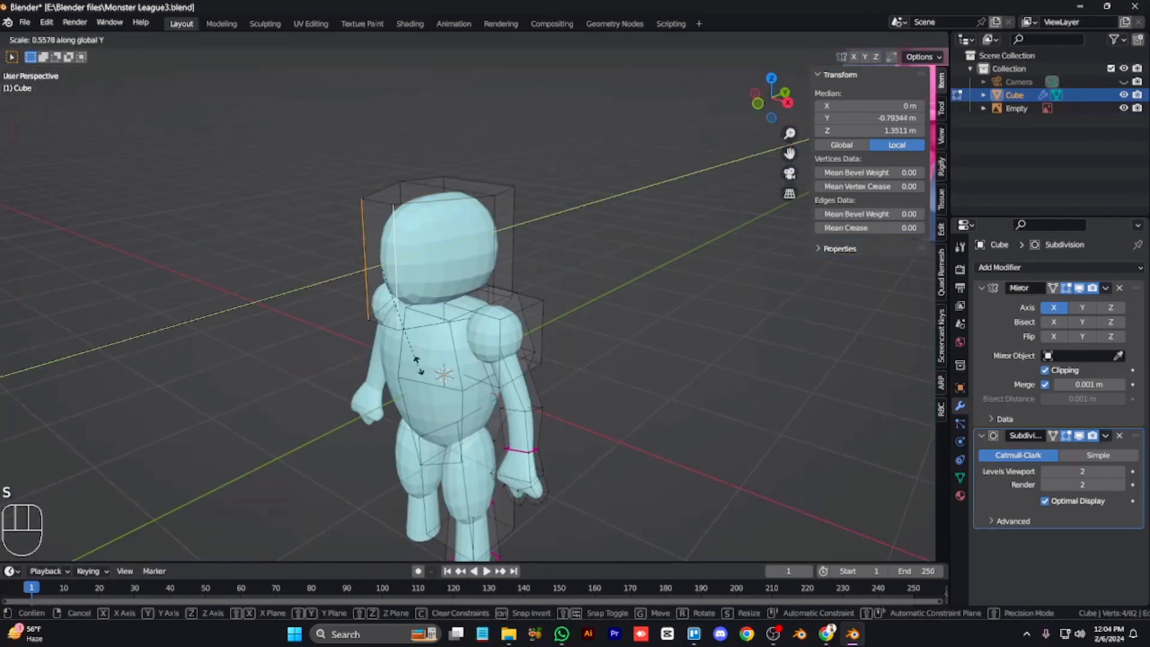
pyautogui.press('x')
pyautogui.rightClick(571, 437)
pyautogui.press('s')
pyautogui.press('x')
pyautogui.rightClick(382, 256)
# Try to merge the head's front corner vertices into a single front edge
pyautogui.press('1')
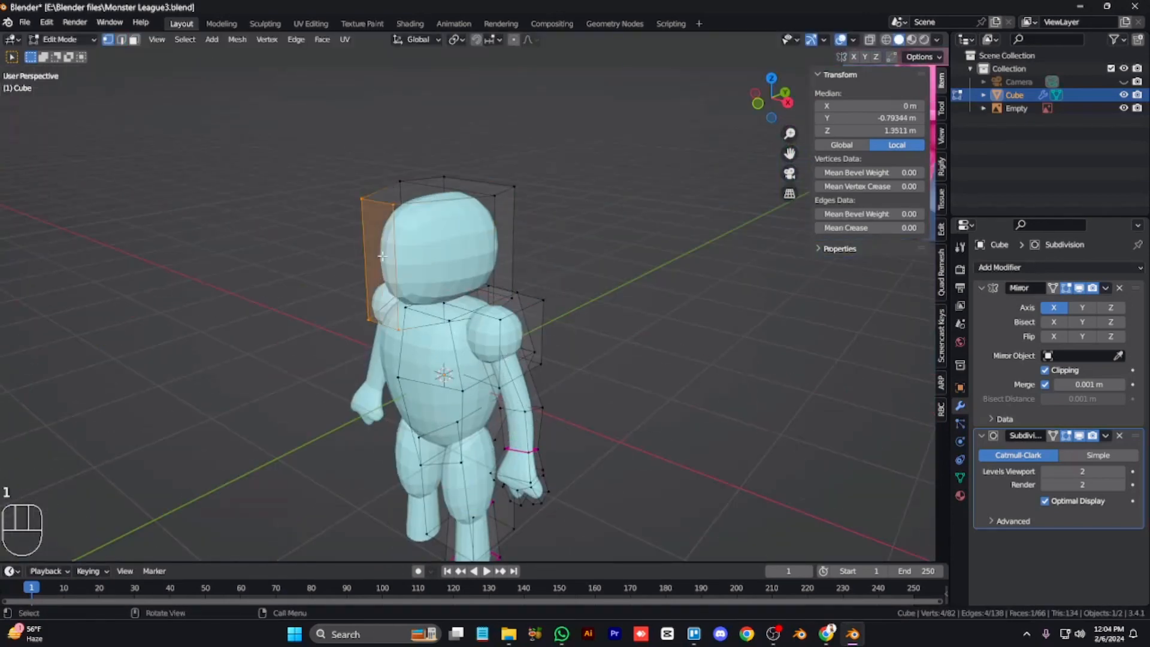
pyautogui.keyDown('shift'); pyautogui.click(372, 318); pyautogui.keyUp('shift')
pyautogui.press('m')
pyautogui.click(374, 316)
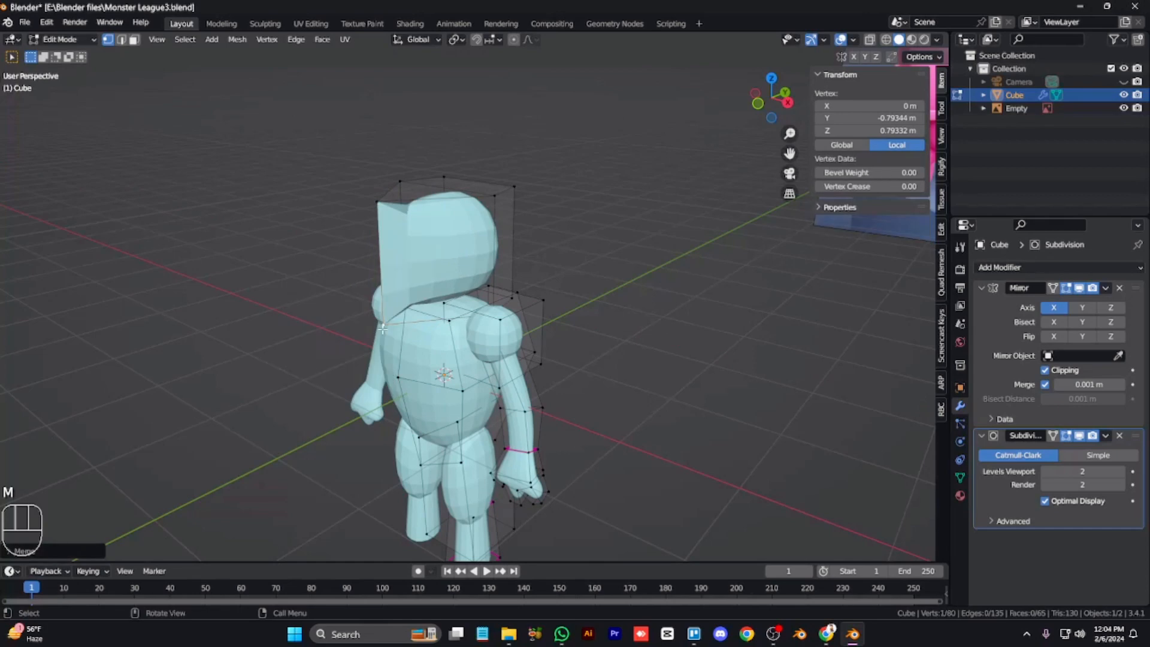
pyautogui.press('KP_8')
pyautogui.hotkey('ctrl', 'z')
pyautogui.hotkey('ctrl', 'z')
pyautogui.hotkey('ctrl', 'z')
pyautogui.hotkey('ctrl', 'z')
# Add a vertical loop cut through the head's center and slide the front corner edge onto the center edge
pyautogui.click(383, 328)
pyautogui.press('KP_1')
pyautogui.press('KP_6')
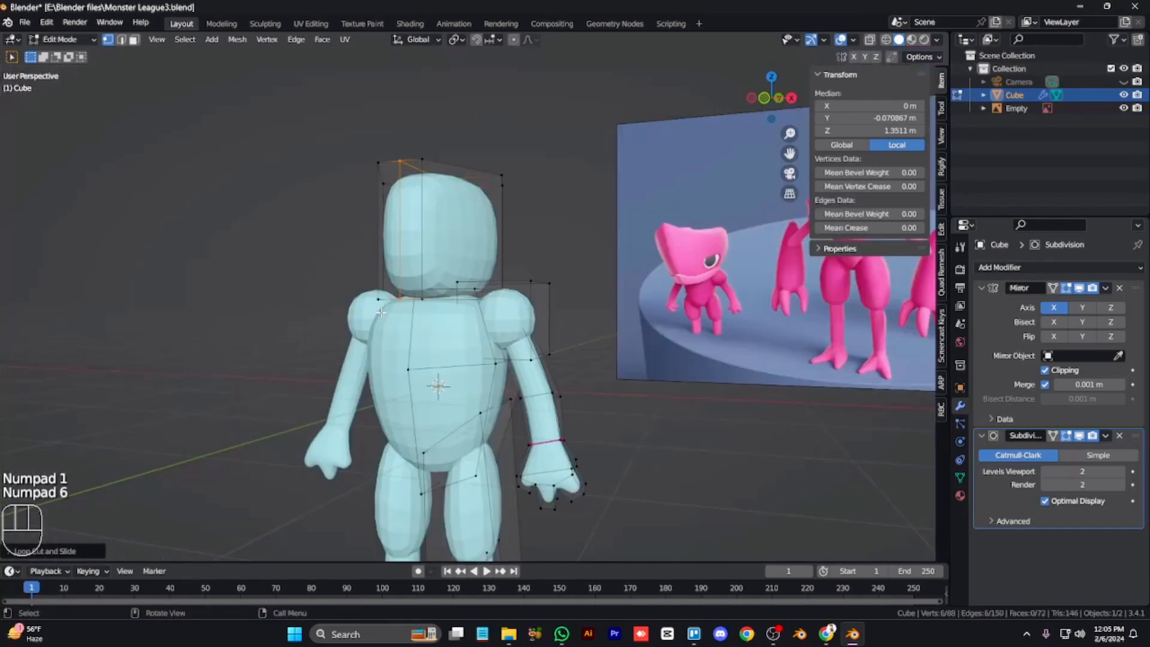
pyautogui.press('KP_6')
pyautogui.press('KP_8')
pyautogui.press('2')
pyautogui.click(392, 269)
pyautogui.press('g')
pyautogui.press('g')
pyautogui.click(318, 290)
# Delete the head's vertices on the negative X side in X-ray display, leaving the half that the Mirror modifier reflects
pyautogui.press('KP_1')
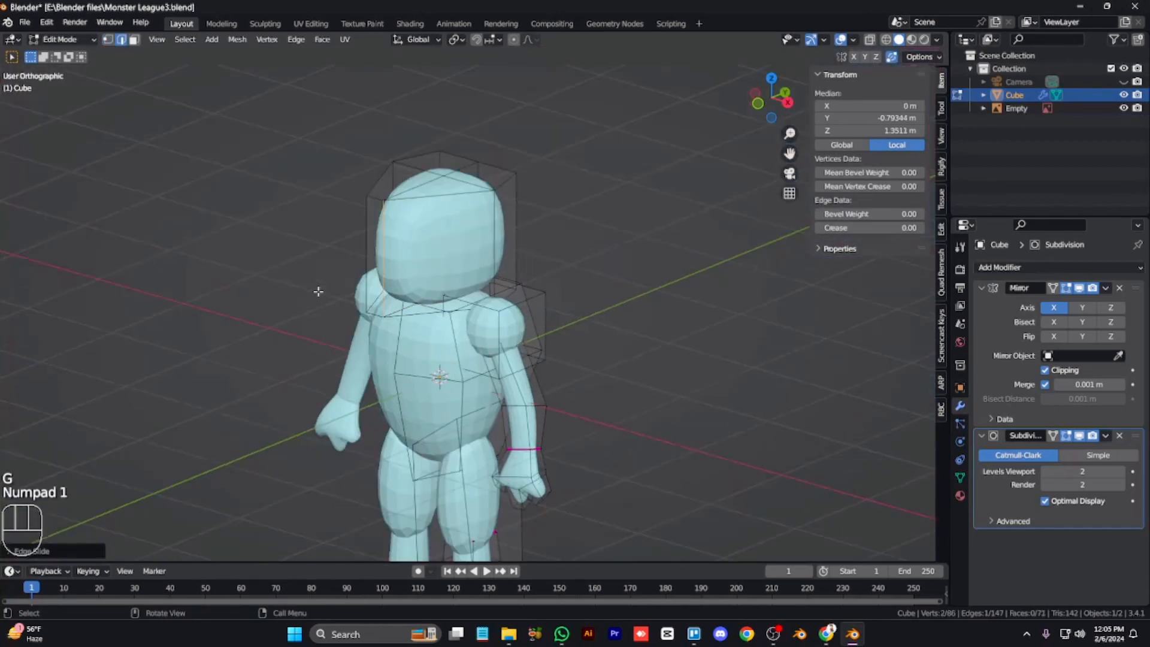
pyautogui.hotkey('alt', 'z')
pyautogui.moveTo(366, 339); pyautogui.dragTo(345, 183)
pyautogui.moveTo(280, 128); pyautogui.dragTo(395, 405)
pyautogui.moveTo(371, 353); pyautogui.dragTo(269, 160)
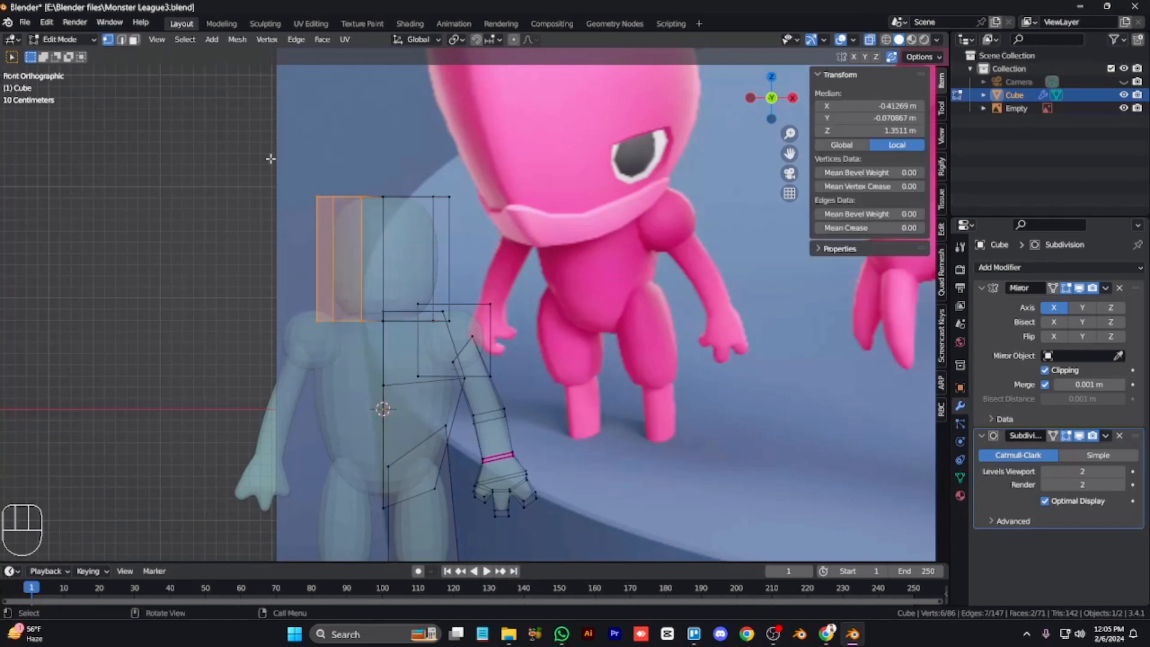
pyautogui.press('x')
pyautogui.click(280, 182)
pyautogui.press('Tab')
pyautogui.hotkey('alt', 'z')
# Try adding a horizontal loop cut near the head's top and scaling it outward
pyautogui.hotkey('ctrl', 'r')
pyautogui.click(426, 251)
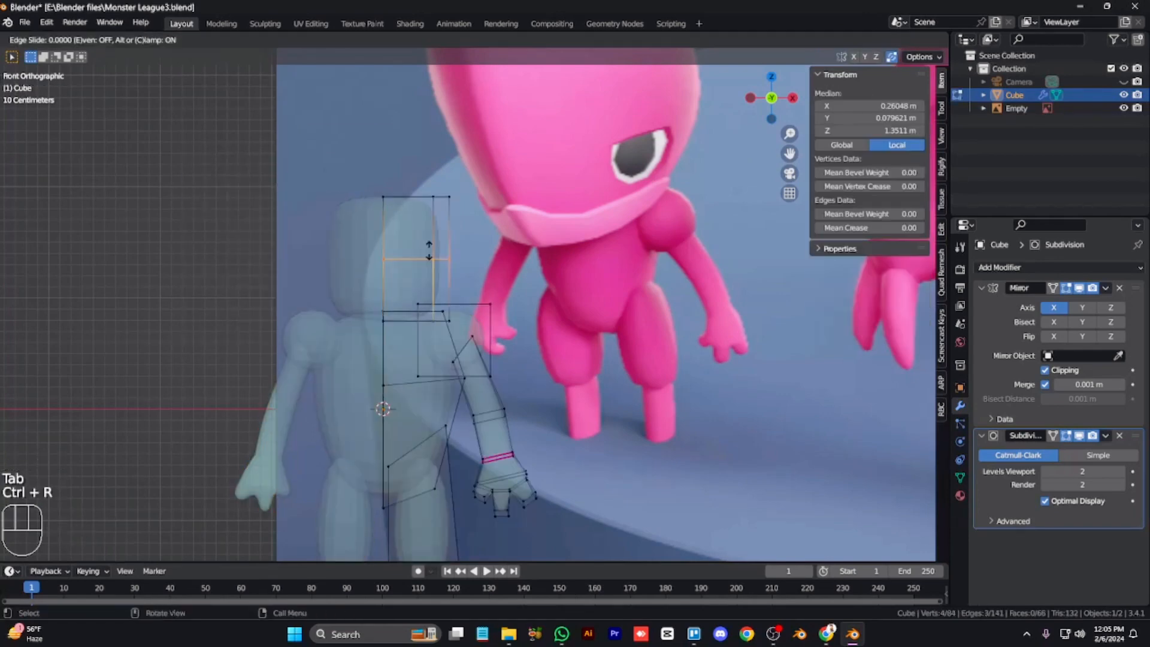
pyautogui.click(517, 332)
pyautogui.press('KP_3')
pyautogui.press('KP_5')
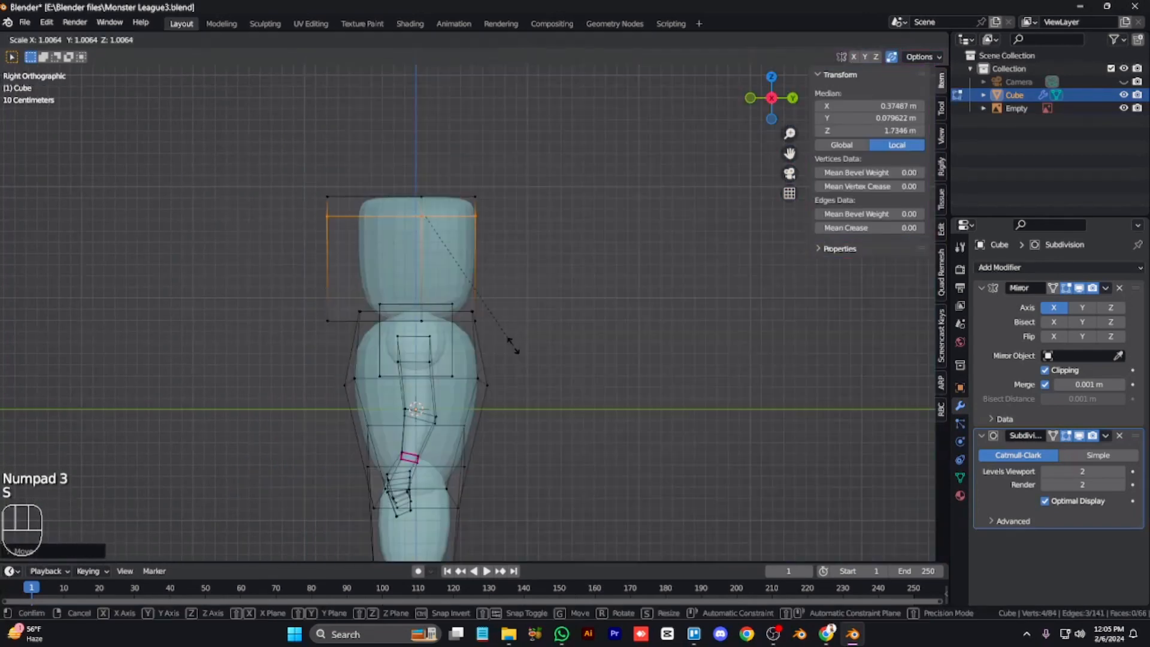
pyautogui.hotkey('alt', 'z')
# Examine the head's shape and size against the reference monster from angled and front views
pyautogui.press('KP_4')
pyautogui.press('KP_4')
pyautogui.press('KP_4')
pyautogui.press('KP_4')
pyautogui.press('KP_1')
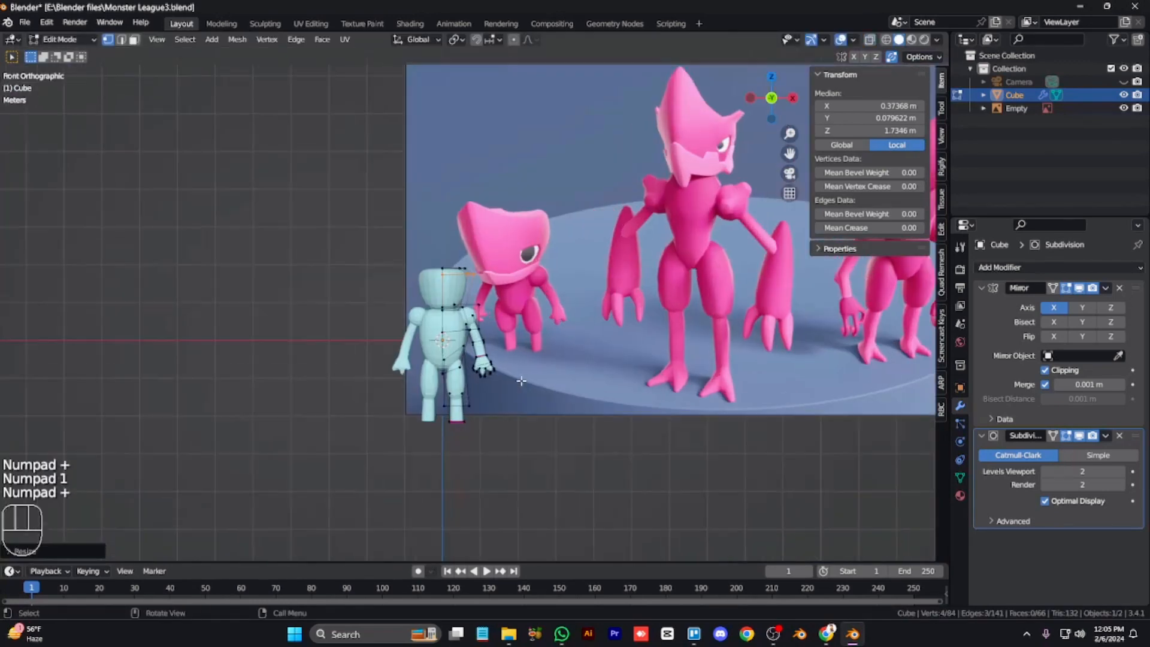
pyautogui.press('KP_Add')
pyautogui.press('KP_Add')
pyautogui.press('KP_Add')
pyautogui.press('KP_Add')
pyautogui.press('KP_Add')
pyautogui.press('ctrl+KP_8')
pyautogui.press('ctrl+KP_8')
pyautogui.press('ctrl+KP_8')
pyautogui.press('KP_Multiply')
# Undo the head's horizontal loop cut and its scaling
pyautogui.hotkey('ctrl', 'z')
pyautogui.hotkey('ctrl', 'z')
pyautogui.hotkey('ctrl', 'z')
# Select the head's top vertices with X-ray on, raise them slightly and scale them outward to flare the head
pyautogui.hotkey('alt', 'z')
pyautogui.moveTo(486, 292); pyautogui.dragTo(335, 222)
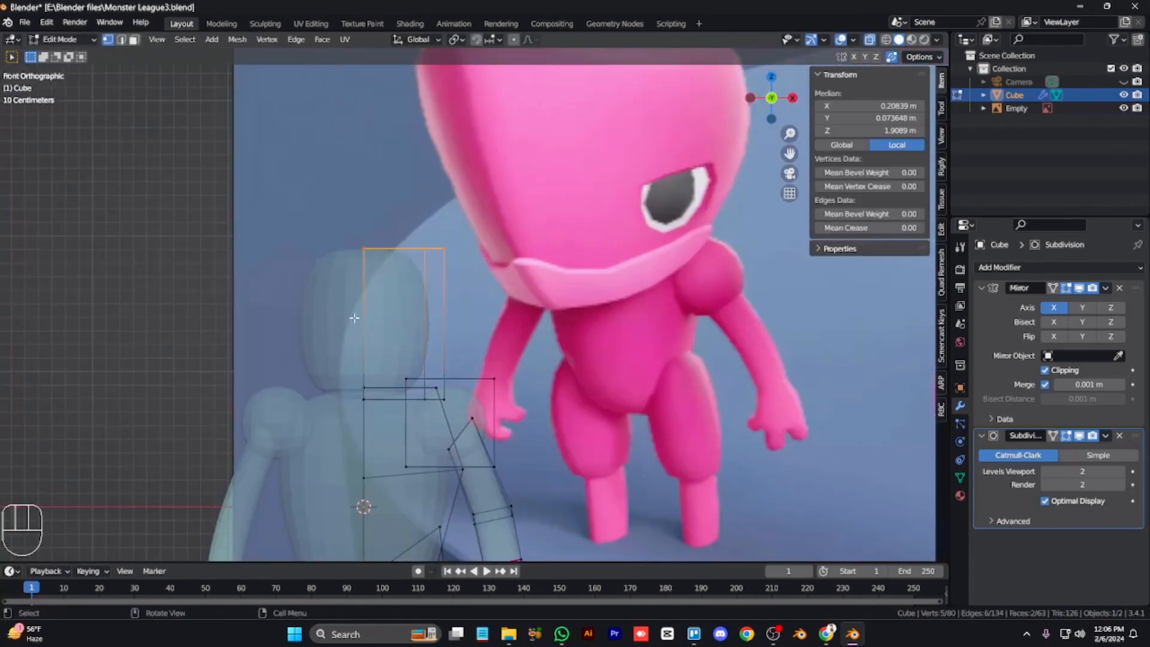
pyautogui.press('g')
pyautogui.click(440, 329)
pyautogui.press('KP_3')
pyautogui.press('s')
pyautogui.click(469, 352)
pyautogui.hotkey('alt', 'z')
# Examine the flared head and the overall body proportions from several zoomed-out angles
pyautogui.press('KP_8')
pyautogui.press('KP_4')
pyautogui.press('KP_4')
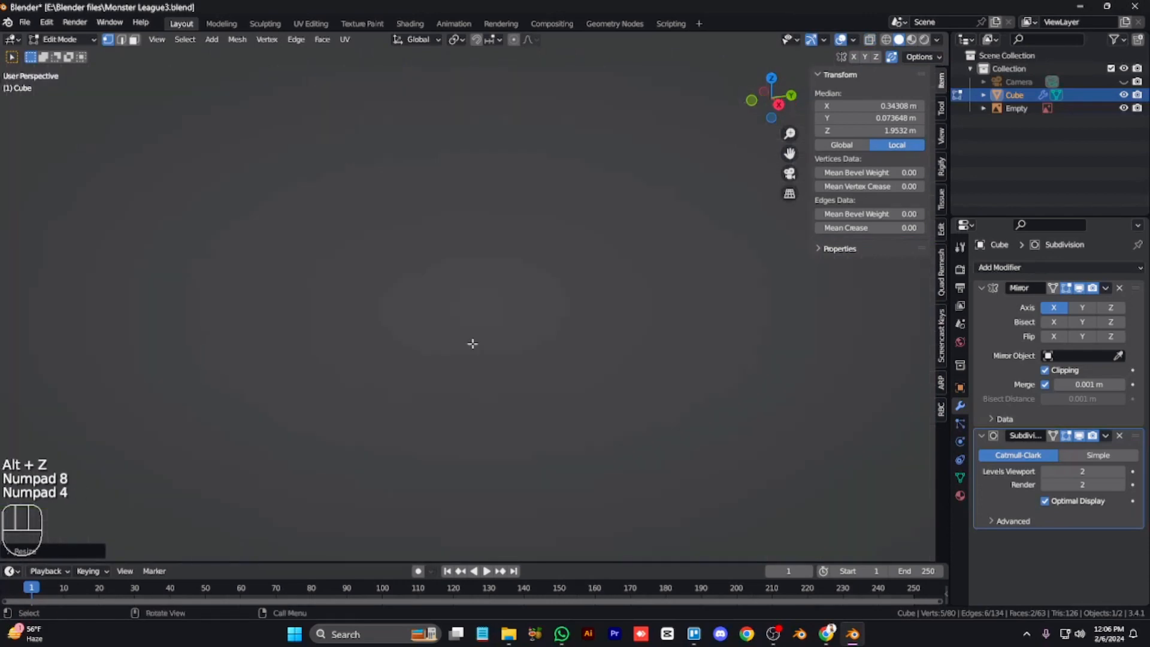
pyautogui.press('KP_Subtract')
pyautogui.press('KP_Subtract')
pyautogui.press('KP_Subtract')
pyautogui.press('KP_Subtract')
pyautogui.press('KP_Subtract')
pyautogui.press('KP_Subtract')
pyautogui.press('KP_4')
pyautogui.press('KP_4')
pyautogui.press('KP_1')
pyautogui.press('KP_Add')
pyautogui.press('KP_Add')
pyautogui.press('KP_3')
pyautogui.press('KP_8')
pyautogui.press('KP_4')
pyautogui.press('KP_4')
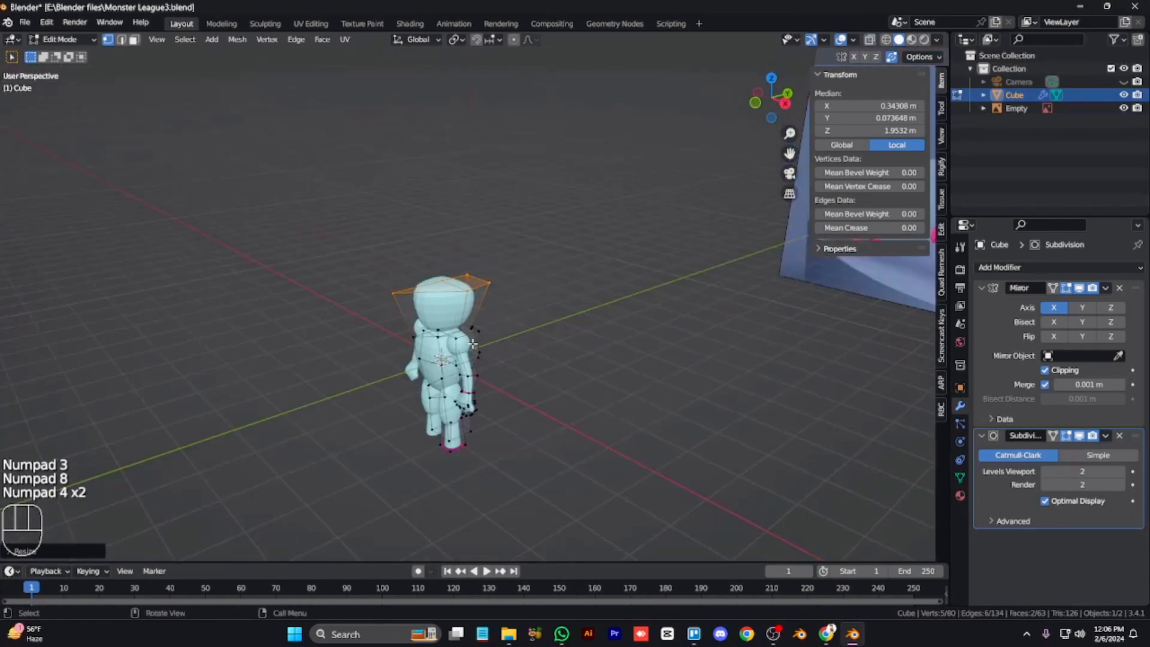
# Crease the vertex at the head's top front corner
pyautogui.press('KP_Add')
pyautogui.press('KP_Add')
pyautogui.press('KP_Add')
pyautogui.keyDown('alt'); pyautogui.click(470, 340); pyautogui.keyUp('alt')
pyautogui.press('g')
pyautogui.press('g')
pyautogui.click(473, 340)
pyautogui.keyDown('alt'); pyautogui.click(252, 275); pyautogui.keyUp('alt')
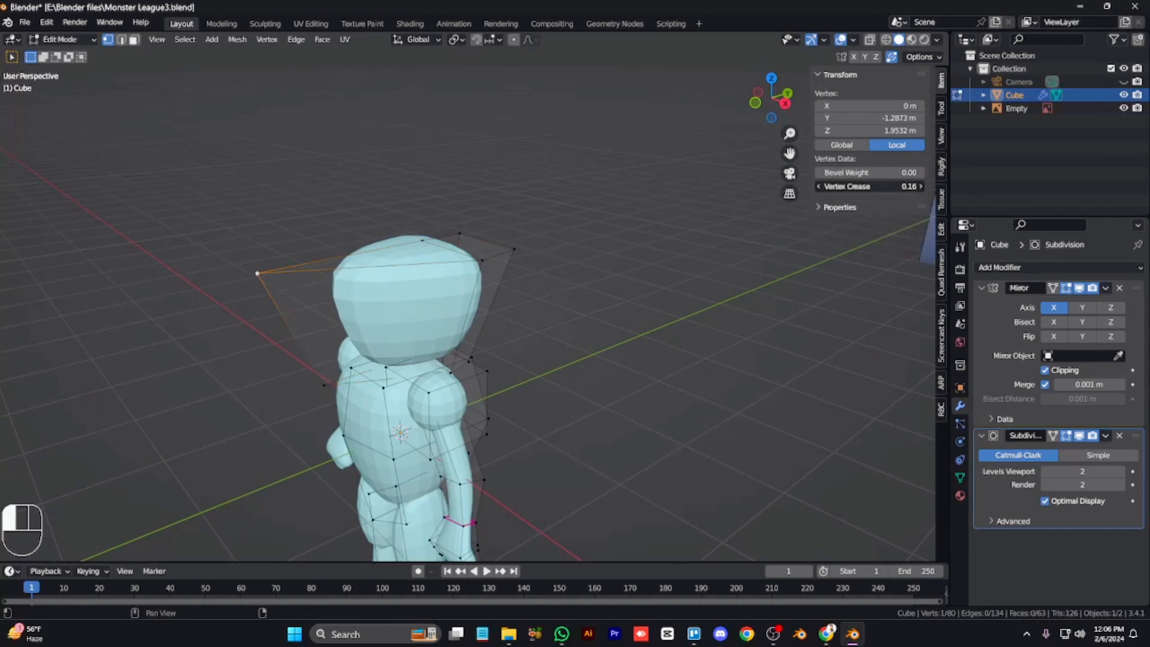
# Select the whole linked head, lower it along Z and scale it up slightly in the side view
pyautogui.press('l')
pyautogui.press('l')
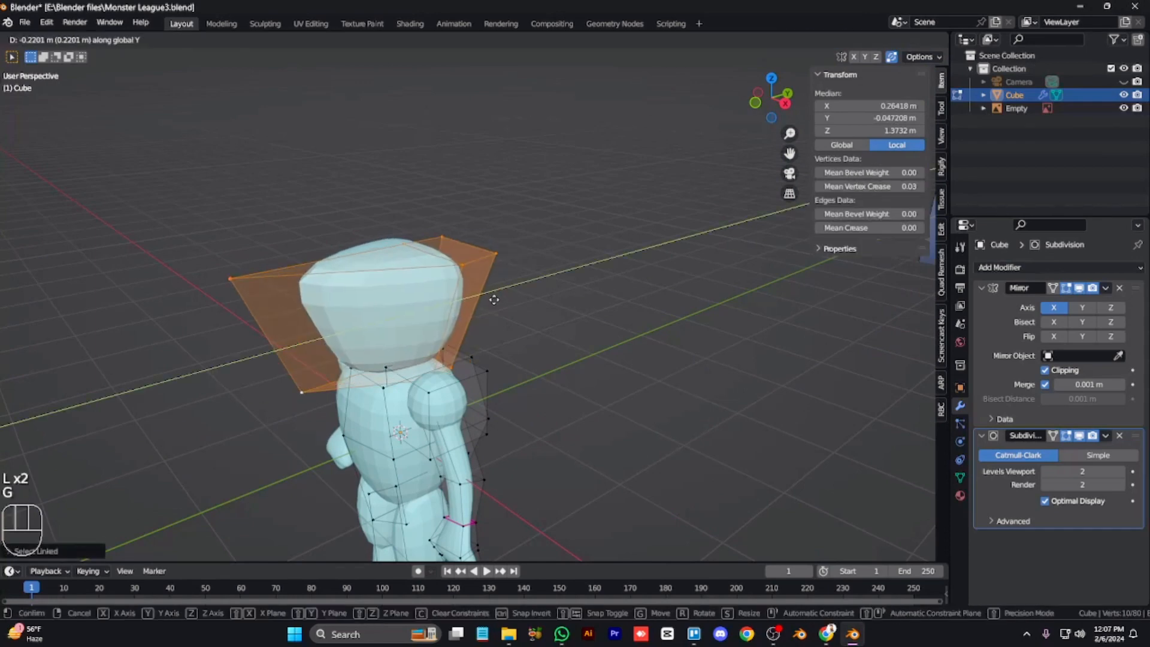
pyautogui.press('KP_3')
pyautogui.hotkey('ctrl', 'z')
pyautogui.press('g')
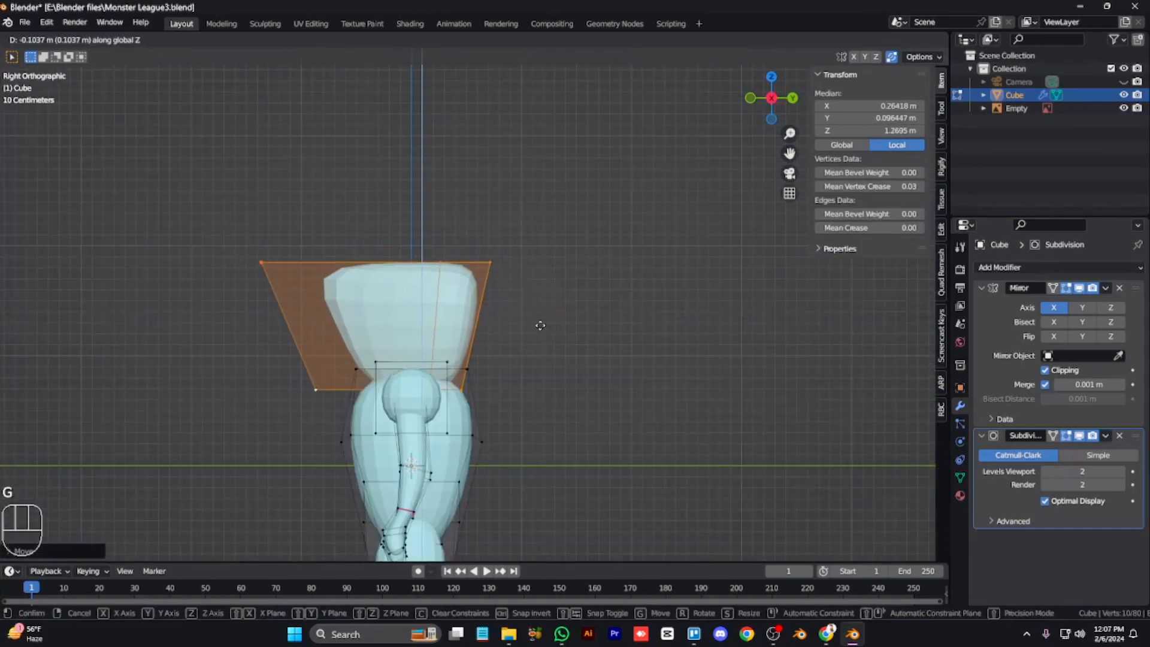
pyautogui.press('s')
pyautogui.click(576, 365)
# Set the crease of the head's top back edge to 0.44 and lower that edge along Z to slope the head's top
pyautogui.moveTo(539, 300); pyautogui.dragTo(479, 257)
pyautogui.hotkey('alt', 'z')
pyautogui.press('g')
pyautogui.click(543, 302)
pyautogui.press('g')
pyautogui.press('z')
pyautogui.click(497, 268)
pyautogui.press('KP_1')
pyautogui.hotkey('alt', 'z')
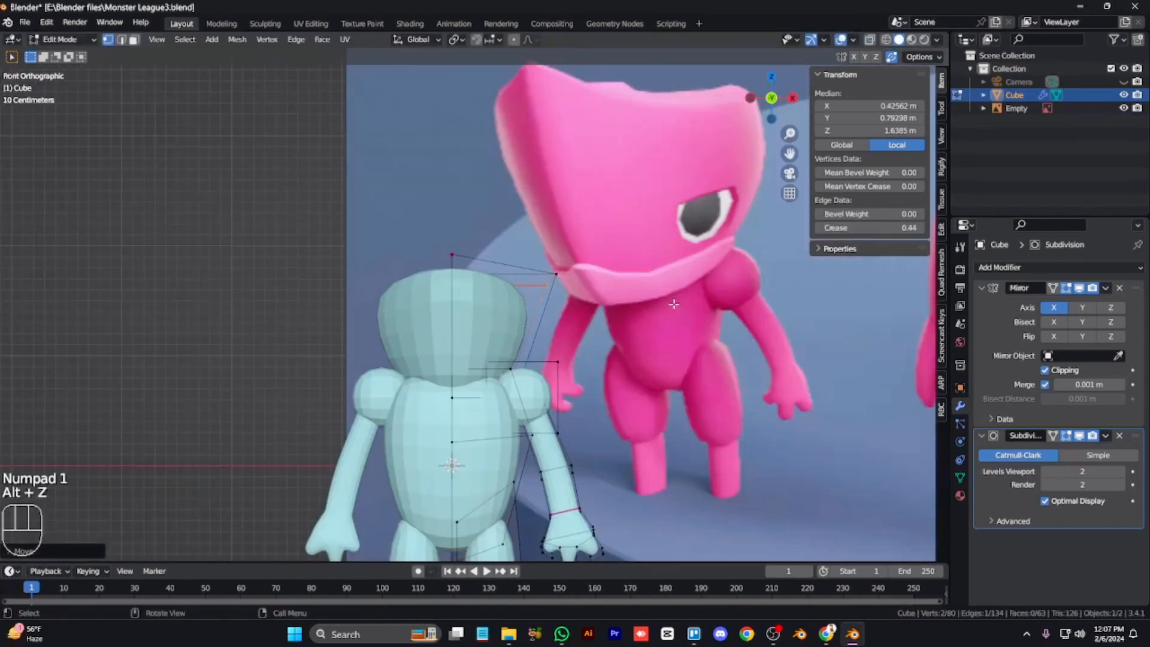
# Shift the whole head forward along Y in the side view
pyautogui.press('KP_3')
pyautogui.press('g')
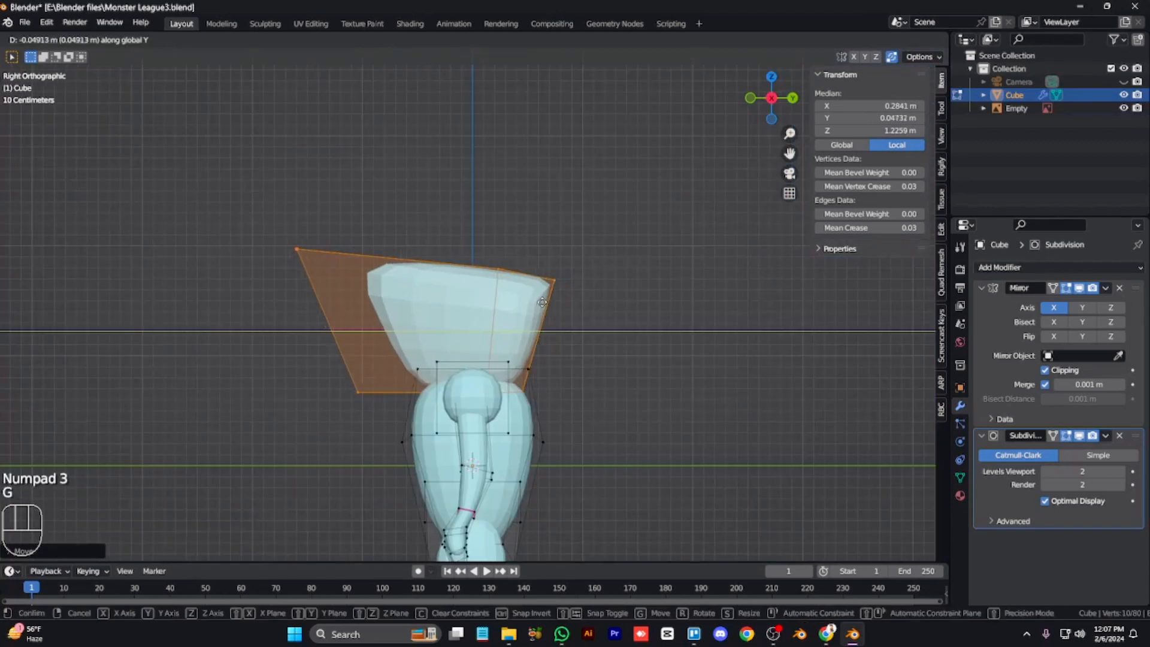
pyautogui.press('y')
pyautogui.click(534, 306)
pyautogui.press('KP_1')
pyautogui.press('KP_3')
# Select the linked torso and upper legs with X-ray on and scale them to about 0.86 along Y
pyautogui.hotkey('alt', 'z')
pyautogui.press('ctrl+KP_2')
pyautogui.press('ctrl+KP_2')
pyautogui.press('ctrl+KP_2')
pyautogui.press('ctrl+KP_2')
pyautogui.press('ctrl+KP_2')
pyautogui.press('ctrl+KP_2')
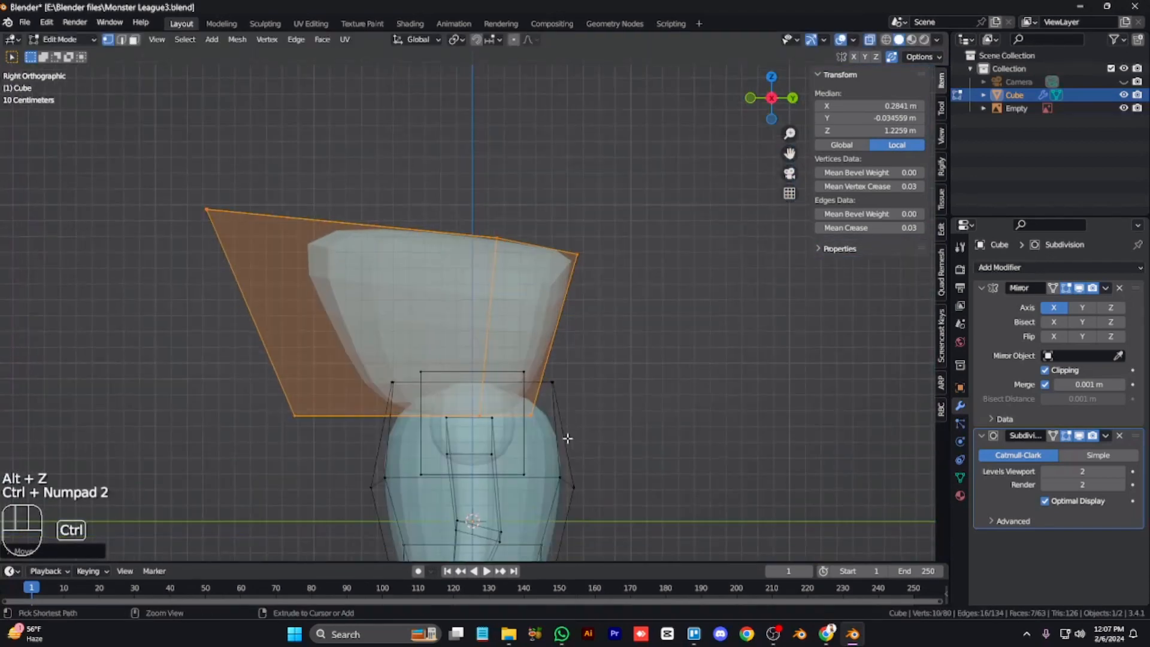
pyautogui.scroll(-2, 573, 425)
pyautogui.press('l')
pyautogui.press('l')
pyautogui.press('s')
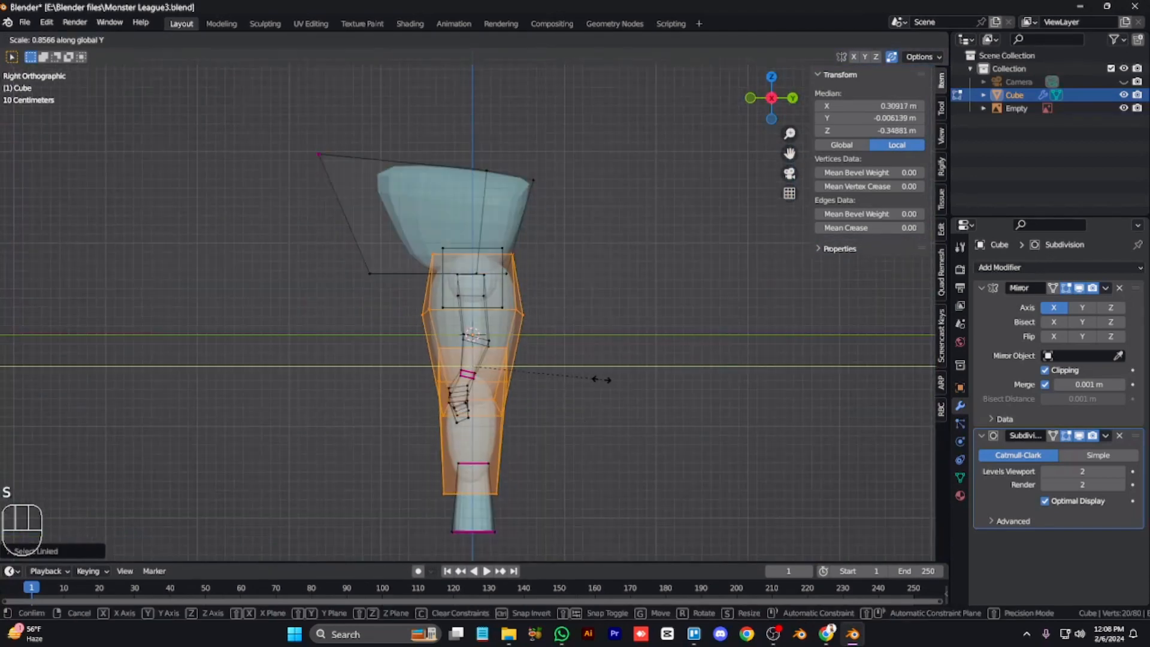
pyautogui.click(601, 381)
pyautogui.hotkey('alt', 'a')
pyautogui.hotkey('alt', 'z')
pyautogui.press('Tab')
# Select the head, arms, torso and upper-leg tops from the front with X-ray on, leaving the lower legs unselected
pyautogui.press('KP_1')
pyautogui.press('Tab')
pyautogui.hotkey('alt', 'z')
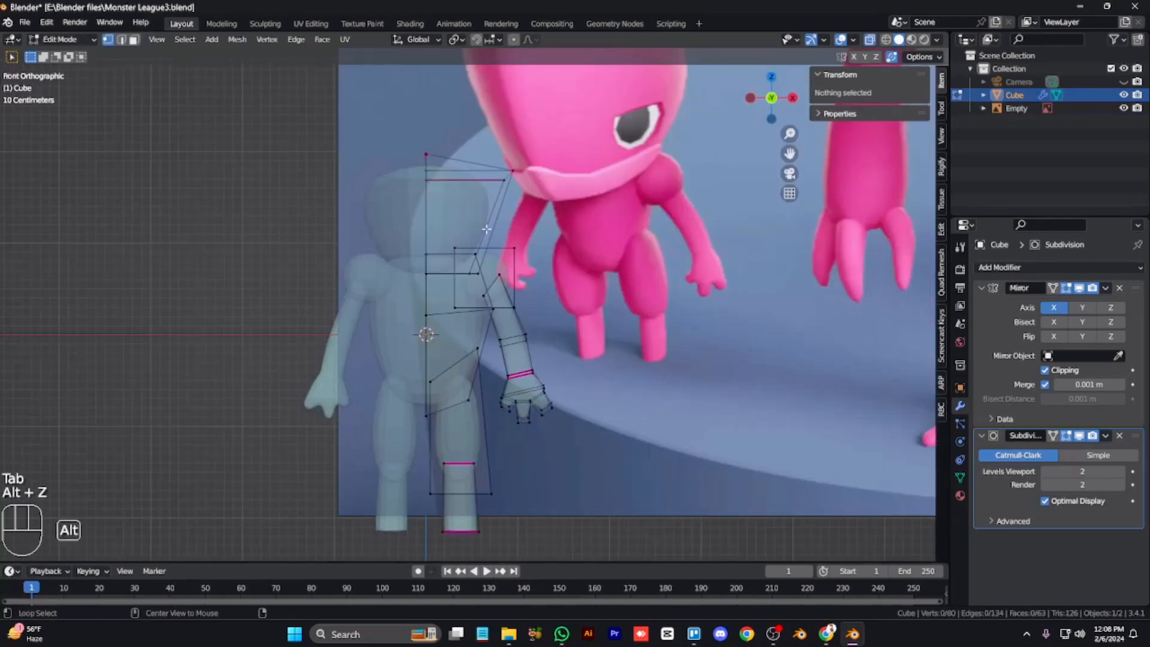
pyautogui.press('l')
pyautogui.press('l')
pyautogui.press('l')
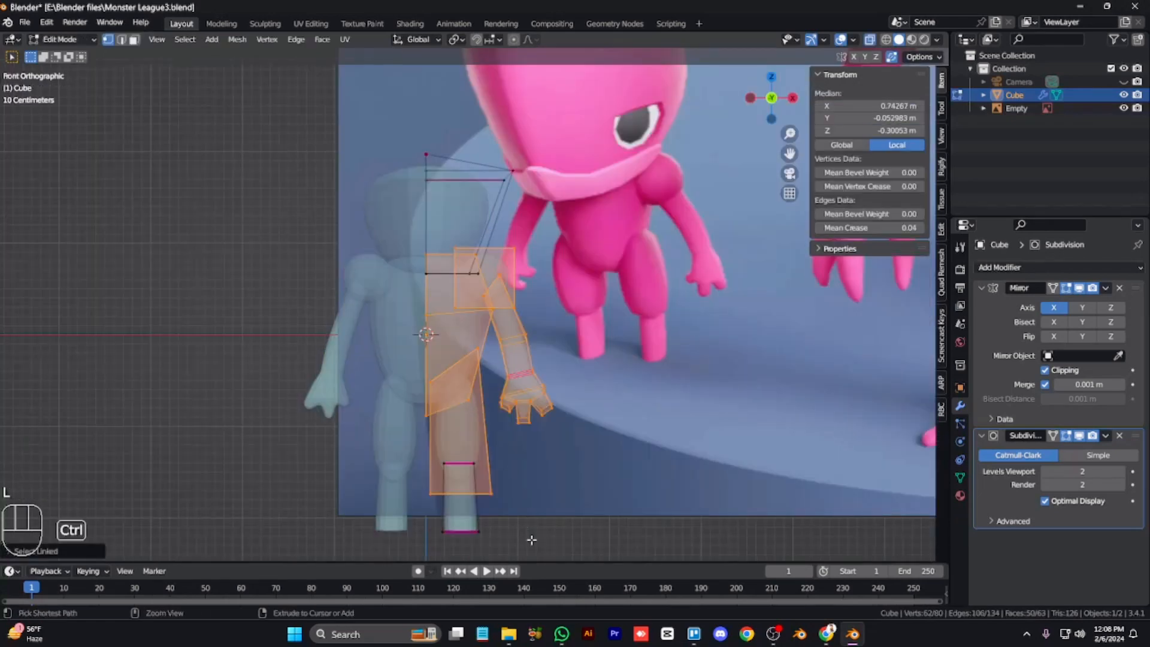
pyautogui.keyDown('ctrl'); pyautogui.moveTo(531, 541); pyautogui.dragTo(425, 396); pyautogui.keyUp('ctrl')
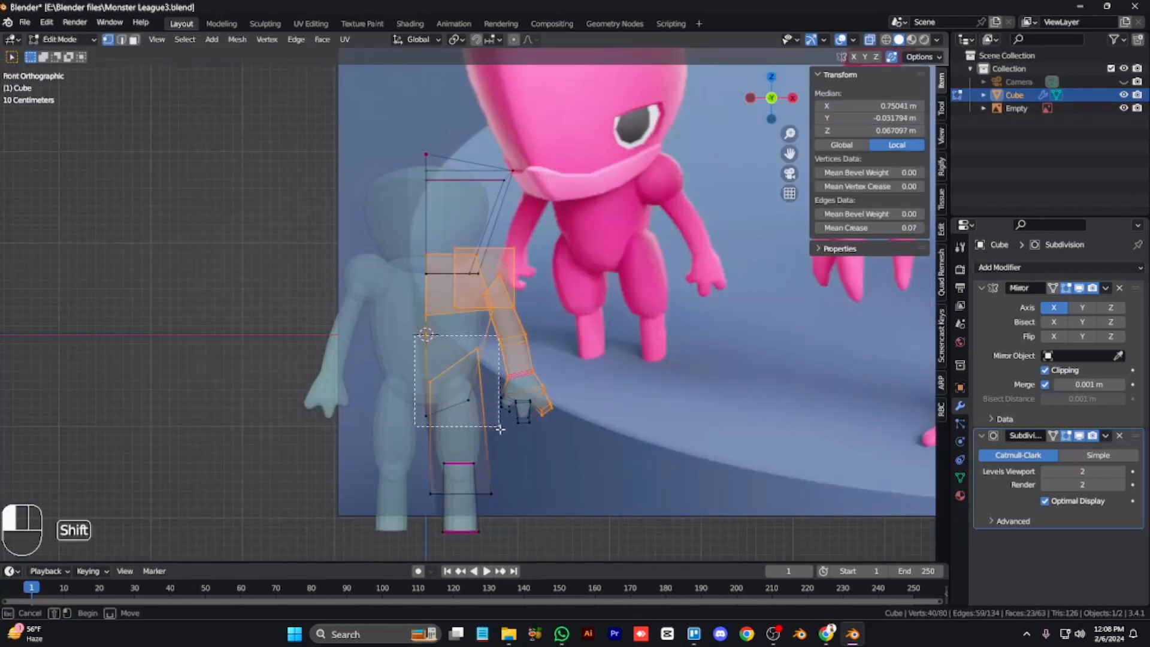
pyautogui.keyDown('shift'); pyautogui.moveTo(500, 429); pyautogui.dragTo(501, 429); pyautogui.keyUp('shift')
pyautogui.press('l')
# Try to lower the upper body along Z, first without and then with the tops of the lower legs selected
pyautogui.press('g')
pyautogui.press('z')
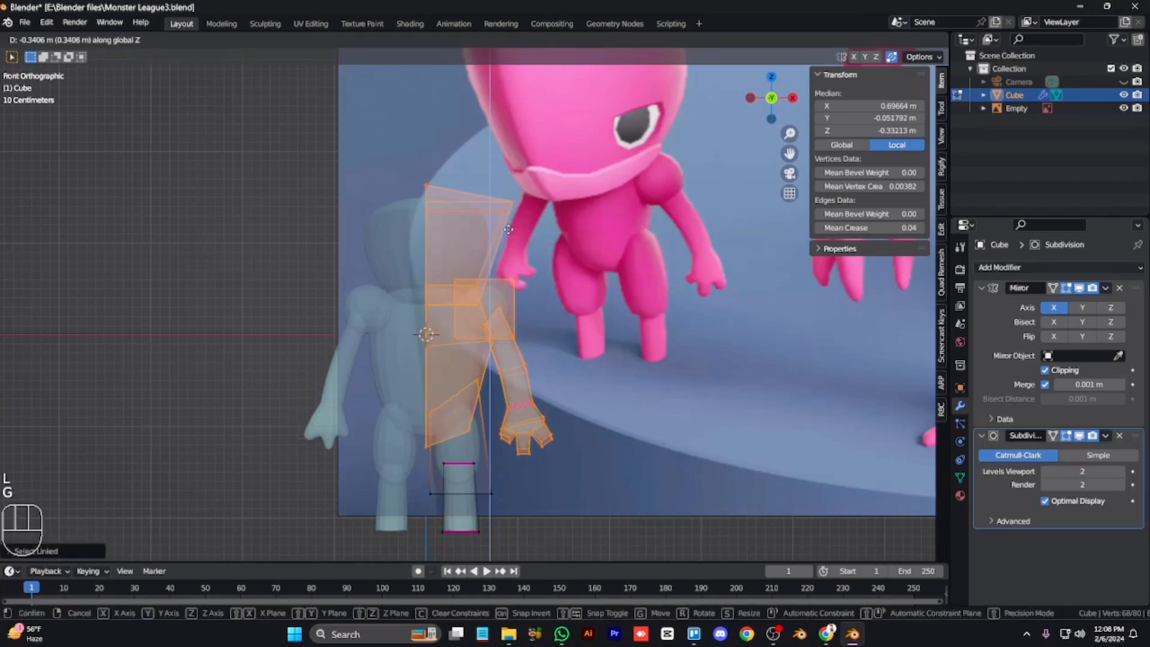
pyautogui.click(503, 439)
pyautogui.hotkey('ctrl', 'z')
pyautogui.keyDown('shift'); pyautogui.moveTo(430, 444); pyautogui.dragTo(461, 479); pyautogui.keyUp('shift')
pyautogui.press('g')
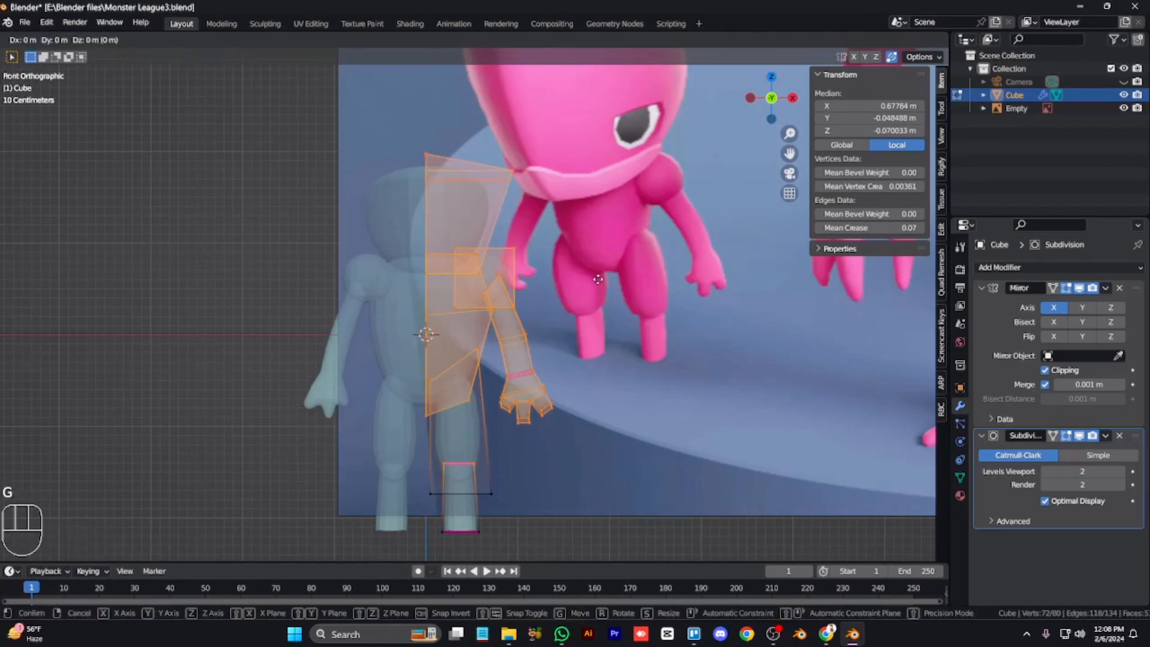
pyautogui.press('z')
pyautogui.rightClick(464, 485)
# Lower the head, arms, torso and upper-leg tops along Z without the lower legs, to shorten the legs
pyautogui.press('g')
pyautogui.keyDown('ctrl'); pyautogui.moveTo(482, 516); pyautogui.dragTo(422, 413); pyautogui.keyUp('ctrl')
pyautogui.click(493, 417)
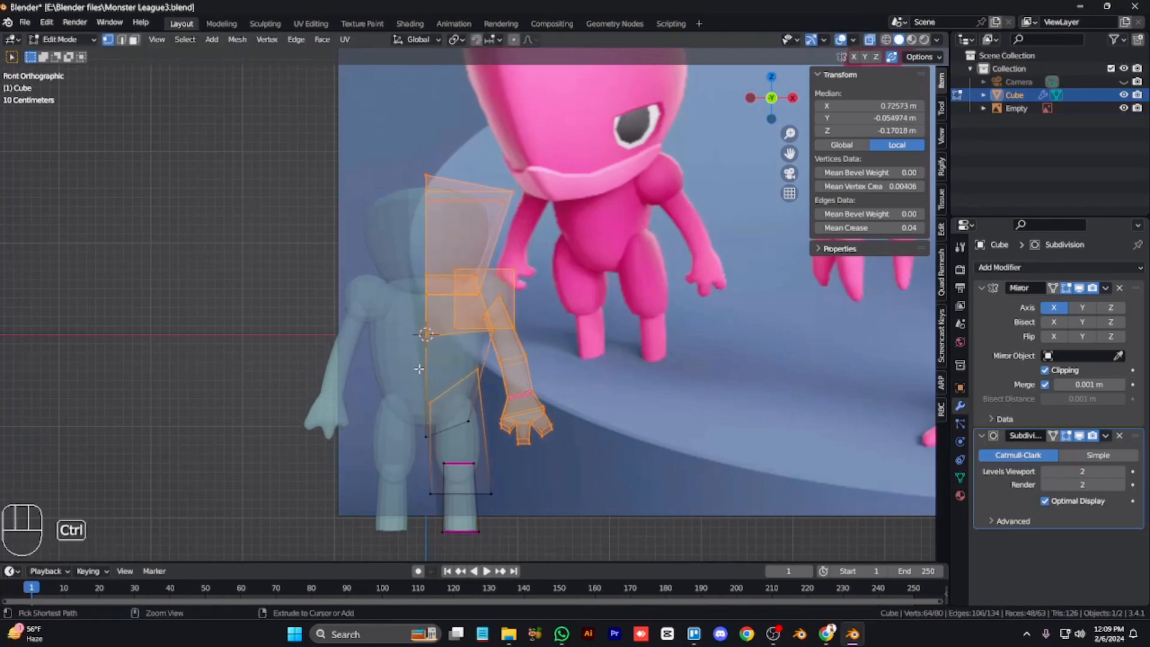
# Deselect the lower torso and upper-leg vertices and lower the head, arms and upper torso slightly further along Z
pyautogui.keyDown('ctrl'); pyautogui.moveTo(418, 363); pyautogui.dragTo(491, 413); pyautogui.keyUp('ctrl')
pyautogui.keyDown('ctrl'); pyautogui.click(562, 323); pyautogui.keyUp('ctrl')
pyautogui.press('g')
pyautogui.press('z')
pyautogui.click(564, 337)
pyautogui.click(574, 350)
pyautogui.hotkey('alt', 'z')
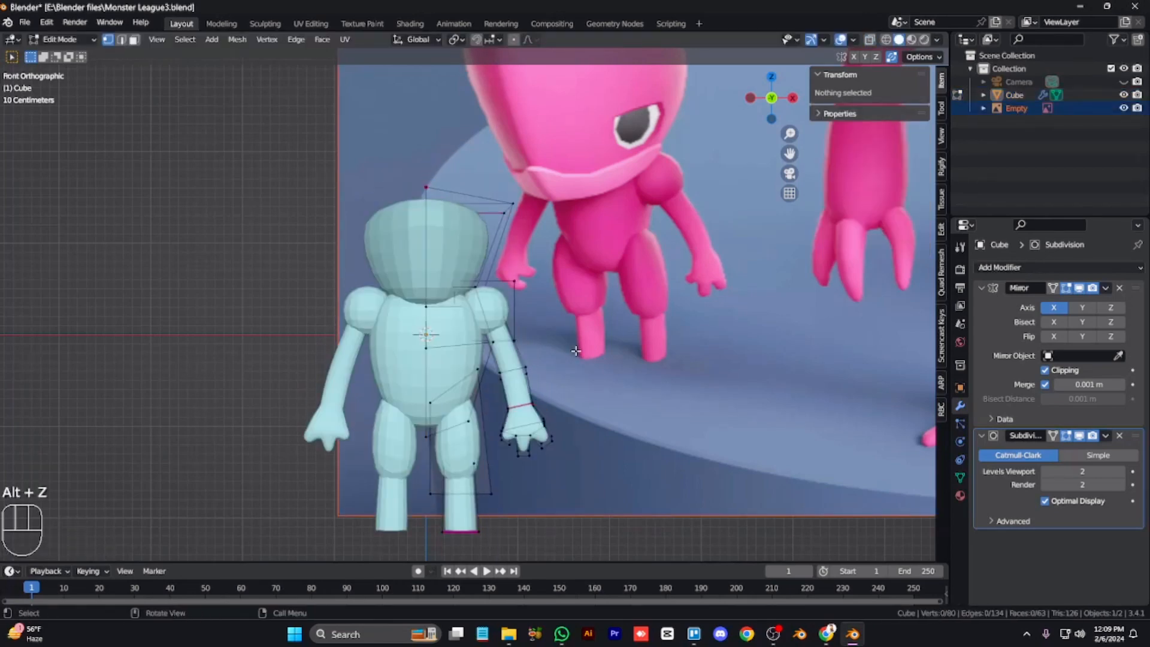
# Remove the crease from the head's top back edge
pyautogui.press('KP_9')
pyautogui.press('KP_4')
pyautogui.press('KP_4')
pyautogui.press('KP_4')
pyautogui.press('KP_4')
pyautogui.press('KP_4')
pyautogui.press('KP_8')
pyautogui.press('KP_8')
pyautogui.press('KP_8')
pyautogui.press('KP_4')
pyautogui.press('KP_4')
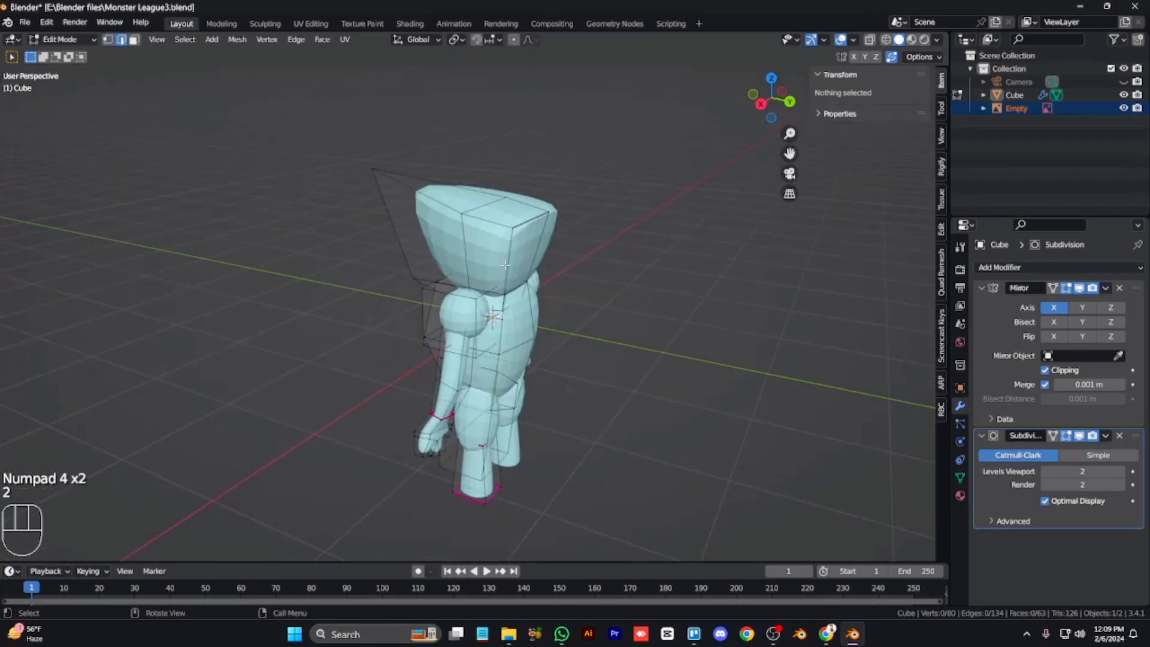
pyautogui.click(539, 220)
pyautogui.press('g')
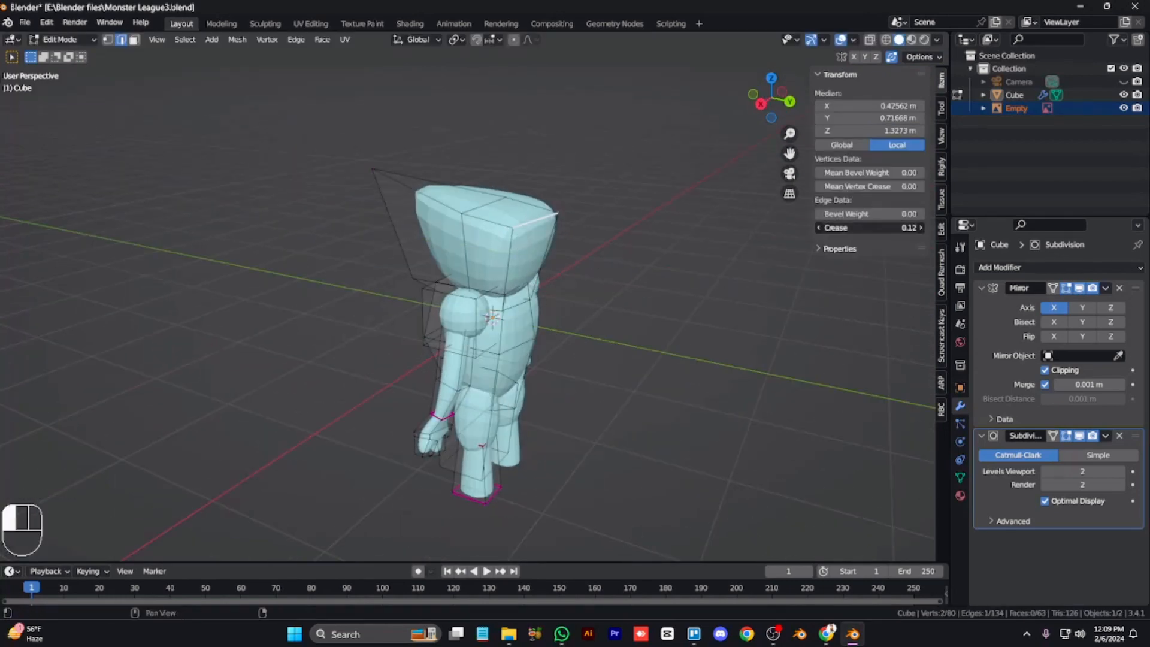
# Add a front-to-back loop cut through the rear part of the head
pyautogui.press('3')
pyautogui.click(492, 197)
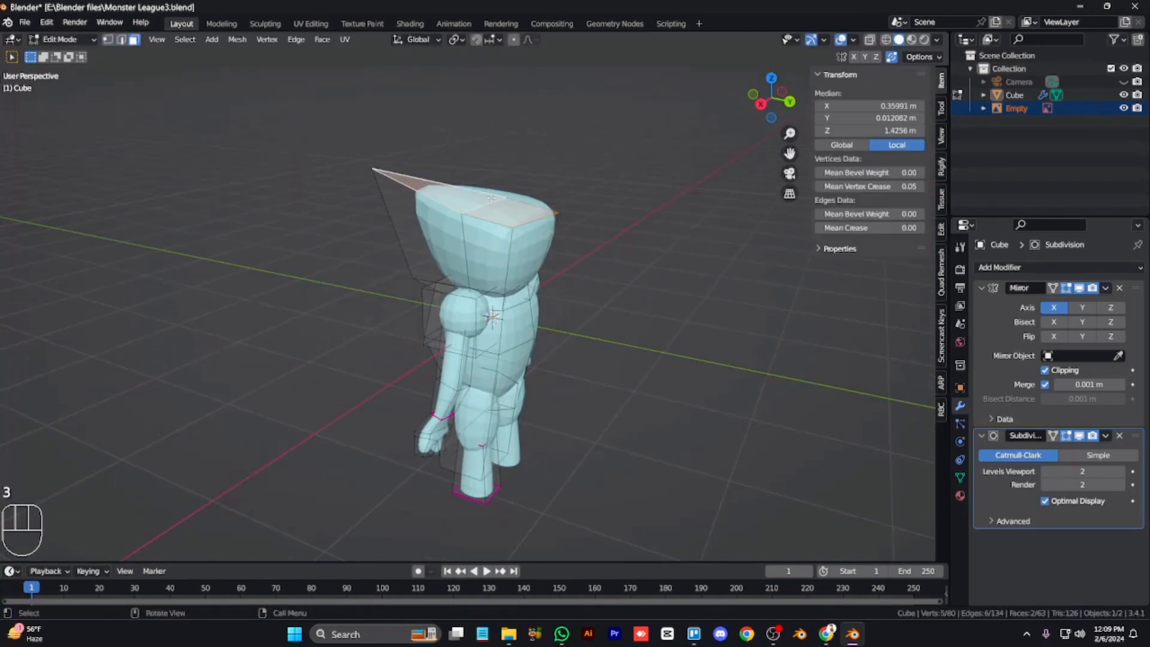
pyautogui.press('KP_8')
pyautogui.press('KP_4')
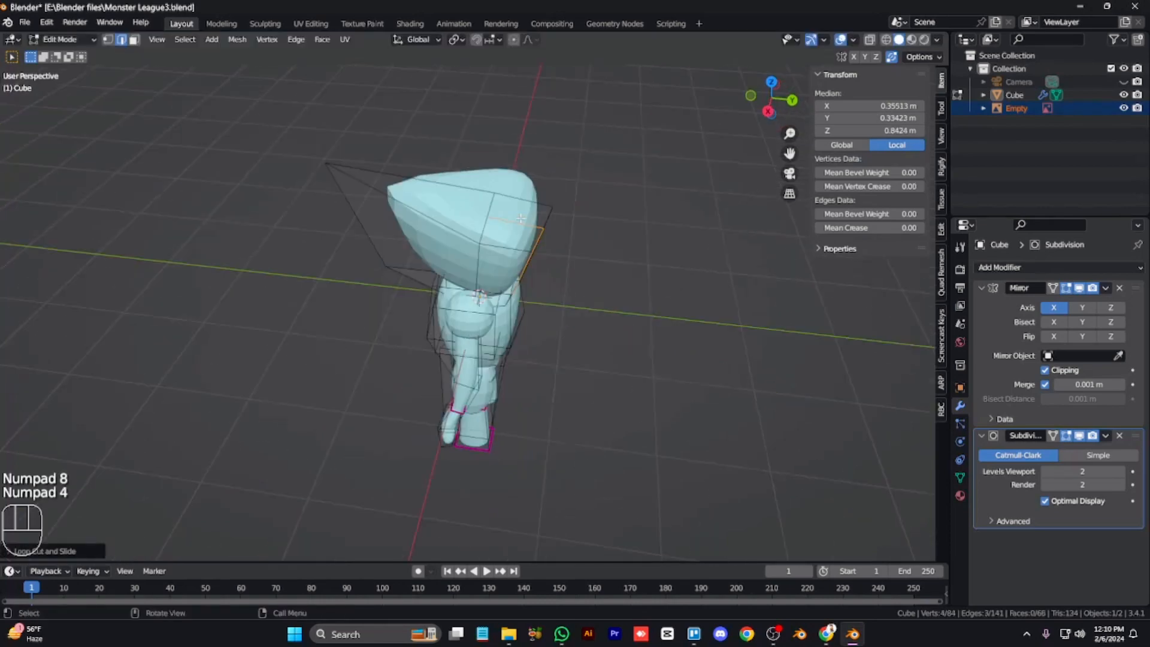
pyautogui.press('KP_4')
pyautogui.hotkey('ctrl', 'r')
# Subdivide the edges running from the head's front corner to its middle, along with the new cross edge on top
pyautogui.hotkey('alt', 'z')
pyautogui.click(408, 290)
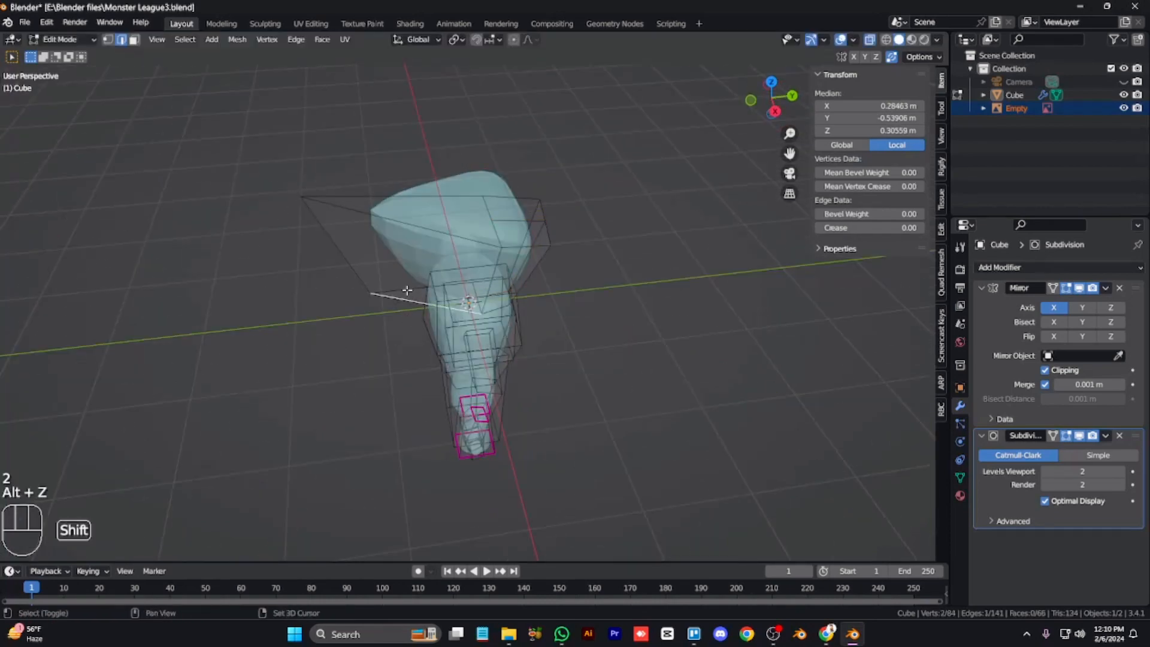
pyautogui.press('q')
pyautogui.click(440, 220)
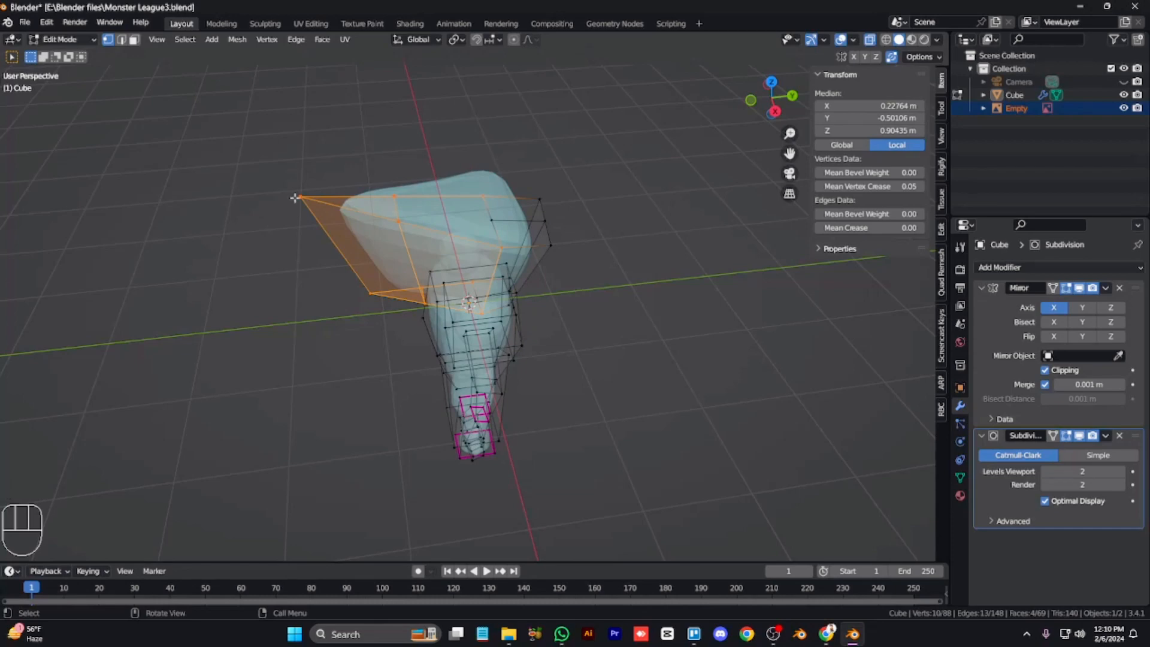
pyautogui.click(400, 211)
pyautogui.hotkey('alt', 'z')
pyautogui.hotkey('alt', 'z')
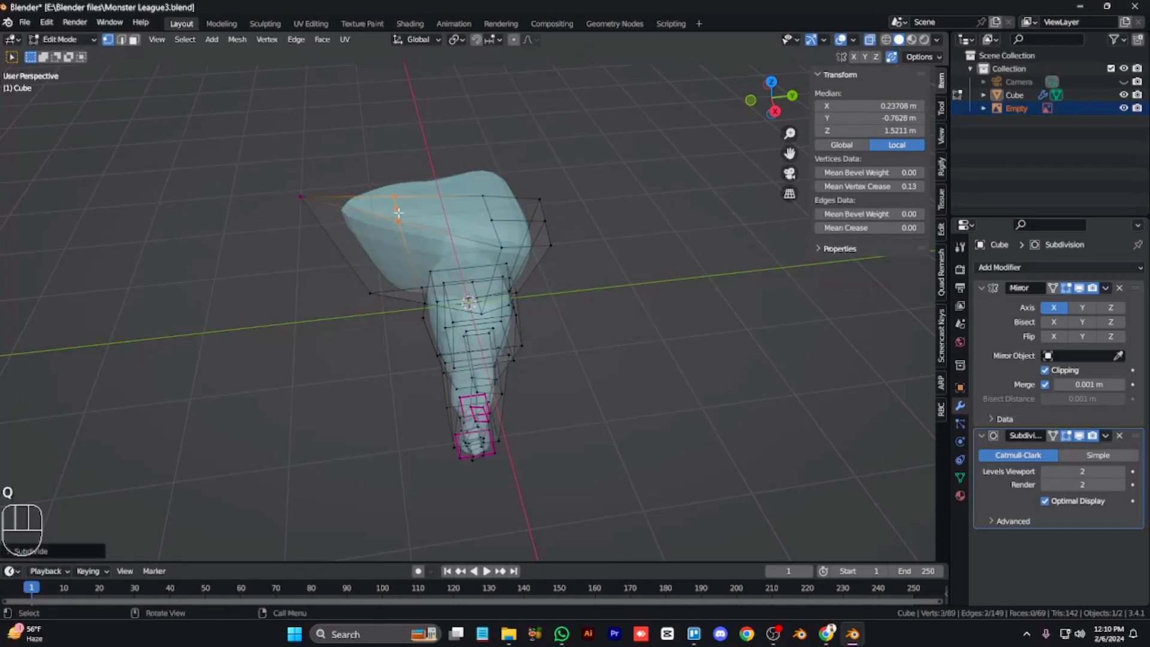
# Connect the new midpoint on the head's top to the rear loop cut and to the front corner vertex
pyautogui.click(494, 232)
pyautogui.click(392, 207)
pyautogui.keyDown('shift'); pyautogui.click(301, 196); pyautogui.keyUp('shift')
pyautogui.press('j')
pyautogui.hotkey('alt', 'z')
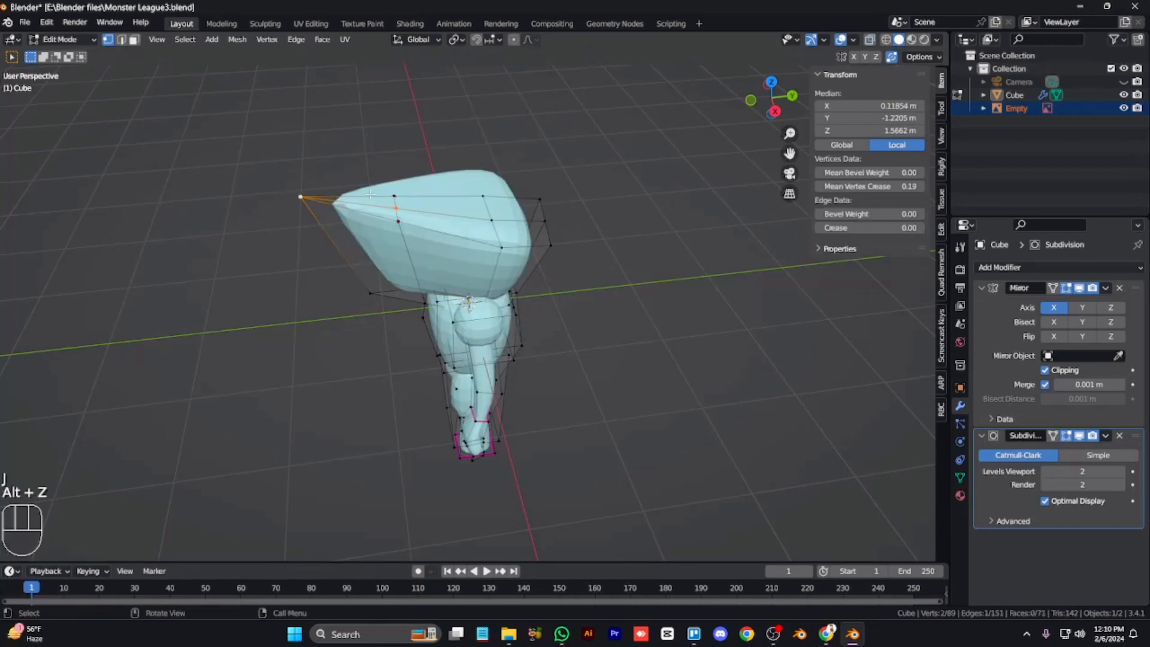
# Try repositioning the edge between the midpoint and the loop cut on the head's top, and undo it
pyautogui.click(395, 208)
pyautogui.keyDown('shift'); pyautogui.click(497, 224); pyautogui.keyUp('shift')
pyautogui.press('g')
pyautogui.click(503, 225)
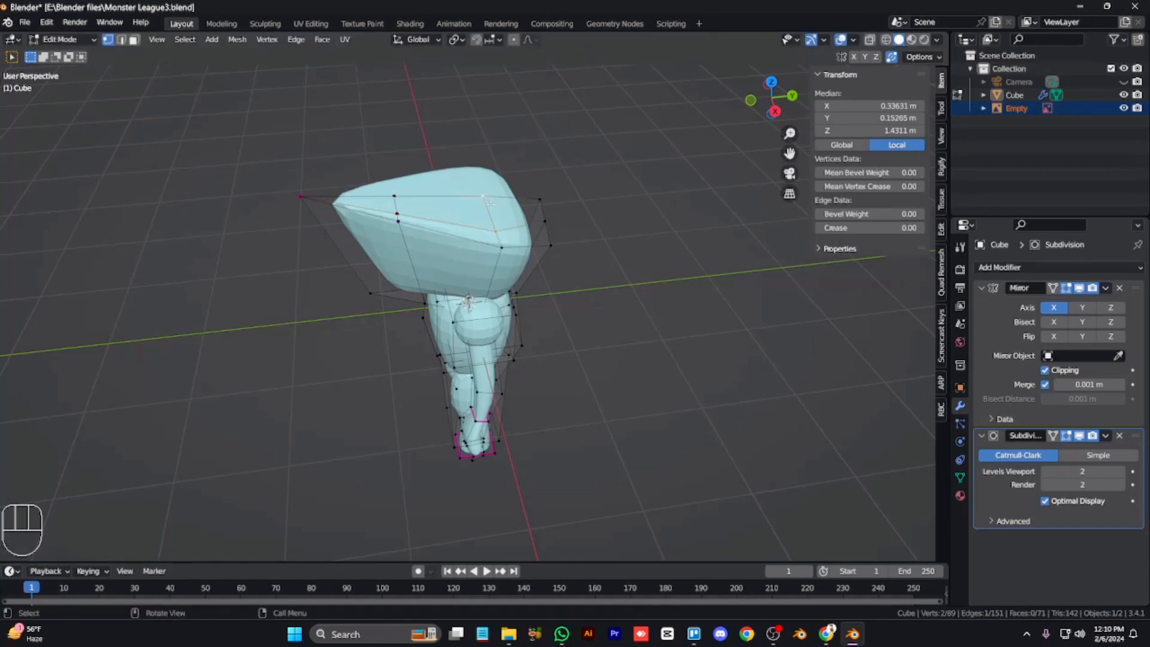
pyautogui.hotkey('ctrl', 'z')
pyautogui.hotkey('ctrl', 'z')
pyautogui.hotkey('ctrl', 'z')
pyautogui.hotkey('ctrl', 'z')
# Try to extrude the two inner faces on the head's top
pyautogui.press('3')
pyautogui.click(514, 210)
pyautogui.keyDown('shift'); pyautogui.click(455, 208); pyautogui.keyUp('shift')
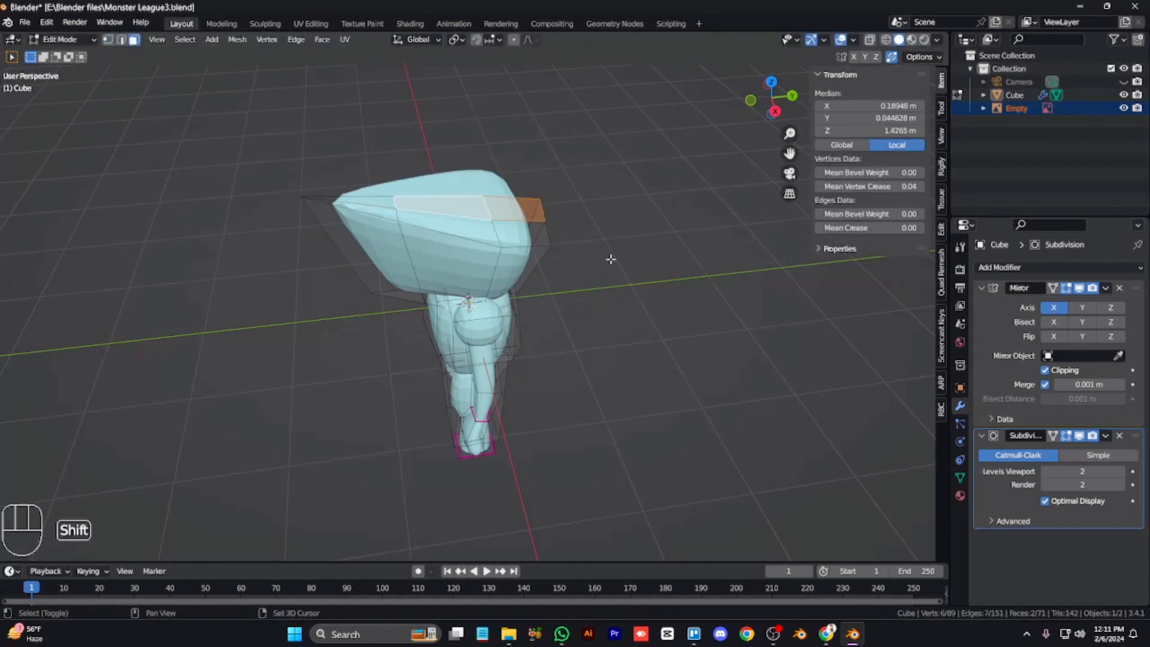
pyautogui.press('e')
pyautogui.rightClick(608, 313)
pyautogui.hotkey('ctrl', 'z')
pyautogui.press('Tab')
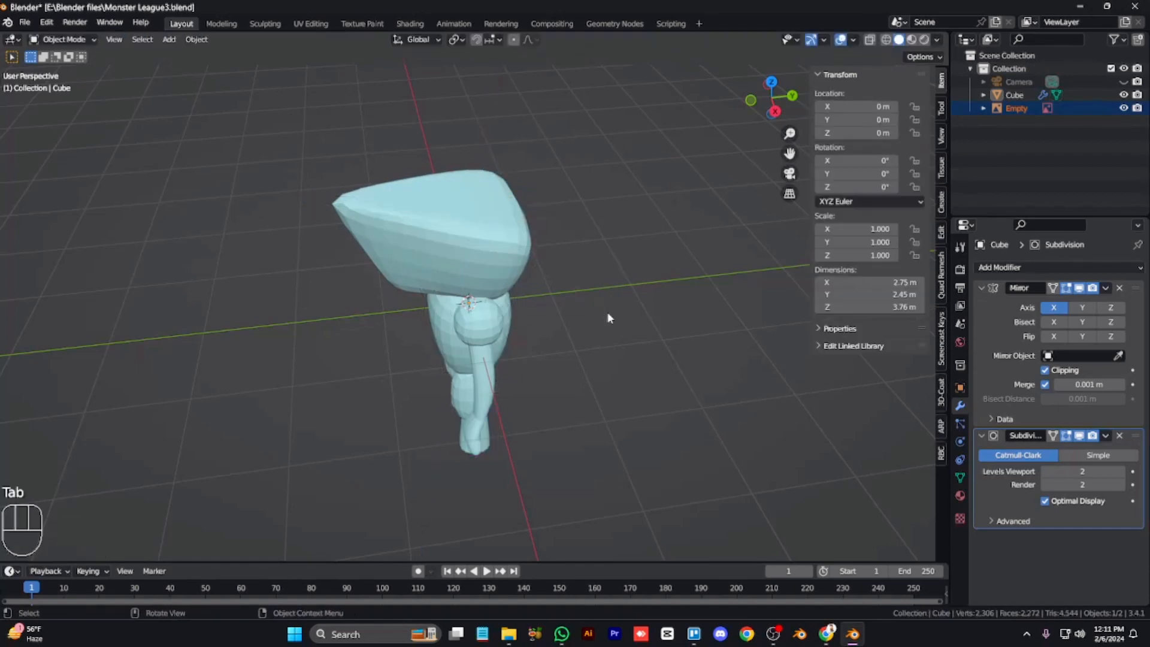
pyautogui.press('Tab')
pyautogui.hotkey('ctrl', 'z')
pyautogui.hotkey('ctrl', 'z')
# Try to delete one half of the whole character's vertices and rebuild it with a Mirror modifier
pyautogui.moveTo(359, 185); pyautogui.dragTo(461, 397)
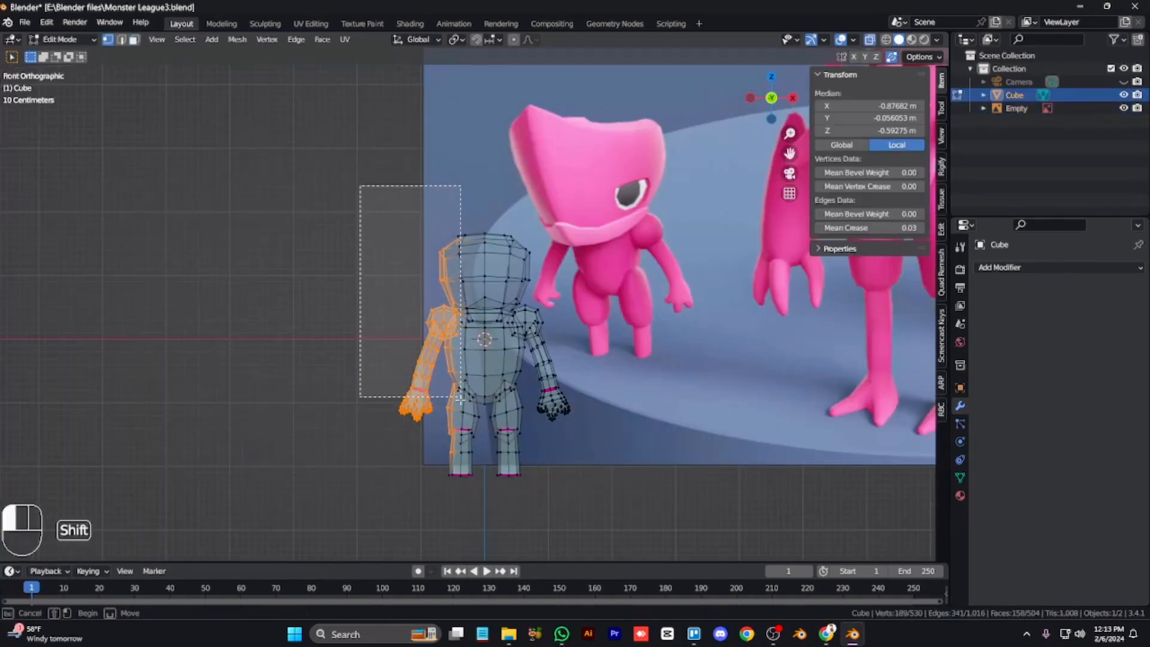
pyautogui.keyDown('shift'); pyautogui.moveTo(482, 474); pyautogui.dragTo(472, 236); pyautogui.keyUp('shift')
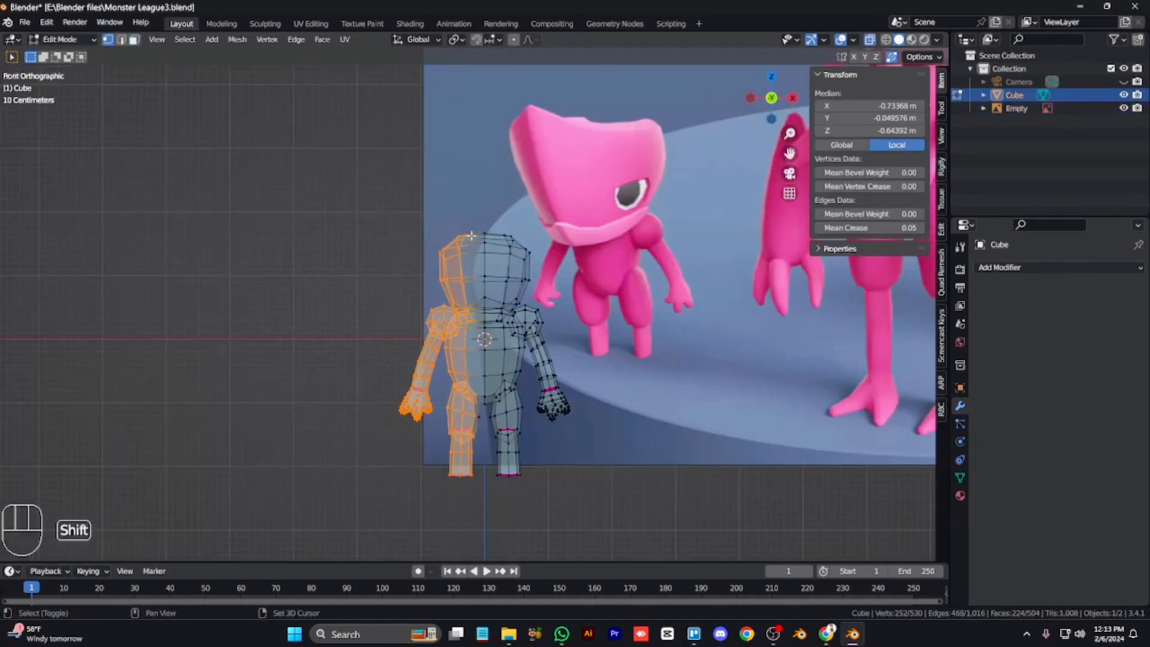
pyautogui.keyDown('shift'); pyautogui.moveTo(472, 397); pyautogui.dragTo(471, 396); pyautogui.keyUp('shift')
pyautogui.press('x')
pyautogui.click(457, 393)
pyautogui.press('Tab')
pyautogui.click(1019, 267)
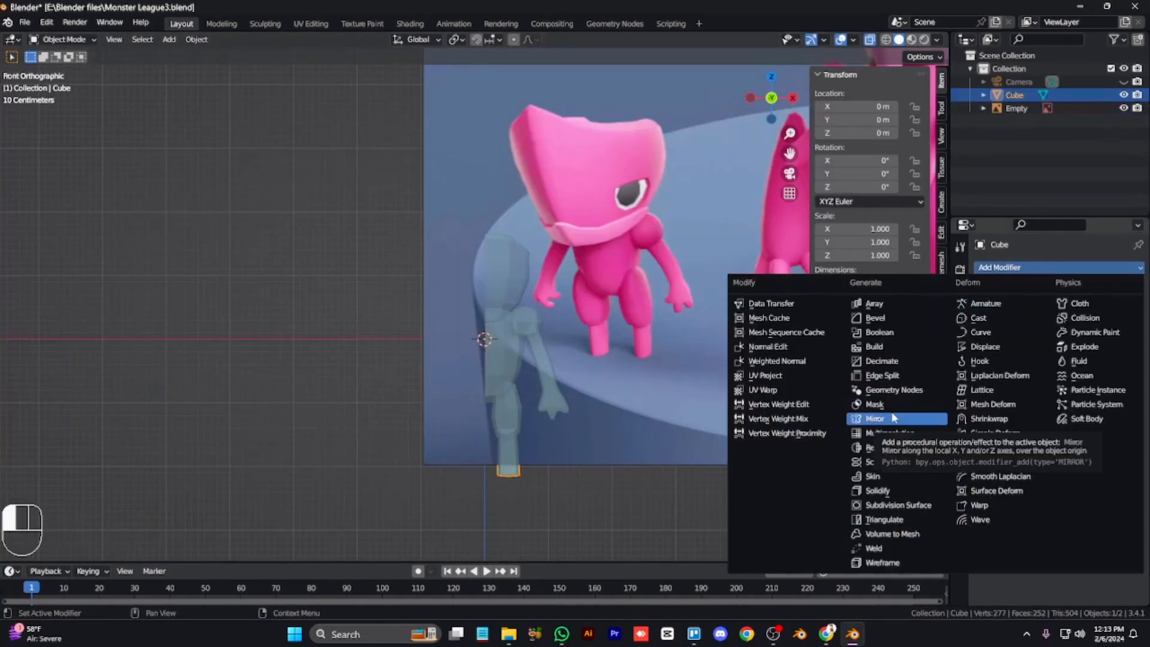
pyautogui.click(892, 418)
# Undo the Mirror modifier, the deletion of the half and the edits made before it
pyautogui.hotkey('ctrl', 'z')
pyautogui.hotkey('ctrl', 'z')
pyautogui.hotkey('ctrl', 'z')
pyautogui.hotkey('ctrl', 'z')
pyautogui.hotkey('ctrl', 'z')
pyautogui.hotkey('ctrl', 'z')
pyautogui.hotkey('ctrl', 'z')
pyautogui.hotkey('ctrl', 'z')
pyautogui.hotkey('ctrl', 'z')
pyautogui.hotkey('ctrl', 'z')
pyautogui.hotkey('ctrl', 'z')
pyautogui.hotkey('ctrl', 'z')
pyautogui.hotkey('ctrl', 'z')
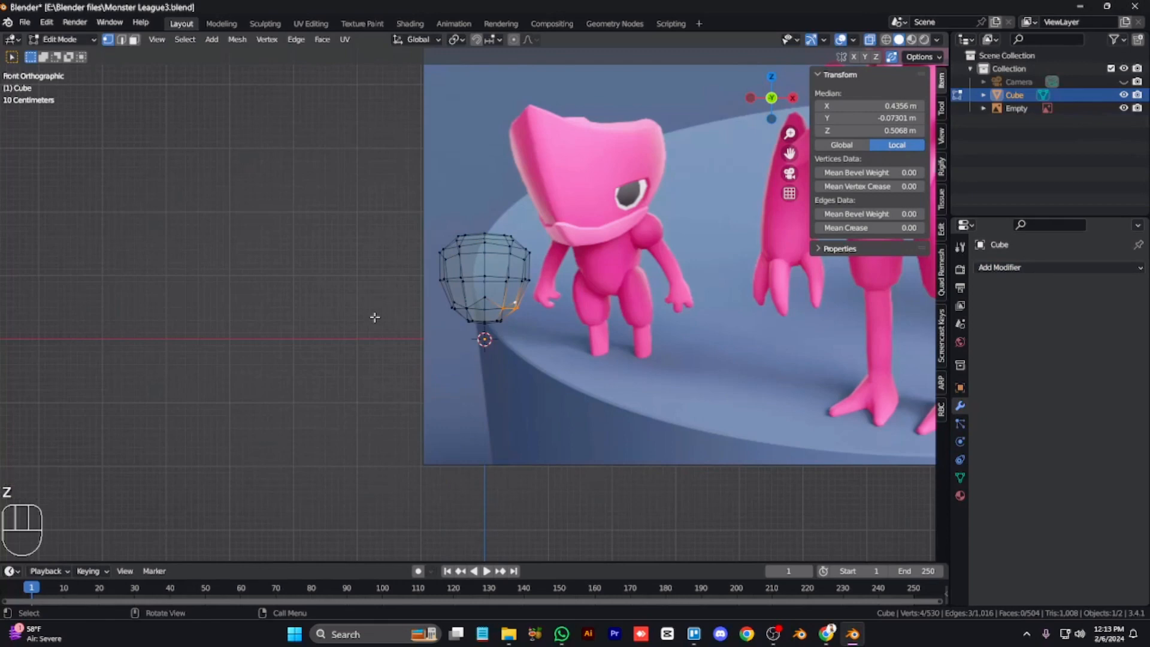
# Examine the character's head and body from above in Object Mode with X-ray off
pyautogui.press('Tab')
pyautogui.hotkey('alt', 'z')
pyautogui.press('KP_8')
pyautogui.press('KP_8')
pyautogui.press('KP_Subtract')
pyautogui.press('KP_Subtract')
pyautogui.press('KP_Subtract')
pyautogui.press('KP_Subtract')
pyautogui.press('KP_Subtract')
pyautogui.press('KP_Subtract')
pyautogui.press('KP_Subtract')
pyautogui.press('KP_Subtract')
pyautogui.press('KP_Subtract')
pyautogui.press('KP_8')
pyautogui.press('Tab')
pyautogui.press('Tab')
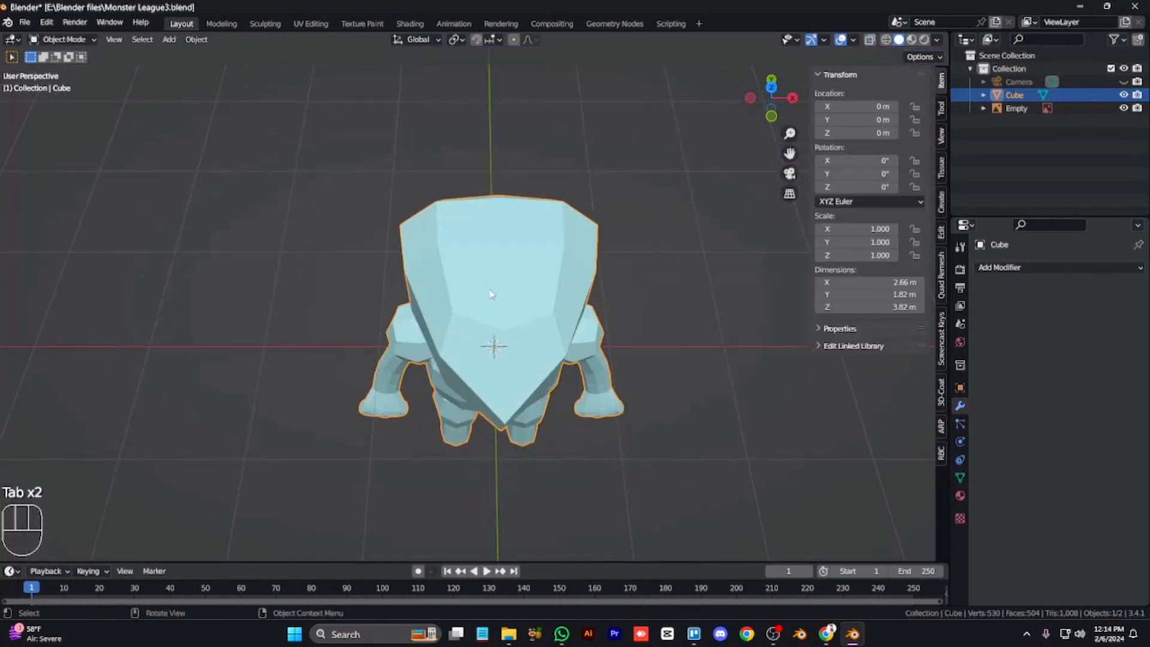
# Edit the character's mesh with all geometry unhidden and the four faces on the head's top selected
pyautogui.press('Tab')
pyautogui.hotkey('alt', 'h')
pyautogui.press('3')
pyautogui.press('KP_3')
pyautogui.press('KP_8')
pyautogui.press('KP_8')
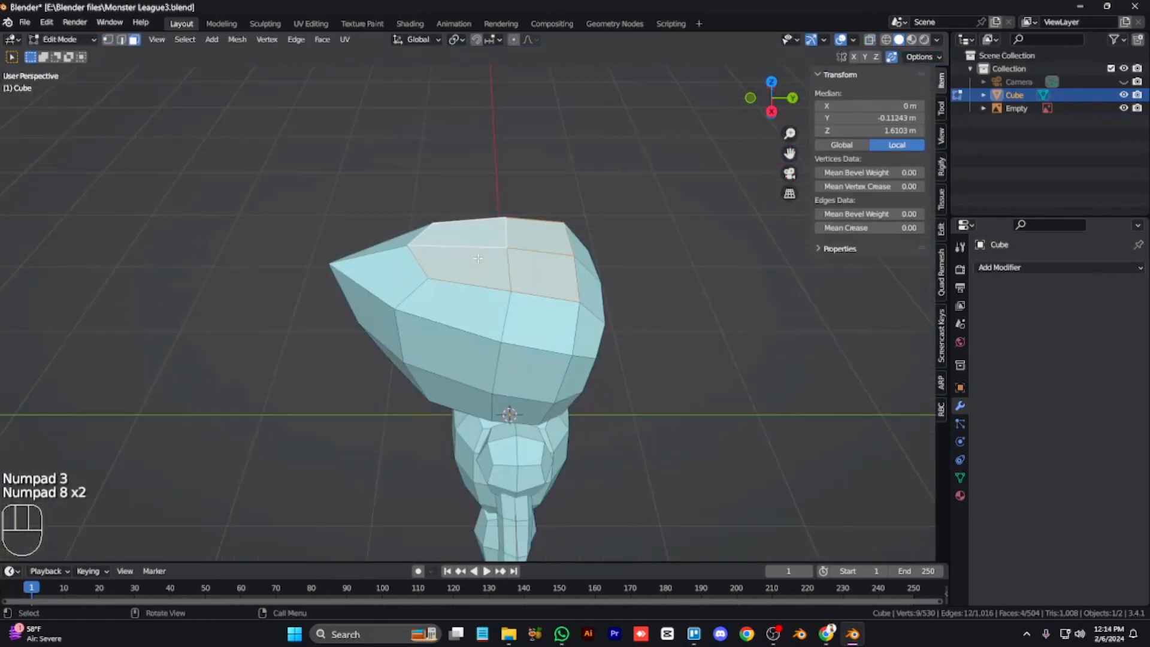
pyautogui.press('e')
pyautogui.rightClick(495, 288)
pyautogui.hotkey('ctrl', 'z')
# Extrude the four faces on the head's top about 0.11 m inward and scale the recessed faces
pyautogui.press('KP_6')
pyautogui.press('KP_6')
pyautogui.press('KP_6')
pyautogui.press('KP_2')
pyautogui.press('e')
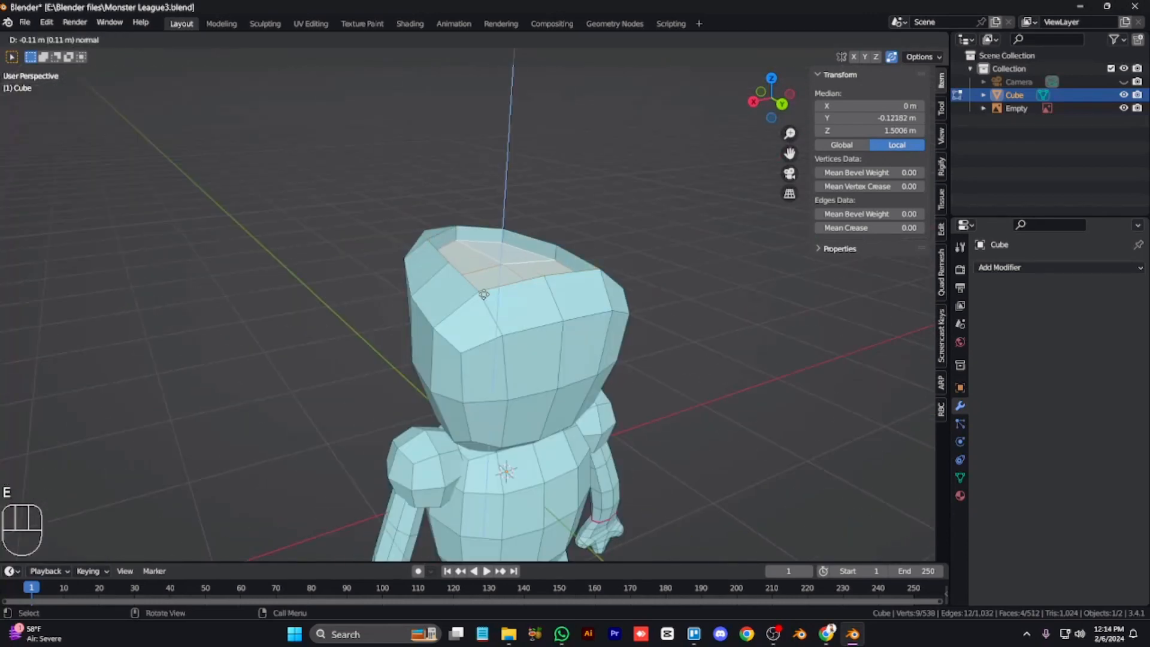
pyautogui.click(484, 294)
pyautogui.press('s')
pyautogui.click(487, 292)
# Delete the two faces at the rear of the head's recessed top and the leftover middle vertex there
pyautogui.click(522, 305)
pyautogui.keyDown('shift'); pyautogui.click(564, 302); pyautogui.keyUp('shift')
pyautogui.press('x')
pyautogui.click(561, 326)
pyautogui.press('1')
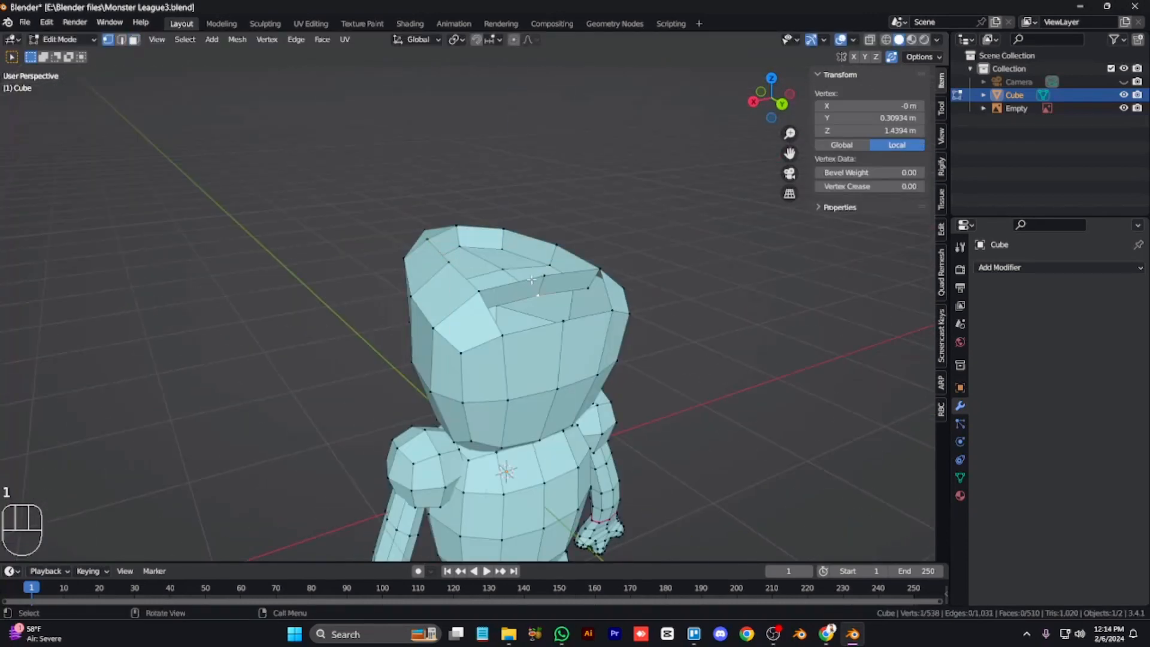
pyautogui.click(544, 275)
pyautogui.press('x')
pyautogui.press('x')
pyautogui.click(523, 278)
# Fill the open corners at the rear of the head's recessed top with new faces
pyautogui.click(600, 271)
pyautogui.keyDown('shift'); pyautogui.click(589, 288); pyautogui.keyUp('shift')
pyautogui.keyDown('shift'); pyautogui.click(611, 311); pyautogui.keyUp('shift')
pyautogui.press('f')
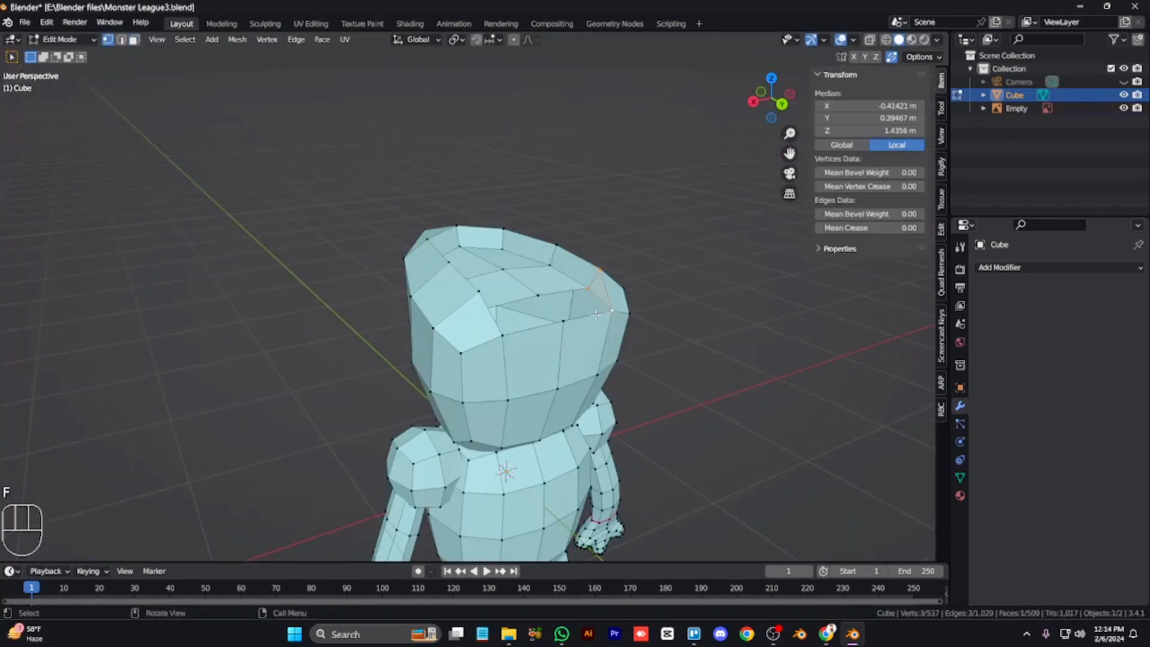
pyautogui.press('f')
pyautogui.press('2')
pyautogui.press('KP_6')
pyautogui.press('KP_6')
pyautogui.press('KP_6')
pyautogui.press('KP_1')
pyautogui.press('KP_3')
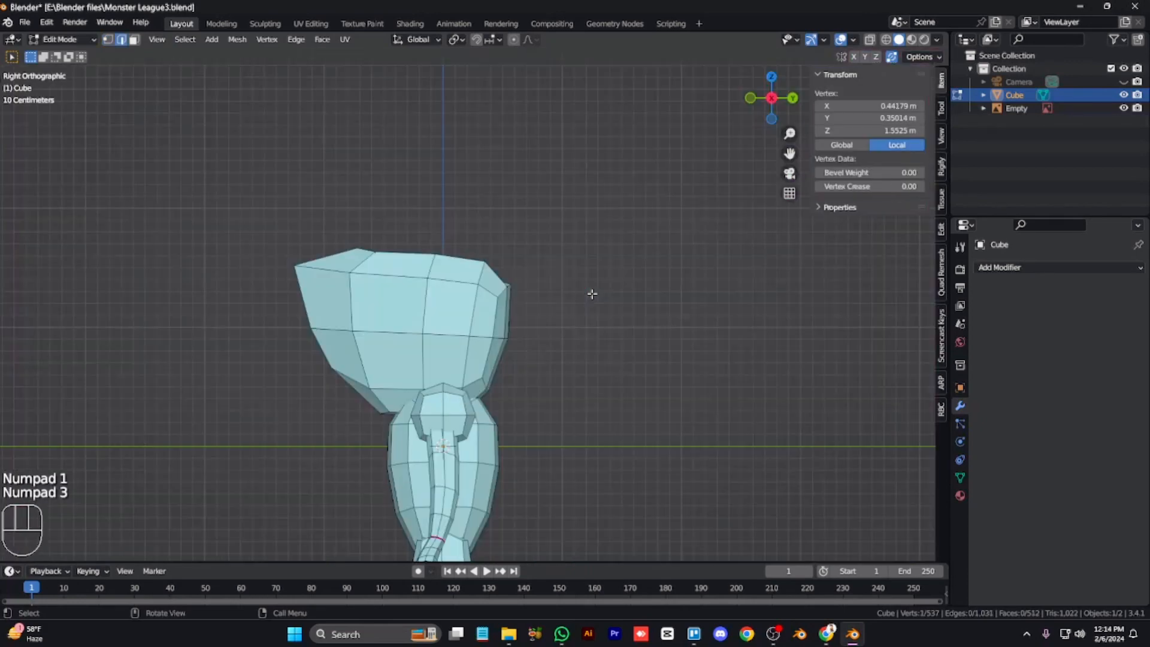
# Slide the vertices on the head's upper rear edge along their edges to lower the back rim
pyautogui.press('KP_6')
pyautogui.press('KP_6')
pyautogui.press('1')
pyautogui.click(558, 290)
pyautogui.press('g')
pyautogui.press('g')
pyautogui.click(564, 307)
pyautogui.press('g')
pyautogui.press('g')
pyautogui.click(558, 306)
pyautogui.press('KP_3')
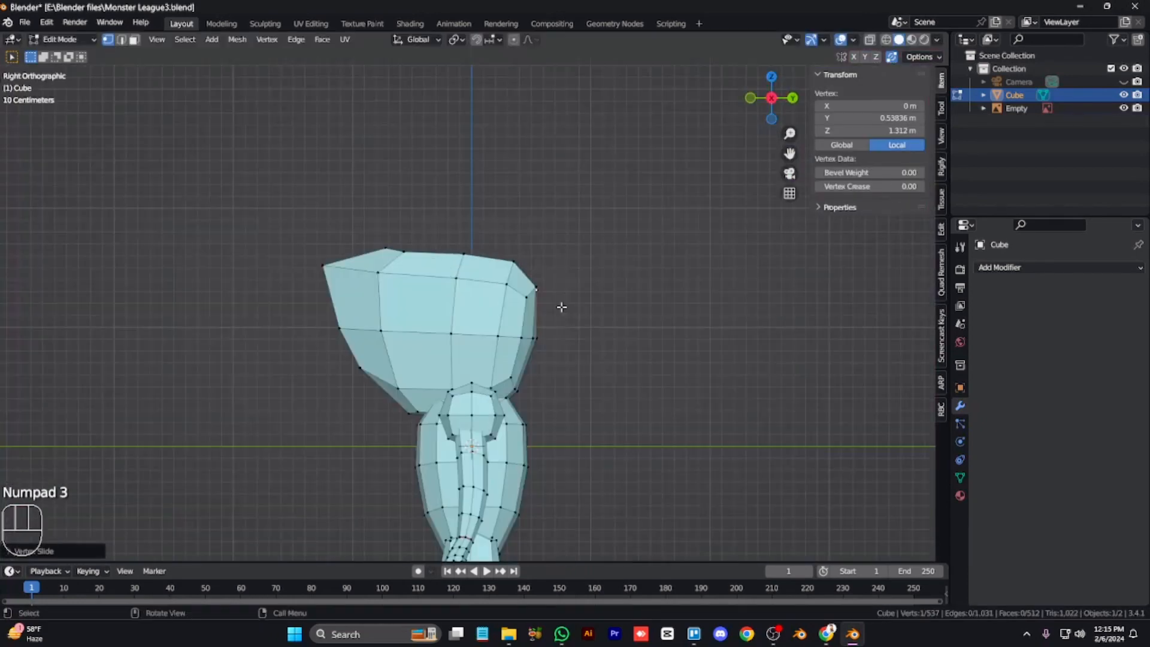
# Delete the vertices of the character's half on the negative X side
pyautogui.press('KP_1')
pyautogui.scroll(-5, 562, 306)
pyautogui.hotkey('alt', 'z')
pyautogui.moveTo(495, 483); pyautogui.dragTo(419, 236)
pyautogui.scroll(4, 418, 235)
pyautogui.press('x')
pyautogui.click(418, 234)
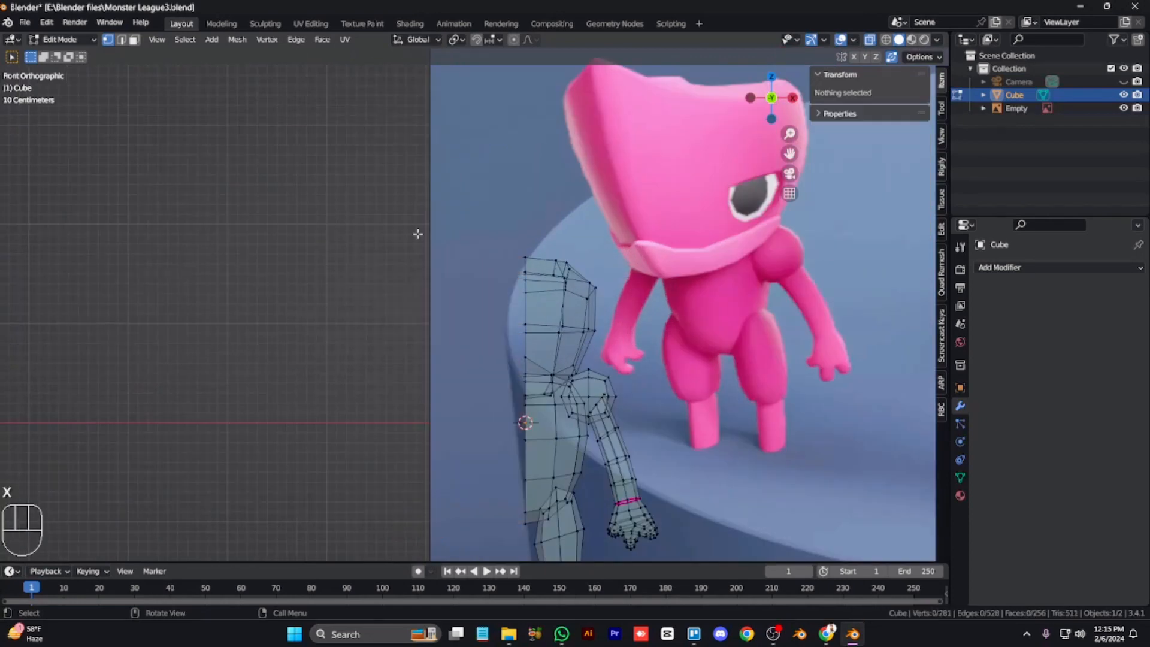
# Add a Mirror modifier on X and a level 1 Subdivision modifier to the half character
pyautogui.press('Tab')
pyautogui.click(990, 269)
pyautogui.click(809, 403)
pyautogui.hotkey('ctrl', '1')
pyautogui.hotkey('alt', 'z')
pyautogui.press('Tab')
pyautogui.scroll(3, 597, 379)
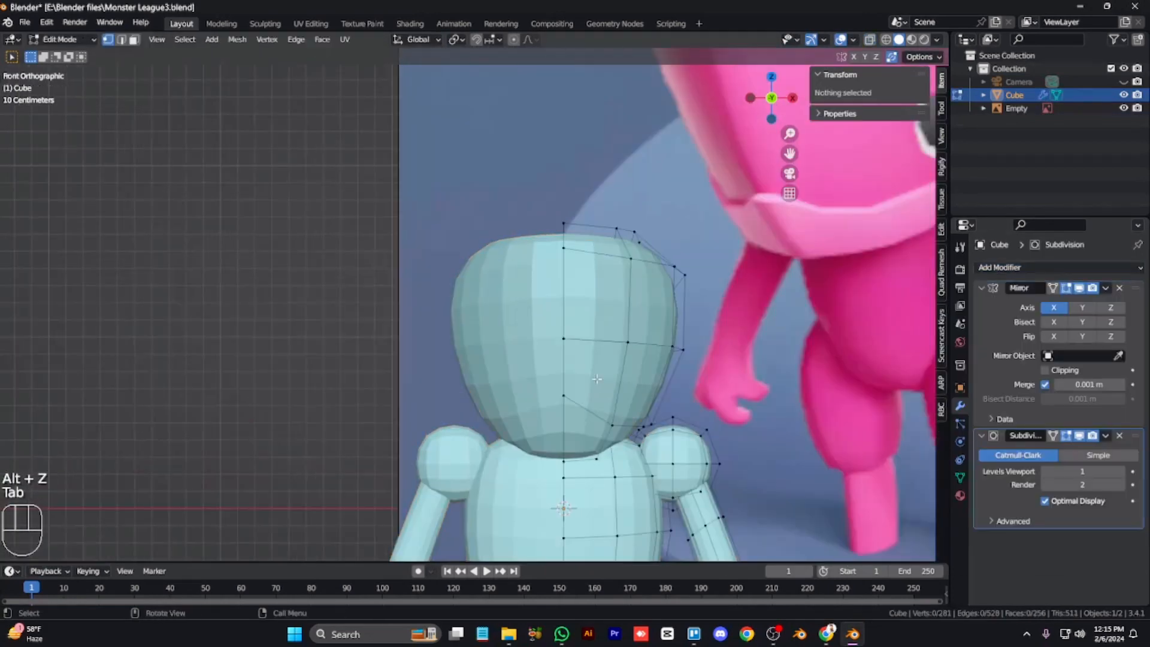
# Isolate the head by hiding all other mesh parts
pyautogui.press('l')
pyautogui.hotkey('ctrl', 'i')
pyautogui.press('h')
# Slide the horizontal edge row around the lower head, including its front vertex, slightly upward
pyautogui.press('KP_3')
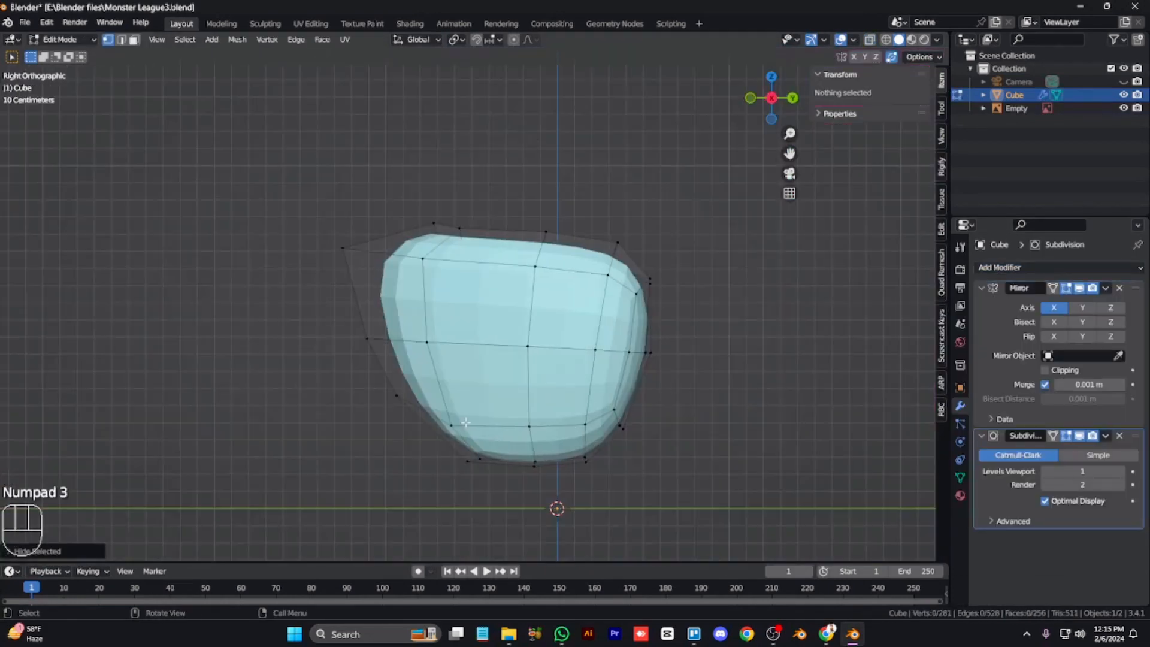
pyautogui.click(452, 425)
pyautogui.keyDown('ctrl'); pyautogui.click(615, 411); pyautogui.keyUp('ctrl')
pyautogui.press('g')
pyautogui.press('g')
pyautogui.click(622, 444)
pyautogui.keyDown('shift'); pyautogui.click(396, 397); pyautogui.keyUp('shift')
pyautogui.press('g')
pyautogui.press('g')
pyautogui.click(395, 389)
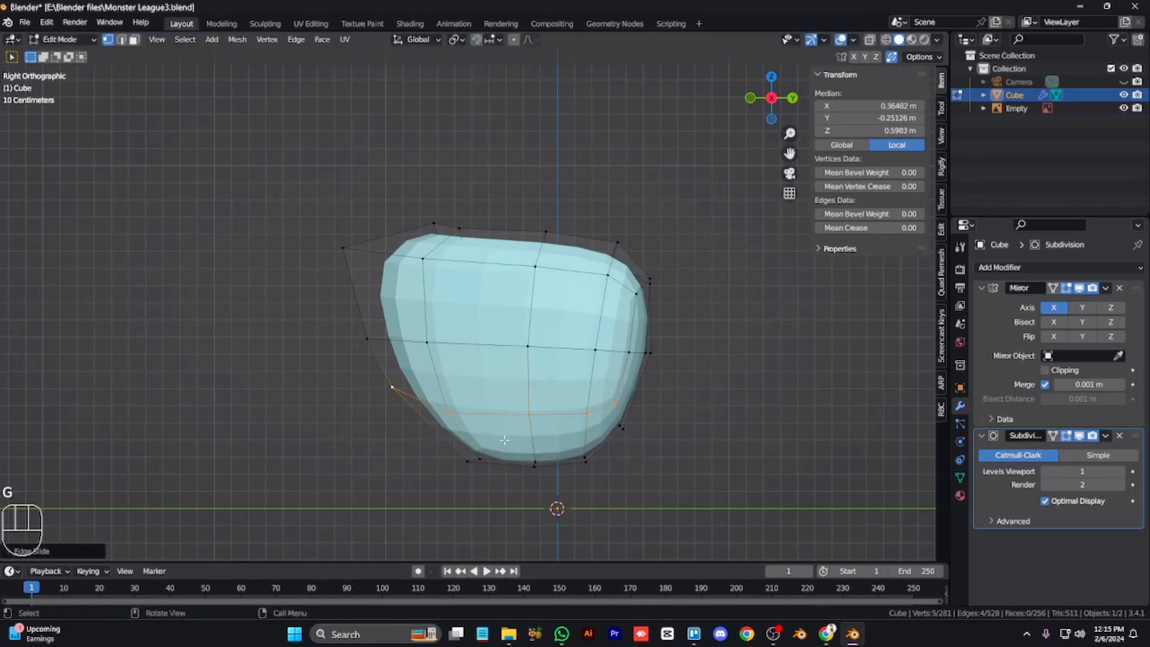
# Unhide the body and select the lowest side row of faces from the head's front to its back
pyautogui.press('KP_1')
pyautogui.hotkey('alt', 'h')
pyautogui.press('3')
pyautogui.press('KP_6')
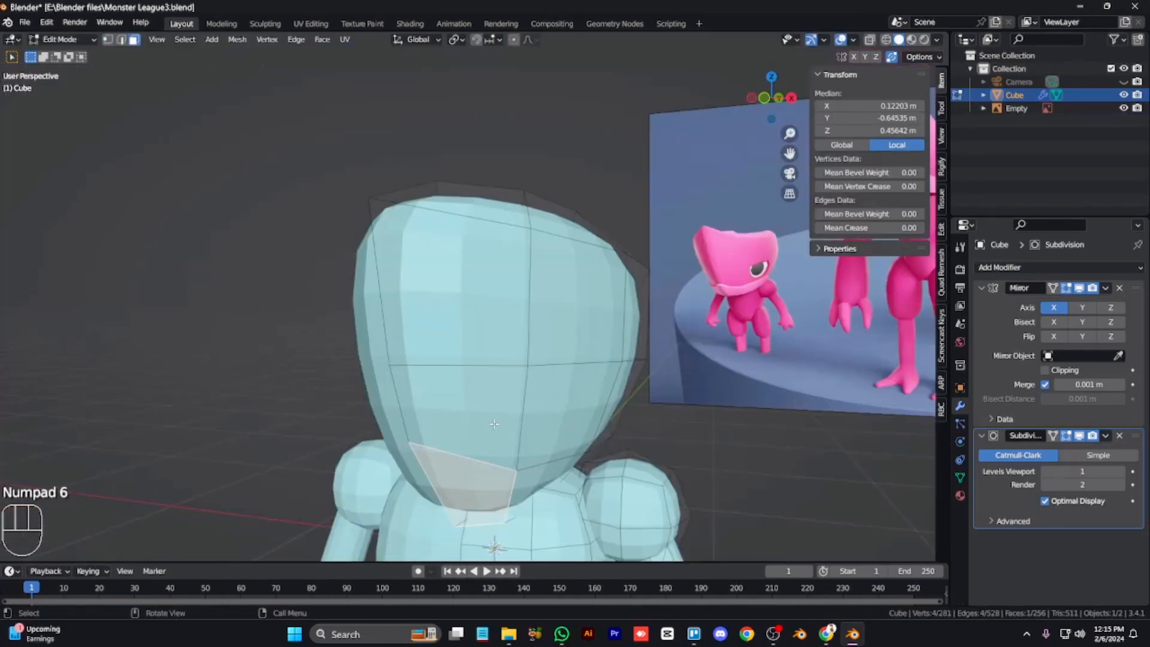
pyautogui.press('KP_3')
pyautogui.keyDown('ctrl'); pyautogui.click(636, 419); pyautogui.keyUp('ctrl')
pyautogui.press('KP_1')
pyautogui.press('KP_4')
pyautogui.press('KP_4')
pyautogui.press('KP_6')
pyautogui.press('KP_6')
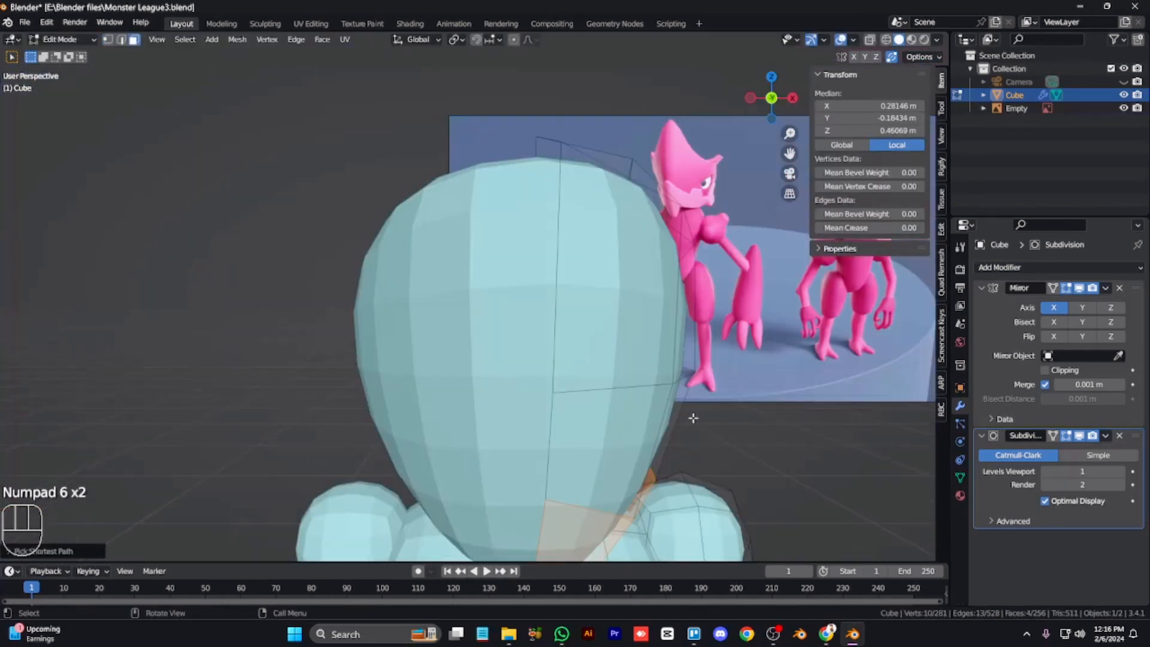
# Hide the body again, leaving only the head's mesh to edit
pyautogui.press('KP_Subtract')
pyautogui.press('KP_Subtract')
pyautogui.press('KP_2')
pyautogui.press('ctrl+KP_2')
pyautogui.press('KP_6')
pyautogui.press('KP_6')
pyautogui.hotkey('ctrl', 'i')
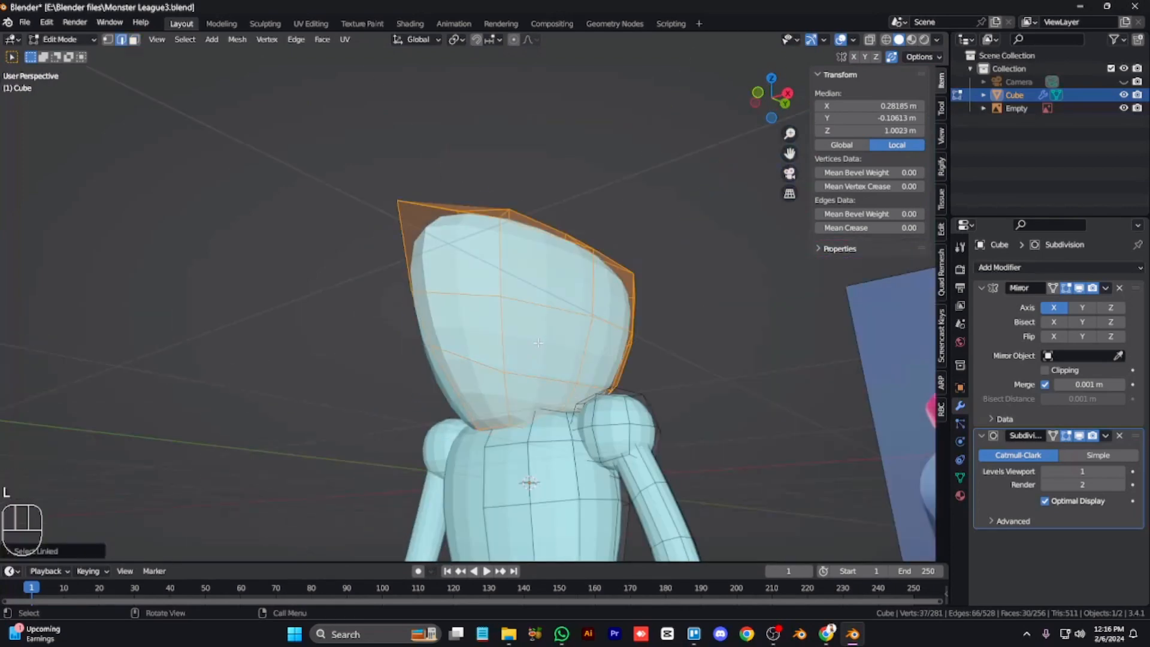
pyautogui.press('h')
# Select the border edges of the head's lowest side face row and set their mean crease to about 0.69
pyautogui.press('KP_6')
pyautogui.press('KP_6')
pyautogui.click(480, 401)
pyautogui.keyDown('ctrl'); pyautogui.click(343, 405); pyautogui.keyUp('ctrl')
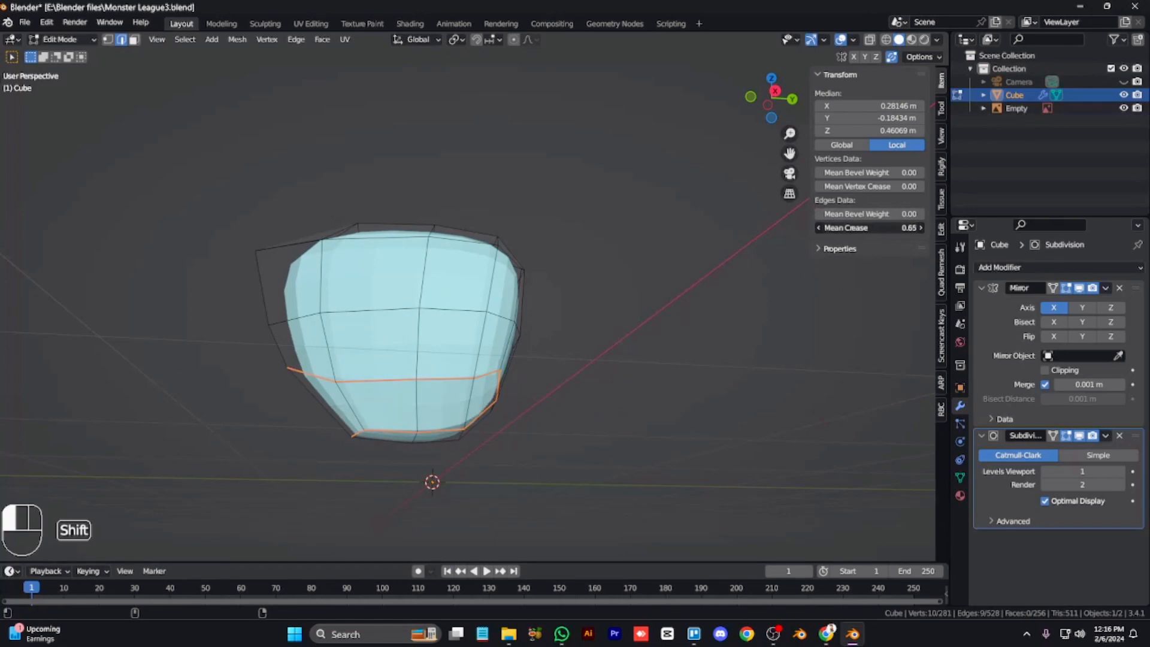
# Try to extrude the lowest side face row and fatten it about 0.08 m outward, with Mirror clipping enabled
pyautogui.press('3')
pyautogui.press('KP_1')
pyautogui.press('KP_8')
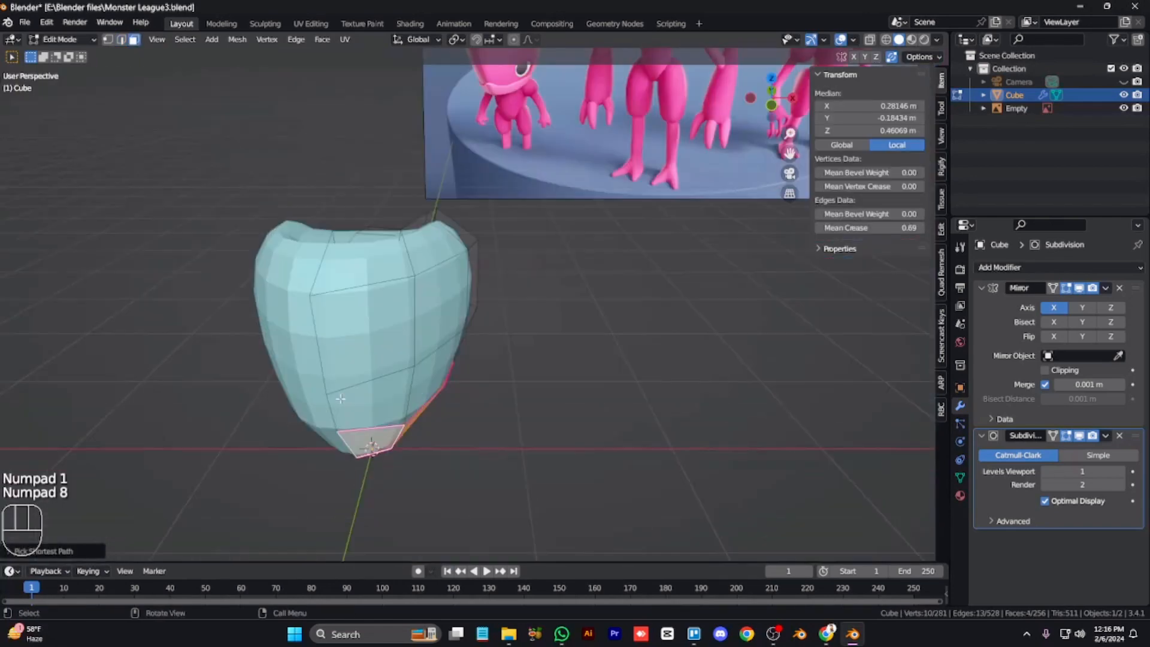
pyautogui.press('e')
pyautogui.scroll(2, 340, 399)
pyautogui.scroll(-1, 340, 398)
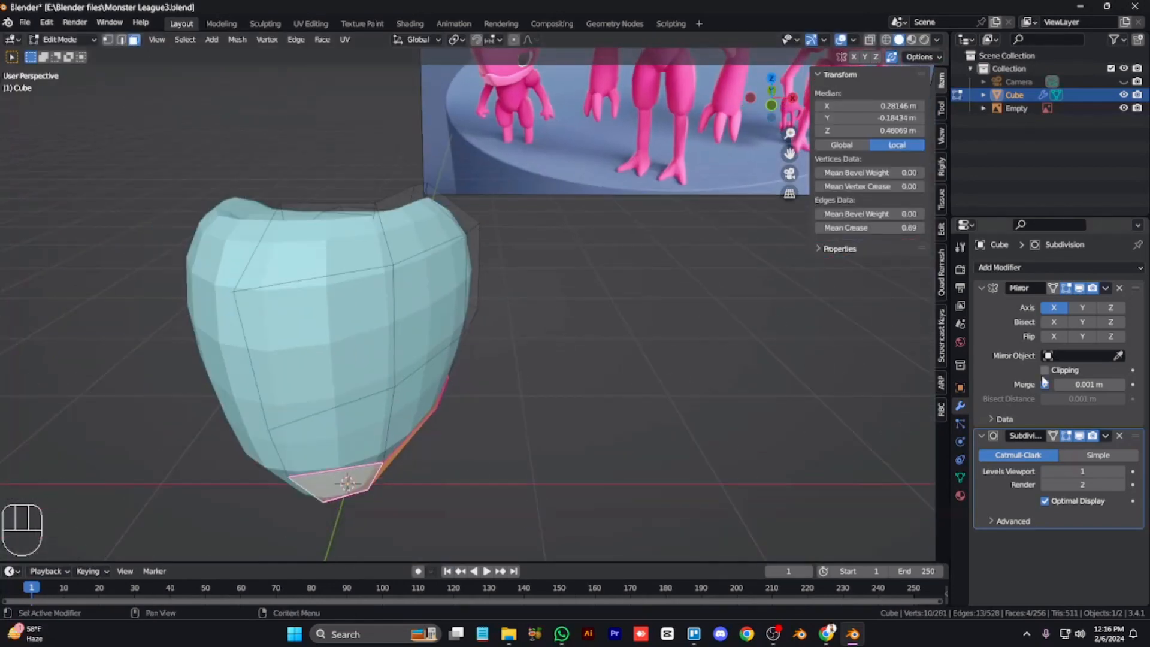
pyautogui.hotkey('alt', 's')
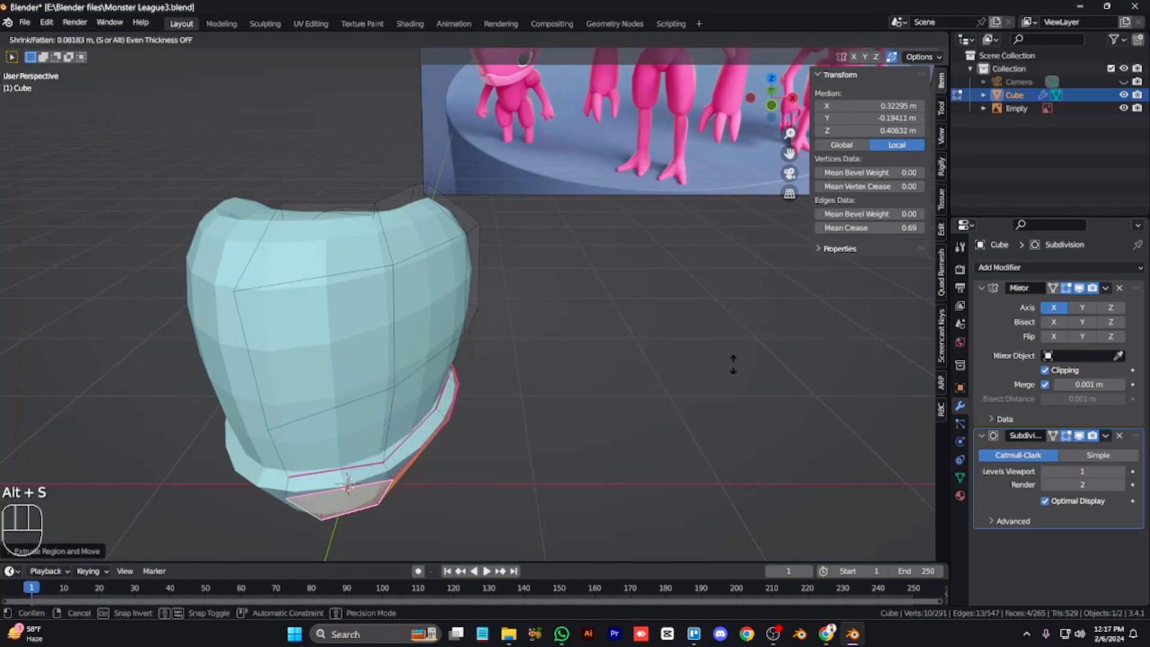
pyautogui.click(735, 366)
pyautogui.press('KP_1')
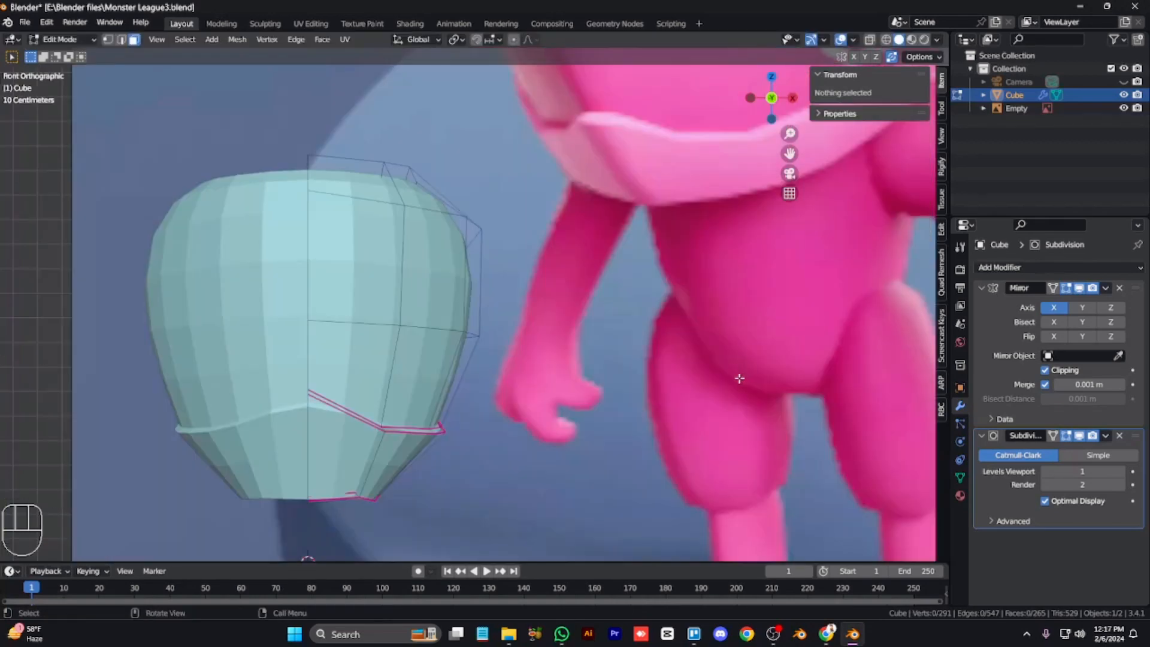
# Undo the extrusion of the lower face row and the crease on its border edges
pyautogui.hotkey('ctrl', 'z')
pyautogui.hotkey('ctrl', 'z')
pyautogui.hotkey('ctrl', 'z')
pyautogui.hotkey('ctrl', 'z')
pyautogui.hotkey('ctrl', 'z')
pyautogui.hotkey('ctrl', 'z')
pyautogui.hotkey('ctrl', 'z')
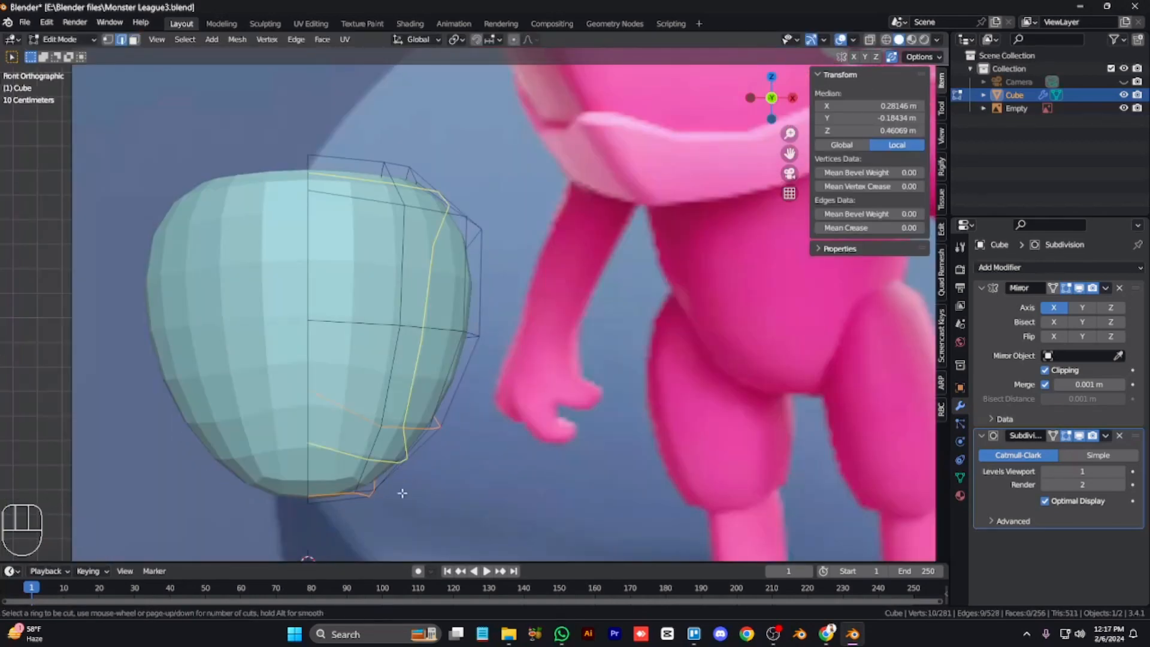
# Cut an edge loop through the head's lowest side faces and slide it toward the underside by about 0.46
pyautogui.press('KP_3')
pyautogui.click(477, 455)
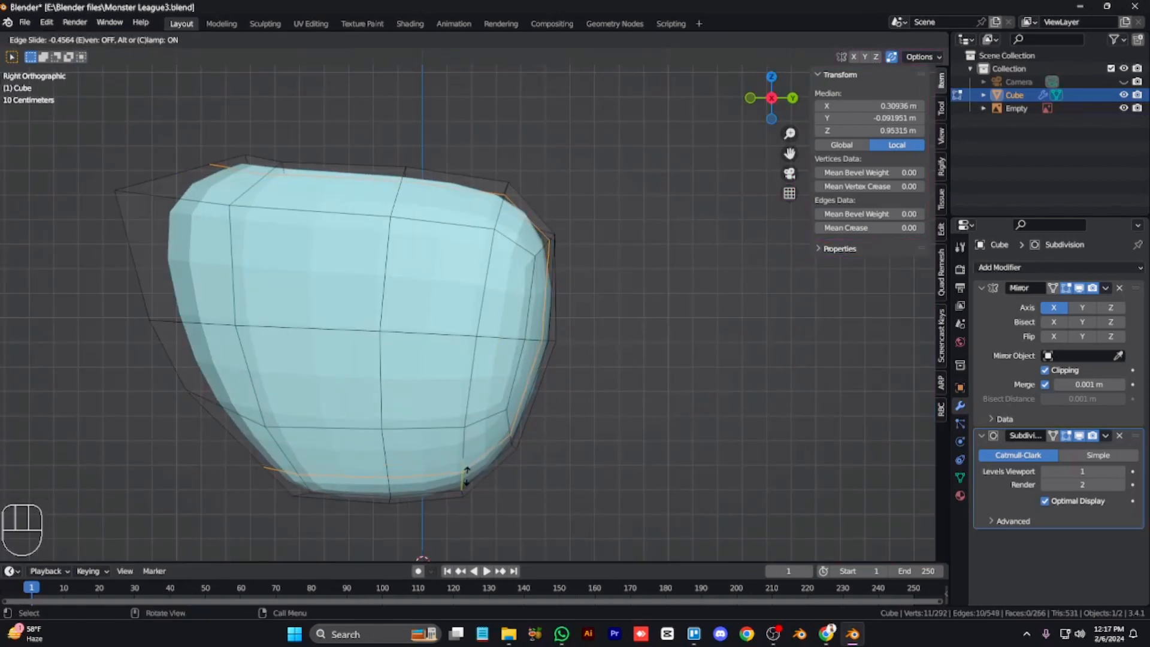
pyautogui.click(467, 476)
# Select the face strip above the new loop on the lower head and crease its border edges to about 0.69
pyautogui.press('KP_1')
pyautogui.press('KP_3')
pyautogui.keyDown('ctrl'); pyautogui.click(265, 455); pyautogui.keyUp('ctrl')
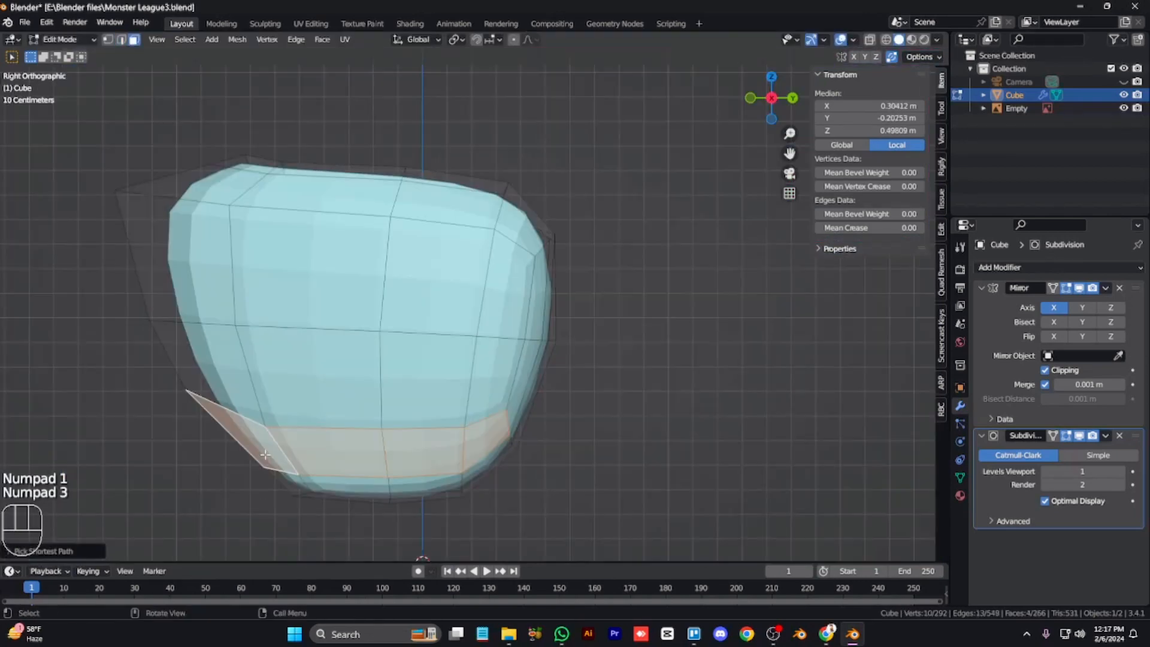
pyautogui.moveTo(869, 228); pyautogui.dragTo(921, 228)
# Extrude the creased lower face strip in place and fatten it slightly outward into a raised jaw band
pyautogui.press('3')
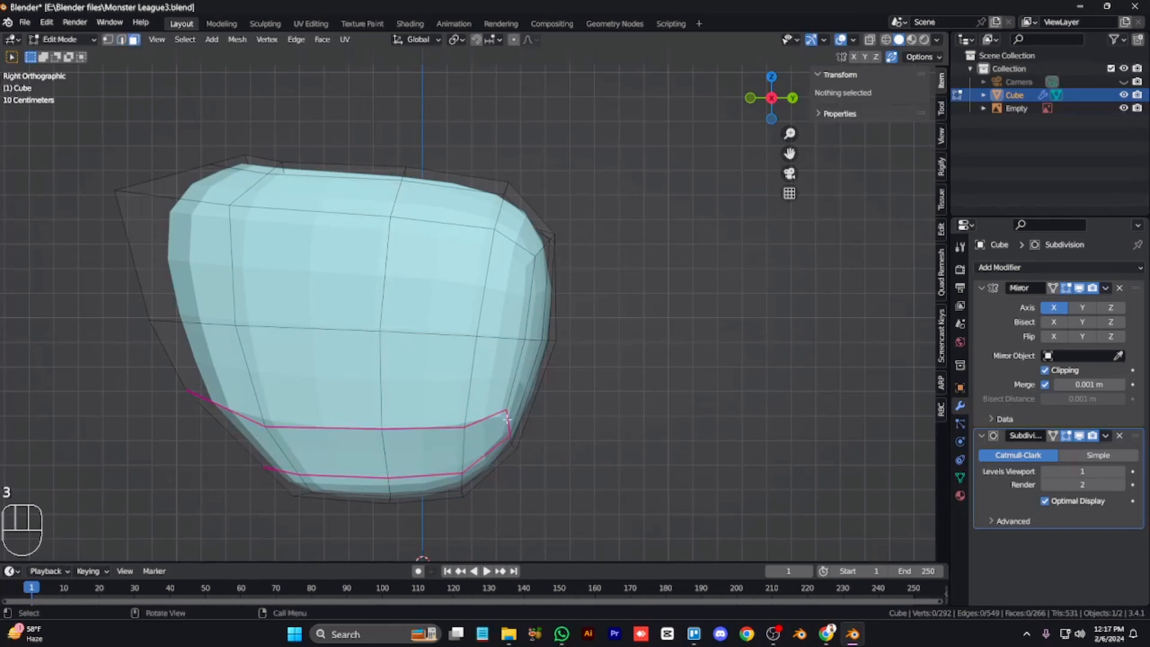
pyautogui.click(484, 442)
pyautogui.keyDown('ctrl'); pyautogui.click(246, 437); pyautogui.keyUp('ctrl')
pyautogui.press('KP_1')
pyautogui.press('e')
pyautogui.rightClick(247, 437)
pyautogui.hotkey('alt', 's')
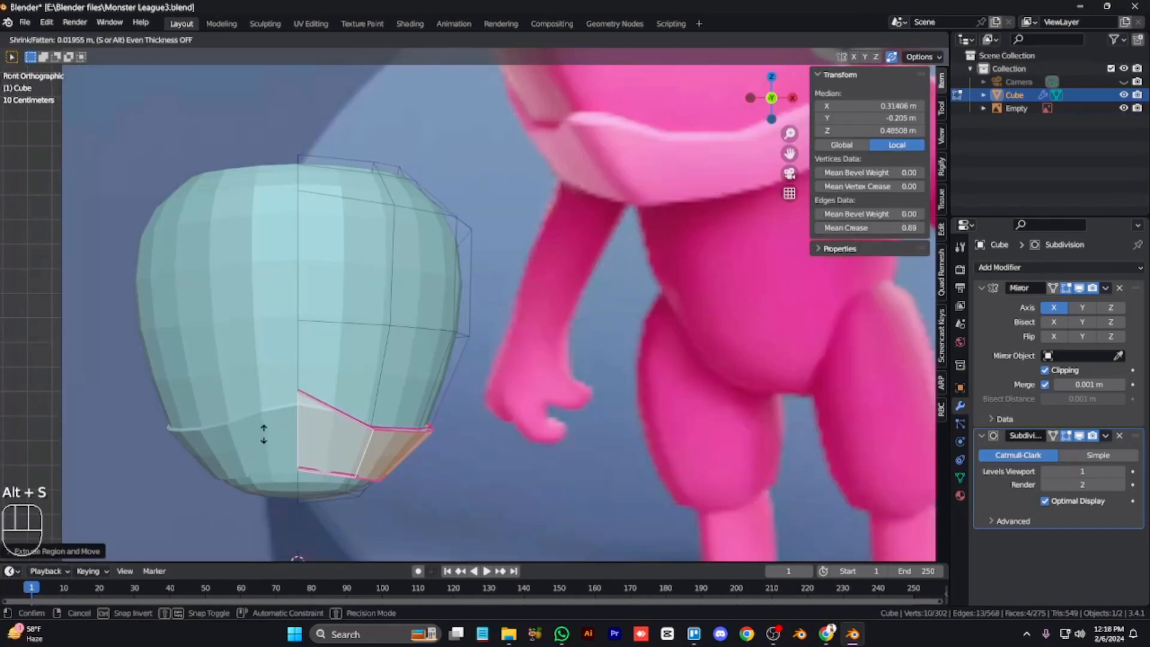
pyautogui.rightClick(276, 430)
pyautogui.hotkey('alt', 's')
pyautogui.click(280, 431)
# Select the inner and outer edges of the raised jaw band and reset their mean crease to 0.00
pyautogui.hotkey('alt', 'z')
pyautogui.hotkey('alt', 'z')
pyautogui.press('ctrl+KP_Add')
pyautogui.press('KP_6')
pyautogui.press('KP_6')
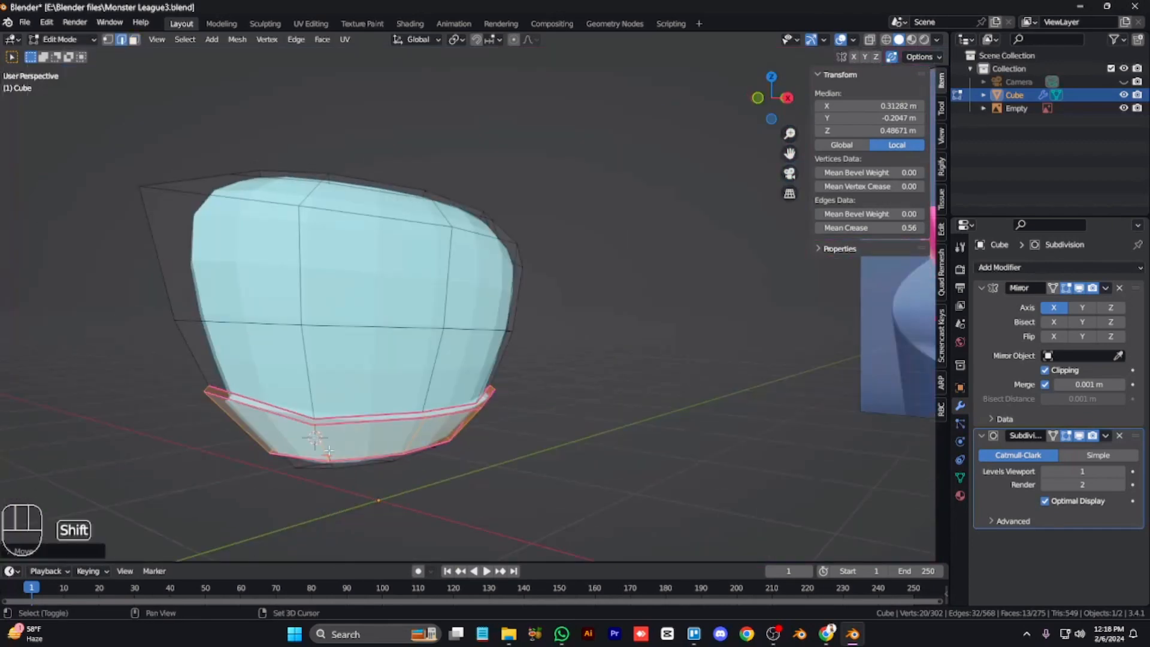
pyautogui.press('KP_6')
pyautogui.press('KP_6')
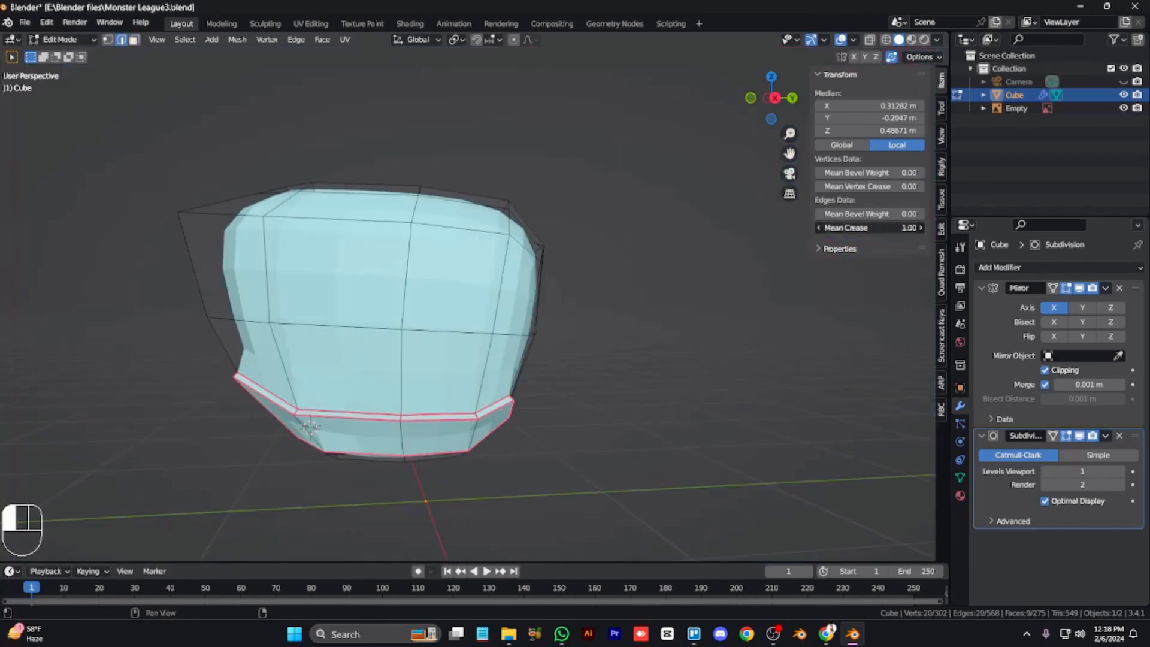
pyautogui.hotkey('ctrl', 'z')
pyautogui.moveTo(852, 229); pyautogui.dragTo(841, 228)
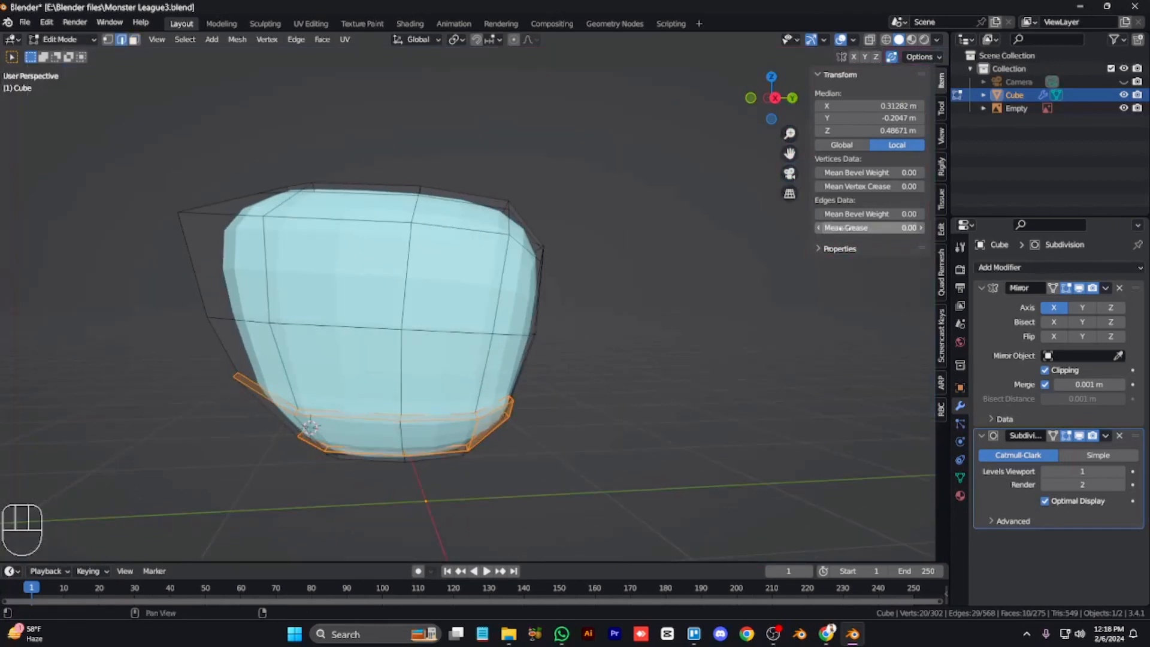
# Select the edge rows where the jaw band meets the head and raise their mean crease
pyautogui.keyDown('alt'); pyautogui.click(429, 412); pyautogui.keyUp('alt')
pyautogui.hotkey('alt', 'z')
pyautogui.press('KP_4')
pyautogui.press('KP_4')
pyautogui.press('KP_4')
pyautogui.press('KP_4')
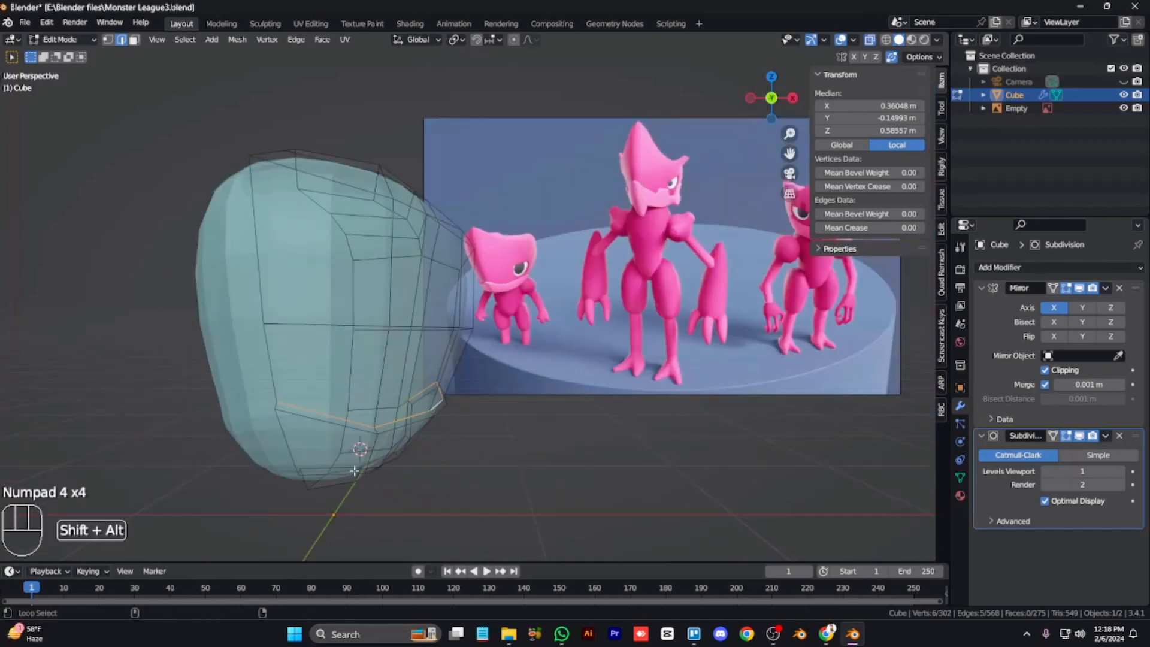
pyautogui.moveTo(835, 227); pyautogui.dragTo(886, 227)
pyautogui.hotkey('alt', 'z')
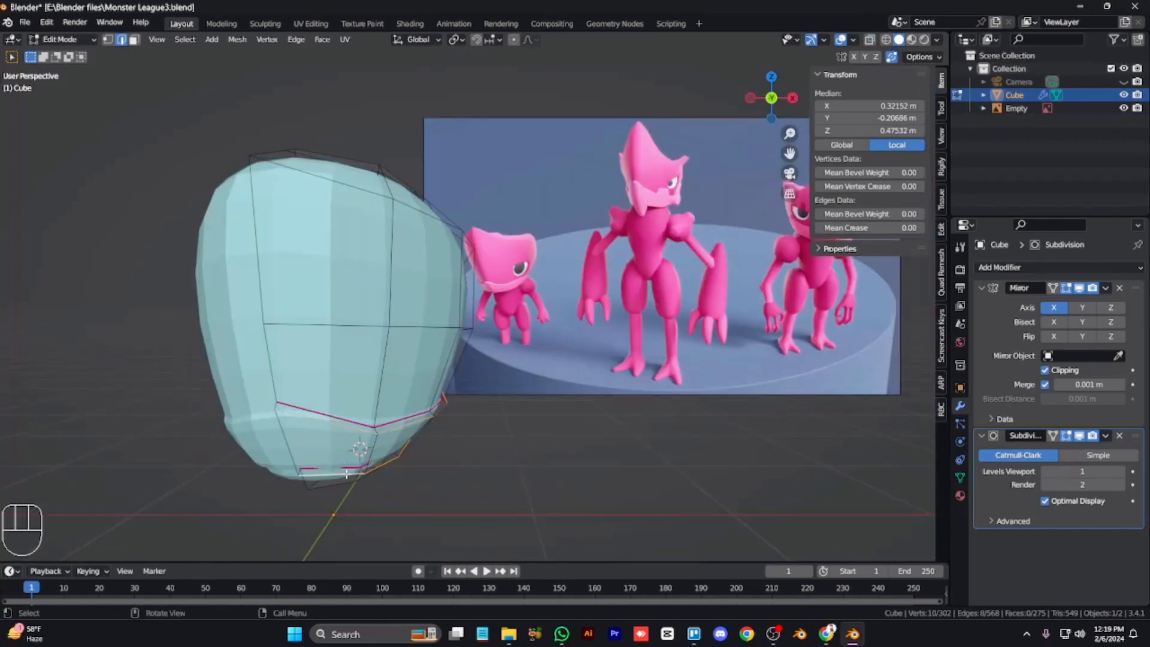
# Select the edges across the jaw band's rim thickness and set their mean crease to 1.00
pyautogui.press('KP_6')
pyautogui.press('KP_6')
pyautogui.press('2')
pyautogui.press('3')
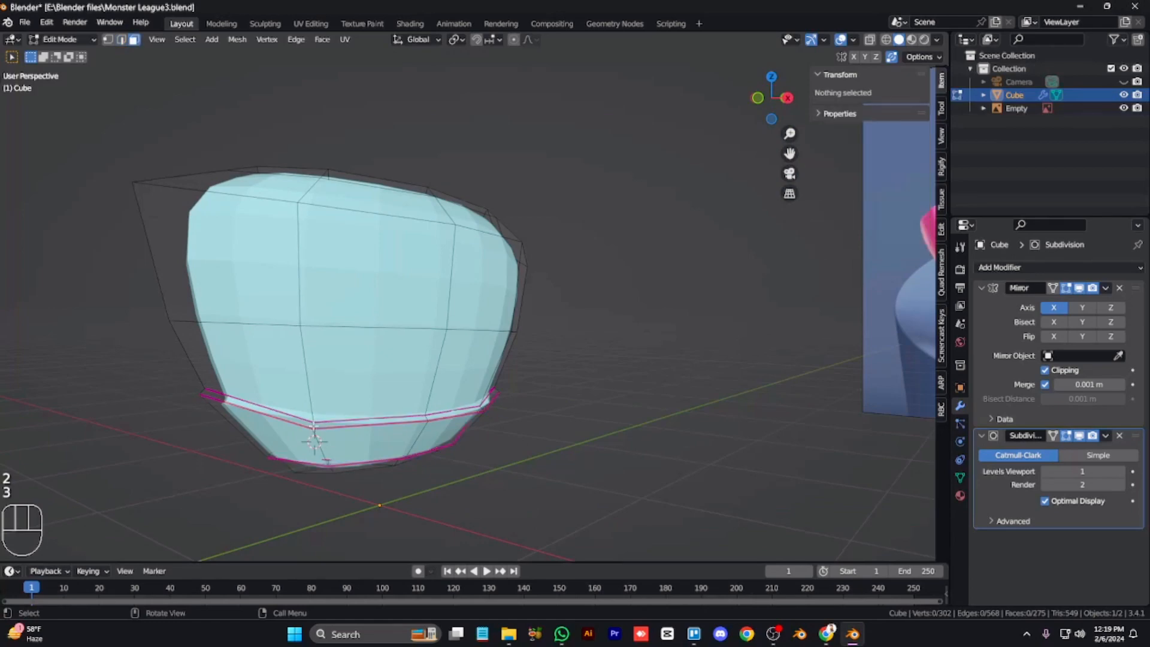
pyautogui.keyDown('alt'); pyautogui.click(314, 426); pyautogui.keyUp('alt')
pyautogui.press('1')
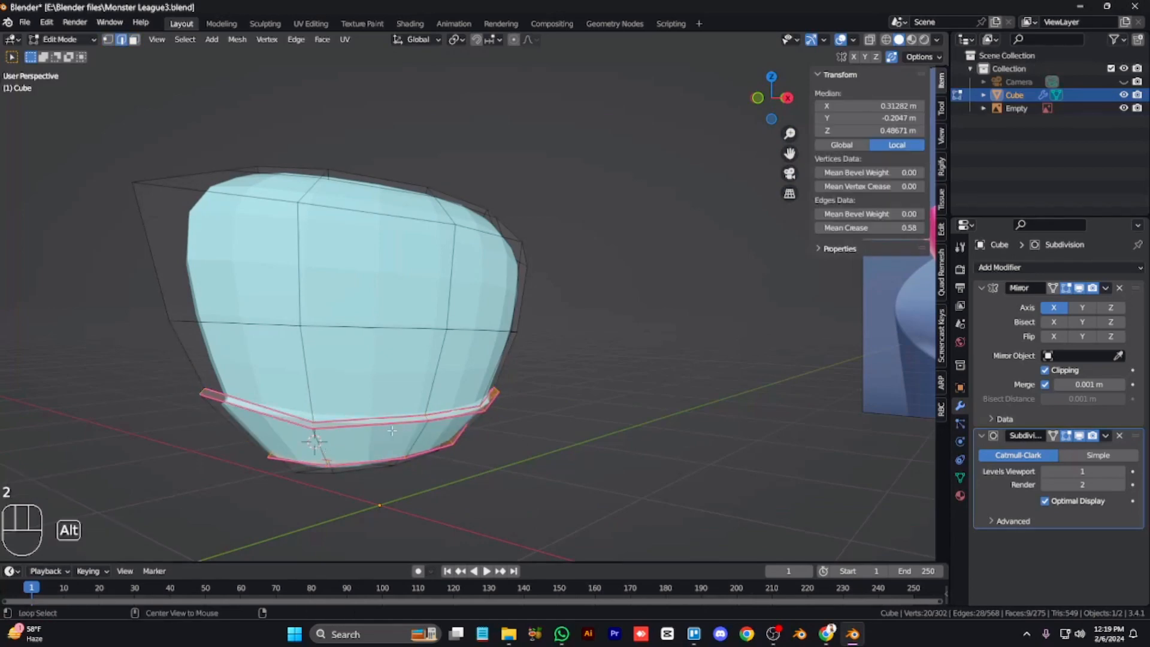
pyautogui.hotkey('alt', 'z')
pyautogui.hotkey('alt', 'z')
pyautogui.moveTo(838, 227); pyautogui.dragTo(898, 228)
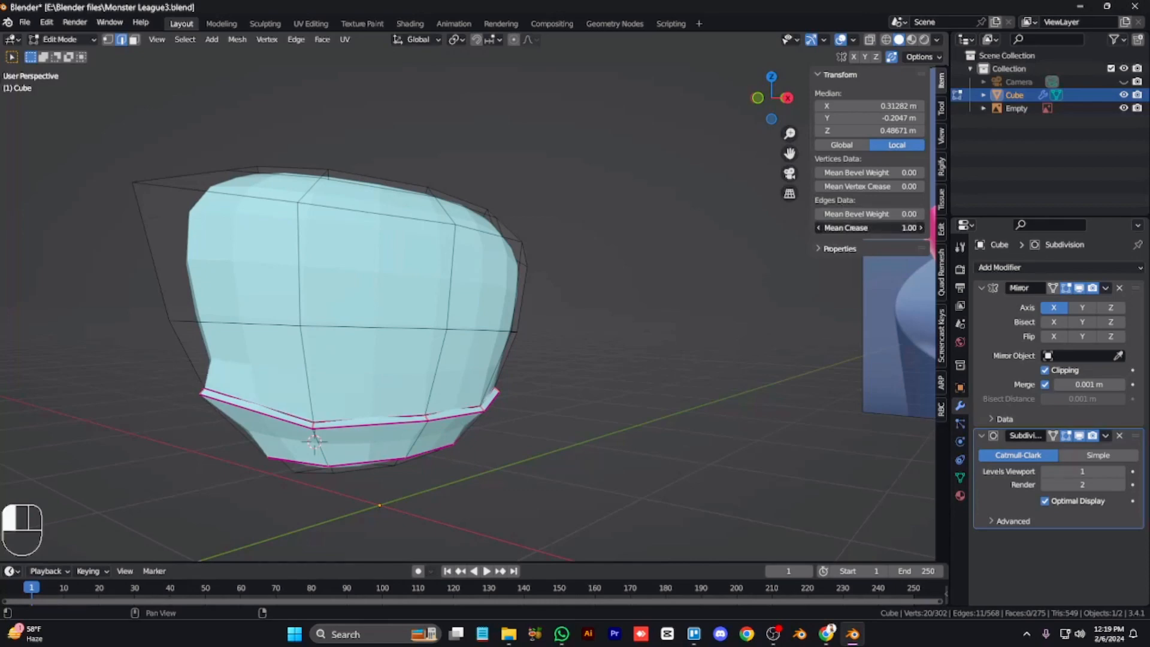
# Select the vertical edges running across the jaw band's outer face and raise their mean crease
pyautogui.keyDown('alt'); pyautogui.click(326, 421); pyautogui.keyUp('alt')
pyautogui.hotkey('alt', 'z')
pyautogui.click(686, 323)
pyautogui.hotkey('alt', 'z')
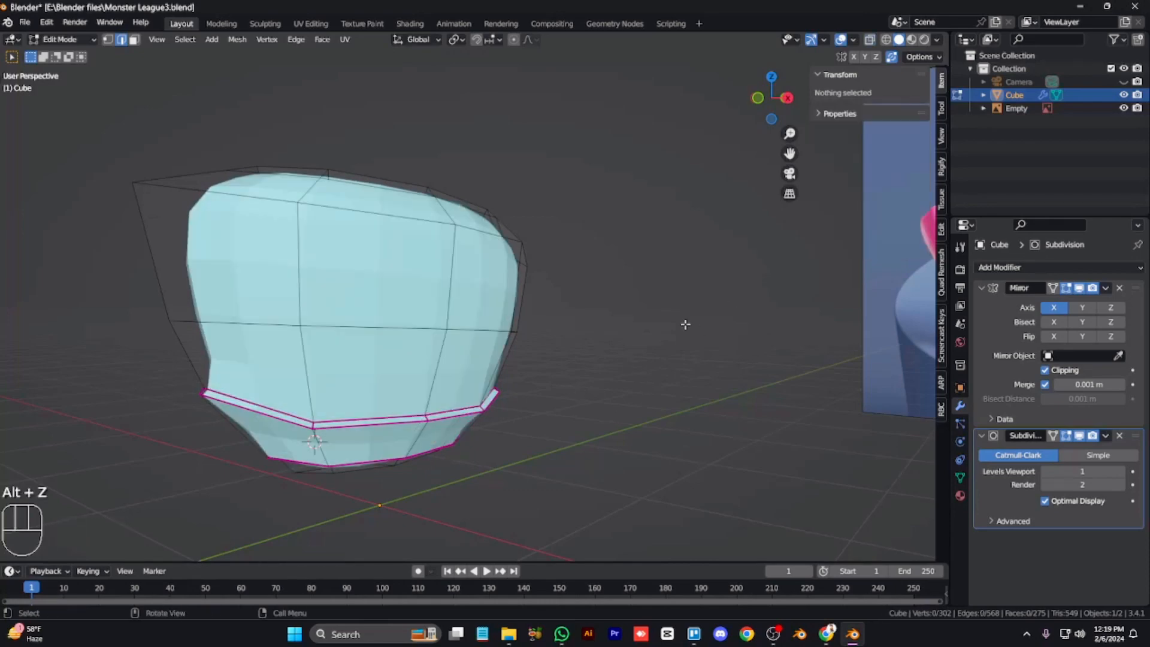
pyautogui.press('KP_1')
pyautogui.press('KP_3')
pyautogui.keyDown('shift'); pyautogui.click(403, 469); pyautogui.keyUp('shift')
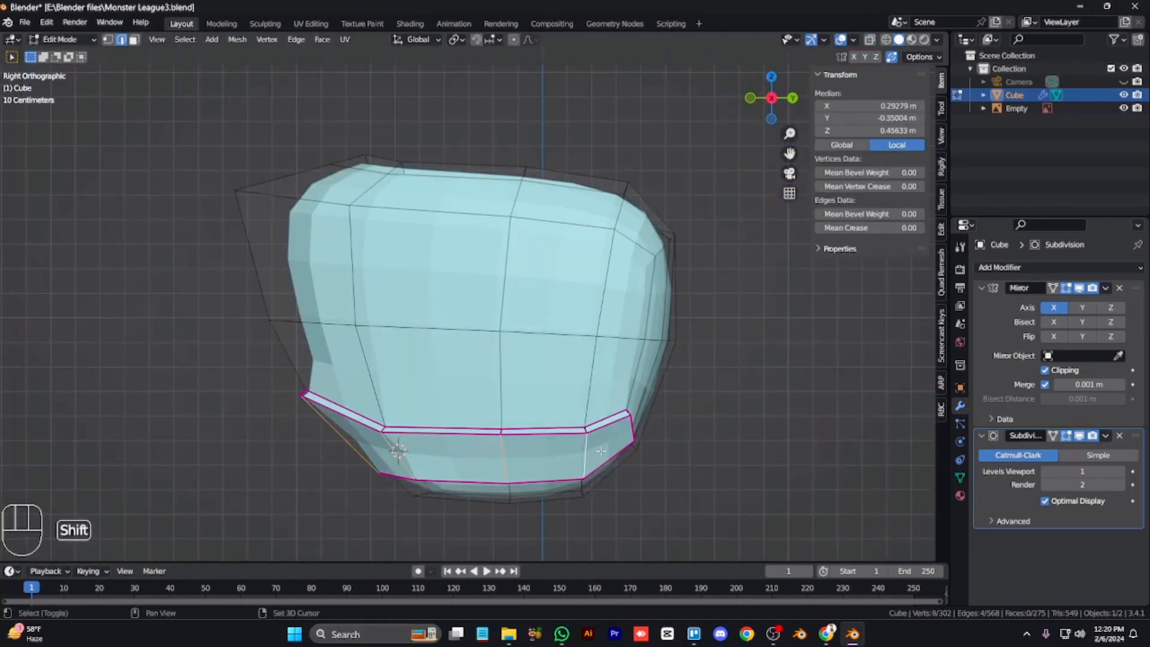
pyautogui.press('KP_4')
pyautogui.press('KP_4')
pyautogui.press('KP_4')
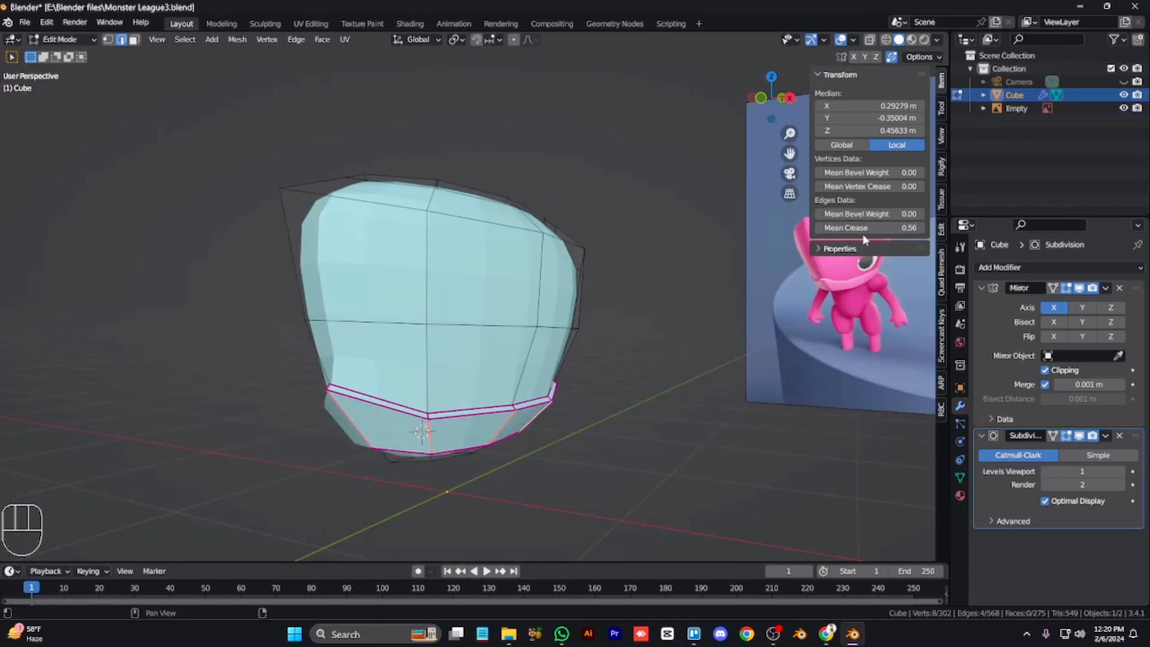
# Select the centreline edges down the front of the head above the jaw band and raise their mean crease
pyautogui.press('Tab')
pyautogui.press('KP_4')
pyautogui.press('KP_3')
pyautogui.press('Tab')
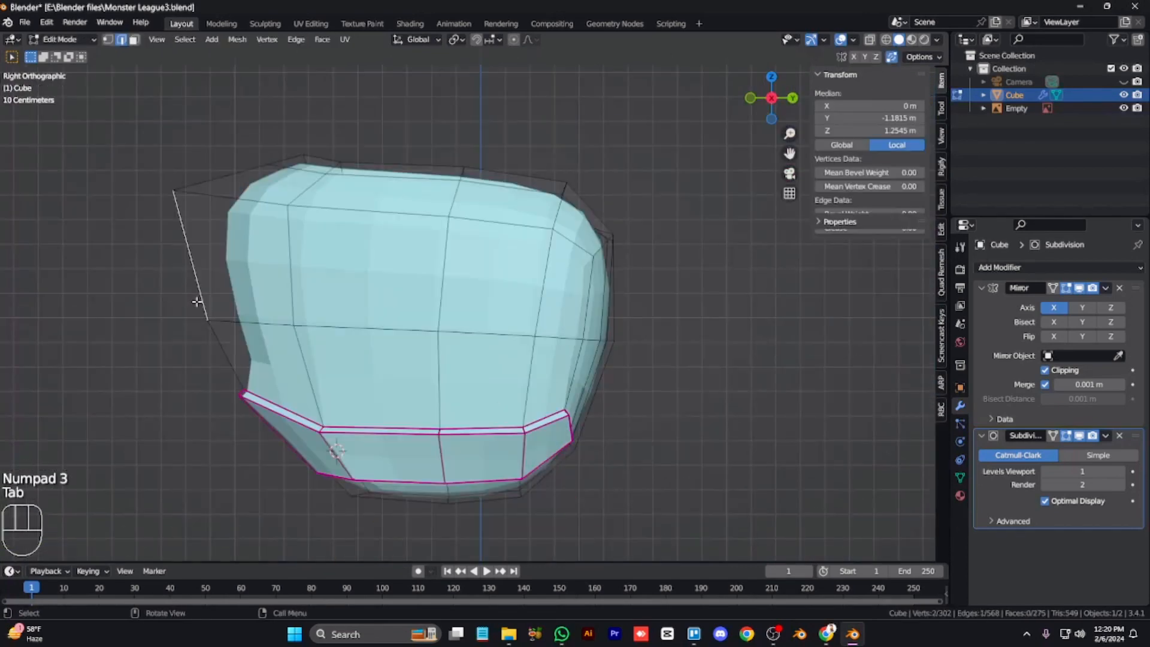
pyautogui.moveTo(845, 229); pyautogui.dragTo(874, 229)
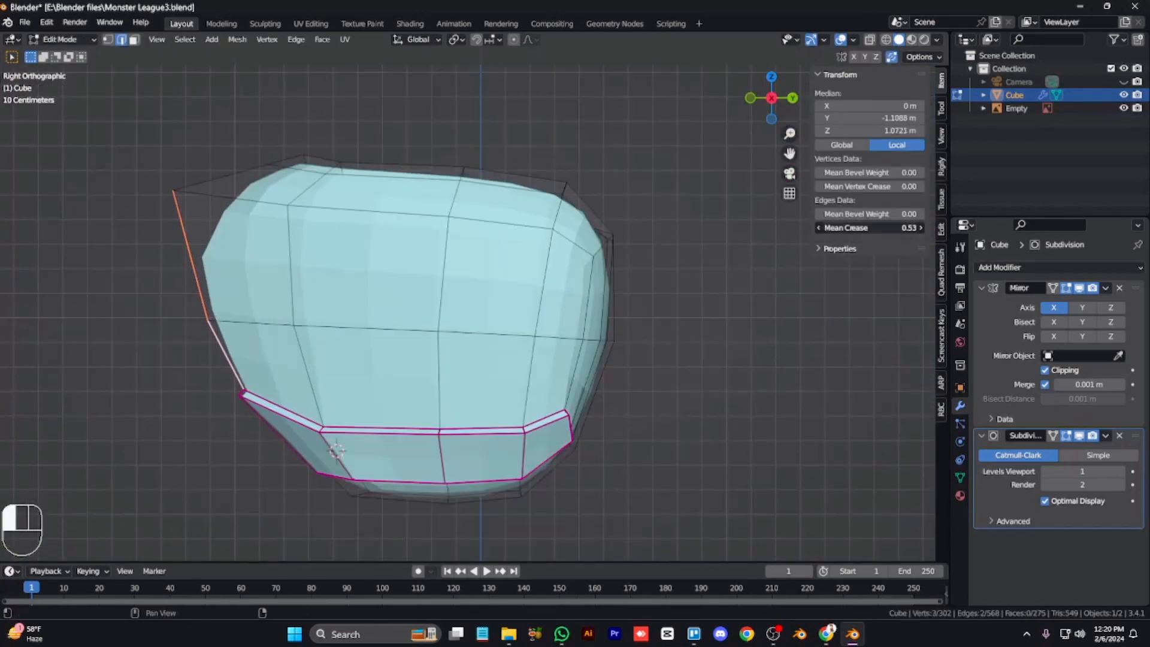
pyautogui.press('g')
pyautogui.press('y')
pyautogui.rightClick(264, 393)
# Select the jaw band's outer faces and fatten them slightly outward
pyautogui.press('3')
pyautogui.click(544, 453)
pyautogui.keyDown('ctrl'); pyautogui.click(299, 441); pyautogui.keyUp('ctrl')
pyautogui.hotkey('alt', 's')
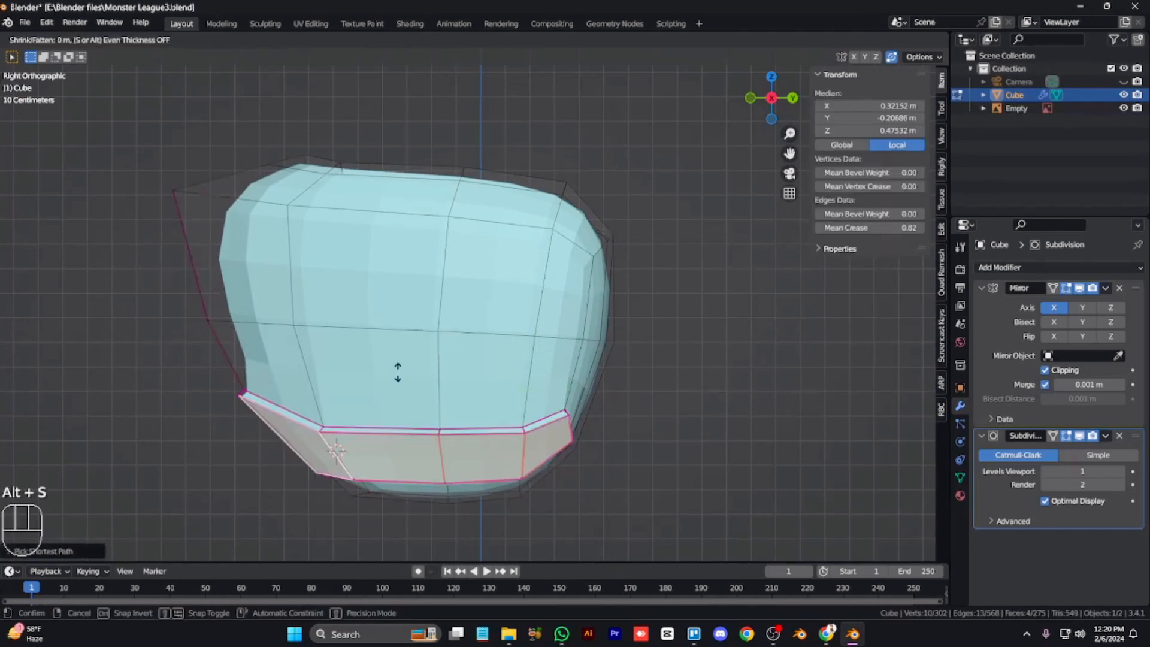
pyautogui.click(424, 369)
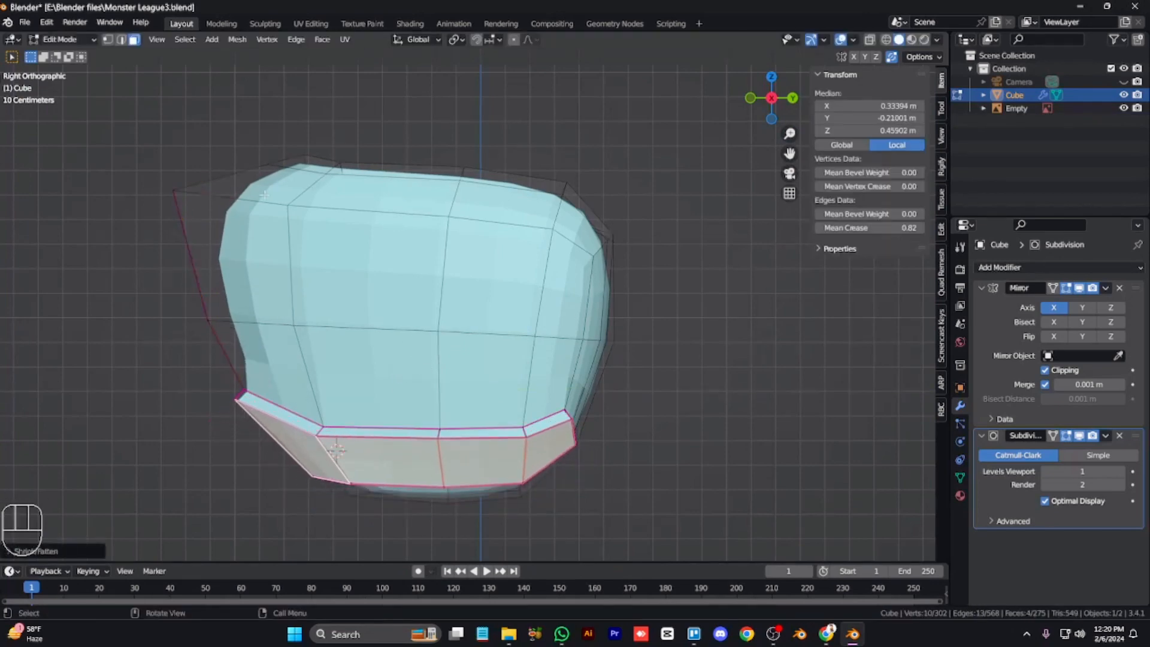
# Select the two centreline edges along the front of the head's top and raise their mean crease slightly
pyautogui.press('2')
pyautogui.click(230, 175)
pyautogui.keyDown('shift'); pyautogui.click(287, 160); pyautogui.keyUp('shift')
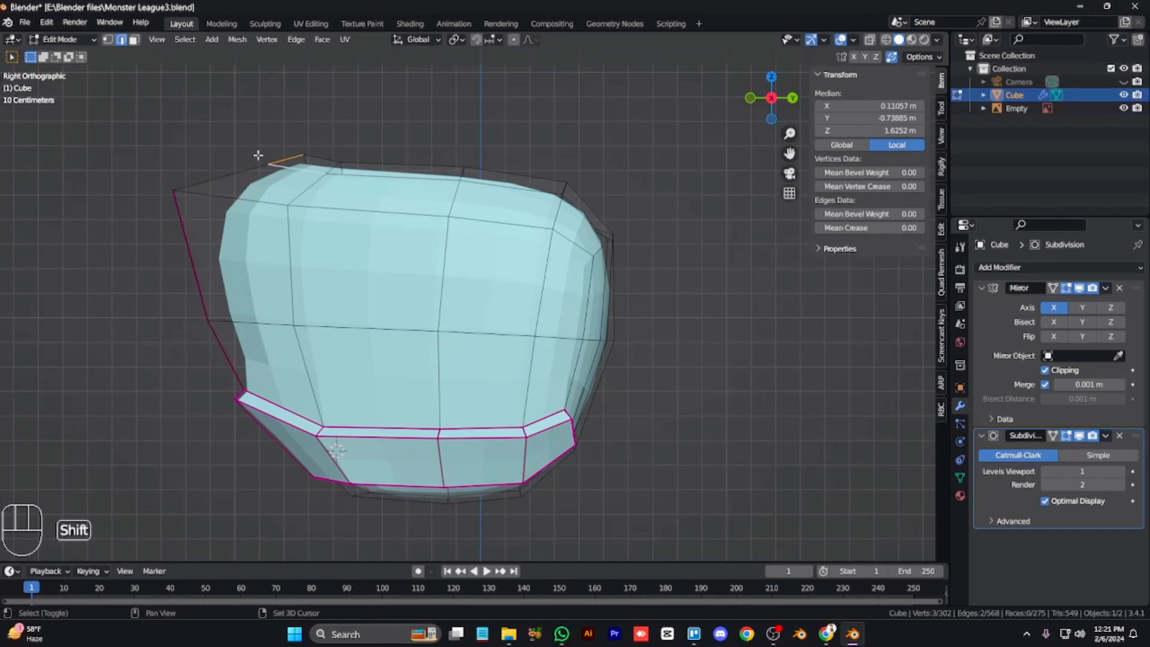
pyautogui.moveTo(838, 228); pyautogui.dragTo(869, 228)
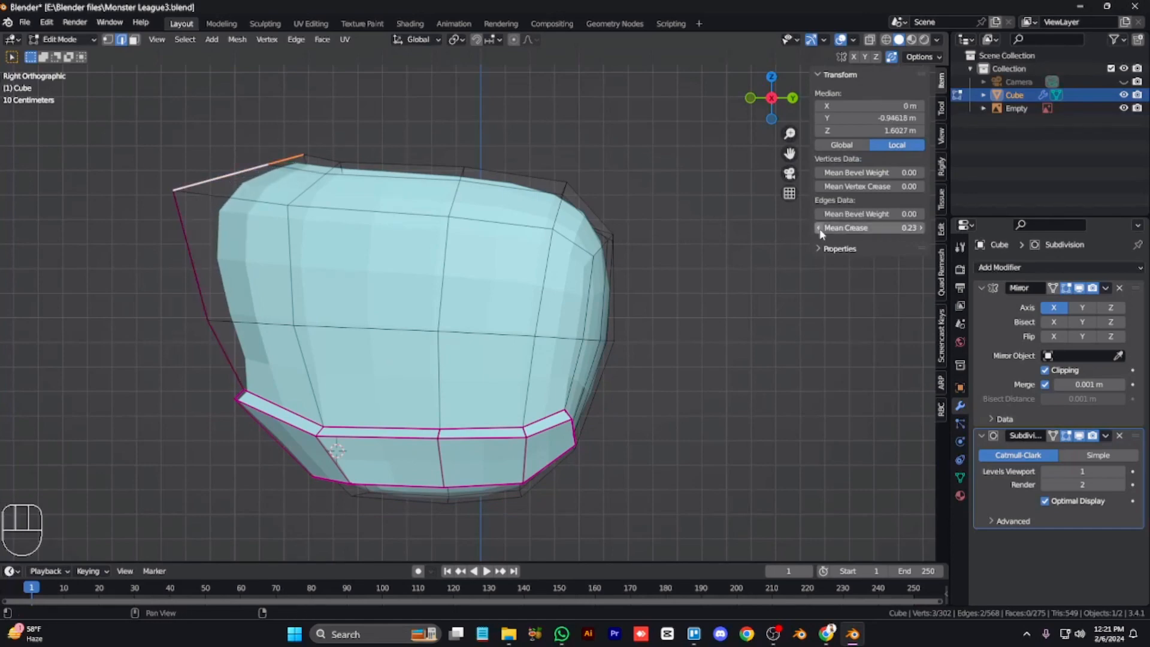
# Reveal the hidden body parts around the head and clear the selection
pyautogui.press('Tab')
pyautogui.press('KP_8')
pyautogui.press('KP_4')
pyautogui.press('KP_4')
pyautogui.press('KP_4')
pyautogui.press('KP_4')
pyautogui.press('KP_4')
pyautogui.press('Tab')
pyautogui.press('Tab')
pyautogui.hotkey('alt', 'h')
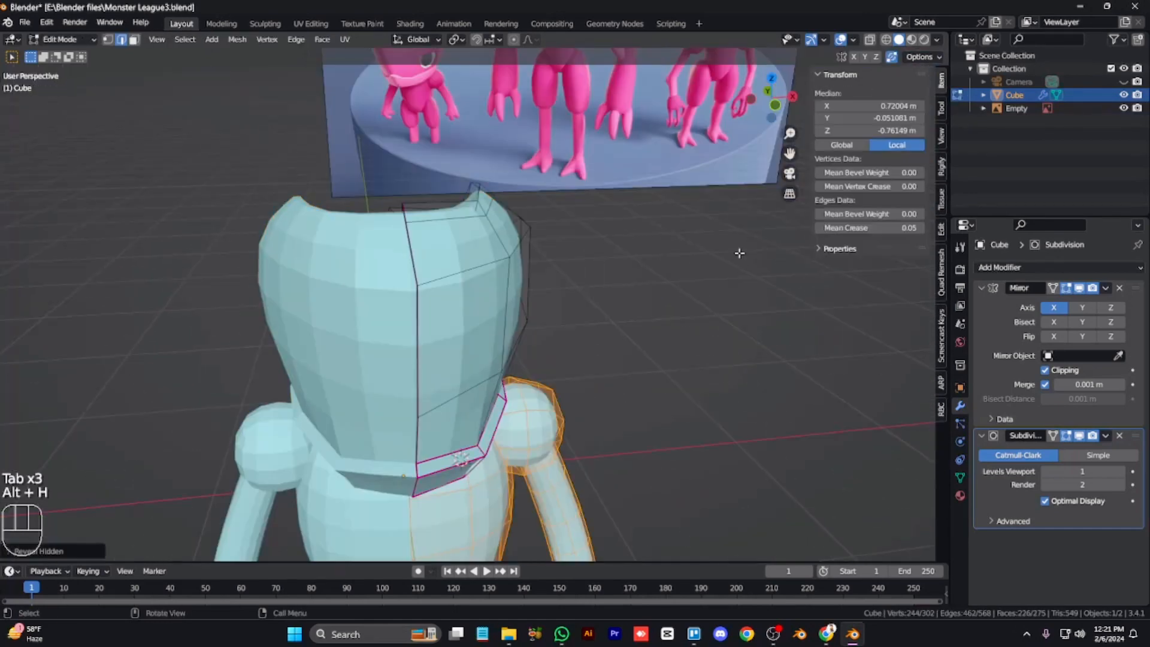
pyautogui.click(739, 253)
# Select the row of faces along the head's top rim and scale it flat vertically
pyautogui.press('KP_6')
pyautogui.press('KP_6')
pyautogui.press('KP_6')
pyautogui.hotkey('ctrl', 'z')
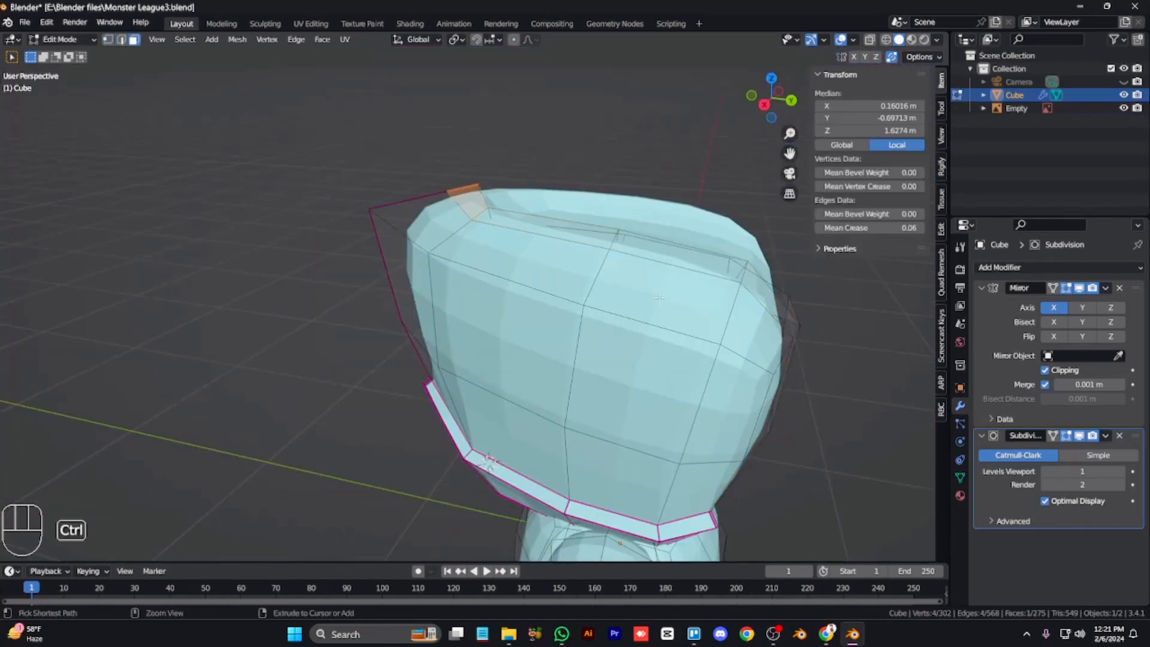
pyautogui.keyDown('ctrl'); pyautogui.click(730, 271); pyautogui.keyUp('ctrl')
pyautogui.press('s')
pyautogui.press('Escape')
pyautogui.press('KP_3')
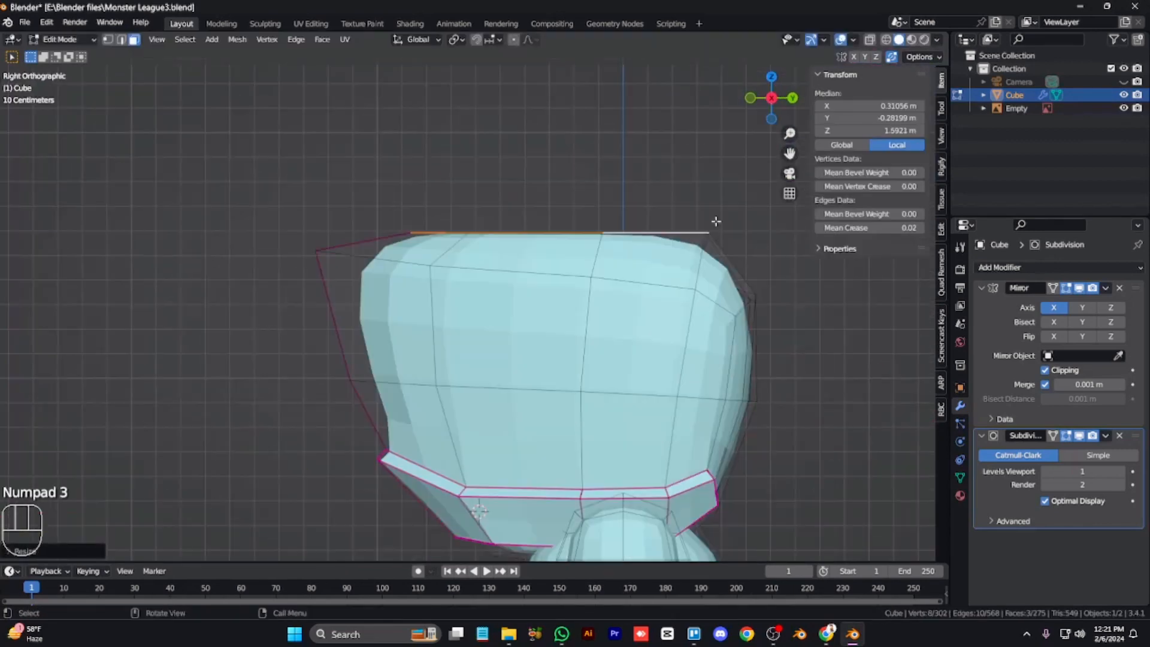
# Rotate the flattened top rim faces in side view so the rim slopes down toward the back of the head
pyautogui.press('r')
pyautogui.click(723, 232)
pyautogui.press('KP_6')
pyautogui.press('KP_8')
pyautogui.press('KP_1')
pyautogui.press('KP_3')
# Move the head's front top vertex up and slightly back to form a raised tip
pyautogui.press('1')
pyautogui.click(313, 246)
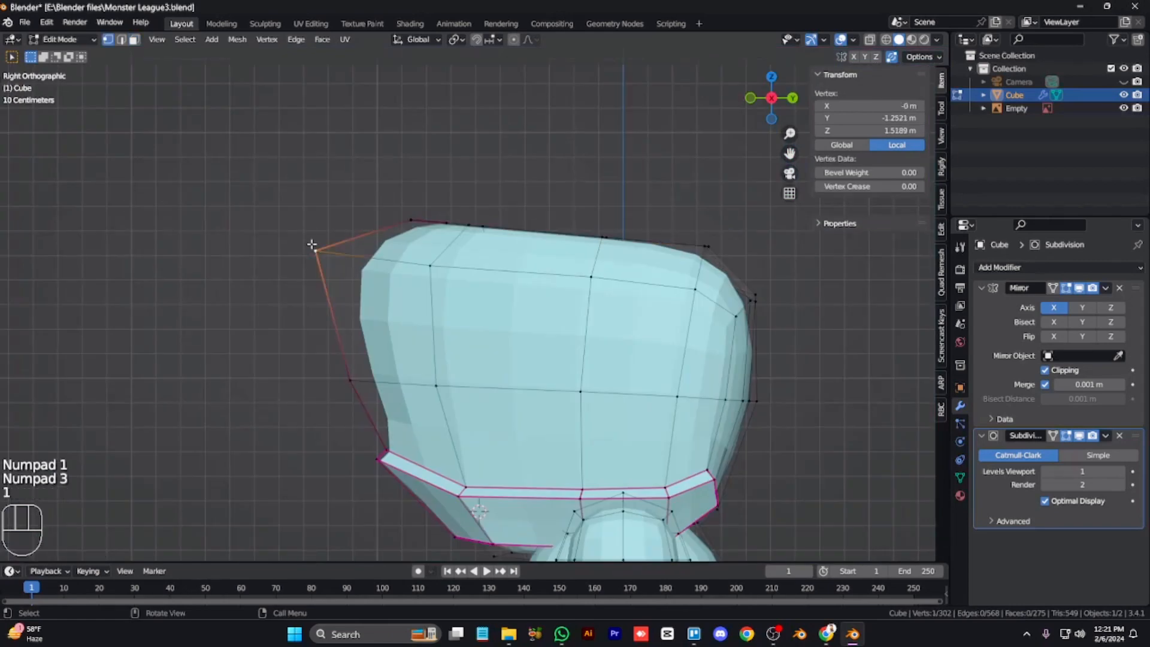
pyautogui.press('g')
pyautogui.click(371, 251)
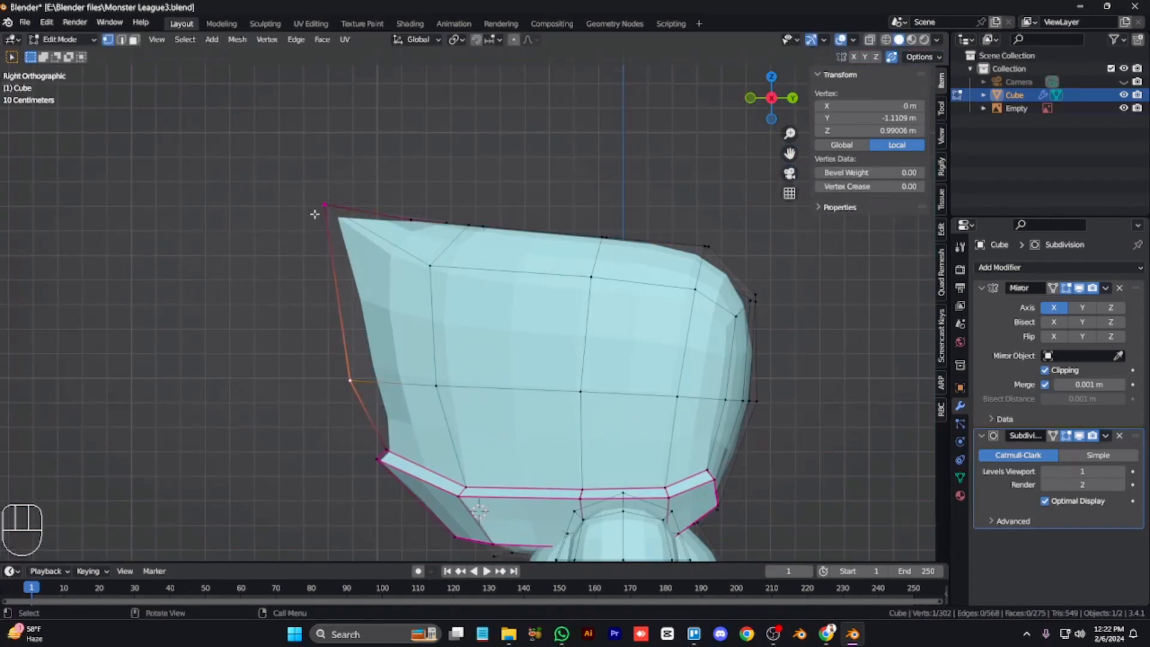
pyautogui.click(533, 177)
pyautogui.hotkey('alt', 'z')
pyautogui.hotkey('alt', 'z')
# Select the inner rim edges around the recess on top of the head and raise their mean crease
pyautogui.press('KP_4')
pyautogui.press('KP_8')
pyautogui.press('KP_6')
pyautogui.press('KP_6')
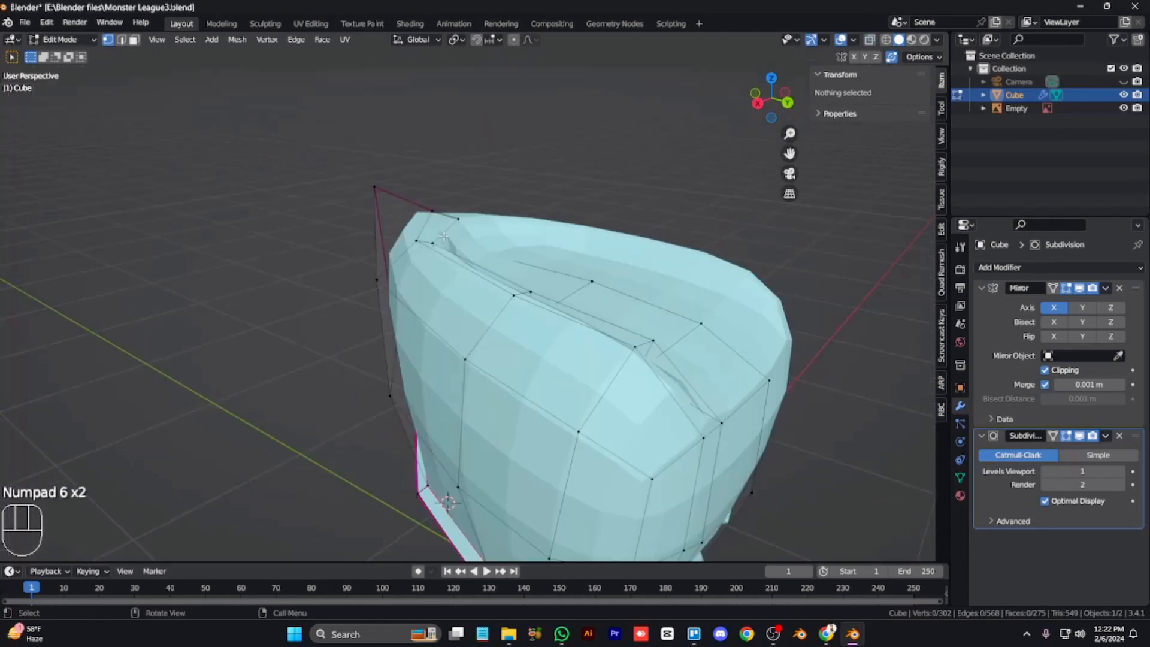
pyautogui.keyDown('alt'); pyautogui.click(462, 257); pyautogui.keyUp('alt')
pyautogui.click(491, 166)
pyautogui.press('Tab')
pyautogui.press('KP_4')
pyautogui.press('KP_4')
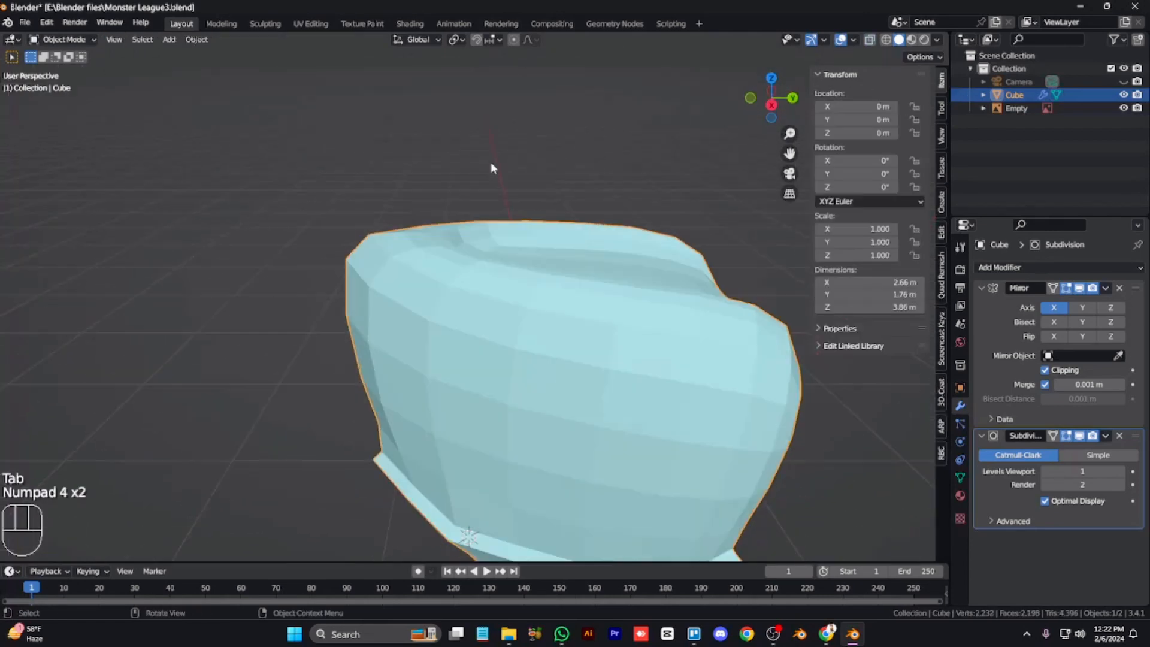
# Select the edges where the recess wall meets its floor, through to the rear corner, and raise their mean crease
pyautogui.press('KP_6')
pyautogui.press('KP_6')
pyautogui.press('KP_6')
pyautogui.press('Tab')
pyautogui.hotkey('alt', 'z')
pyautogui.keyDown('alt'); pyautogui.click(479, 252); pyautogui.keyUp('alt')
pyautogui.hotkey('alt', 'z')
pyautogui.hotkey('alt', 'z')
pyautogui.press('KP_6')
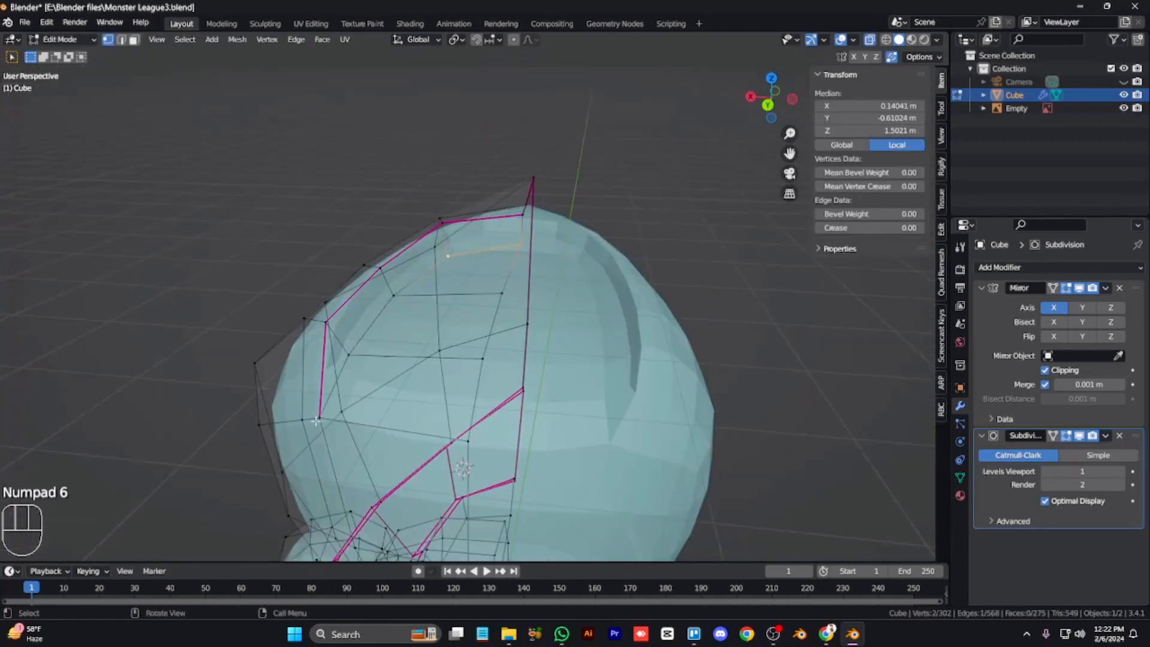
pyautogui.keyDown('ctrl'); pyautogui.click(318, 419); pyautogui.keyUp('ctrl')
pyautogui.hotkey('alt', 'z')
pyautogui.moveTo(862, 228); pyautogui.dragTo(925, 228)
pyautogui.click(320, 418)
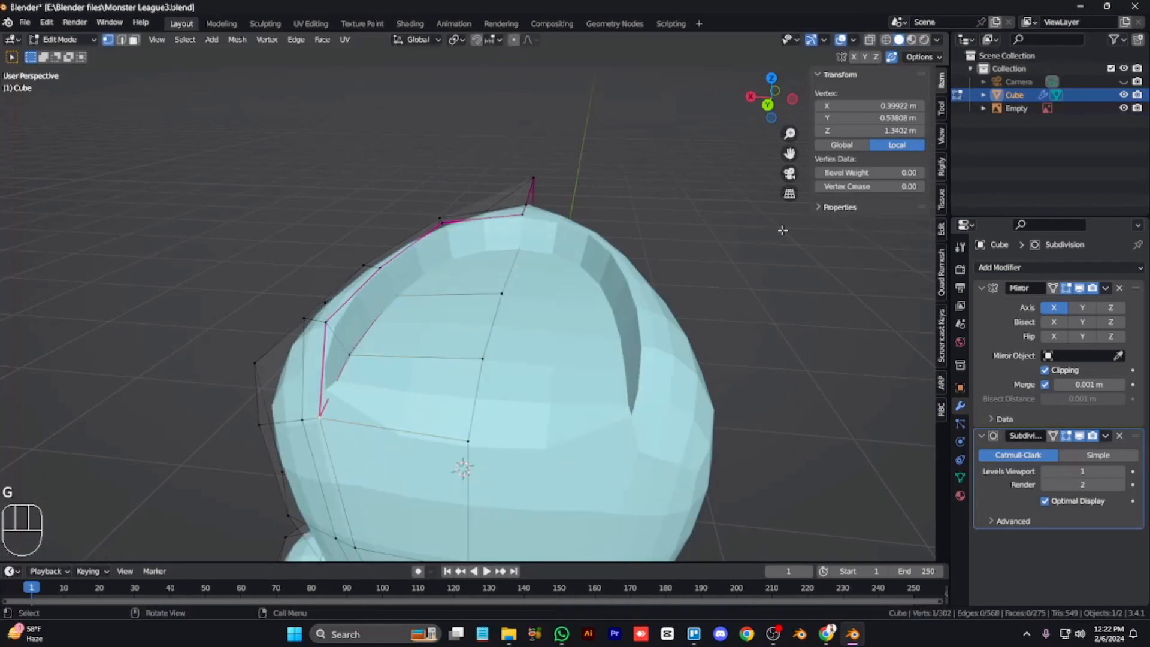
# Examine the reshaped head from several sides and compare it with the small pink monster in the reference image
pyautogui.press('Tab')
pyautogui.press('KP_4')
pyautogui.press('KP_4')
pyautogui.press('KP_4')
pyautogui.press('KP_4')
pyautogui.press('KP_4')
pyautogui.press('KP_4')
pyautogui.press('KP_4')
pyautogui.press('KP_2')
pyautogui.press('KP_Subtract')
pyautogui.press('KP_Subtract')
pyautogui.press('KP_Add')
pyautogui.press('KP_Add')
pyautogui.press('KP_1')
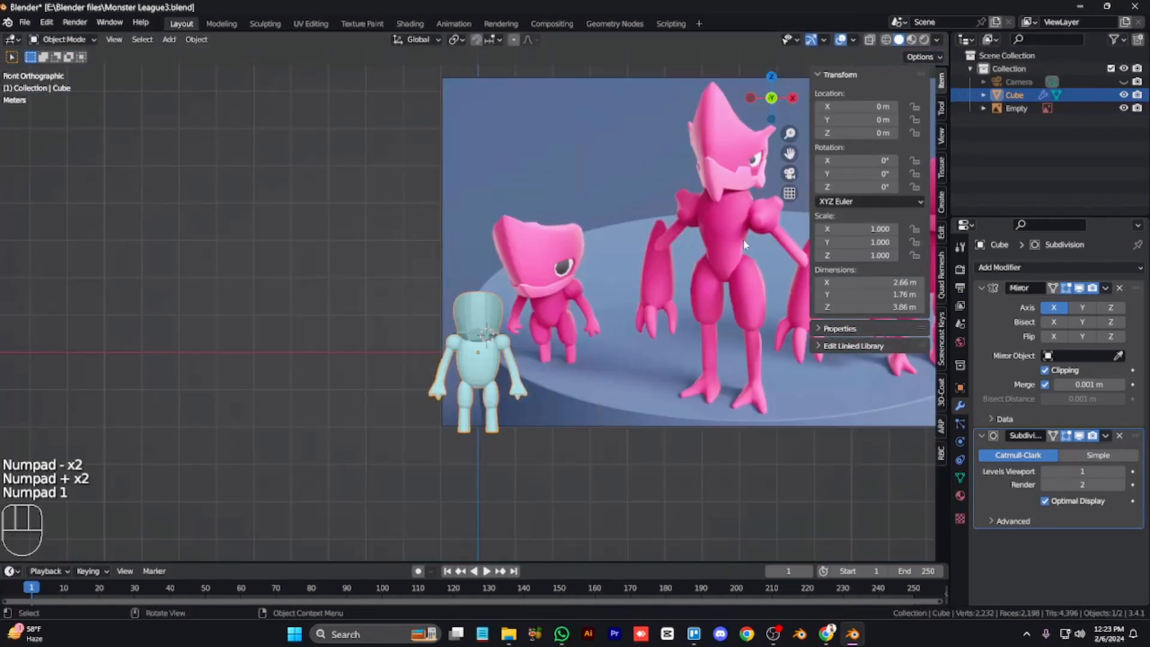
pyautogui.press('KP_Add')
pyautogui.press('KP_Add')
pyautogui.press('KP_Add')
pyautogui.press('KP_Add')
pyautogui.press('KP_Add')
pyautogui.press('KP_Add')
pyautogui.press('ctrl+KP_5')
pyautogui.press('ctrl+KP_2')
pyautogui.press('ctrl+KP_2')
pyautogui.press('ctrl+KP_2')
pyautogui.press('ctrl+KP_2')
pyautogui.press('ctrl+KP_2')
pyautogui.press('ctrl+KP_2')
# Hide the arms and legs so that only the head and torso remain, and switch to face selection
pyautogui.press('Tab')
pyautogui.hotkey('alt', 'z')
pyautogui.press('l')
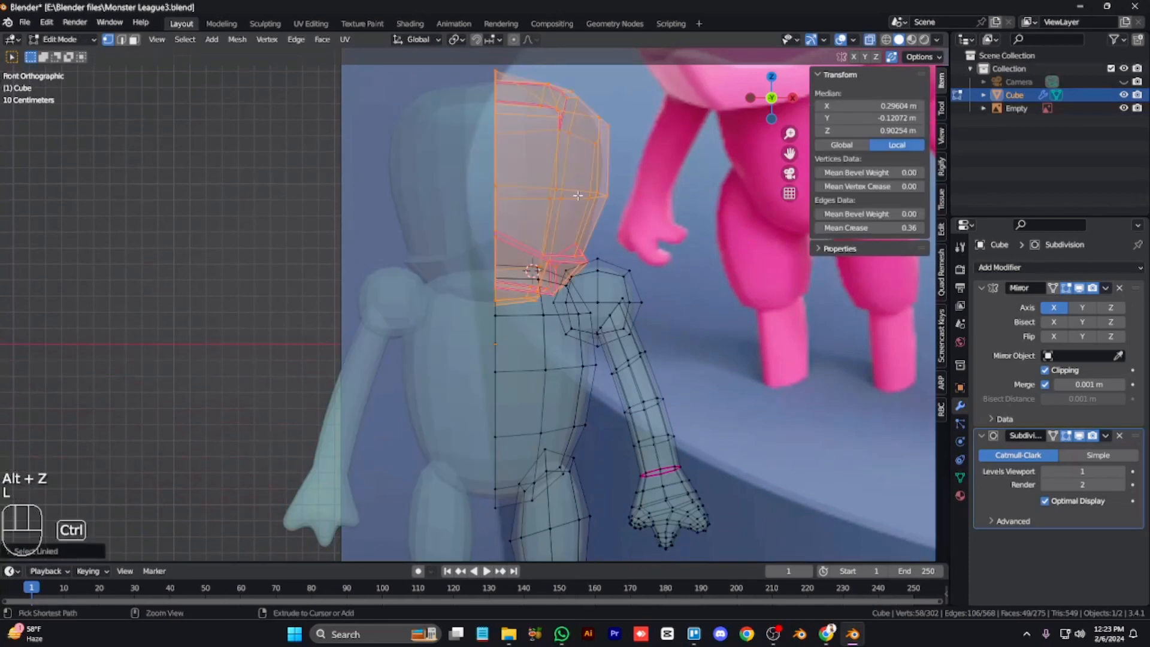
pyautogui.hotkey('ctrl', 'i')
pyautogui.press('h')
pyautogui.hotkey('alt', 'z')
pyautogui.hotkey('alt', 'z')
pyautogui.press('3')
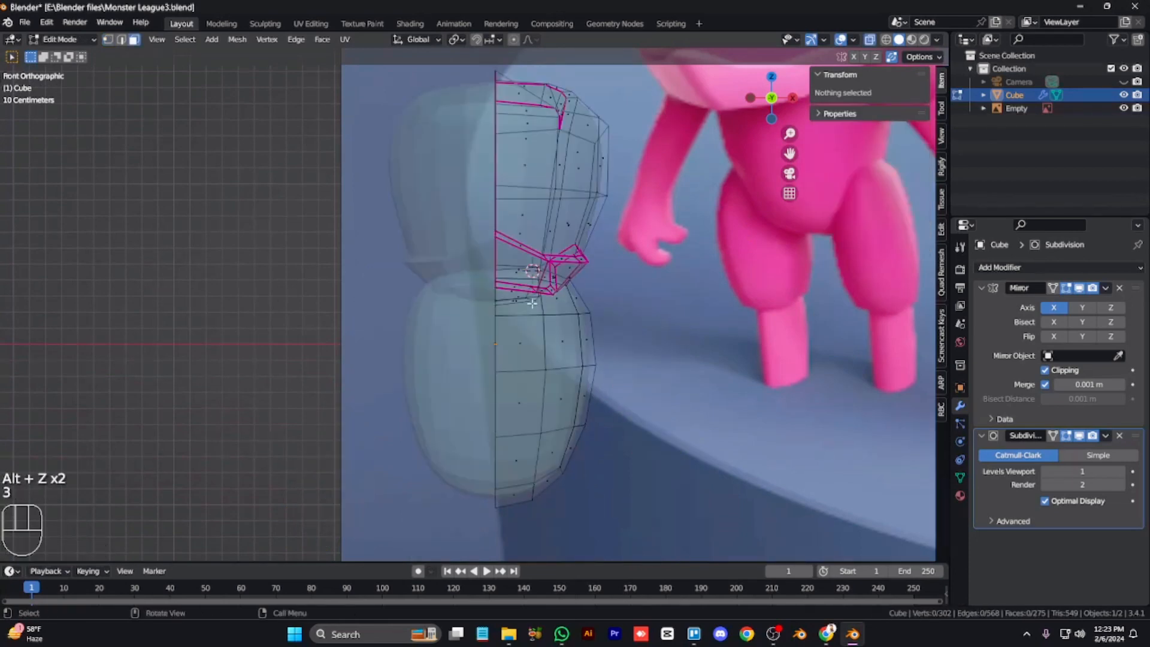
# Select the two faces under the head and move them up about 0.04 m along Z
pyautogui.moveTo(505, 302); pyautogui.dragTo(504, 298)
pyautogui.hotkey('alt', 'z')
pyautogui.press('KP_3')
pyautogui.hotkey('alt', 'z')
pyautogui.press('g')
pyautogui.press('z')
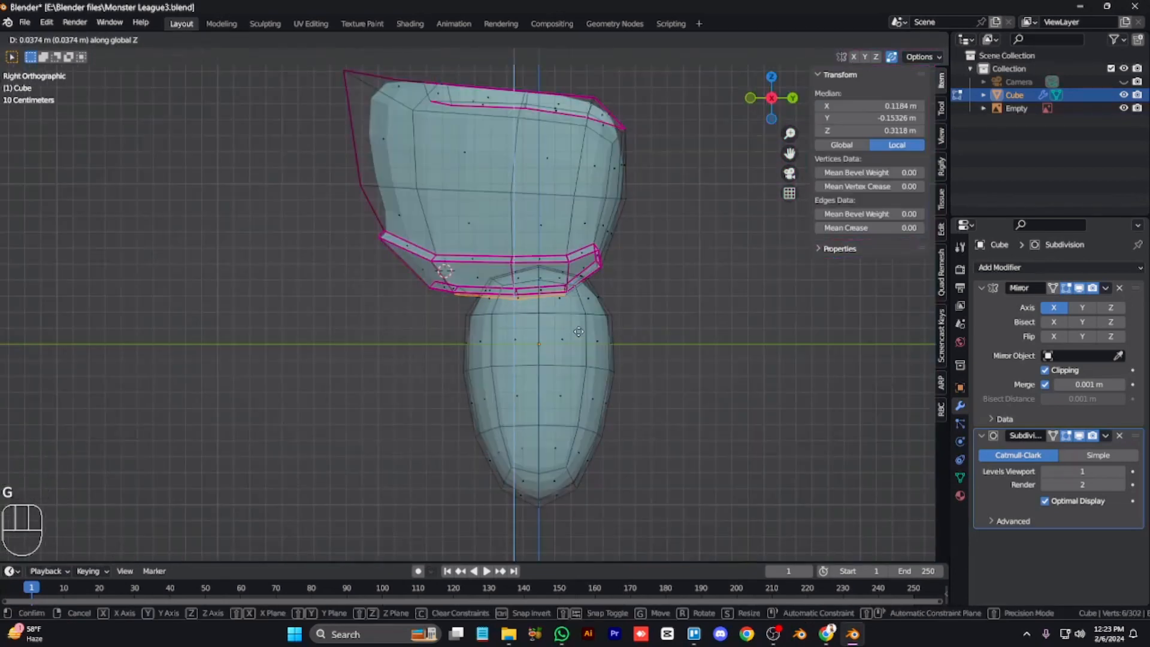
pyautogui.click(572, 327)
# Move the jaw band's lower front centre edge backward from below so the band's lower front runs nearly straight
pyautogui.hotkey('alt', 'z')
pyautogui.press('KP_1')
pyautogui.press('KP_2')
pyautogui.press('KP_2')
pyautogui.press('ctrl+KP_8')
pyautogui.press('ctrl+KP_8')
pyautogui.press('ctrl+KP_8')
pyautogui.press('ctrl+KP_8')
pyautogui.press('ctrl+KP_8')
pyautogui.press('ctrl+KP_8')
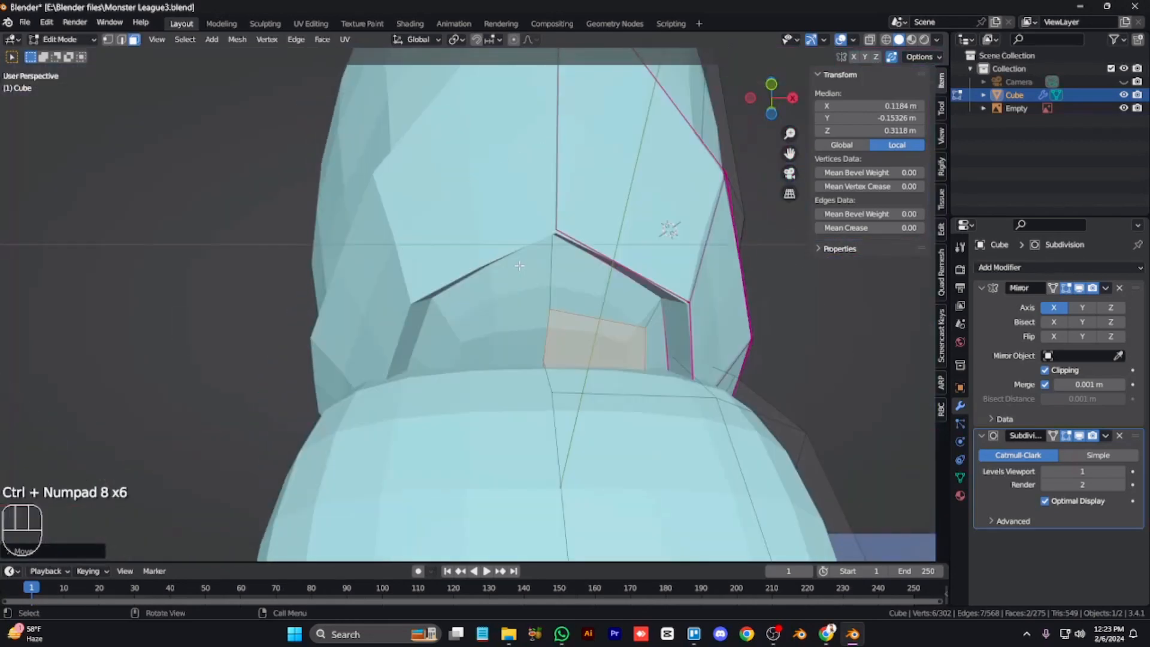
pyautogui.hotkey('alt', 'z')
pyautogui.click(558, 236)
pyautogui.hotkey('alt', 'z')
pyautogui.press('g')
pyautogui.click(559, 298)
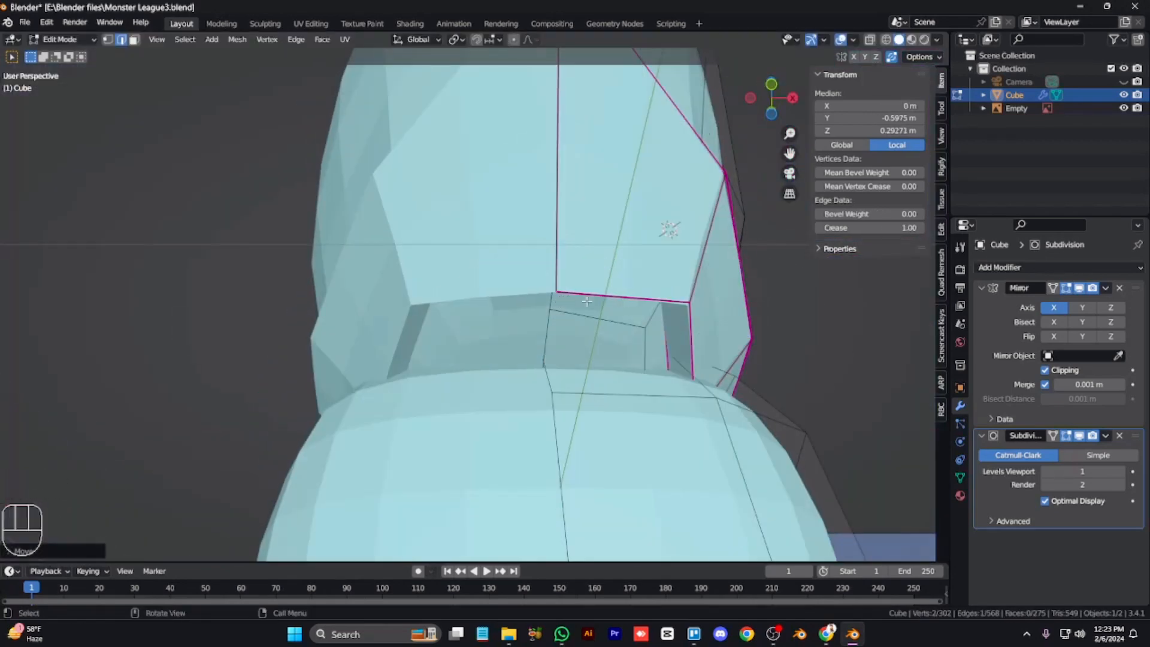
# Raise the jaw band's lower front centre edge slightly in front view
pyautogui.hotkey('alt', 'z')
pyautogui.click(677, 300)
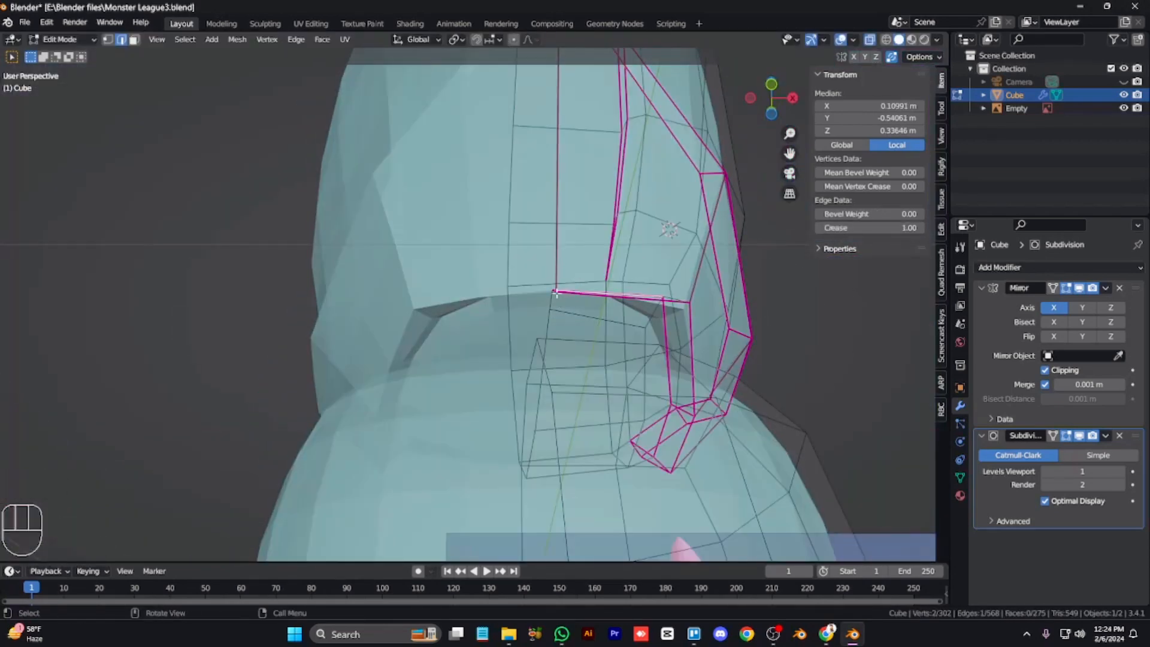
pyautogui.hotkey('alt', 'z')
pyautogui.press('KP_1')
pyautogui.press('g')
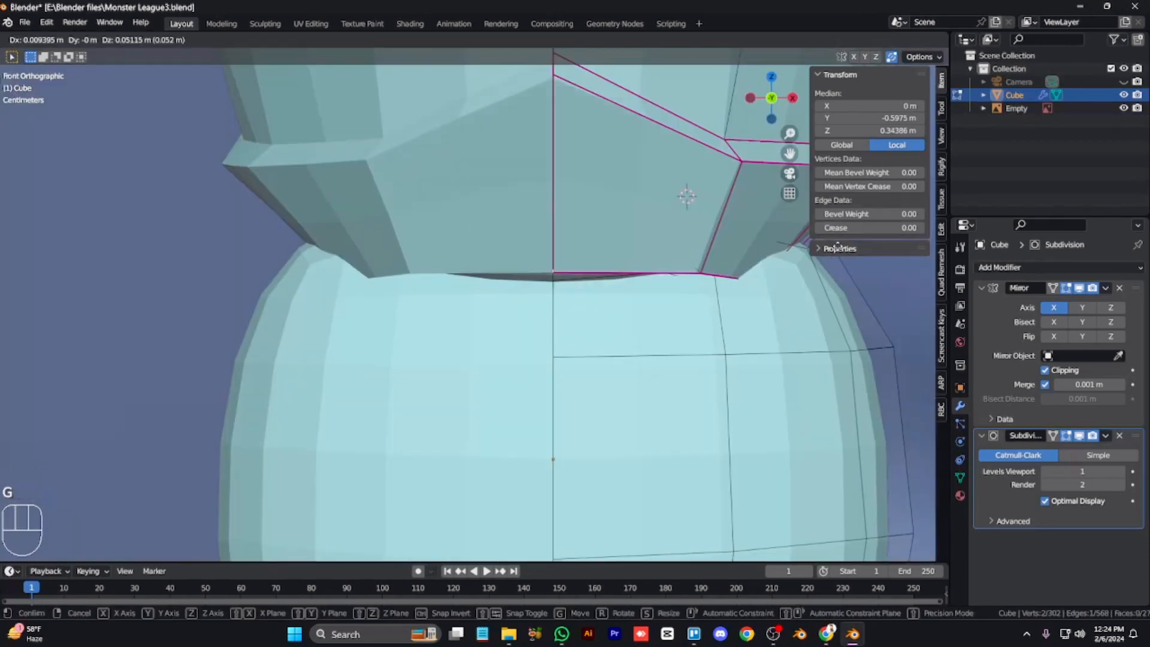
pyautogui.click(836, 257)
# Select the short edge at the jaw band's lower front corner and move it to level the lower front line
pyautogui.hotkey('alt', 'z')
pyautogui.click(699, 280)
pyautogui.hotkey('alt', 'z')
pyautogui.hotkey('alt', 'z')
pyautogui.click(695, 288)
pyautogui.hotkey('alt', 'z')
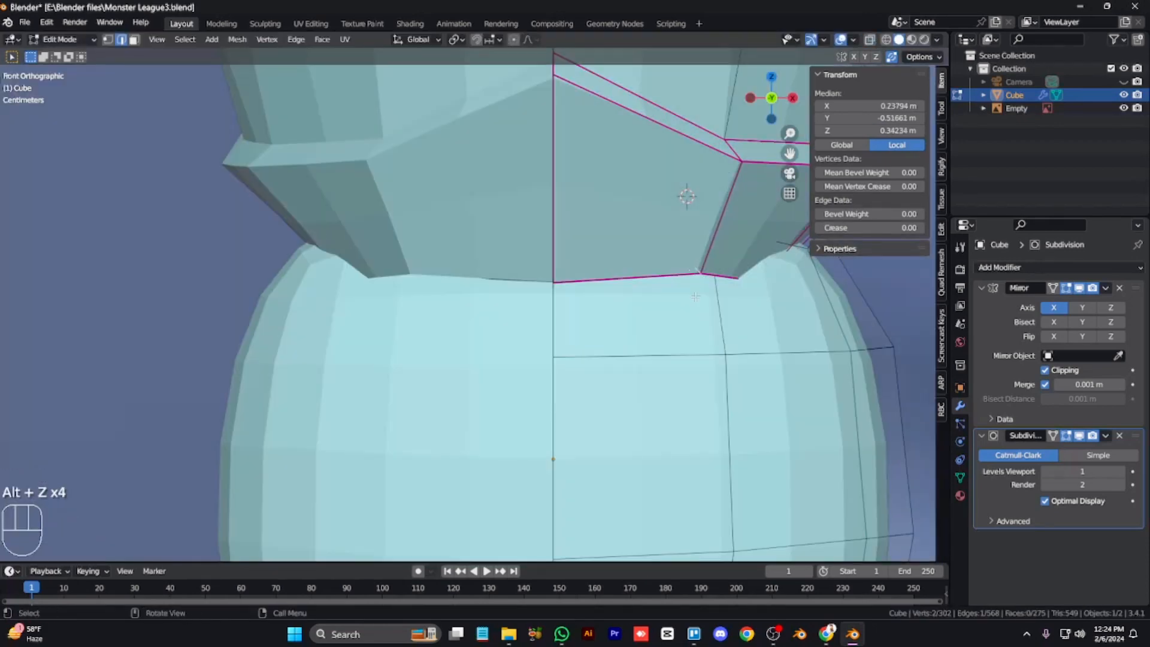
pyautogui.press('g')
pyautogui.click(660, 305)
# Reveal the hidden arms and legs again
pyautogui.scroll(-2, 654, 293)
pyautogui.press('Tab')
pyautogui.press('Tab')
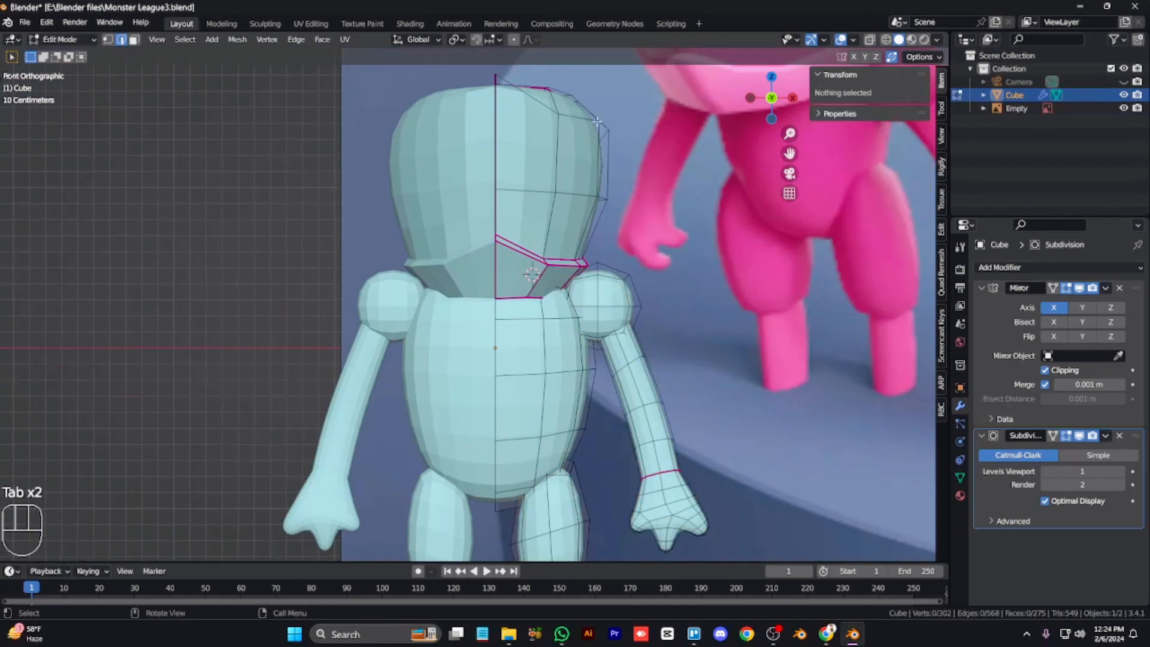
# Select the outer edges around the head's top and set their mean crease to 1.00
pyautogui.press('KP_3')
pyautogui.press('KP_9')
pyautogui.press('KP_1')
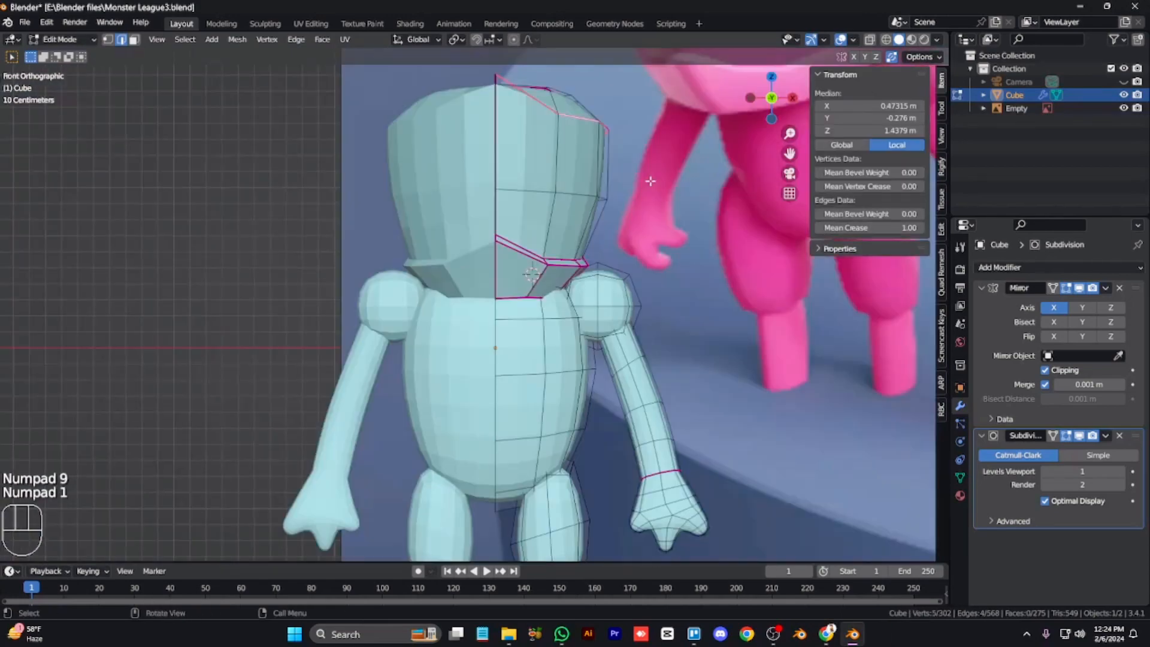
# Examine the head, creased top edges and jaw band from several sides, at different distances and in front view
pyautogui.press('KP_3')
pyautogui.press('KP_8')
pyautogui.press('KP_4')
pyautogui.press('KP_4')
pyautogui.press('KP_Subtract')
pyautogui.press('KP_Subtract')
pyautogui.press('KP_Subtract')
pyautogui.press('KP_Subtract')
pyautogui.press('KP_Subtract')
pyautogui.press('KP_Subtract')
pyautogui.press('KP_Subtract')
pyautogui.press('KP_Subtract')
pyautogui.press('KP_Subtract')
pyautogui.press('KP_Subtract')
pyautogui.press('KP_Subtract')
pyautogui.press('KP_Subtract')
pyautogui.press('KP_Subtract')
pyautogui.press('KP_Subtract')
pyautogui.press('KP_Subtract')
pyautogui.press('KP_Subtract')
pyautogui.press('KP_Subtract')
pyautogui.press('KP_Subtract')
pyautogui.press('KP_Subtract')
pyautogui.press('KP_Subtract')
pyautogui.press('KP_Subtract')
pyautogui.press('KP_Subtract')
pyautogui.press('KP_Subtract')
pyautogui.press('KP_Subtract')
pyautogui.press('KP_Subtract')
pyautogui.press('KP_Subtract')
pyautogui.press('KP_Subtract')
pyautogui.press('KP_Subtract')
pyautogui.press('KP_Subtract')
pyautogui.press('KP_Subtract')
pyautogui.press('KP_Subtract')
pyautogui.press('KP_Subtract')
pyautogui.press('KP_Subtract')
pyautogui.press('KP_1')
pyautogui.press('ctrl+KP_8')
pyautogui.press('ctrl+KP_8')
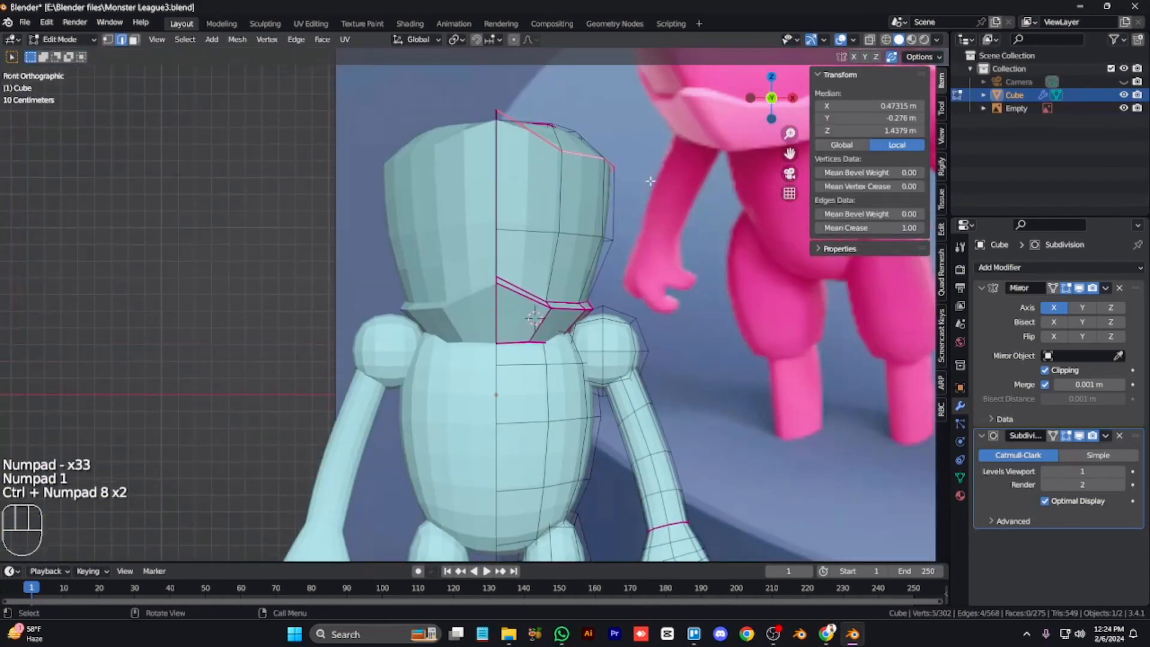
pyautogui.press('KP_Add')
pyautogui.press('KP_Add')
pyautogui.press('KP_Add')
pyautogui.press('ctrl+KP_2')
pyautogui.press('ctrl+KP_2')
pyautogui.press('ctrl+KP_2')
pyautogui.press('ctrl+KP_2')
pyautogui.press('ctrl+KP_2')
pyautogui.press('ctrl+KP_2')
pyautogui.press('ctrl+KP_2')
pyautogui.press('ctrl+KP_2')
pyautogui.press('ctrl+KP_2')
pyautogui.press('ctrl+KP_2')
pyautogui.press('ctrl+KP_2')
pyautogui.press('ctrl+KP_2')
pyautogui.press('ctrl+KP_2')
pyautogui.press('ctrl+KP_2')
pyautogui.press('ctrl+KP_2')
# Select the two faces where the leg joins the hip in front view and raise them slightly along Z
pyautogui.press('Tab')
pyautogui.scroll(-4, 647, 186)
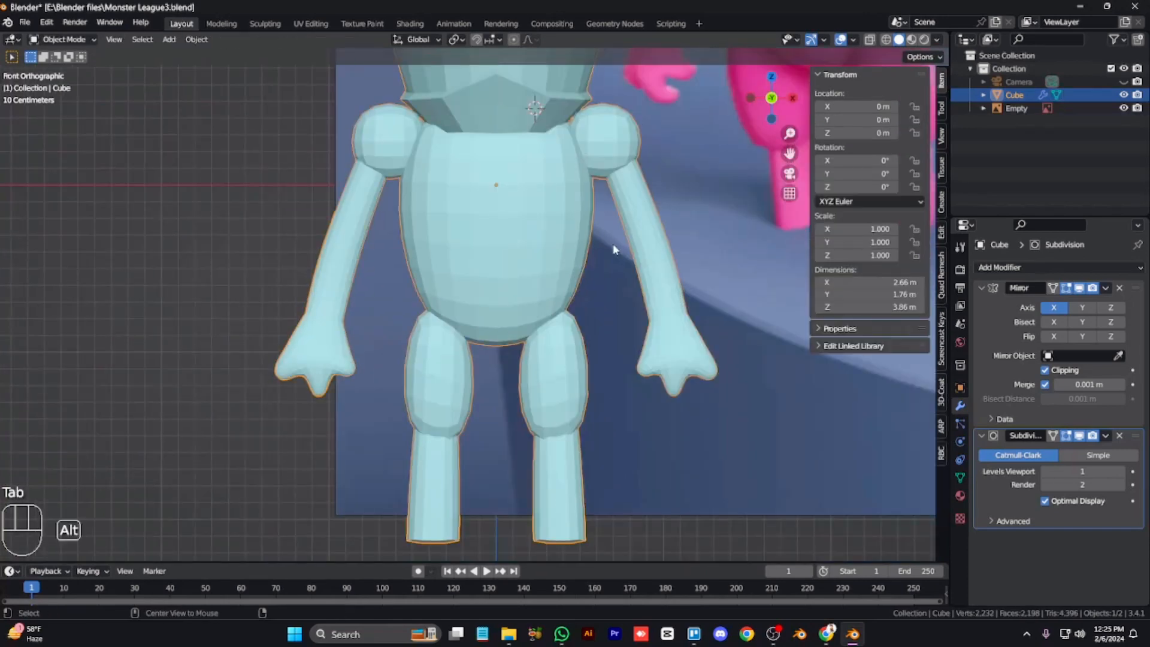
pyautogui.hotkey('alt', 'z')
pyautogui.press('Tab')
pyautogui.press('2')
pyautogui.press('3')
pyautogui.click(561, 308)
pyautogui.keyDown('shift'); pyautogui.click(538, 323); pyautogui.keyUp('shift')
pyautogui.press('g')
pyautogui.press('z')
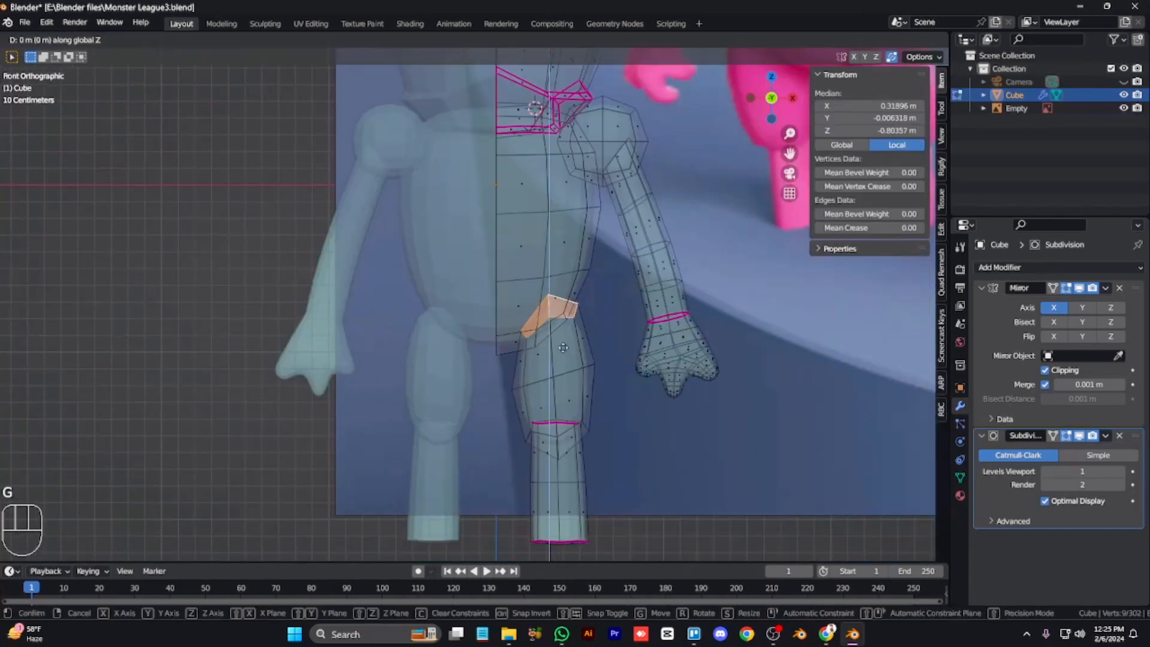
pyautogui.click(563, 332)
pyautogui.click(620, 419)
pyautogui.hotkey('alt', 'z')
pyautogui.press('Tab')
pyautogui.press('Tab')
# Select all vertices at the leg's bottom end, including hidden ones, and raise them slightly along Z to shorten the leg
pyautogui.scroll(-1, 608, 449)
pyautogui.hotkey('alt', 'z')
pyautogui.press('1')
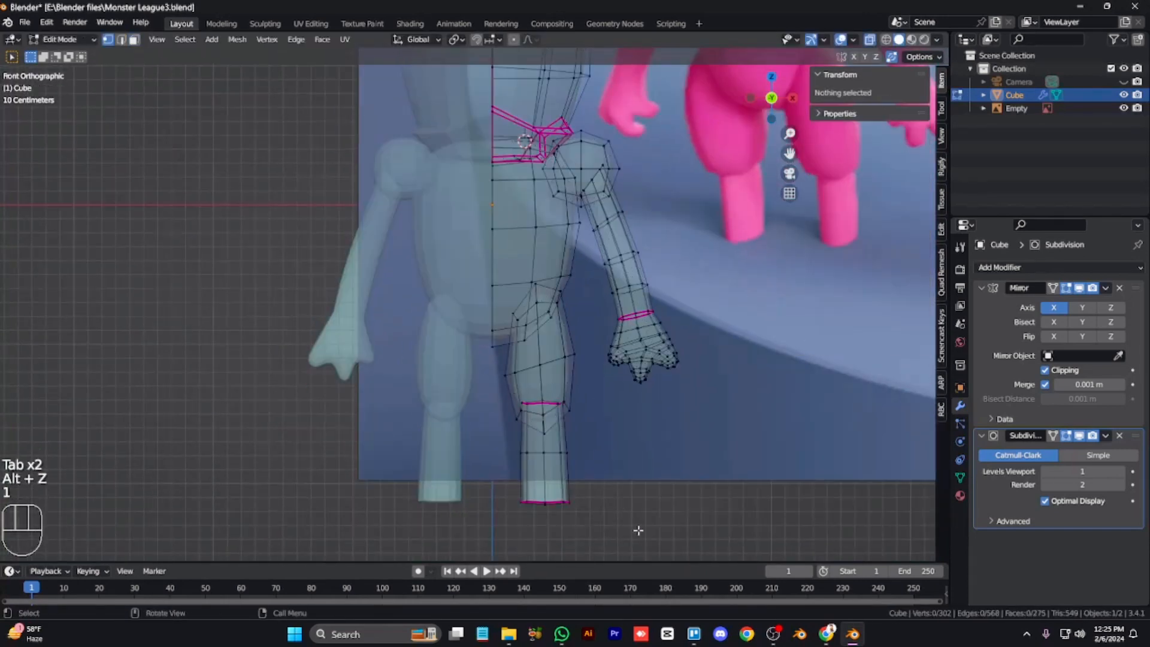
pyautogui.moveTo(638, 530); pyautogui.dragTo(506, 458)
pyautogui.press('g')
pyautogui.press('z')
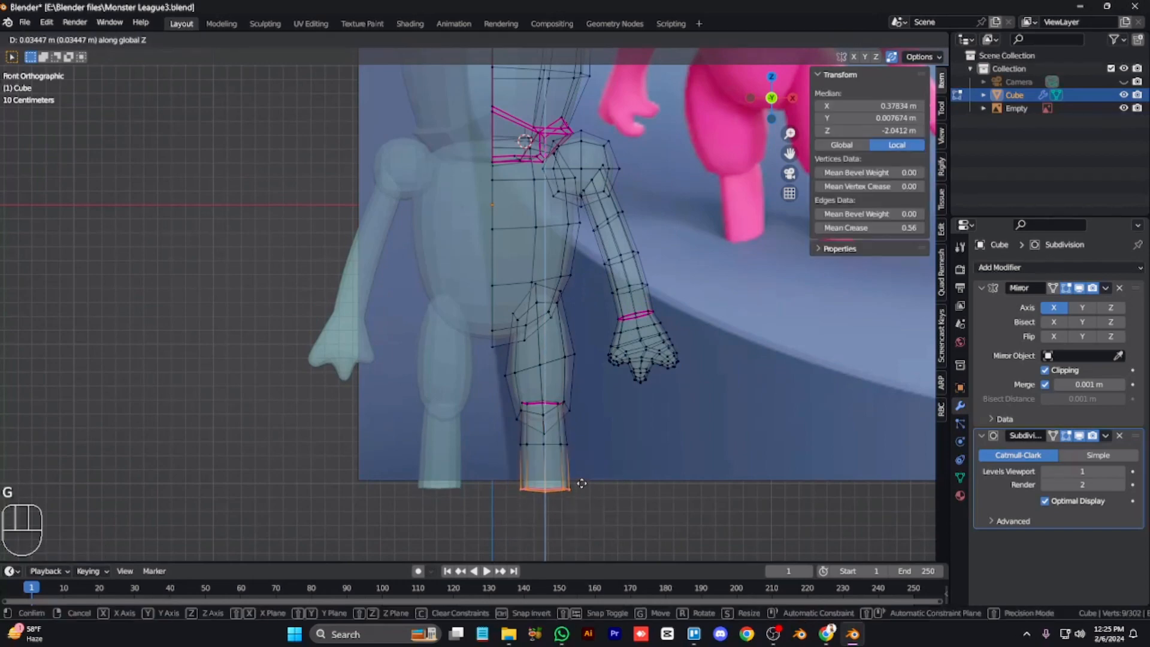
pyautogui.click(582, 483)
# Select the vertical edge on the leg's lowest section in perspective view and move it slightly
pyautogui.hotkey('alt', 'z')
pyautogui.press('KP_6')
pyautogui.press('KP_6')
pyautogui.press('KP_Subtract')
pyautogui.press('KP_Subtract')
pyautogui.press('KP_Subtract')
pyautogui.press('KP_Subtract')
pyautogui.press('KP_Subtract')
pyautogui.press('KP_Subtract')
pyautogui.press('KP_Subtract')
pyautogui.press('KP_Subtract')
pyautogui.press('KP_Add')
pyautogui.press('KP_Add')
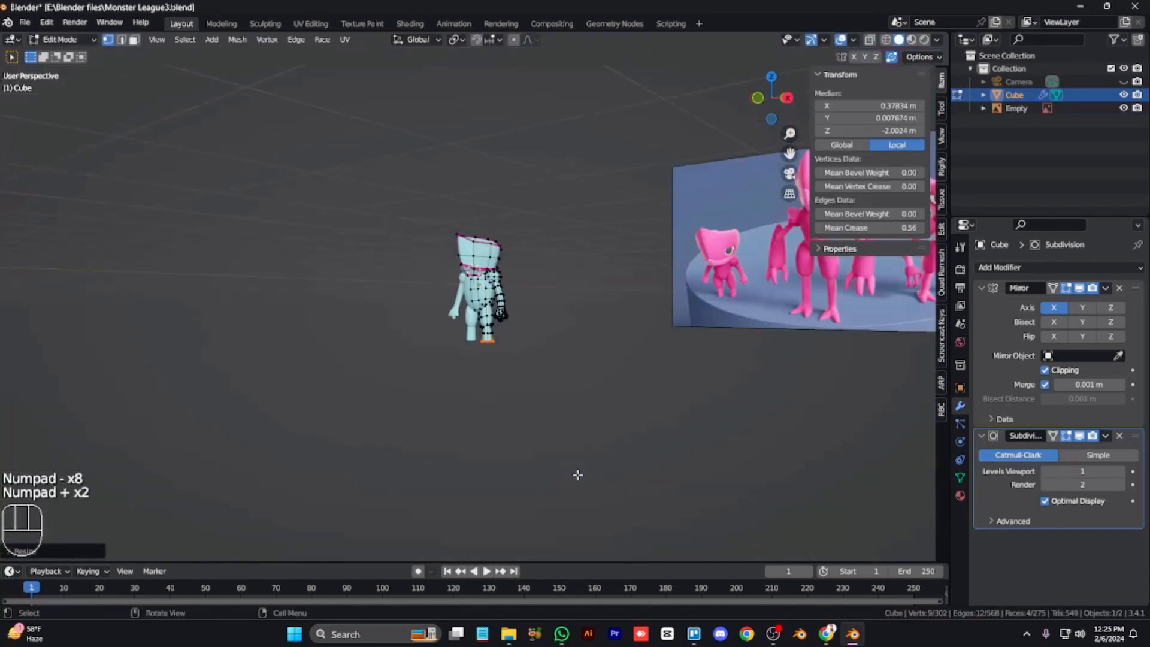
pyautogui.press('KP_Add')
pyautogui.press('KP_Add')
pyautogui.press('2')
pyautogui.click(568, 447)
pyautogui.press('g')
pyautogui.click(559, 454)
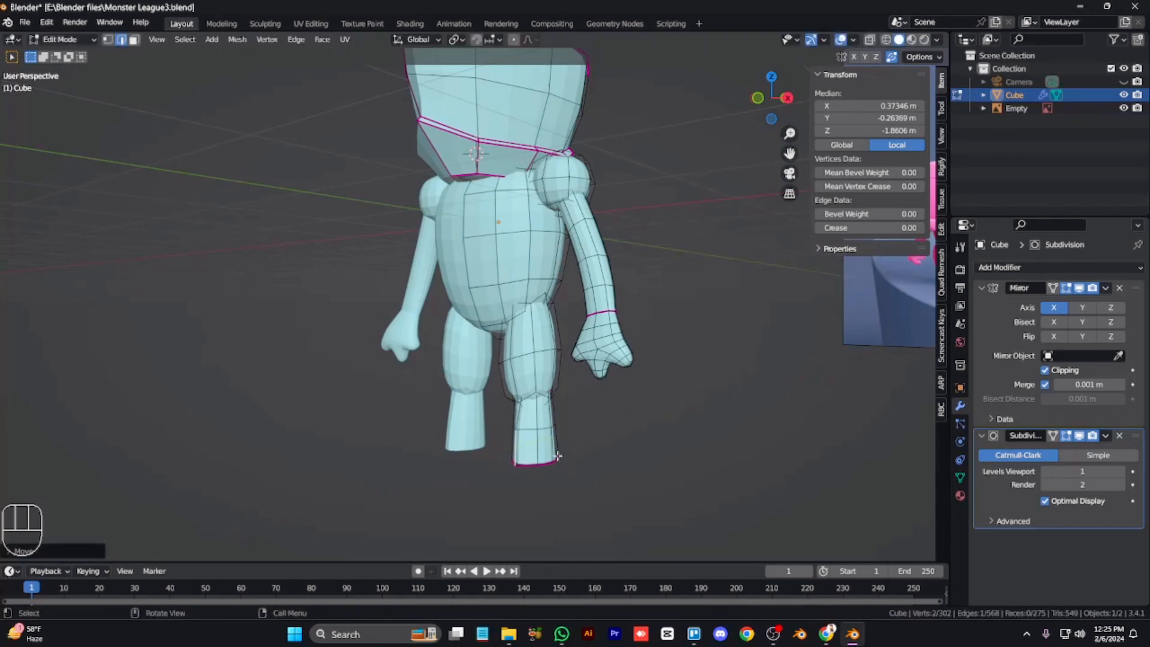
# Select the lowest face loop around the leg and scale it down to narrow the flared end
pyautogui.press('3')
pyautogui.keyDown('alt'); pyautogui.click(559, 453); pyautogui.keyUp('alt')
pyautogui.press('s')
pyautogui.rightClick(623, 474)
pyautogui.press('5')
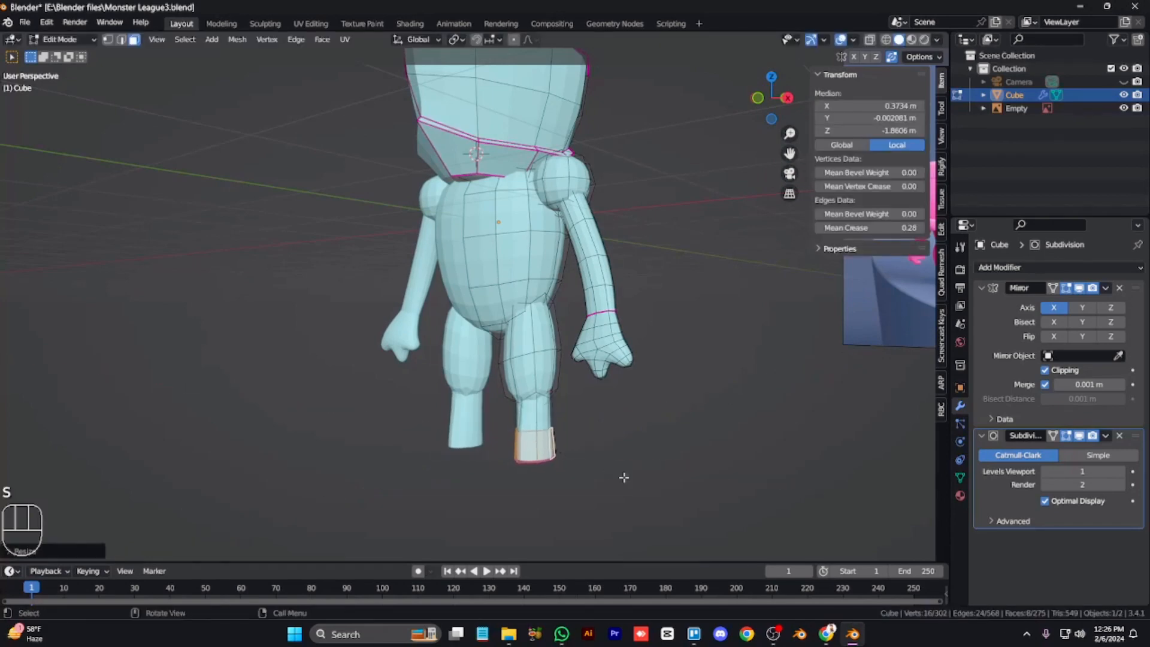
pyautogui.press('5')
# Examine the legs and overall body proportions against the reference image in front view
pyautogui.press('Tab')
pyautogui.press('KP_1')
pyautogui.press('KP_Add')
pyautogui.press('KP_Add')
pyautogui.press('KP_Add')
pyautogui.press('KP_Add')
pyautogui.press('KP_Add')
pyautogui.press('KP_Add')
pyautogui.press('KP_Subtract')
pyautogui.press('KP_Subtract')
pyautogui.press('KP_Subtract')
pyautogui.press('KP_Subtract')
pyautogui.press('Tab')
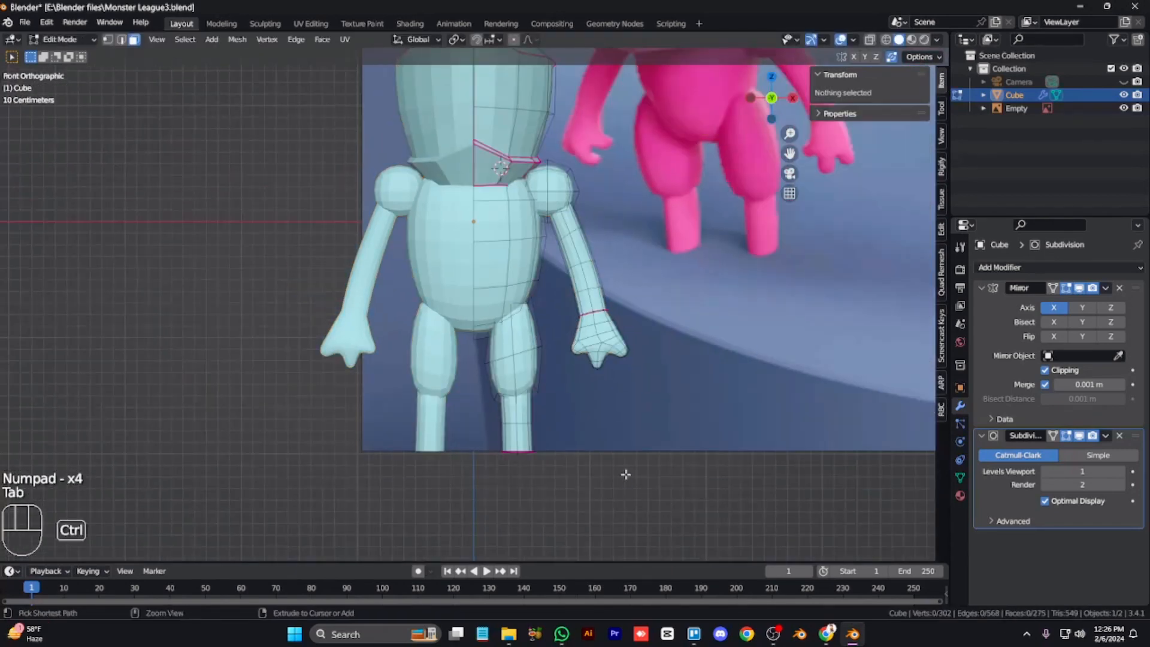
# Examine the head's side profile in right orthographic view
pyautogui.press('ctrl+KP_8')
pyautogui.press('ctrl+KP_8')
pyautogui.press('ctrl+KP_8')
pyautogui.press('ctrl+KP_8')
pyautogui.press('ctrl+KP_8')
pyautogui.press('ctrl+KP_8')
pyautogui.press('ctrl+KP_8')
pyautogui.press('ctrl+KP_8')
pyautogui.press('ctrl+KP_8')
pyautogui.press('ctrl+KP_8')
pyautogui.press('KP_6')
pyautogui.press('KP_3')
pyautogui.press('KP_Decimal')
pyautogui.press('KP_Subtract')
pyautogui.press('KP_Subtract')
pyautogui.press('KP_Subtract')
pyautogui.press('ctrl+KP_4')
pyautogui.press('ctrl+KP_4')
pyautogui.press('ctrl+KP_4')
pyautogui.press('ctrl+KP_4')
pyautogui.press('ctrl+KP_4')
pyautogui.press('ctrl+KP_4')
pyautogui.press('ctrl+KP_4')
pyautogui.press('ctrl+KP_4')
pyautogui.press('ctrl+KP_4')
pyautogui.press('ctrl+KP_4')
pyautogui.press('ctrl+KP_4')
pyautogui.press('ctrl+KP_4')
pyautogui.press('ctrl+KP_4')
pyautogui.press('ctrl+KP_4')
pyautogui.press('ctrl+KP_4')
pyautogui.press('ctrl+KP_4')
pyautogui.press('ctrl+KP_4')
pyautogui.press('ctrl+KP_4')
pyautogui.press('ctrl+KP_4')
pyautogui.press('ctrl+KP_4')
pyautogui.press('ctrl+KP_4')
pyautogui.press('ctrl+KP_4')
pyautogui.press('ctrl+KP_4')
pyautogui.press('ctrl+KP_4')
pyautogui.press('ctrl+KP_4')
pyautogui.press('ctrl+KP_4')
pyautogui.press('ctrl+KP_4')
pyautogui.press('KP_Add')
pyautogui.press('KP_Add')
pyautogui.press('KP_Add')
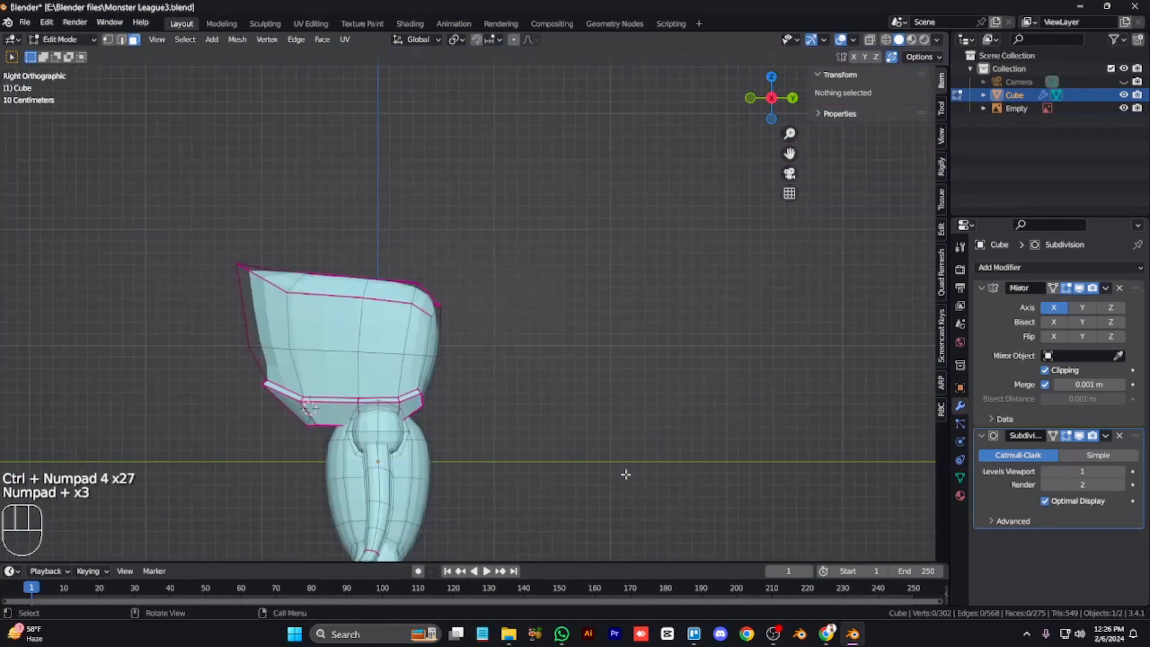
# Slide the vertical edge on the side of the head, just above the mouth rim
pyautogui.press('KP_4')
pyautogui.press('KP_4')
pyautogui.press('KP_4')
pyautogui.press('3')
pyautogui.click(504, 388)
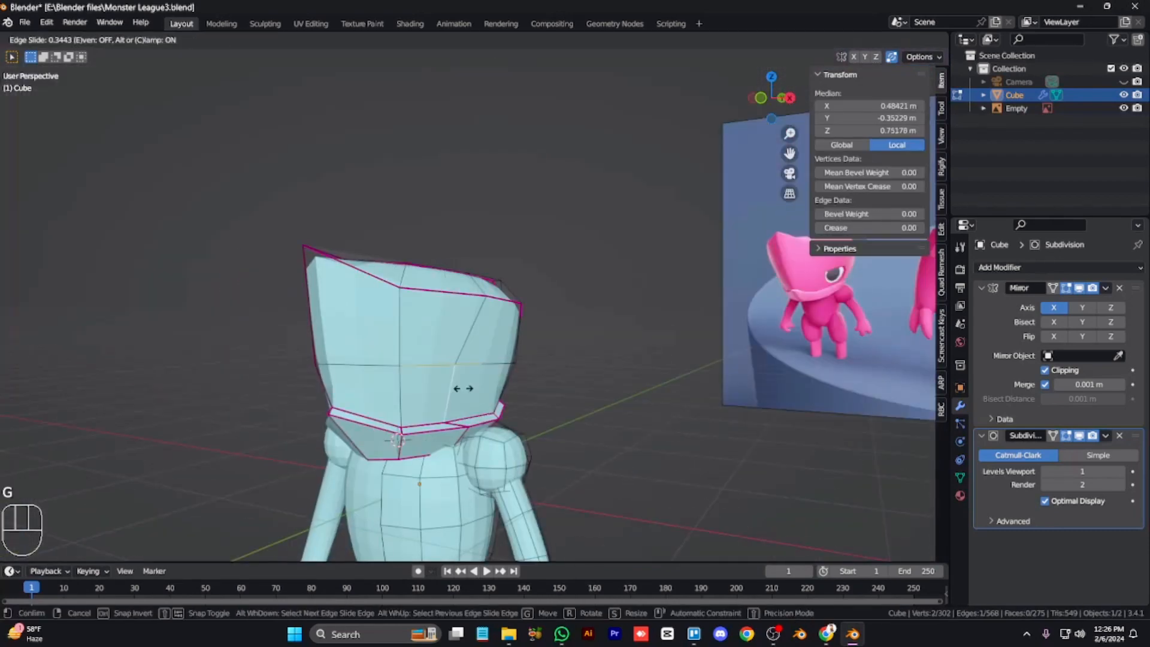
# Reposition the side vertex above the mouth rim and extrude the eye-area face inward to form an eye socket
pyautogui.press('3')
pyautogui.click(482, 388)
pyautogui.press('e')
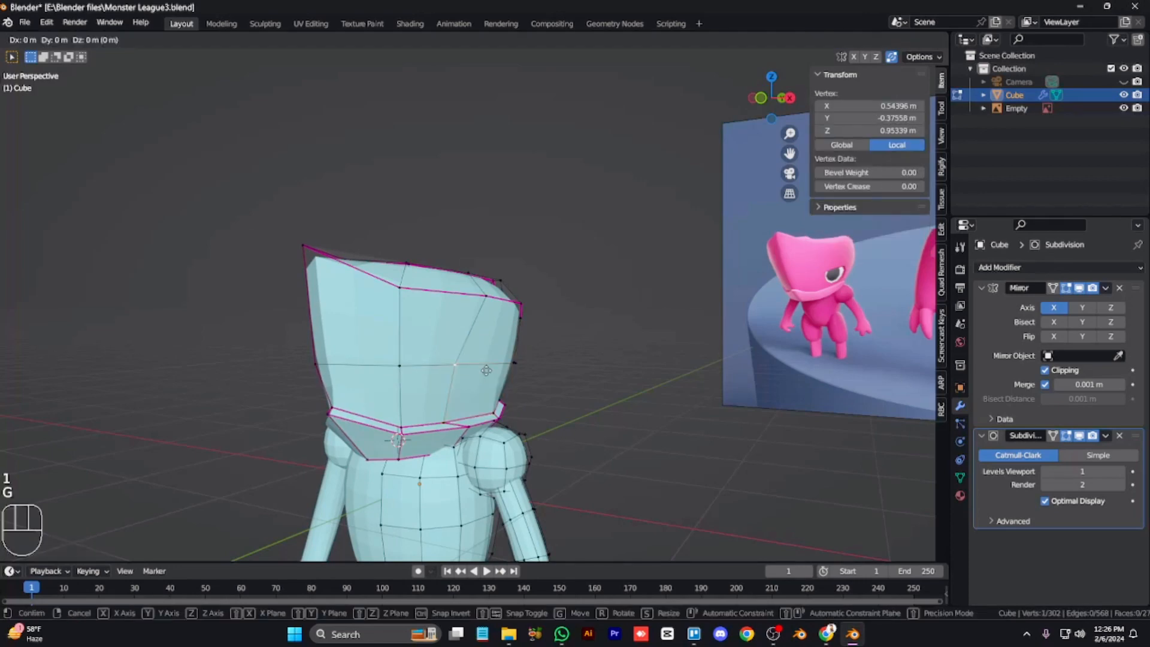
pyautogui.click(520, 395)
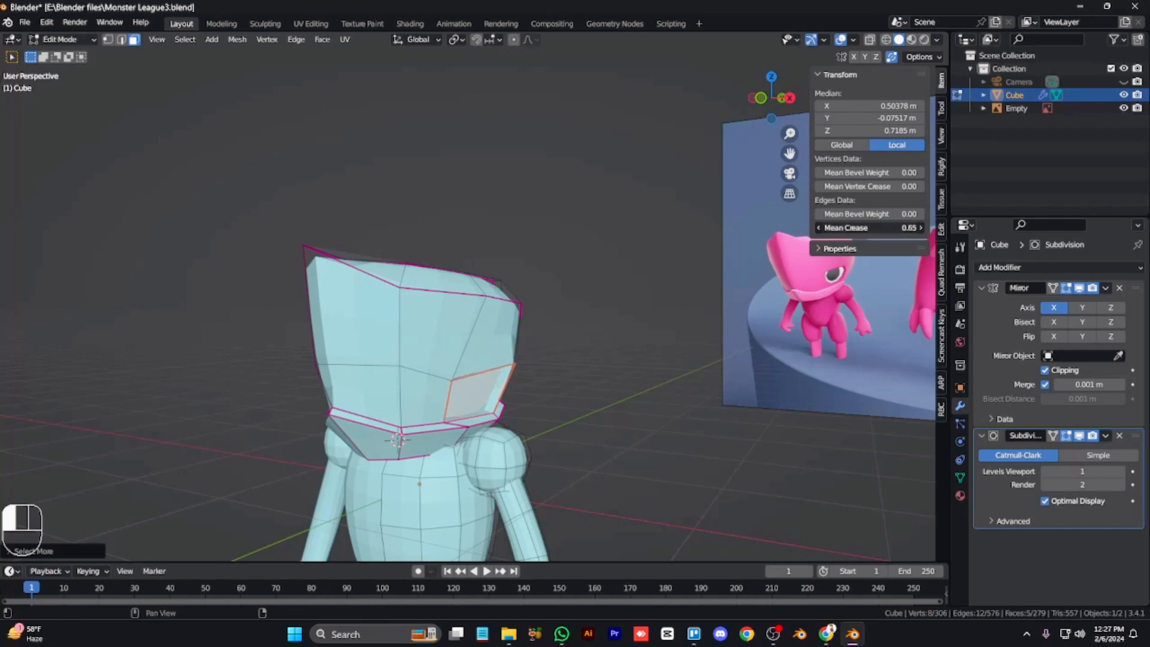
# Undo the last two changes to the eye socket faces
pyautogui.press('ctrl+KP_2')
pyautogui.press('ctrl+KP_2')
pyautogui.press('ctrl+KP_2')
pyautogui.press('ctrl+KP_2')
pyautogui.press('ctrl+KP_2')
pyautogui.press('ctrl+KP_2')
pyautogui.press('ctrl+KP_2')
pyautogui.hotkey('ctrl', 'z')
pyautogui.hotkey('ctrl', 'z')
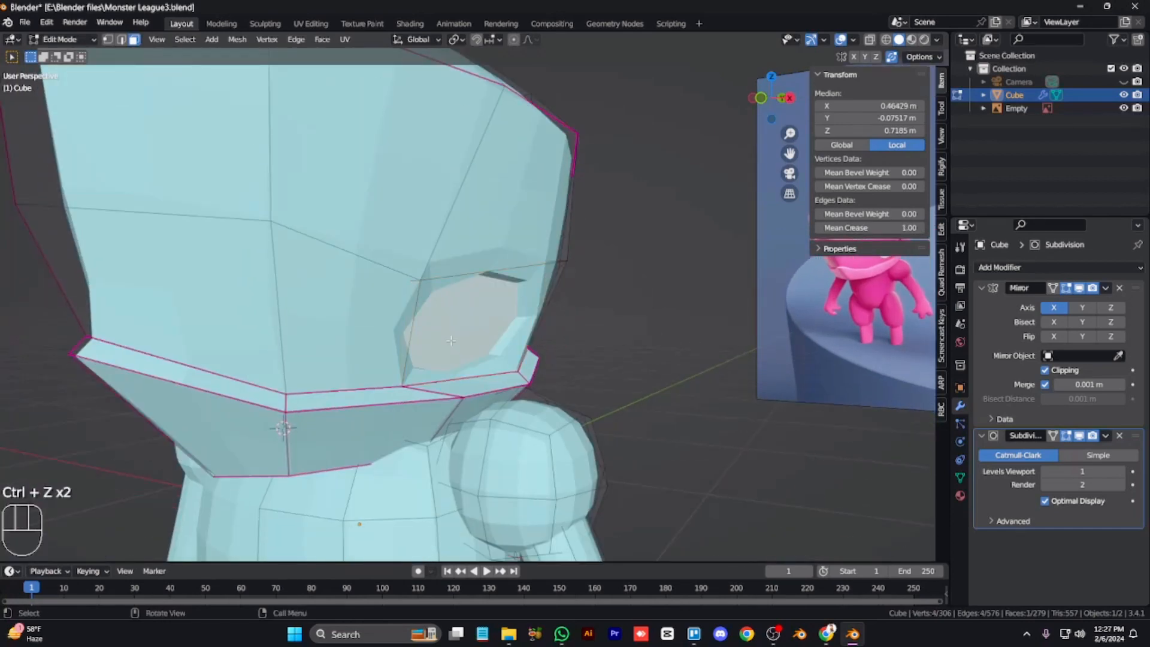
# Select the four outer edges around the eye socket opening and set their mean crease to 0.88
pyautogui.press('Tab')
pyautogui.press('Tab')
pyautogui.hotkey('alt', 'z')
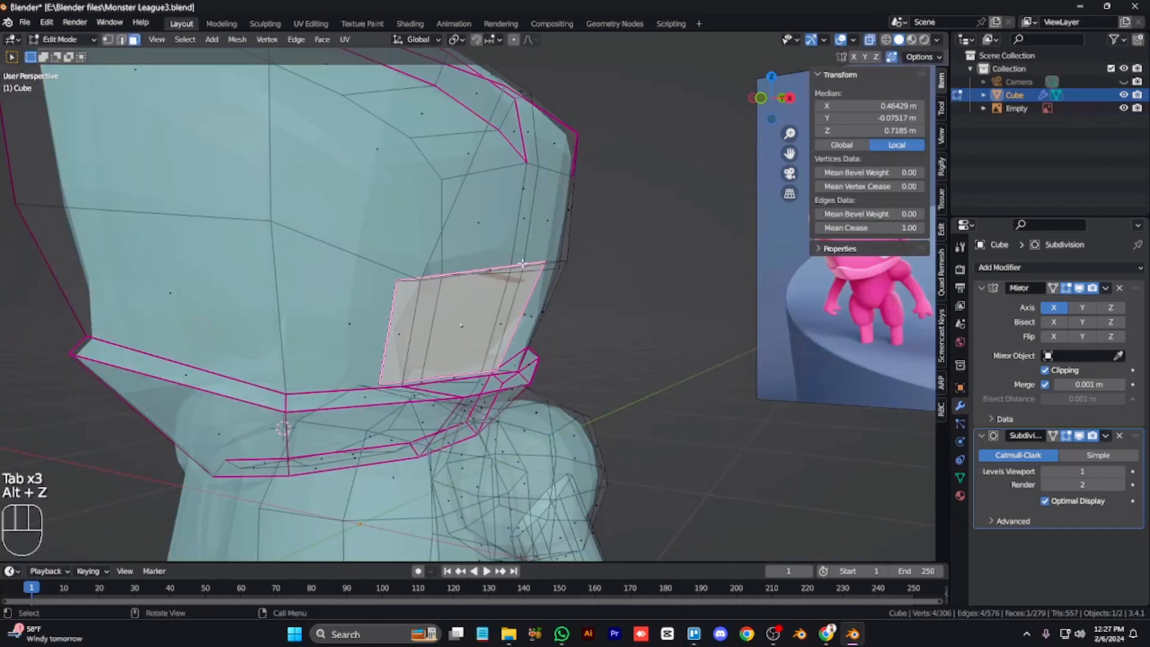
pyautogui.keyDown('alt'); pyautogui.click(523, 271); pyautogui.keyUp('alt')
pyautogui.keyDown('alt'); pyautogui.click(519, 300); pyautogui.keyUp('alt')
pyautogui.keyDown('alt'); pyautogui.click(509, 365); pyautogui.keyUp('alt')
pyautogui.keyDown('alt'); pyautogui.click(503, 375); pyautogui.keyUp('alt')
pyautogui.hotkey('alt', 'z')
pyautogui.hotkey('alt', 'z')
pyautogui.keyDown('alt'); pyautogui.click(467, 395); pyautogui.keyUp('alt')
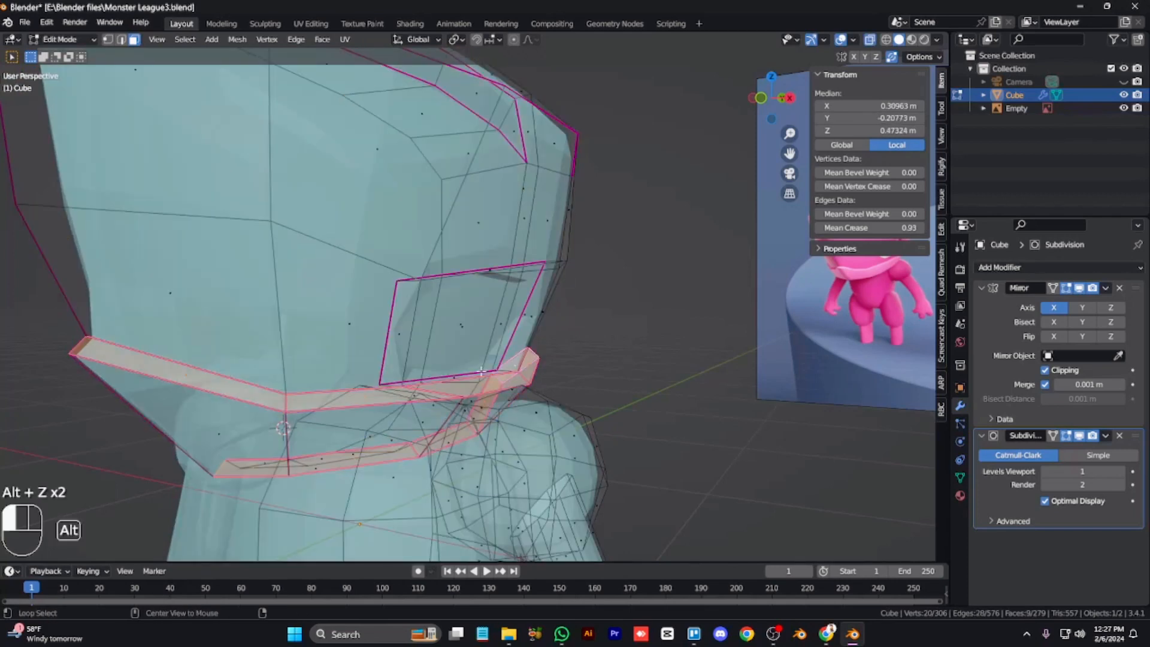
pyautogui.keyDown('alt'); pyautogui.click(431, 383); pyautogui.keyUp('alt')
pyautogui.keyDown('alt'); pyautogui.click(391, 383); pyautogui.keyUp('alt')
pyautogui.hotkey('alt', 'z')
pyautogui.press('1')
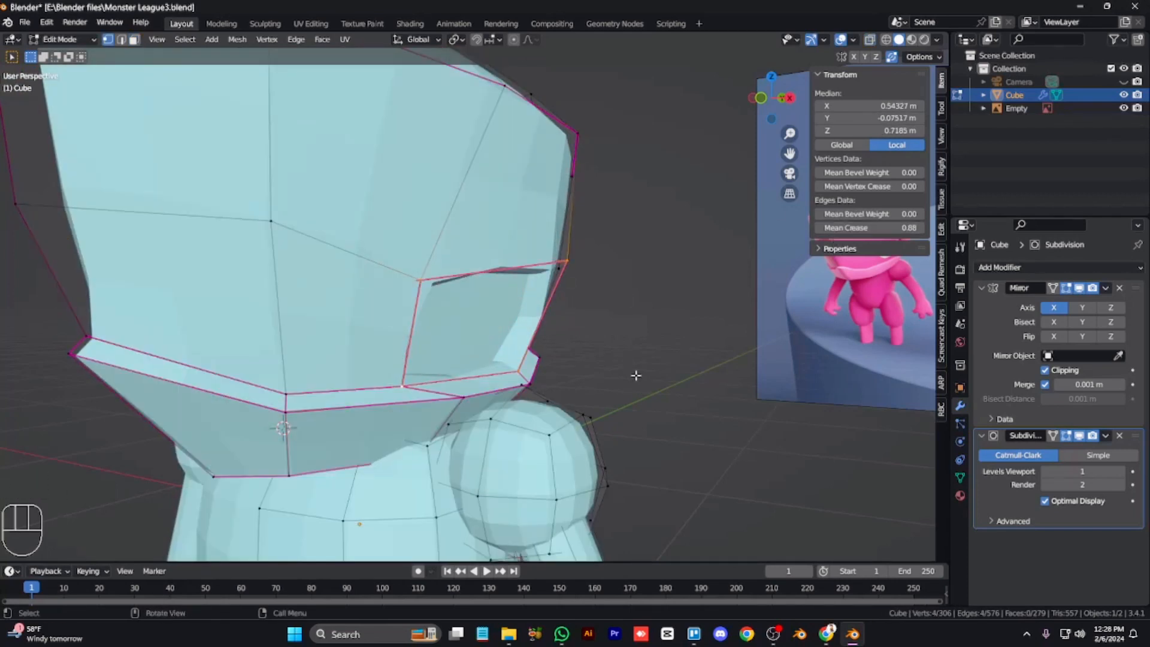
# Slide the eye socket's lower front corner vertex backward along the mouth rim
pyautogui.hotkey('alt', 'z')
pyautogui.click(403, 386)
pyautogui.hotkey('alt', 'z')
pyautogui.keyDown('alt'); pyautogui.click(404, 381); pyautogui.keyUp('alt')
pyautogui.press('g')
pyautogui.press('g')
pyautogui.click(406, 370)
# Select the eye socket's narrow upper face and lower its mean edge crease to 0.32
pyautogui.press('2')
pyautogui.click(476, 274)
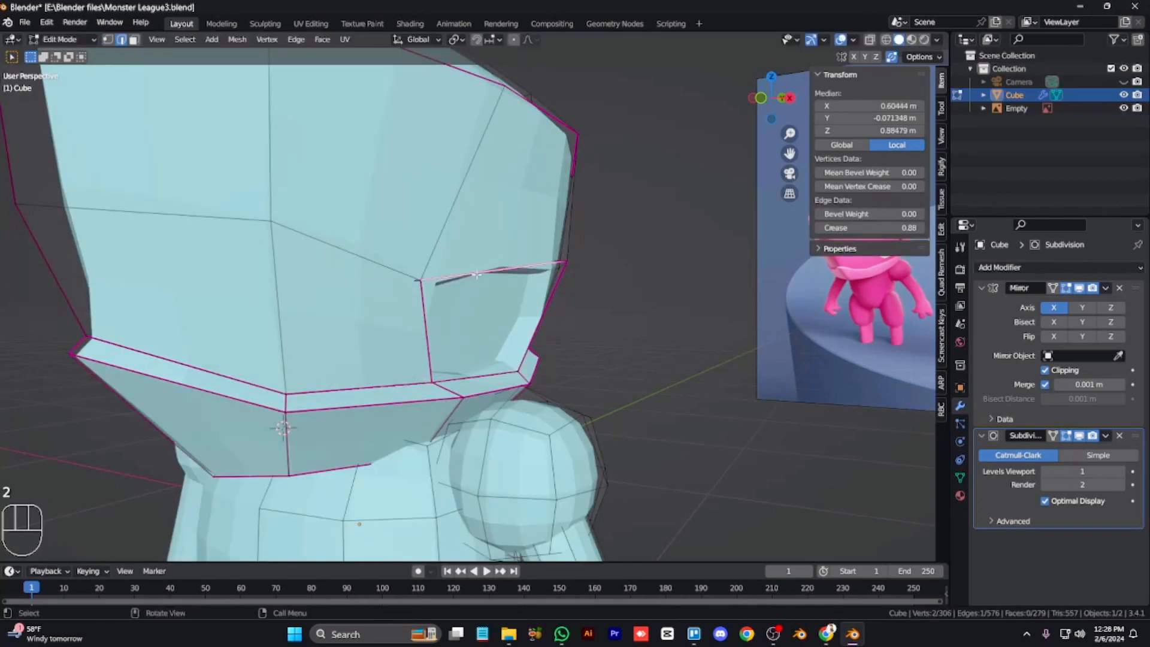
pyautogui.hotkey('alt', 'z')
pyautogui.press('3')
pyautogui.click(484, 273)
pyautogui.hotkey('alt', 'z')
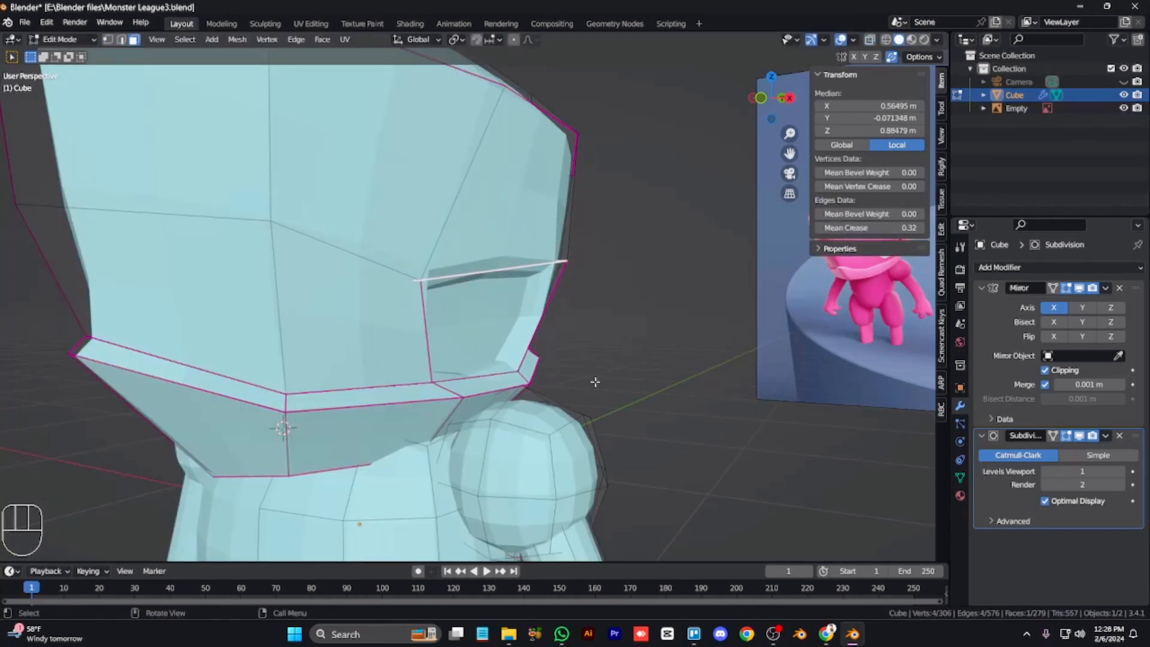
# In front view, slide the vertical edges on the front of the head and lower jaw to even out their spacing
pyautogui.press('KP_6')
pyautogui.press('KP_6')
pyautogui.press('KP_6')
pyautogui.hotkey('alt', 'z')
pyautogui.press('KP_1')
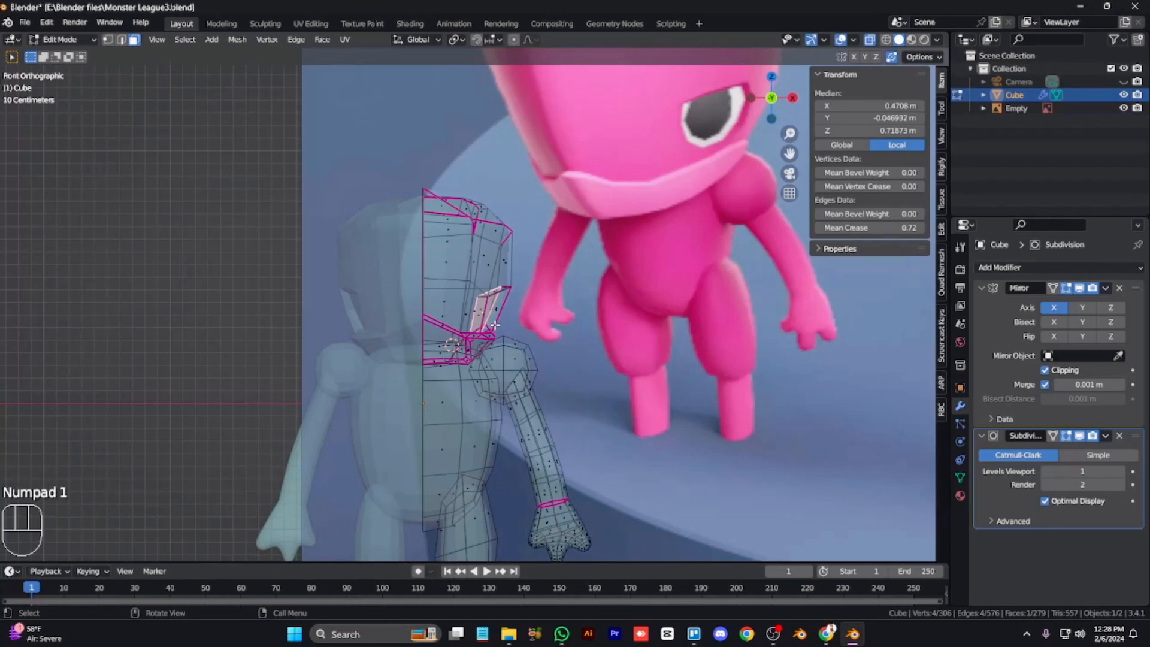
pyautogui.hotkey('alt', 'z')
pyautogui.keyDown('alt'); pyautogui.click(468, 304); pyautogui.keyUp('alt')
pyautogui.press('g')
pyautogui.press('g')
pyautogui.click(501, 323)
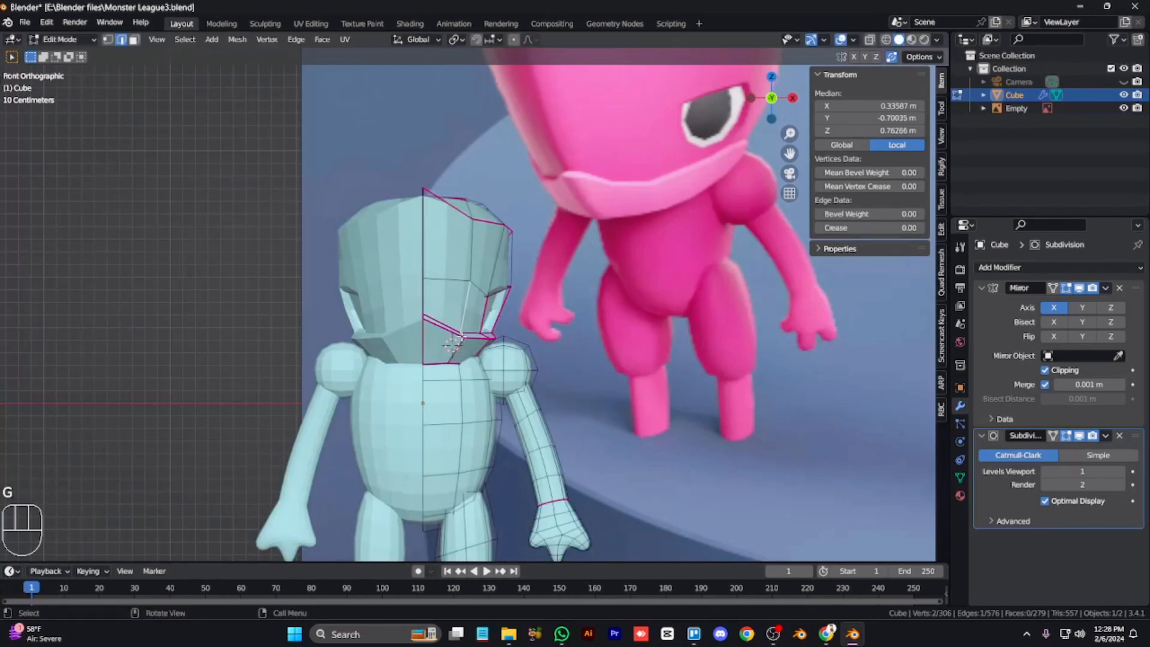
pyautogui.press('g')
pyautogui.press('g')
pyautogui.click(488, 328)
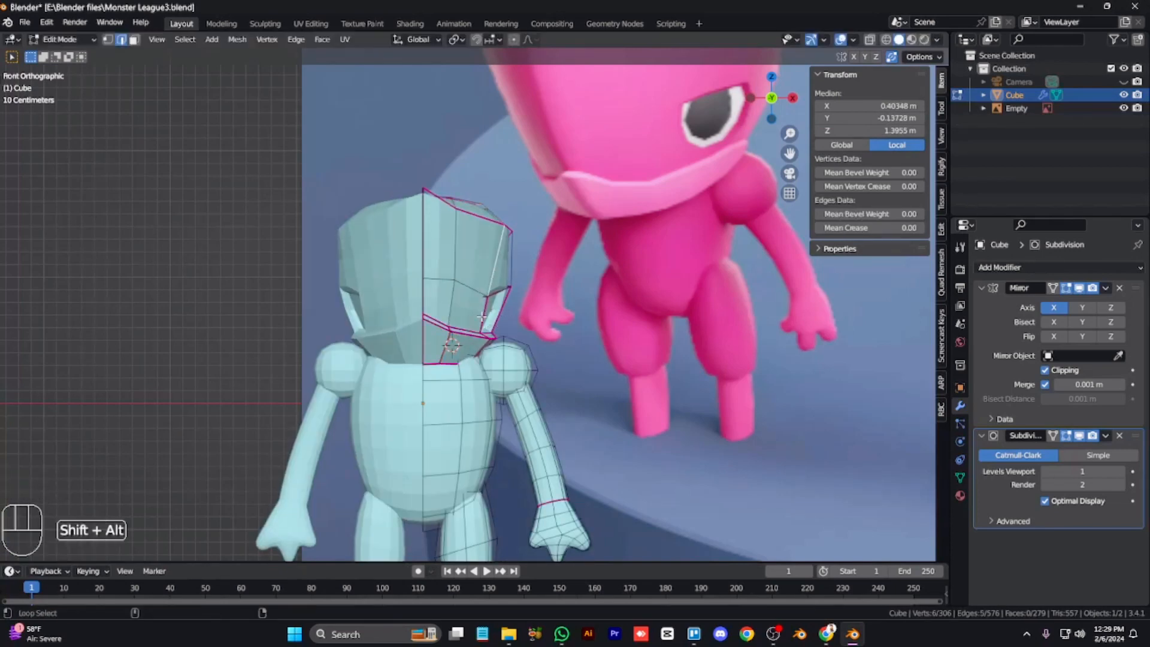
# Try to slide the vertical head loop beside the eye together with the socket's hidden inner edges
pyautogui.hotkey('alt', 'z')
pyautogui.keyDown('shift'); pyautogui.click(476, 304); pyautogui.keyUp('shift')
pyautogui.hotkey('alt', 'z')
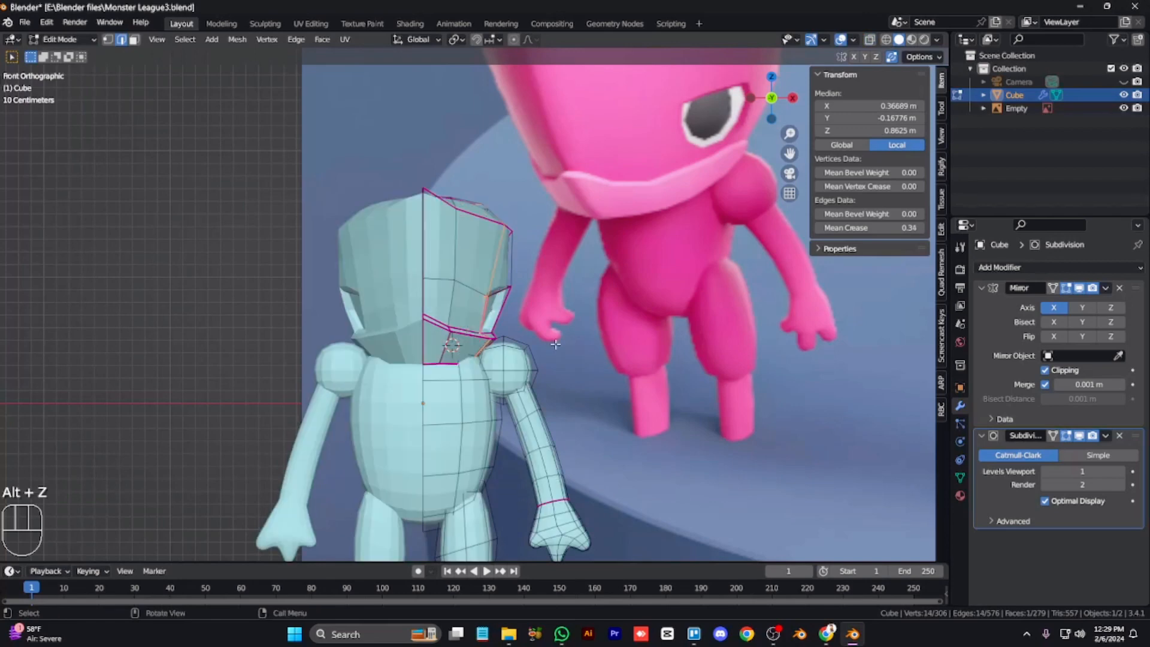
pyautogui.press('g')
pyautogui.press('g')
pyautogui.click(665, 342)
# Check the eye socket in Object Mode, and move the edge at its upper front corner to refine the opening
pyautogui.press('Tab')
pyautogui.press('KP_6')
pyautogui.press('KP_6')
pyautogui.press('KP_6')
pyautogui.press('KP_6')
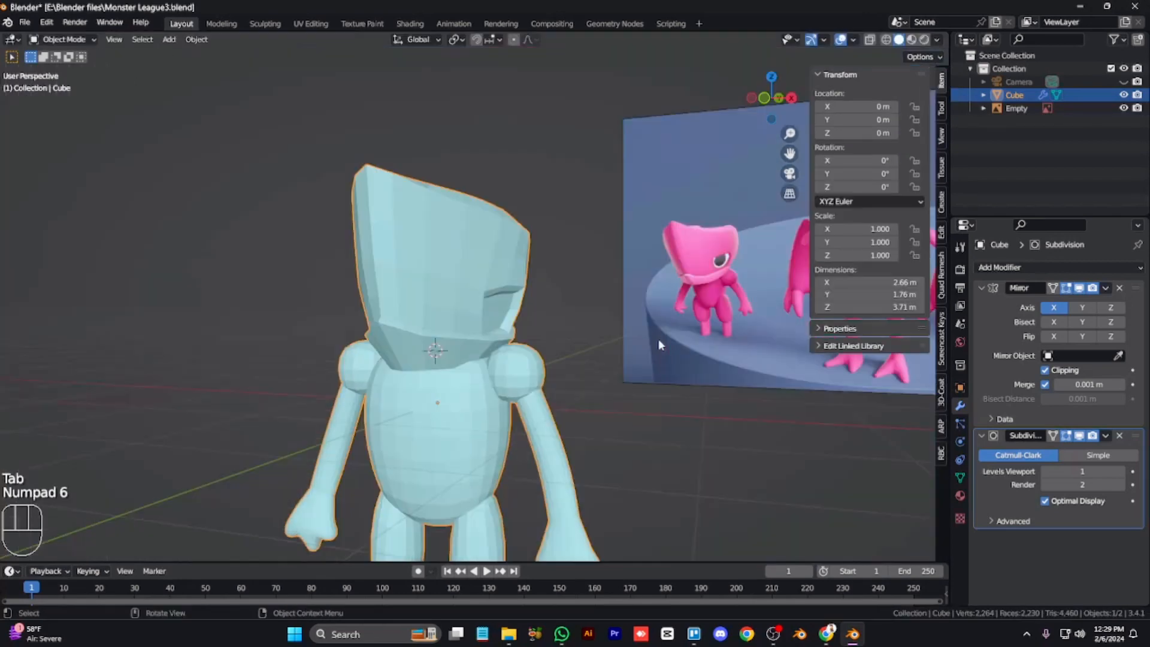
pyautogui.press('KP_Add')
pyautogui.press('KP_Add')
pyautogui.press('Tab')
pyautogui.hotkey('alt', 'z')
pyautogui.click(378, 286)
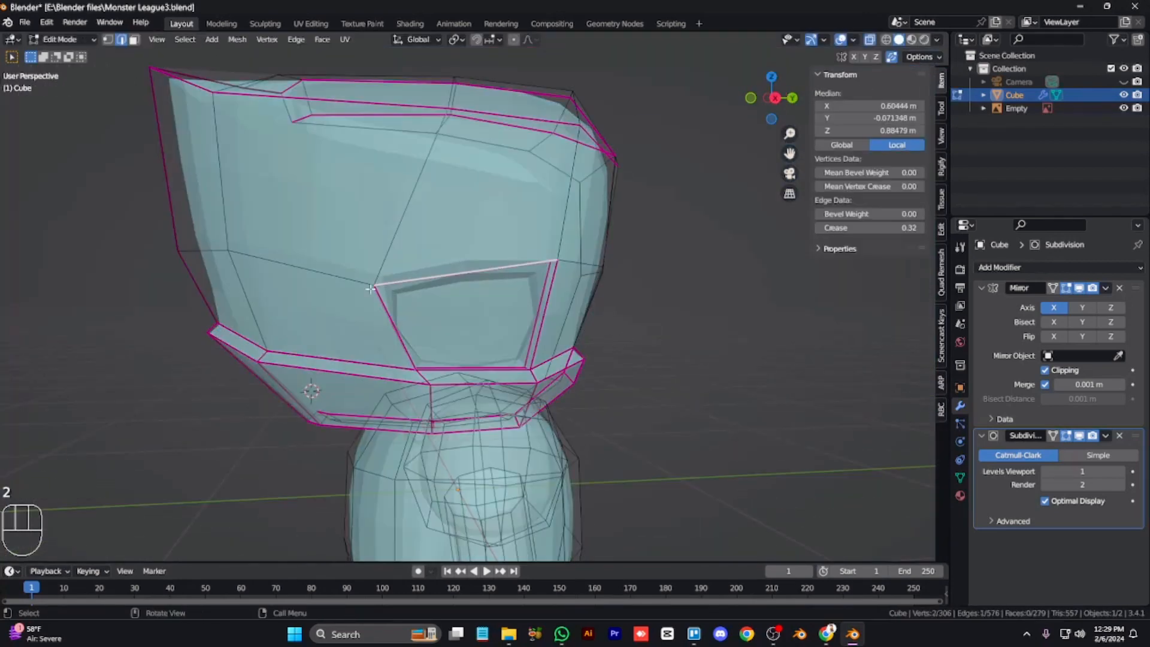
pyautogui.press('KP_6')
pyautogui.press('KP_6')
pyautogui.press('KP_1')
pyautogui.press('KP_6')
pyautogui.press('KP_6')
pyautogui.hotkey('alt', 'z')
pyautogui.press('KP_6')
pyautogui.press('KP_6')
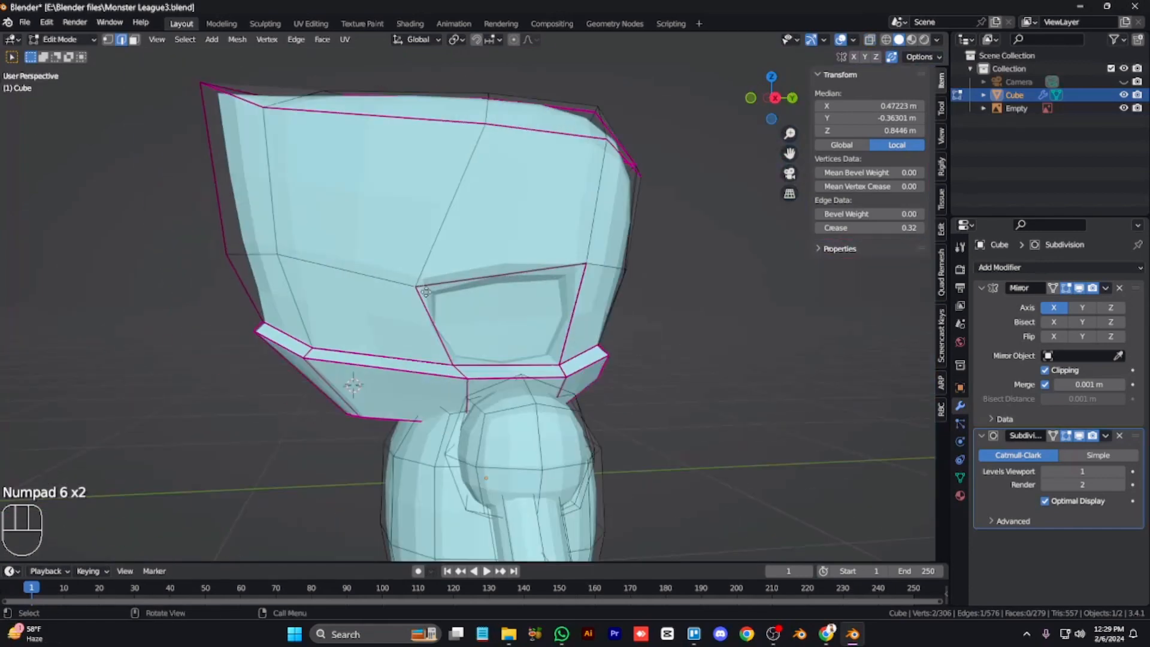
pyautogui.press('g')
pyautogui.click(436, 288)
# Select the eye socket's inner face and switch the viewport to Material Preview shading
pyautogui.press('3')
pyautogui.hotkey('alt', 'z')
pyautogui.hotkey('alt', 'z')
pyautogui.click(465, 315)
pyautogui.scroll(-5, 456, 313)
pyautogui.press('z')
pyautogui.click(456, 387)
pyautogui.press('KP_4')
pyautogui.press('KP_4')
pyautogui.press('KP_4')
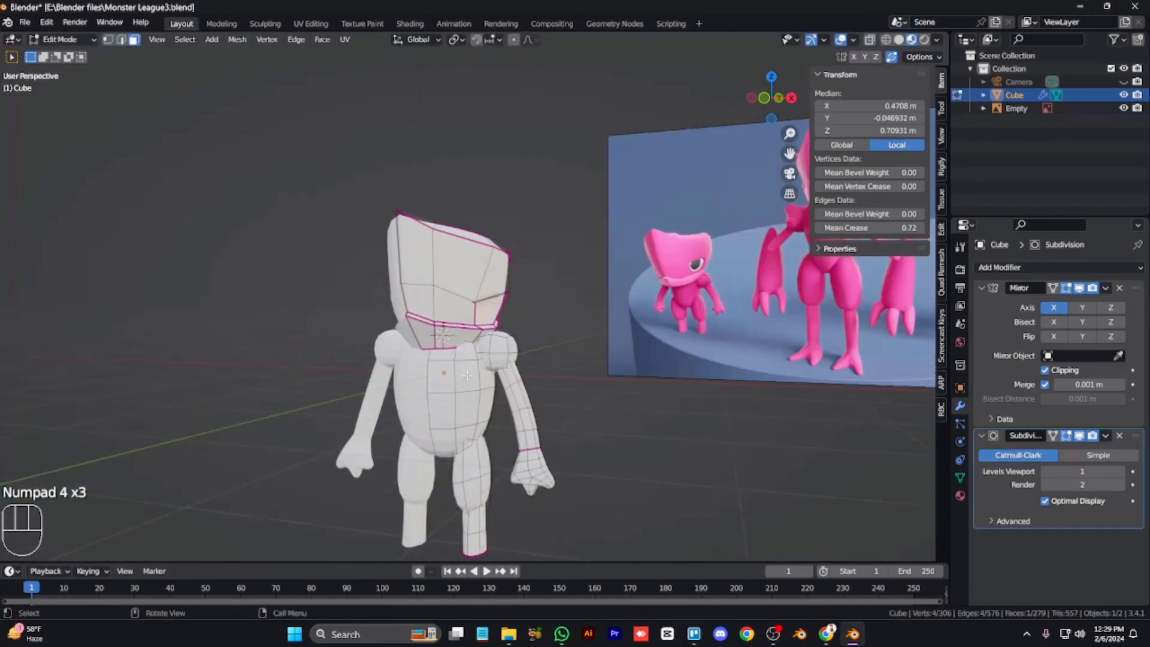
# In Object Mode, give the body's material a pink base color and set its roughness to 1.000
pyautogui.press('Tab')
pyautogui.click(959, 495)
pyautogui.click(1089, 457)
pyautogui.moveTo(1041, 339); pyautogui.dragTo(1077, 351)
pyautogui.scroll(-6, 1061, 509)
pyautogui.moveTo(1089, 487); pyautogui.dragTo(1125, 486)
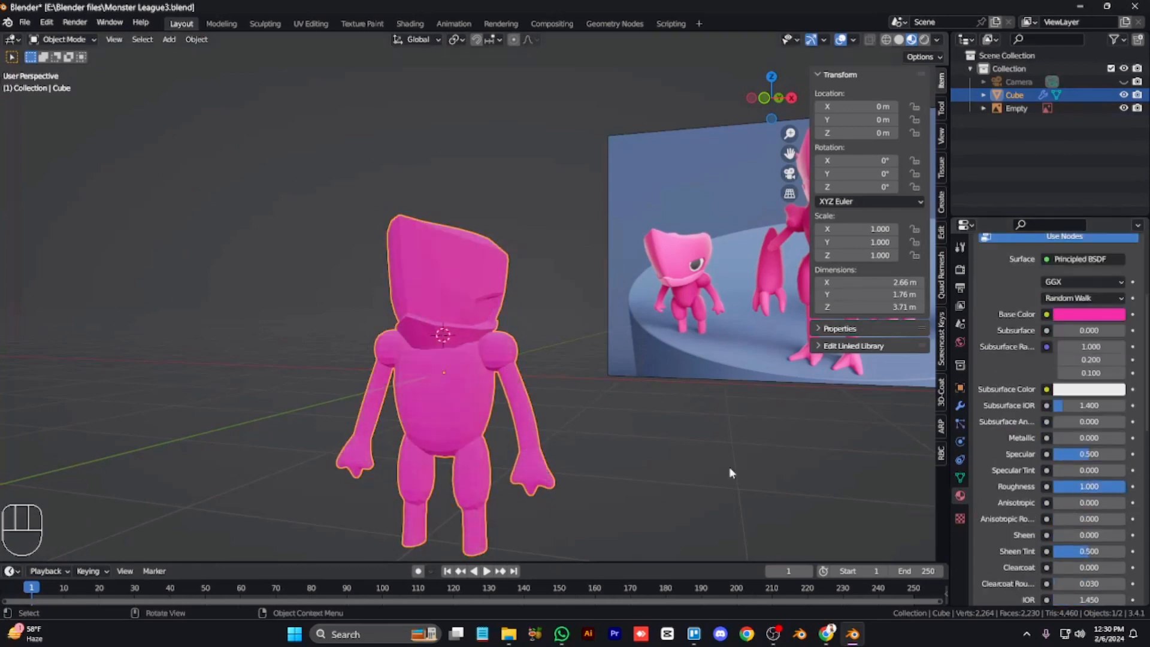
# Shade the body smooth and adjust the material's base color toward the reference's pink
pyautogui.rightClick(509, 367)
pyautogui.click(498, 366)
pyautogui.scroll(6, 1028, 386)
pyautogui.click(1089, 459)
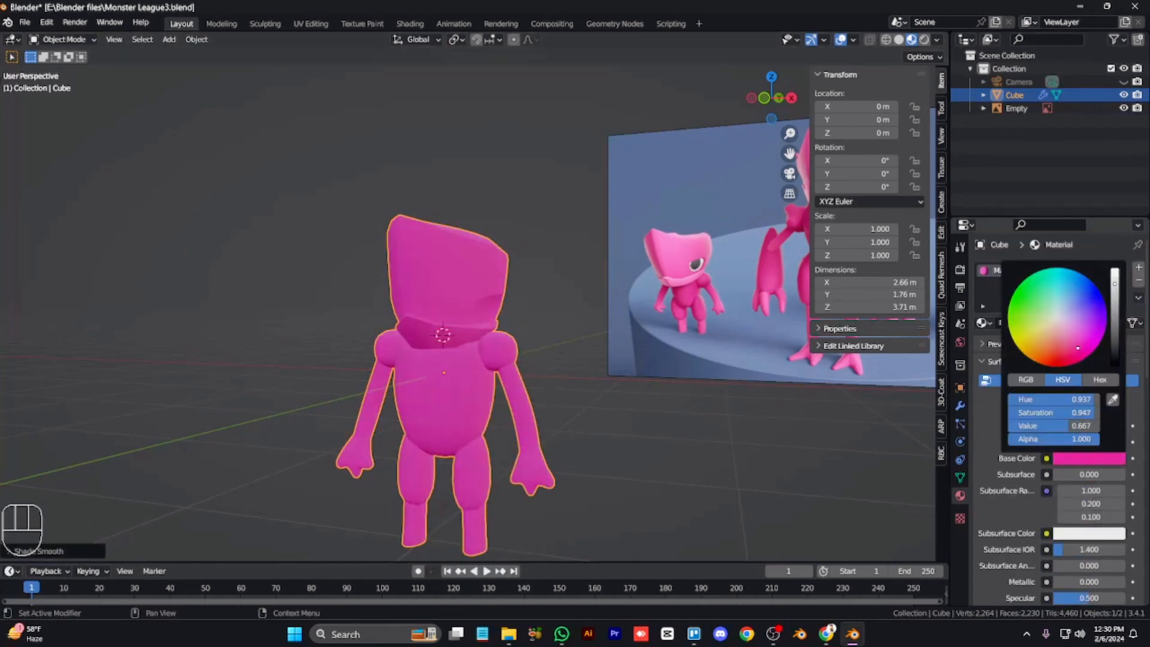
# Select the jaw band faces around the head's lower edge and add a second material slot using the existing pink Material
pyautogui.press('Tab')
pyautogui.click(600, 500)
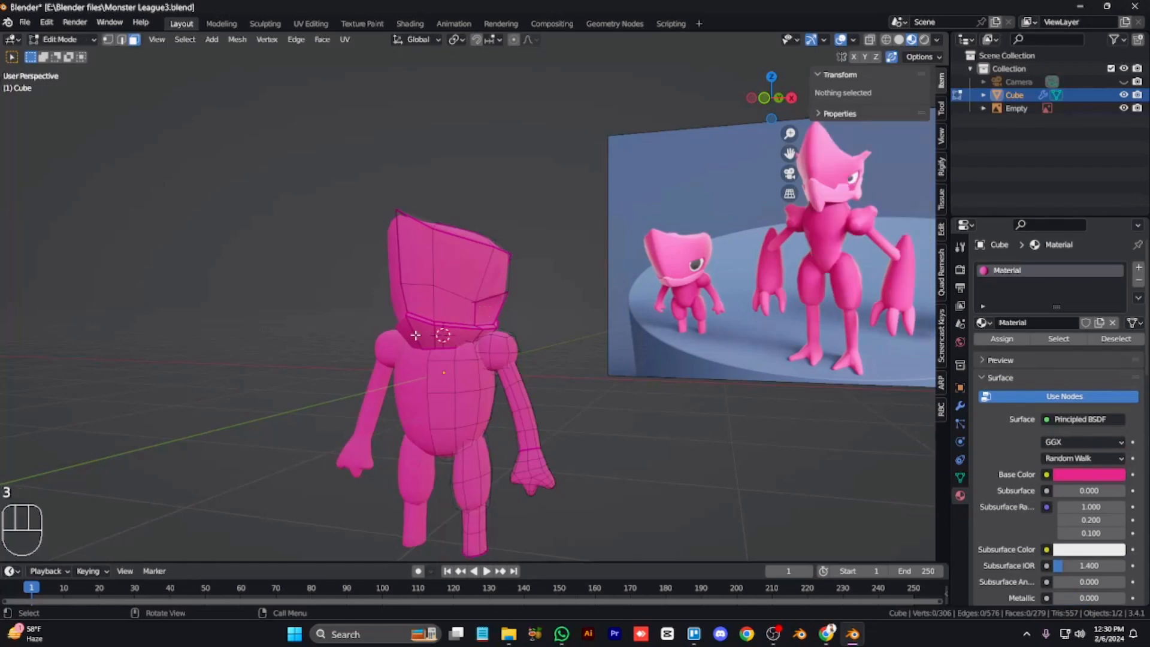
pyautogui.moveTo(415, 335); pyautogui.dragTo(492, 333)
pyautogui.press('KP_6')
pyautogui.press('KP_6')
pyautogui.press('KP_6')
pyautogui.press('KP_4')
pyautogui.press('KP_4')
pyautogui.press('KP_4')
pyautogui.press('KP_4')
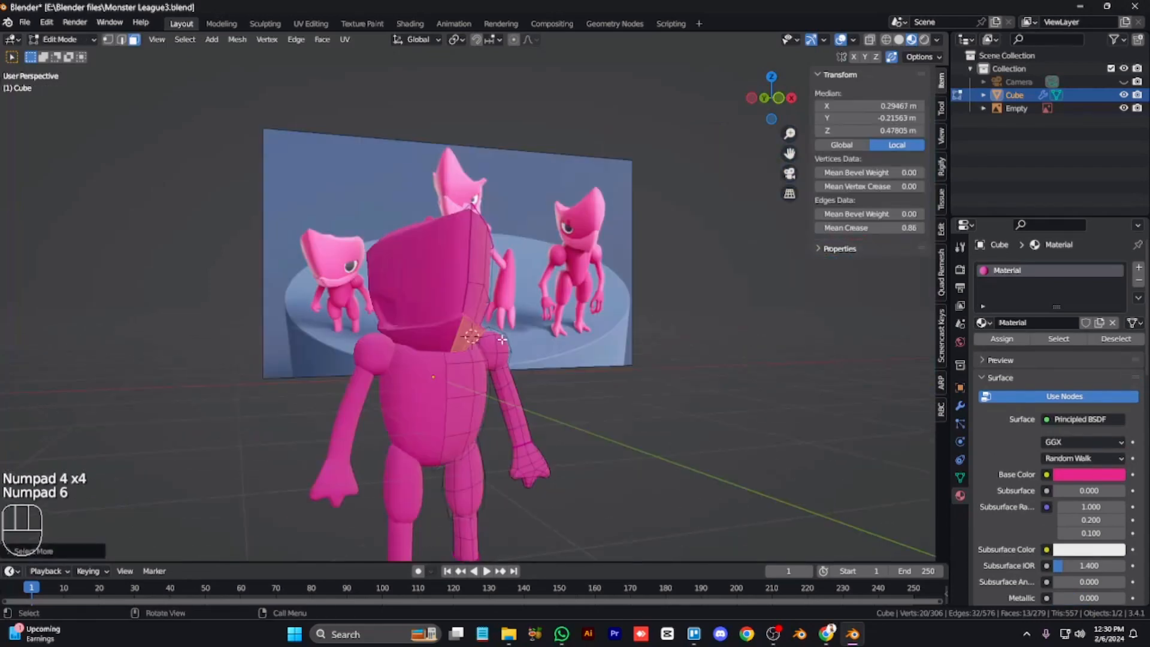
pyautogui.press('KP_6')
pyautogui.press('KP_6')
pyautogui.click(1137, 269)
pyautogui.click(982, 348)
pyautogui.click(874, 367)
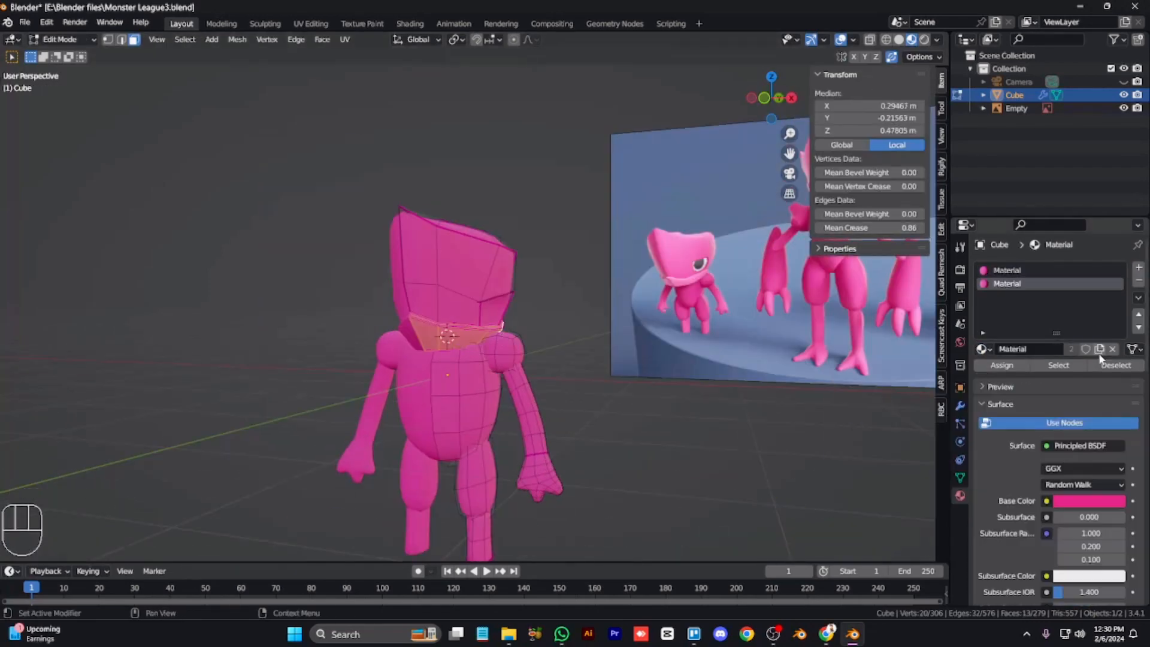
# Make the second slot's material an independent copy, lighten its base color to pale pink, and assign it to the jaw band
pyautogui.click(1094, 505)
pyautogui.scroll(2, 1100, 509)
pyautogui.click(1083, 508)
pyautogui.moveTo(1081, 456); pyautogui.dragTo(1058, 455)
# Select the whole lower leg and assign the light pink material to it
pyautogui.press('Tab')
pyautogui.press('Tab')
pyautogui.press('l')
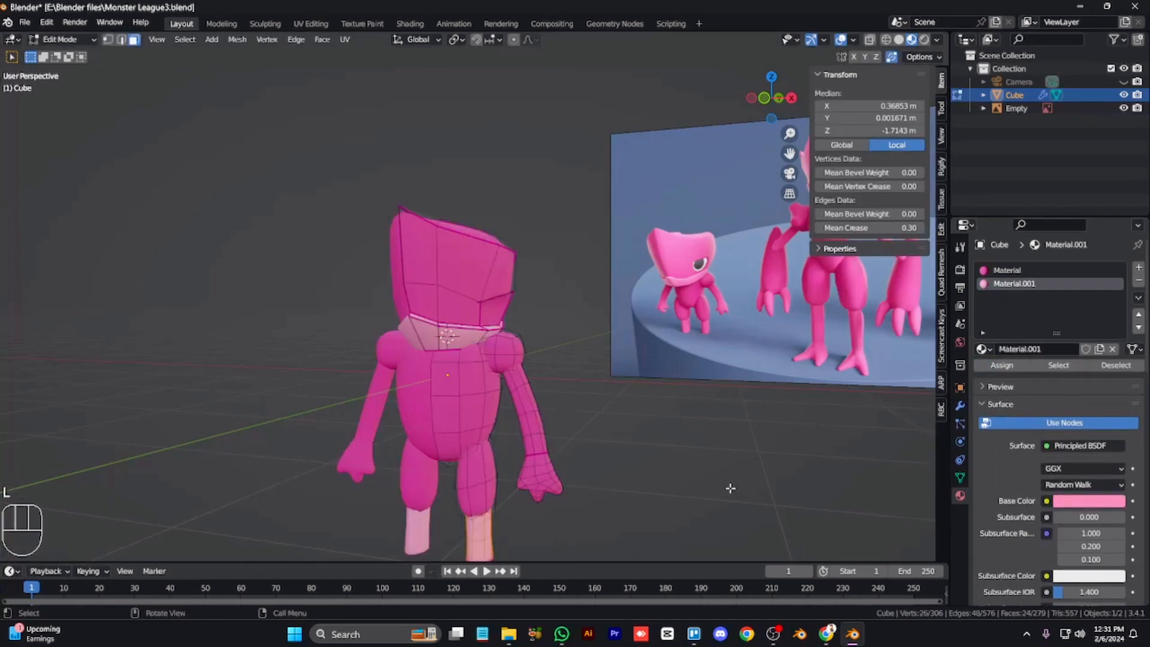
pyautogui.press('Tab')
pyautogui.press('Tab')
# Select the inner faces on top of the head and assign the light pink material to them
pyautogui.press('KP_8')
pyautogui.press('KP_8')
pyautogui.click(461, 237)
pyautogui.keyDown('ctrl'); pyautogui.click(443, 268); pyautogui.keyUp('ctrl')
pyautogui.press('KP_6')
pyautogui.press('KP_6')
pyautogui.press('KP_6')
pyautogui.press('KP_6')
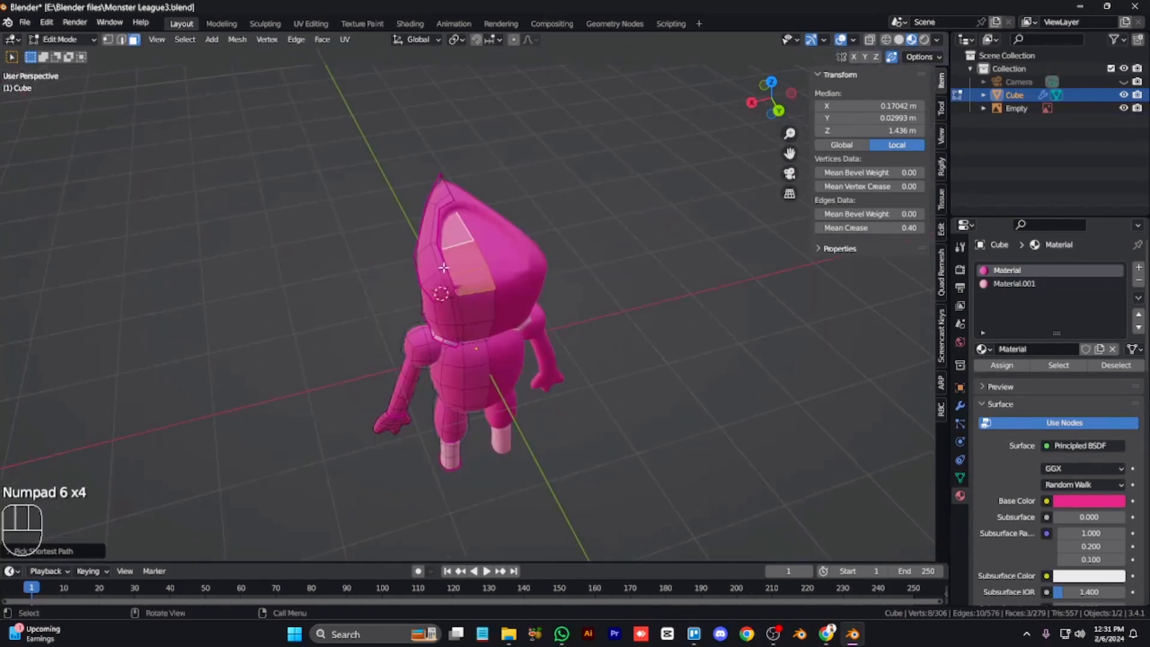
pyautogui.press('KP_6')
pyautogui.press('KP_6')
pyautogui.press('KP_6')
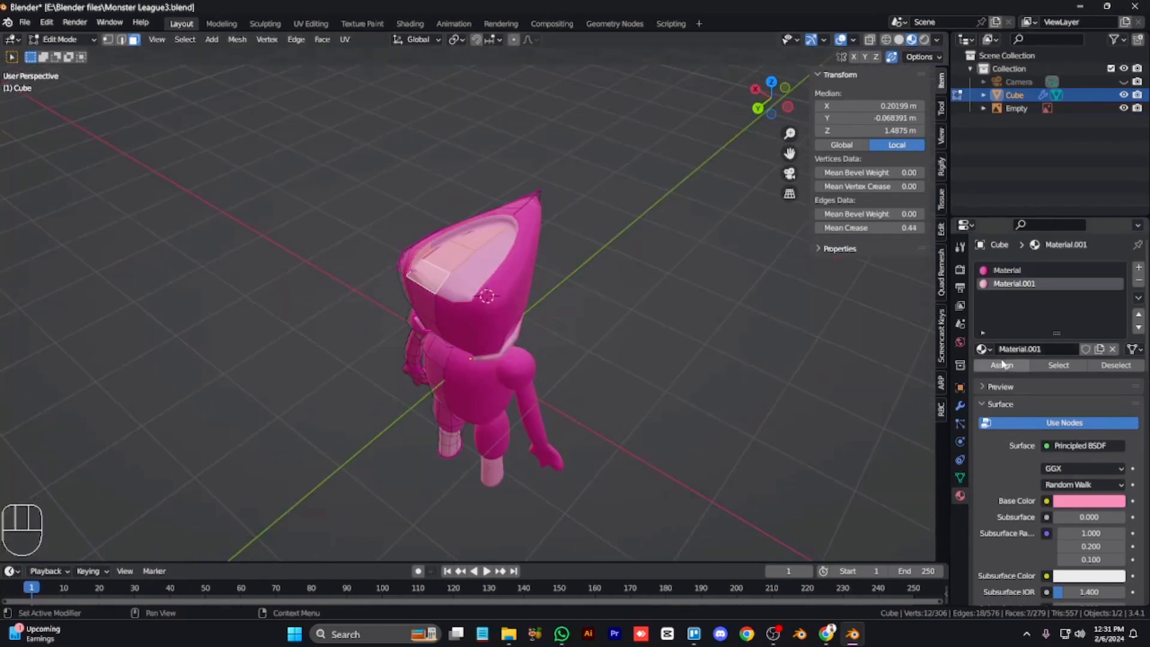
pyautogui.click(765, 360)
pyautogui.press('Tab')
# Select the eye socket's inner faces, including the surrounding walls, and assign the light pink material to them
pyautogui.press('KP_4')
pyautogui.press('KP_4')
pyautogui.press('KP_4')
pyautogui.press('KP_4')
pyautogui.press('KP_4')
pyautogui.press('KP_4')
pyautogui.press('KP_2')
pyautogui.press('KP_2')
pyautogui.press('KP_6')
pyautogui.press('KP_Add')
pyautogui.press('KP_Add')
pyautogui.press('KP_Add')
pyautogui.press('Tab')
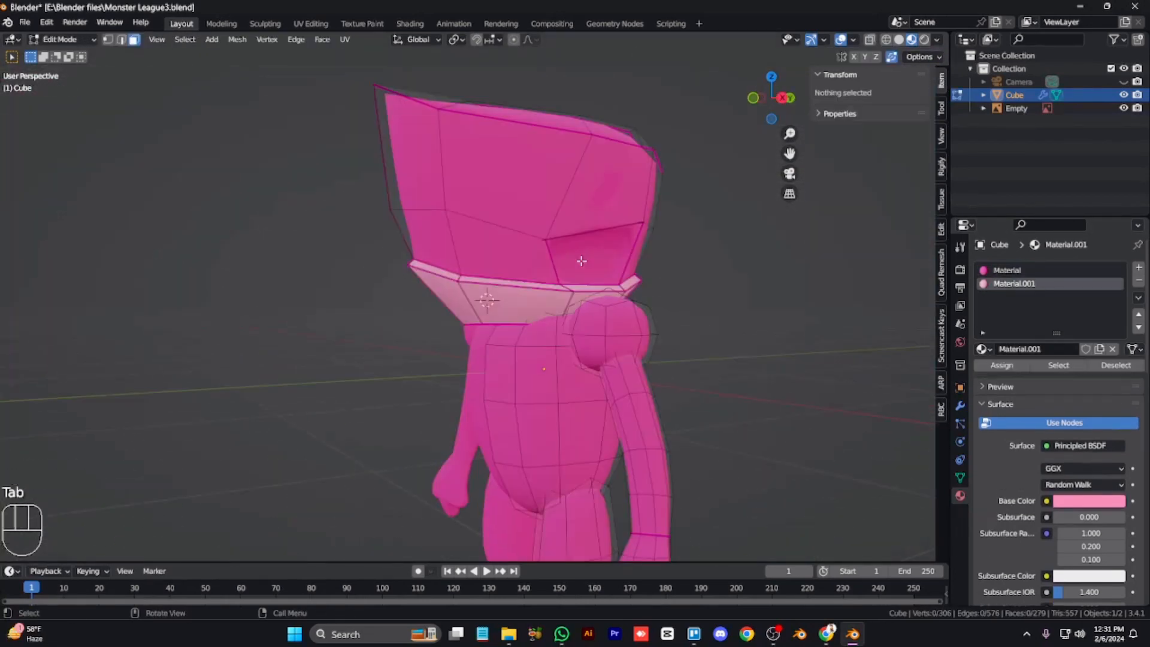
pyautogui.click(582, 262)
pyautogui.press('ctrl+KP_Add')
pyautogui.press('Tab')
pyautogui.press('Tab')
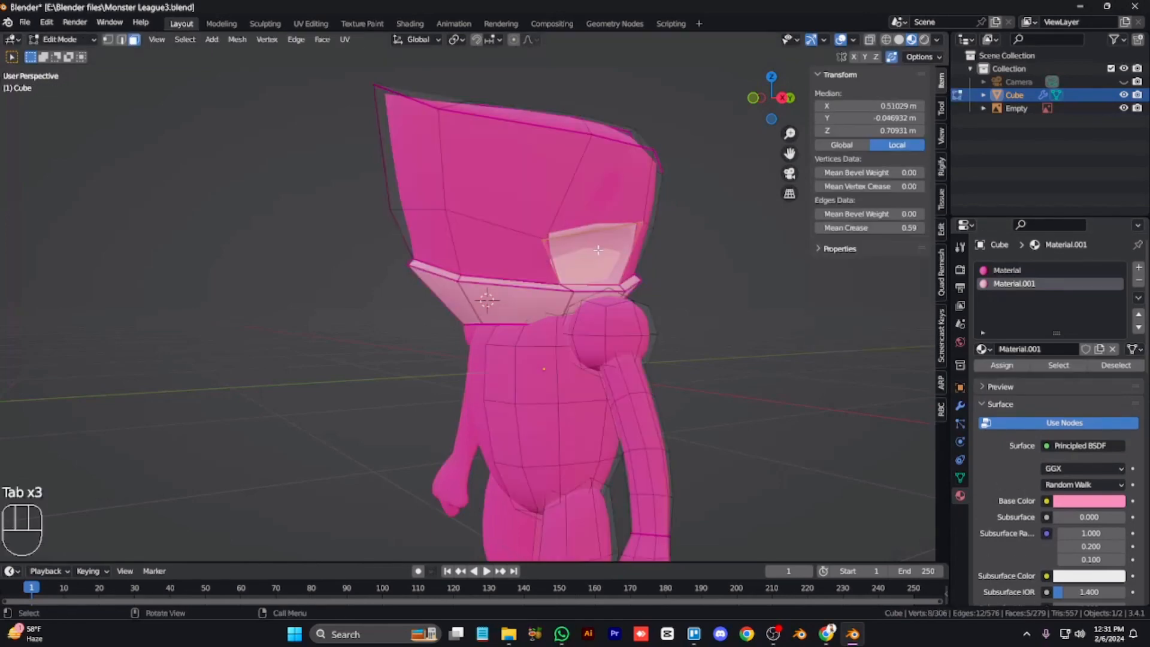
# Set the mean crease of the eye socket's outer rim edges to 1.00
pyautogui.scroll(3, 620, 234)
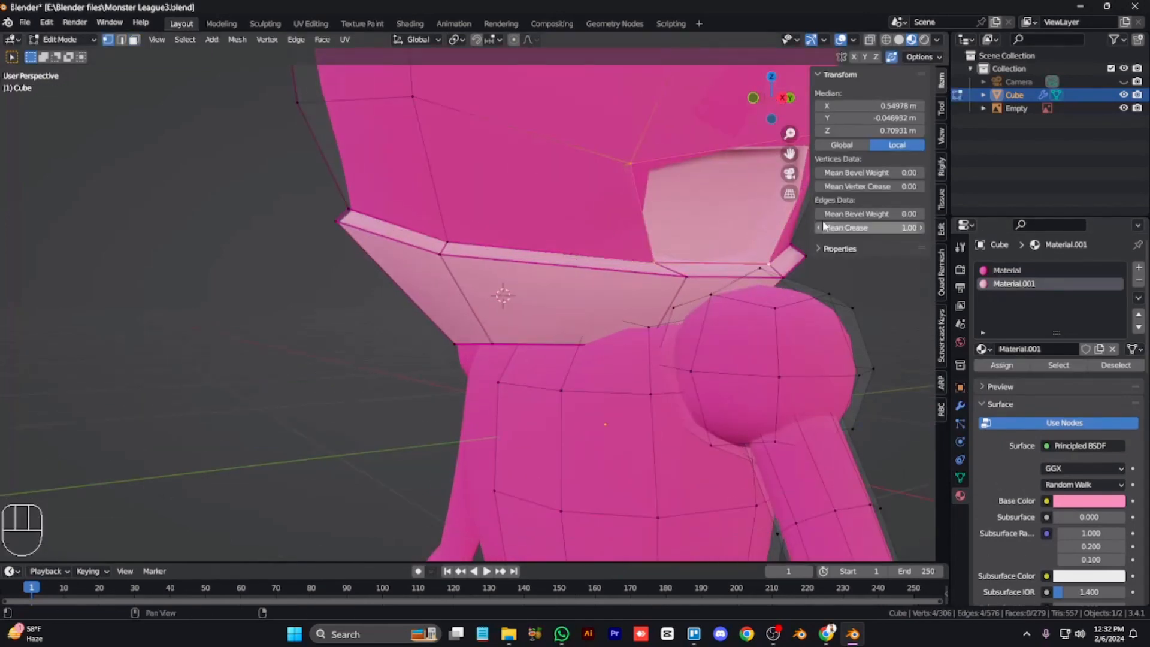
pyautogui.press('ctrl+KP_6')
pyautogui.press('ctrl+KP_6')
pyautogui.press('ctrl+KP_6')
pyautogui.press('ctrl+KP_6')
pyautogui.press('ctrl+KP_6')
# Assign a new white material in a third slot to the eye socket's back face, and set its mean crease to 1.00
pyautogui.press('2')
pyautogui.press('3')
pyautogui.click(576, 222)
pyautogui.click(1138, 267)
pyautogui.click(1049, 350)
pyautogui.scroll(-3, 1042, 372)
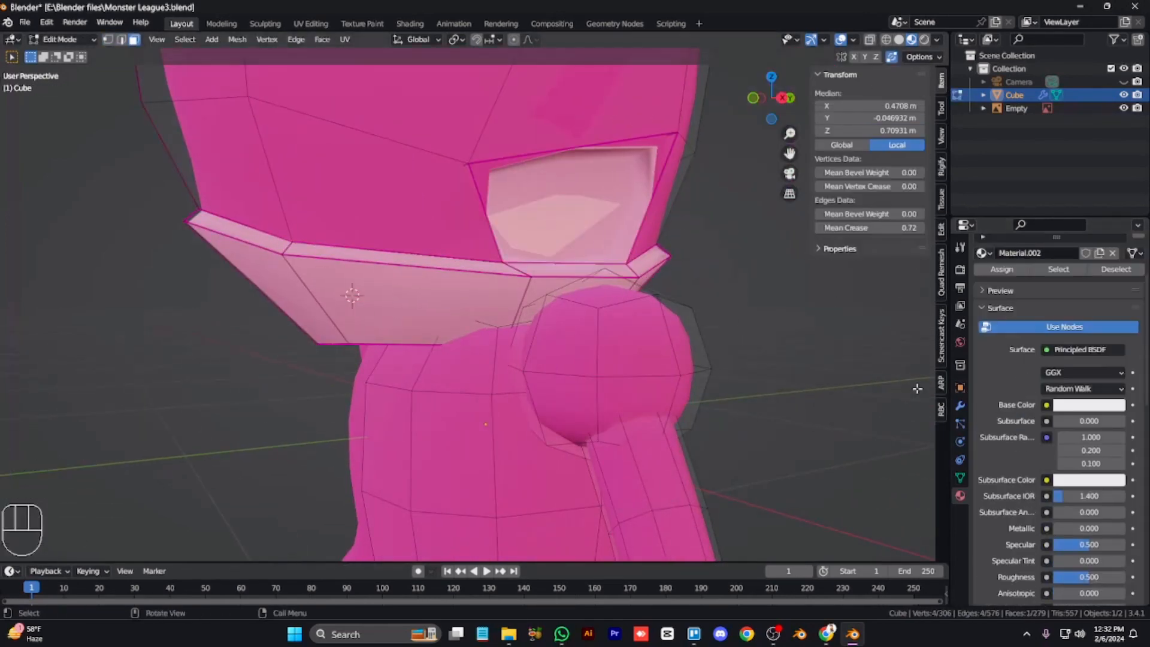
pyautogui.scroll(3, 1054, 371)
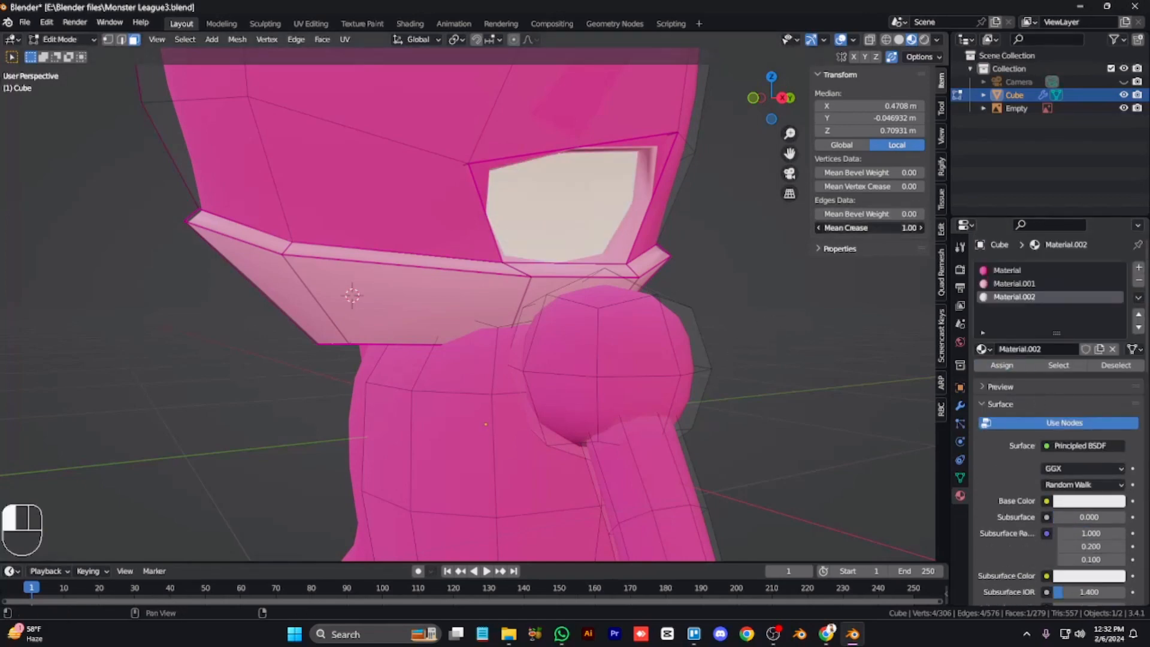
# Inset the white eye face and slightly adjust the inner face's position for the pupil
pyautogui.press('i')
pyautogui.click(767, 318)
pyautogui.press('g')
pyautogui.click(768, 318)
# Add a fourth slot with a new black material and assign it to the inset pupil face
pyautogui.click(1137, 267)
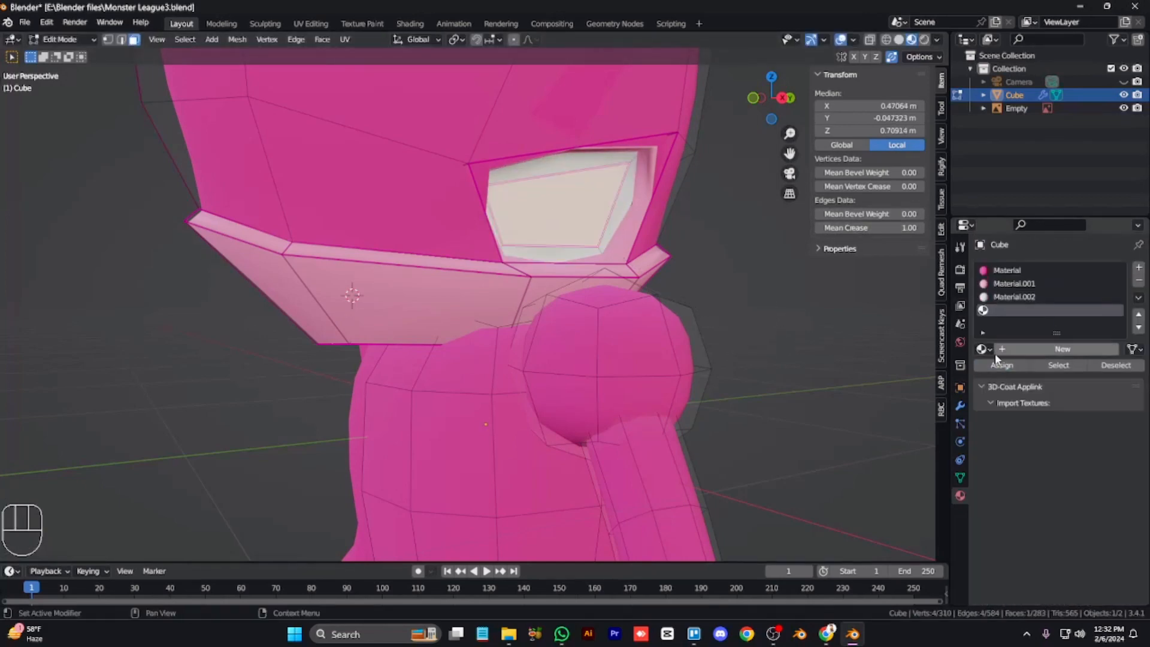
pyautogui.click(984, 349)
pyautogui.click(952, 393)
pyautogui.click(1091, 501)
pyautogui.moveTo(1117, 386); pyautogui.dragTo(1116, 411)
pyautogui.click(1007, 365)
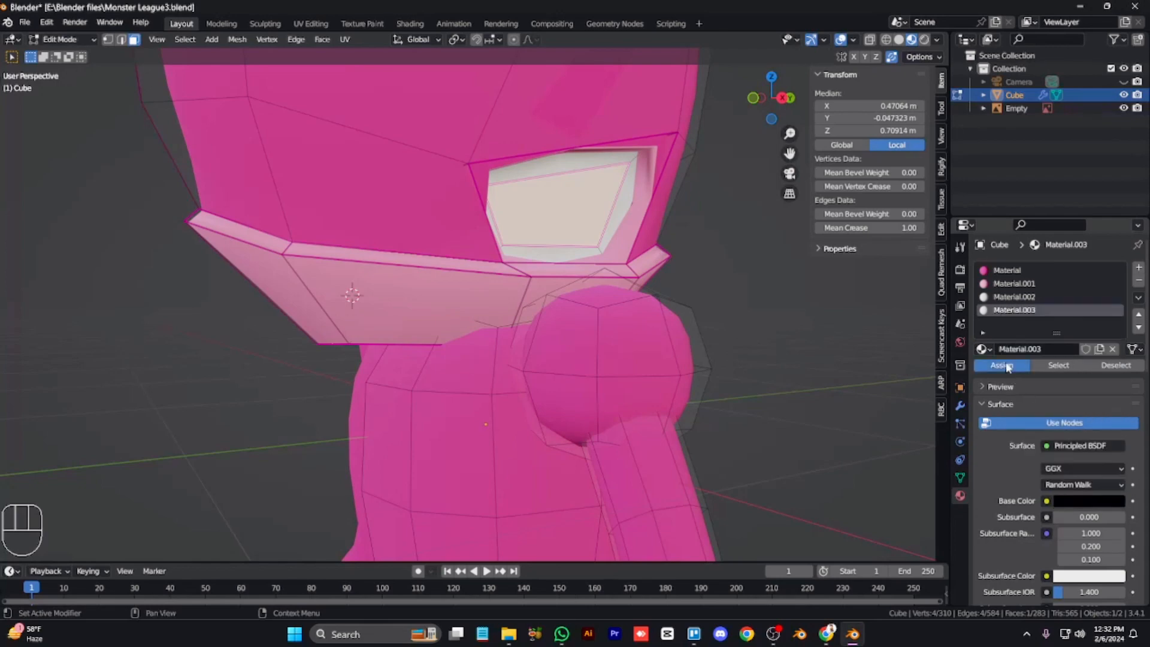
# Subdivide the pupil face and round it with the LoopTools Circle operation
pyautogui.press('s')
pyautogui.rightClick(852, 355)
pyautogui.rightClick(852, 355)
pyautogui.click(845, 363)
pyautogui.rightClick(720, 344)
pyautogui.moveTo(716, 290)
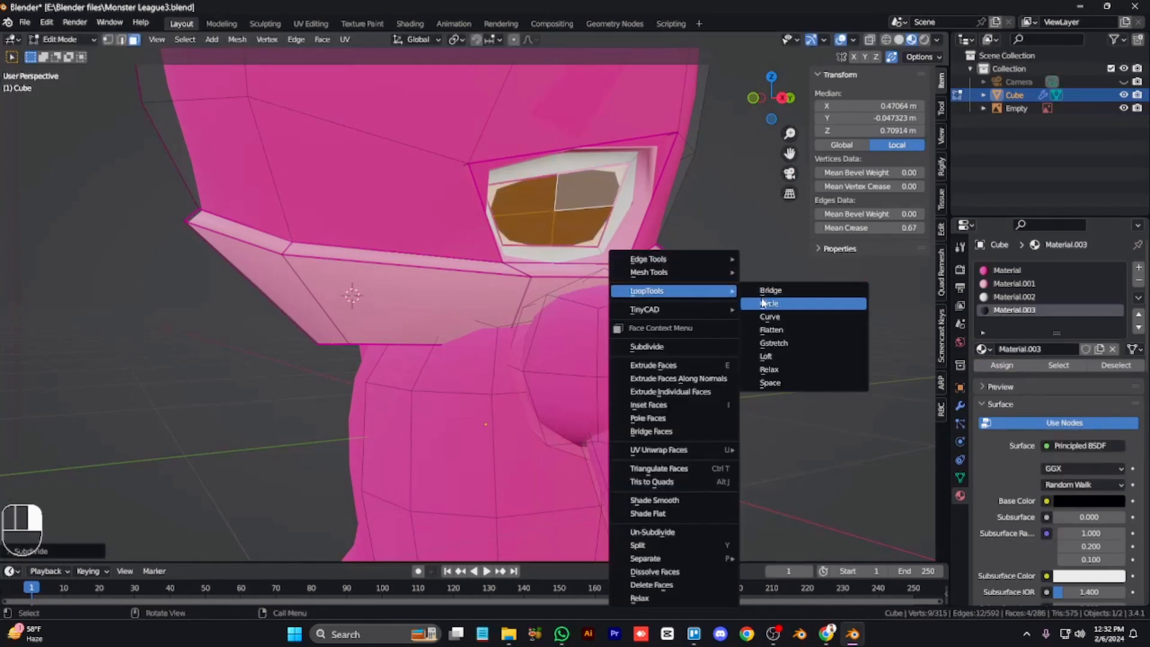
pyautogui.click(777, 304)
# In the right side view, move the pupil toward the eye's upper front corner
pyautogui.press('KP_Decimal')
pyautogui.press('KP_3')
pyautogui.scroll(-8, 744, 299)
pyautogui.press('g')
pyautogui.click(722, 288)
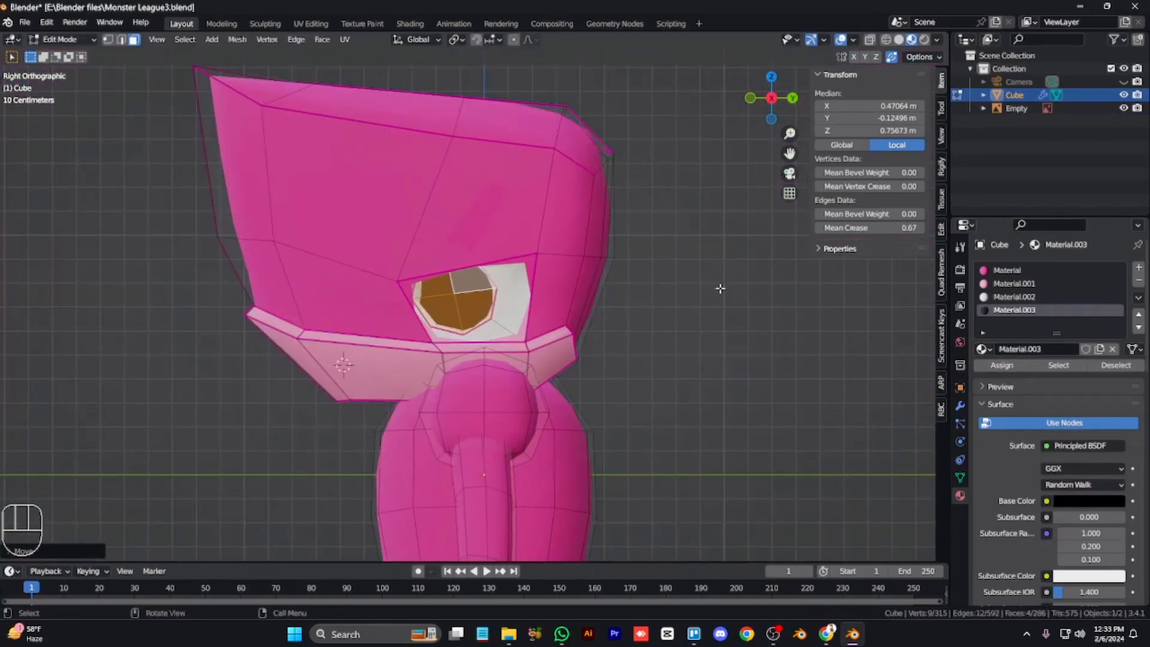
# Rotate the pupil to follow the eye surface, and move it outward in the front view to align with the socket
pyautogui.press('KP_4')
pyautogui.press('KP_4')
pyautogui.press('r')
pyautogui.click(726, 255)
pyautogui.press('KP_1')
pyautogui.press('g')
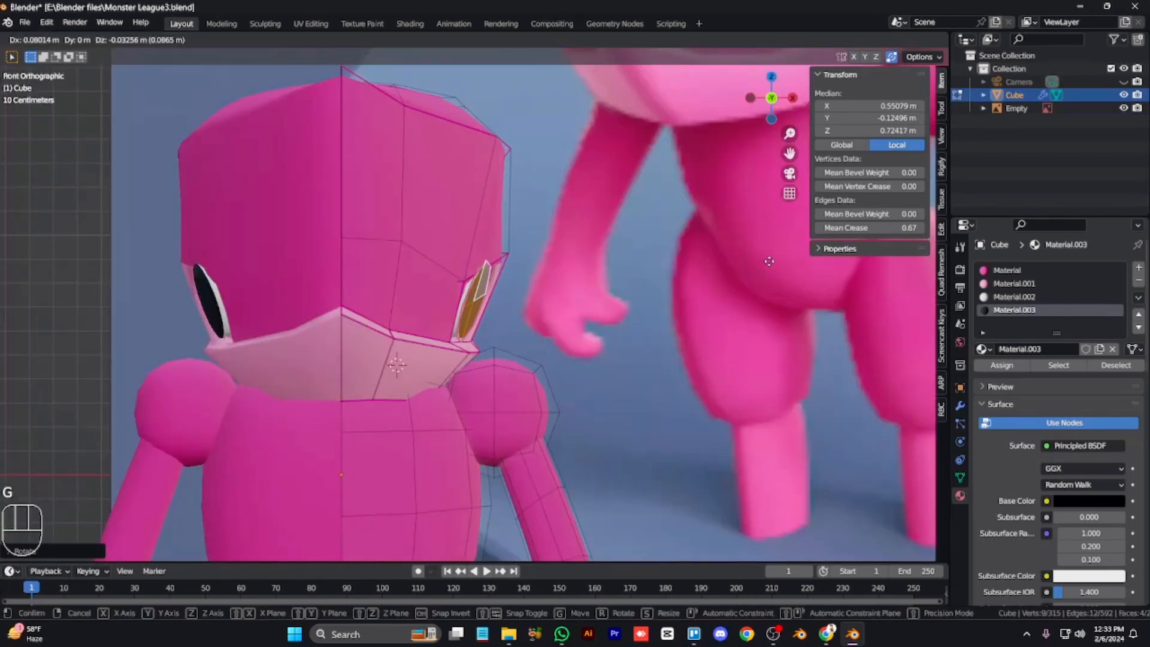
pyautogui.click(757, 258)
# Delete the pupil's center vertex and fill the circular rim with a single face
pyautogui.press('KP_5')
pyautogui.press('KP_6')
pyautogui.press('KP_6')
pyautogui.press('KP_6')
pyautogui.press('KP_6')
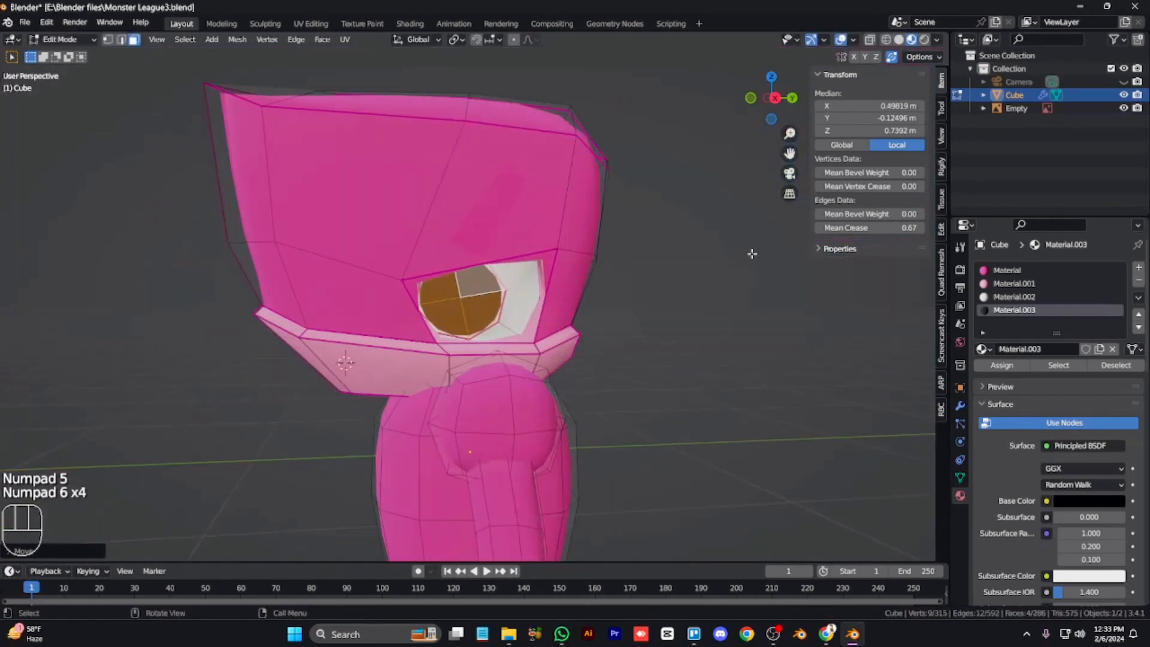
pyautogui.press('KP_8')
pyautogui.press('KP_8')
pyautogui.press('KP_8')
pyautogui.press('KP_8')
pyautogui.press('KP_8')
pyautogui.press('x')
pyautogui.click(516, 319)
pyautogui.press('1')
pyautogui.keyDown('alt'); pyautogui.click(505, 310); pyautogui.keyUp('alt')
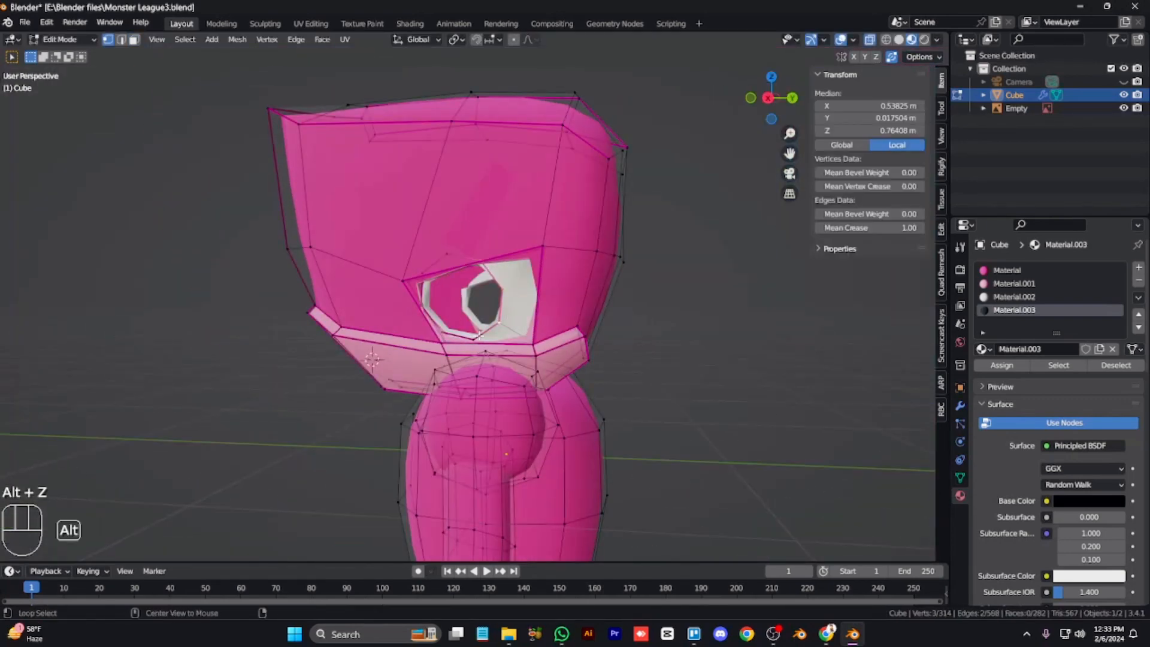
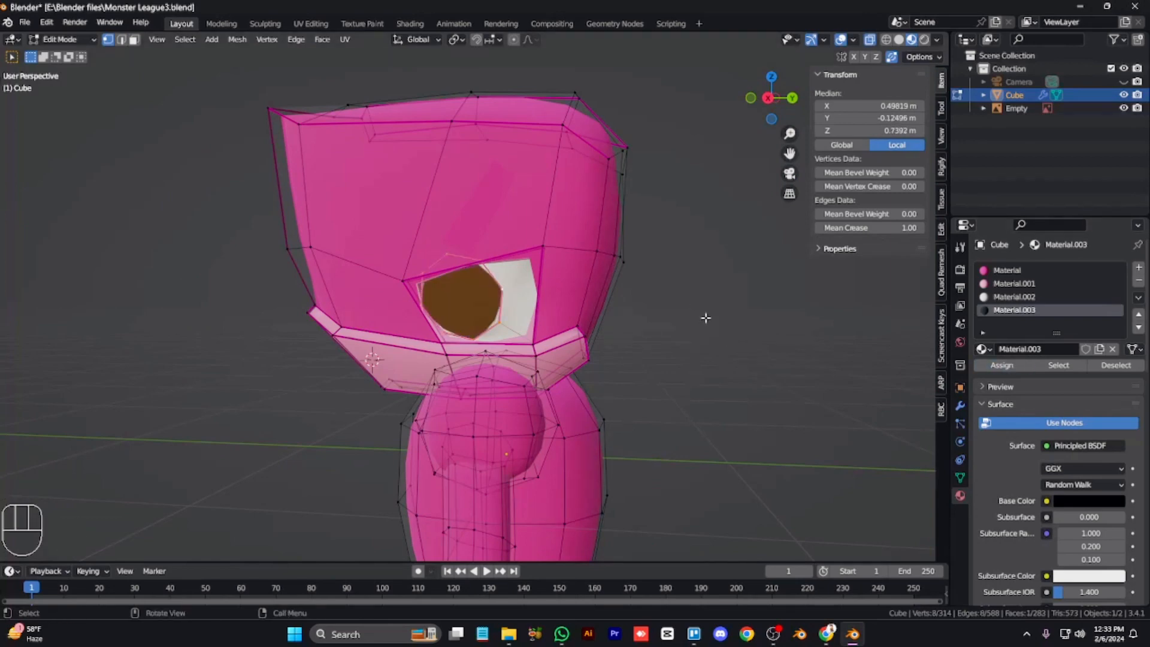
# Turn off X-ray and check the pupil's shape in Object Mode from the side and front
pyautogui.hotkey('alt', 'z')
pyautogui.press('Tab')
pyautogui.press('Tab')
pyautogui.press('Tab')
pyautogui.press('KP_4')
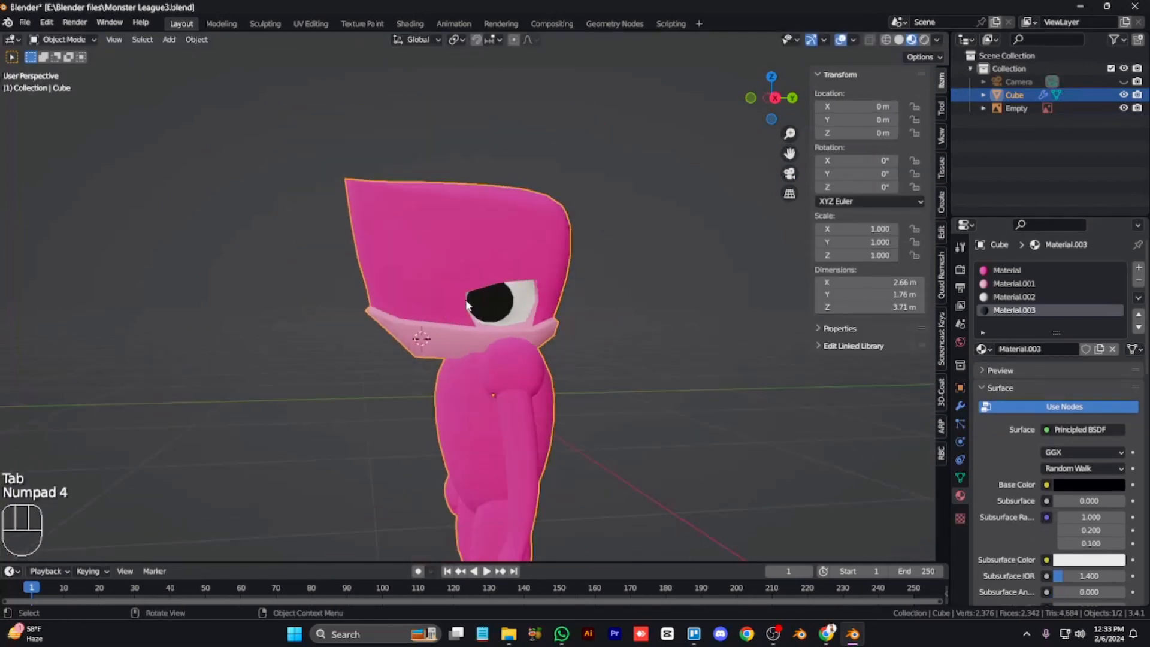
pyautogui.press('KP_4')
pyautogui.press('KP_4')
pyautogui.press('KP_4')
# In the front view, turn on proportional editing and pull the lower torso's side vertex inward to narrow the waist
pyautogui.press('KP_1')
pyautogui.press('KP_Subtract')
pyautogui.press('KP_Subtract')
pyautogui.press('ctrl+KP_2')
pyautogui.press('Tab')
pyautogui.hotkey('alt', 'z')
pyautogui.scroll(3, 487, 359)
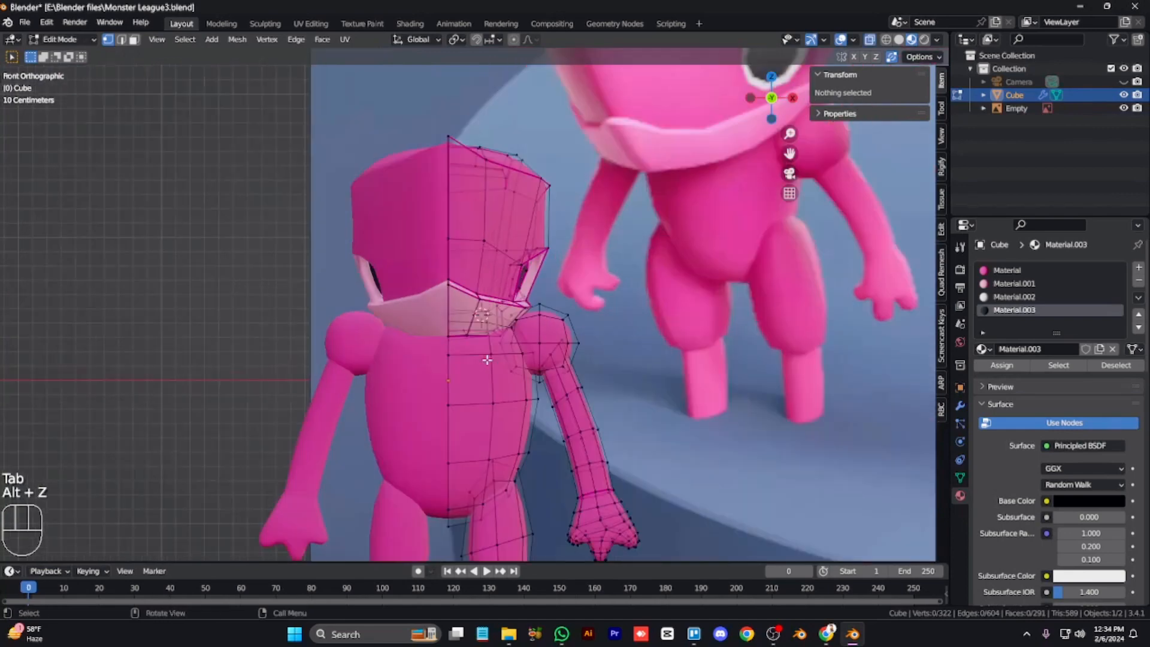
pyautogui.press('ctrl+KP_2')
pyautogui.press('ctrl+KP_2')
pyautogui.press('ctrl+KP_2')
pyautogui.press('ctrl+KP_2')
pyautogui.press('ctrl+KP_2')
pyautogui.press('ctrl+KP_2')
pyautogui.press('ctrl+KP_2')
pyautogui.press('ctrl+KP_2')
pyautogui.click(528, 333)
pyautogui.click(513, 39)
pyautogui.click(527, 39)
pyautogui.click(469, 65)
pyautogui.press('g')
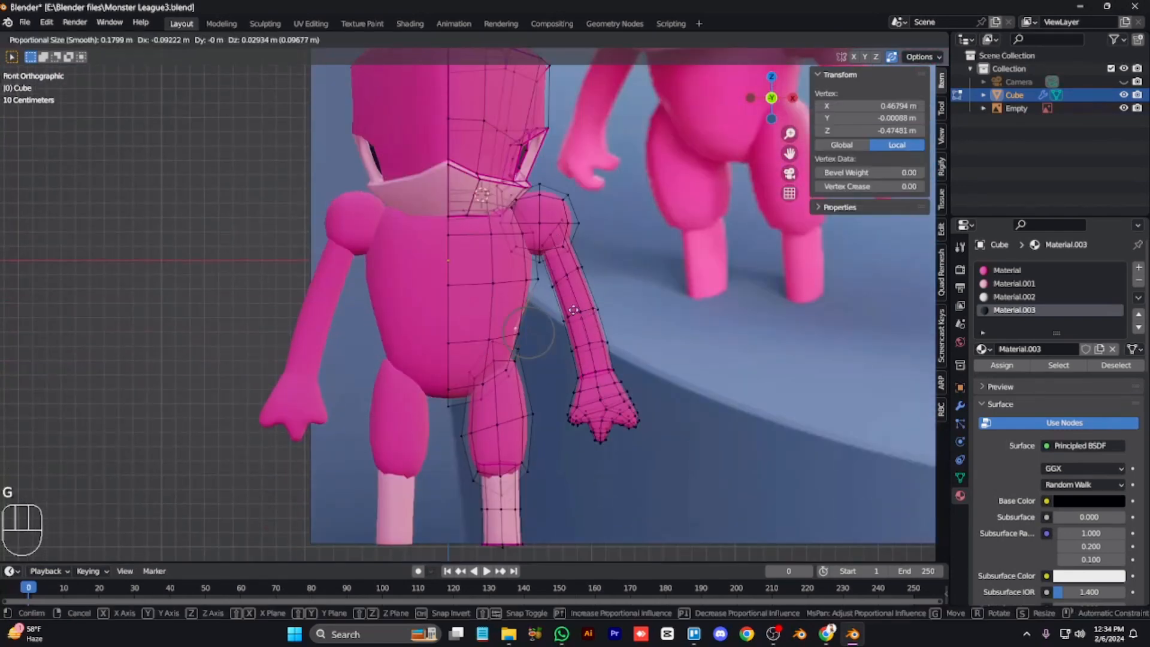
pyautogui.click(644, 392)
pyautogui.click(638, 374)
pyautogui.press('Tab')
pyautogui.scroll(-2, 638, 368)
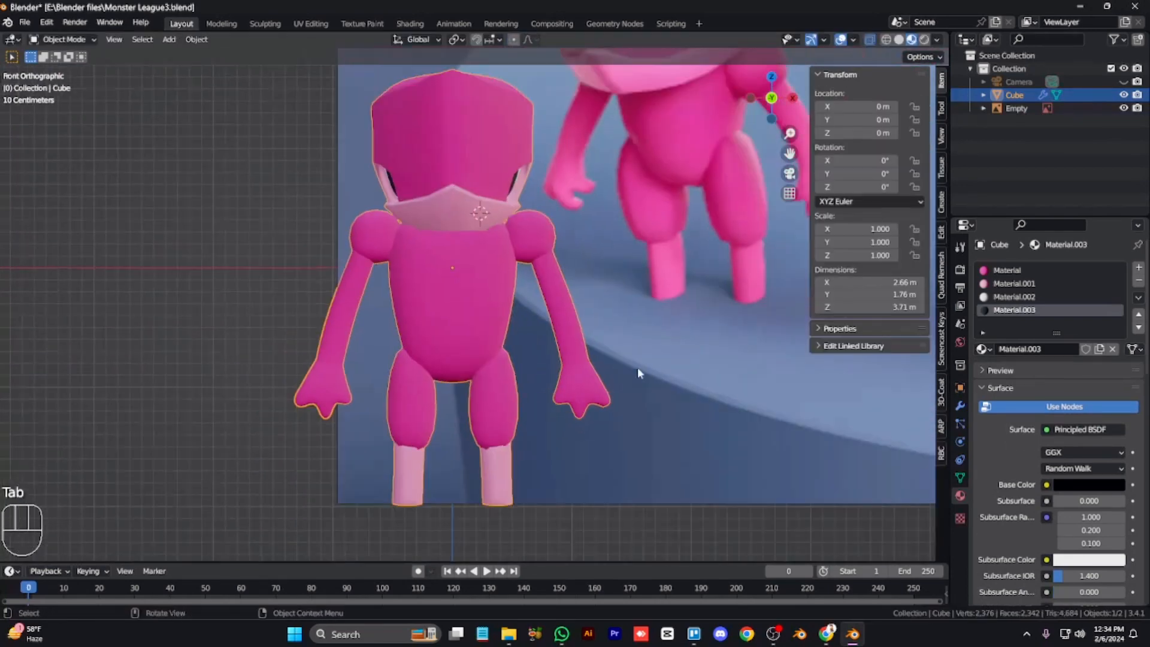
# Select the linked thigh and lower leg and move them slightly inward under the torso
pyautogui.press('Tab')
pyautogui.press('l')
pyautogui.press('l')
pyautogui.press('g')
pyautogui.click(563, 438)
pyautogui.click(590, 383)
pyautogui.press('Tab')
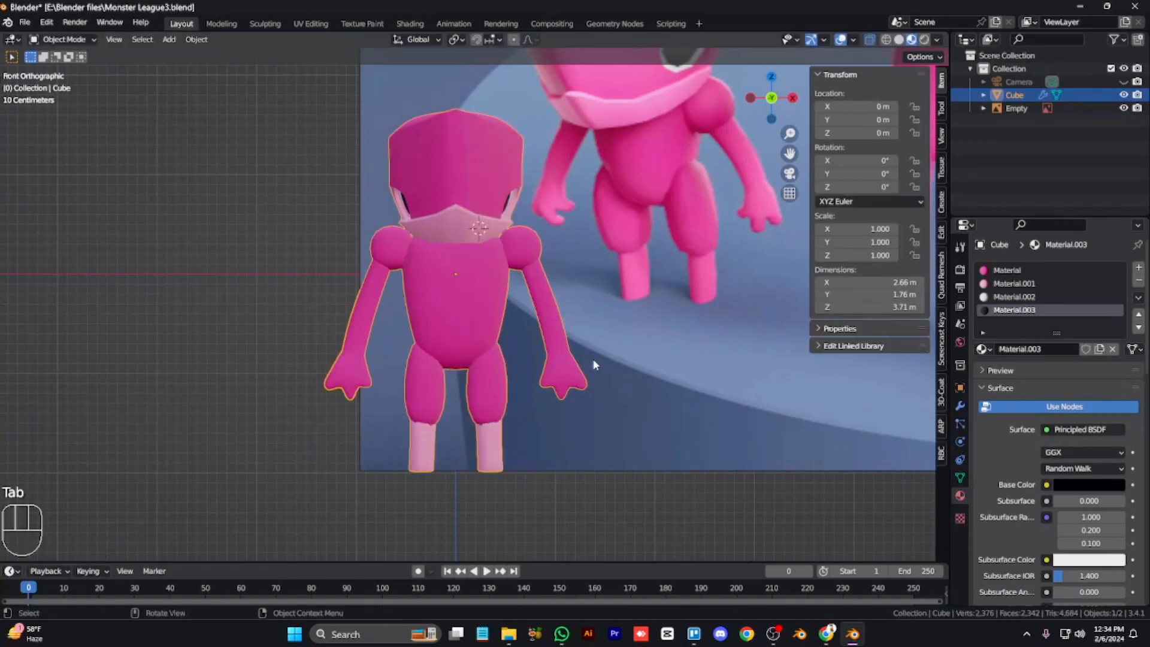
# Select the linked shoulder and arm and move them inward toward the torso
pyautogui.press('Tab')
pyautogui.press('l')
pyautogui.press('l')
pyautogui.click(629, 332)
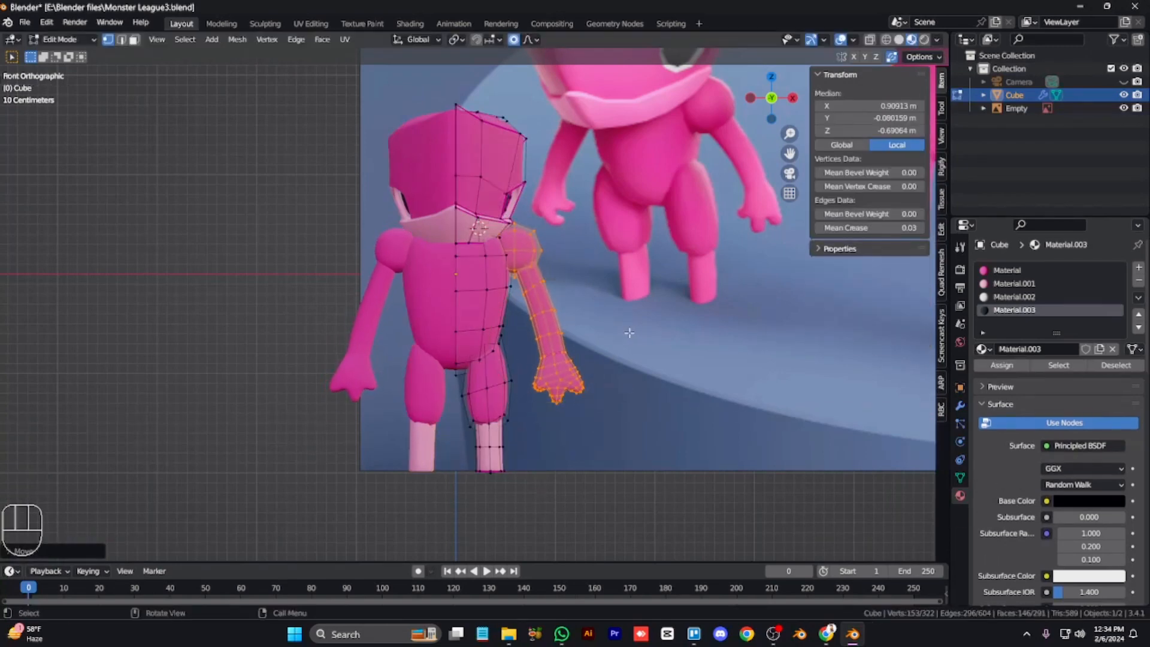
# With X-ray on, select the lower torso and leg vertices and move them up along Z to shorten the torso
pyautogui.hotkey('alt', 'z')
pyautogui.moveTo(521, 498); pyautogui.dragTo(440, 316)
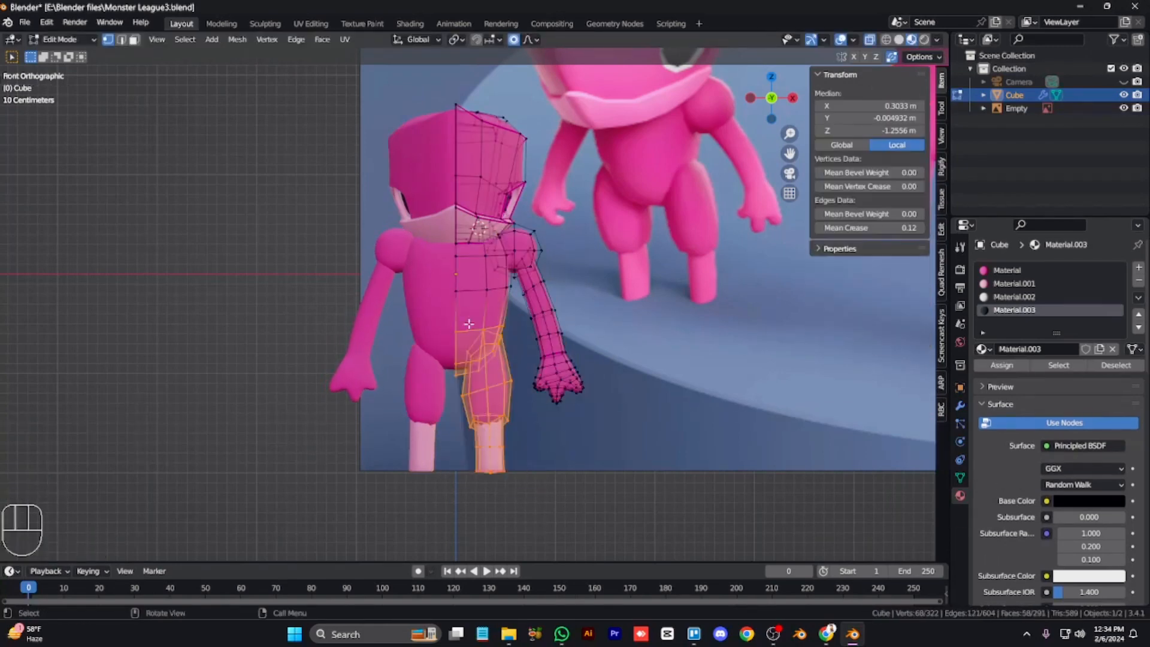
pyautogui.press('g')
pyautogui.press('z')
pyautogui.click(544, 349)
# Pull the mid-torso vertices inward with proportional editing to slim the body, and turn X-ray off
pyautogui.press('g')
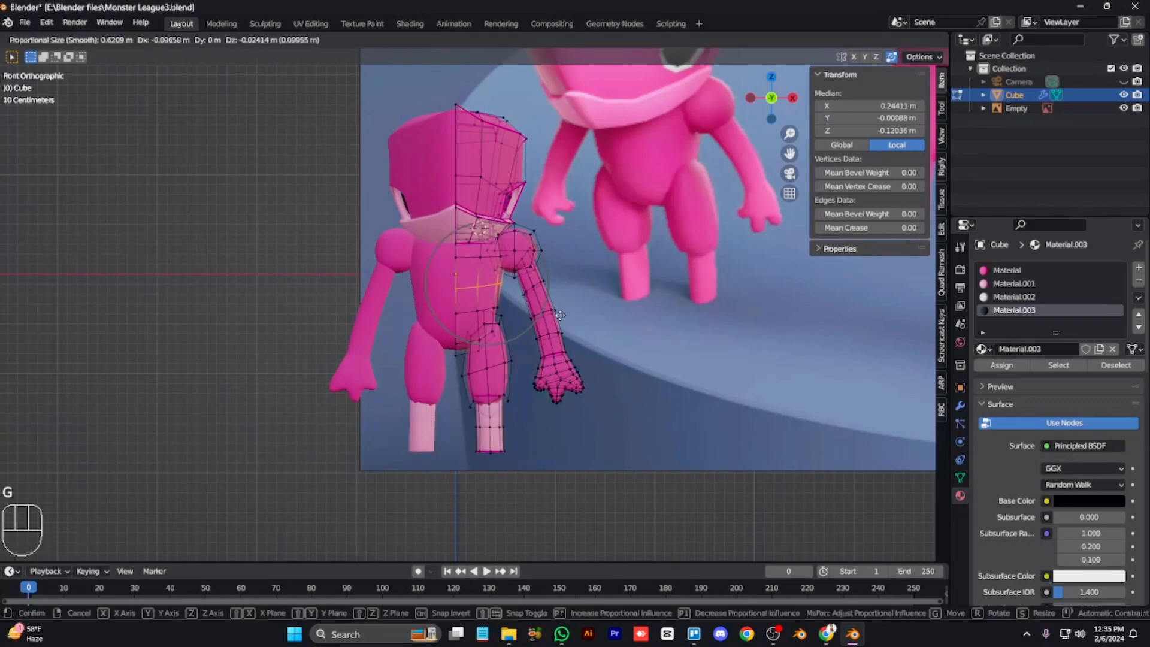
pyautogui.click(575, 313)
pyautogui.click(675, 314)
pyautogui.hotkey('alt', 'z')
# Select the linked lower leg in X-ray and nudge it slightly inward and up under the thigh
pyautogui.press('Tab')
pyautogui.scroll(-1, 648, 324)
pyautogui.press('Tab')
pyautogui.hotkey('alt', 'z')
pyautogui.press('l')
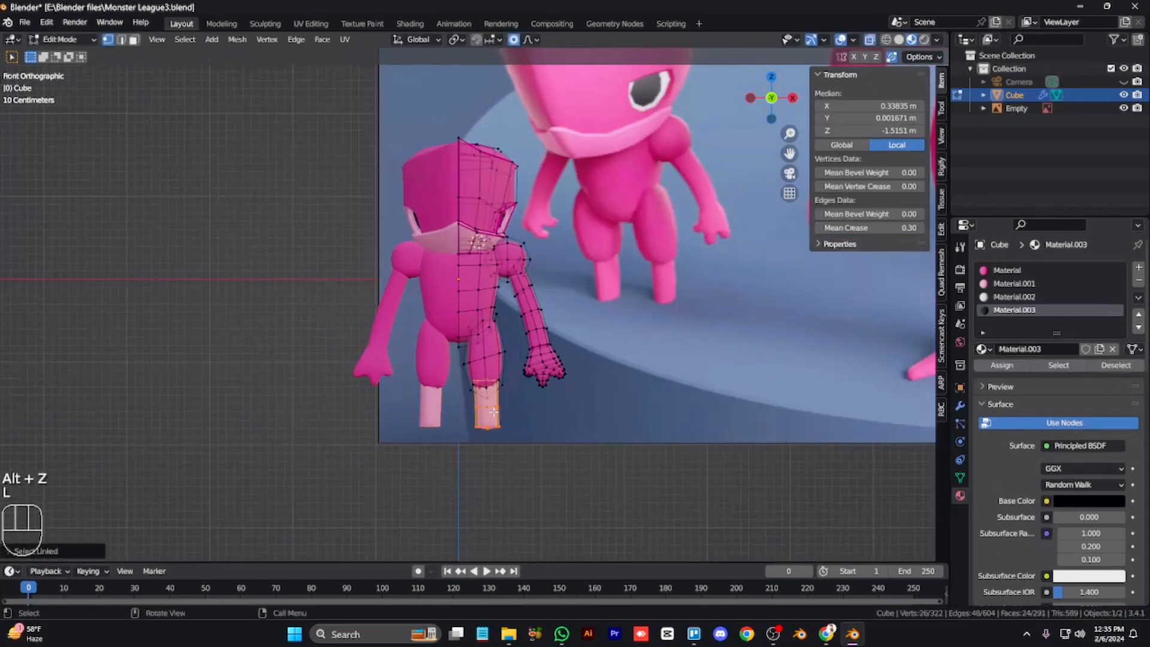
pyautogui.hotkey('alt', 'a')
# Select the linked arm and hand, scale them down, and reposition and rotate them slightly at the shoulder
pyautogui.press('l')
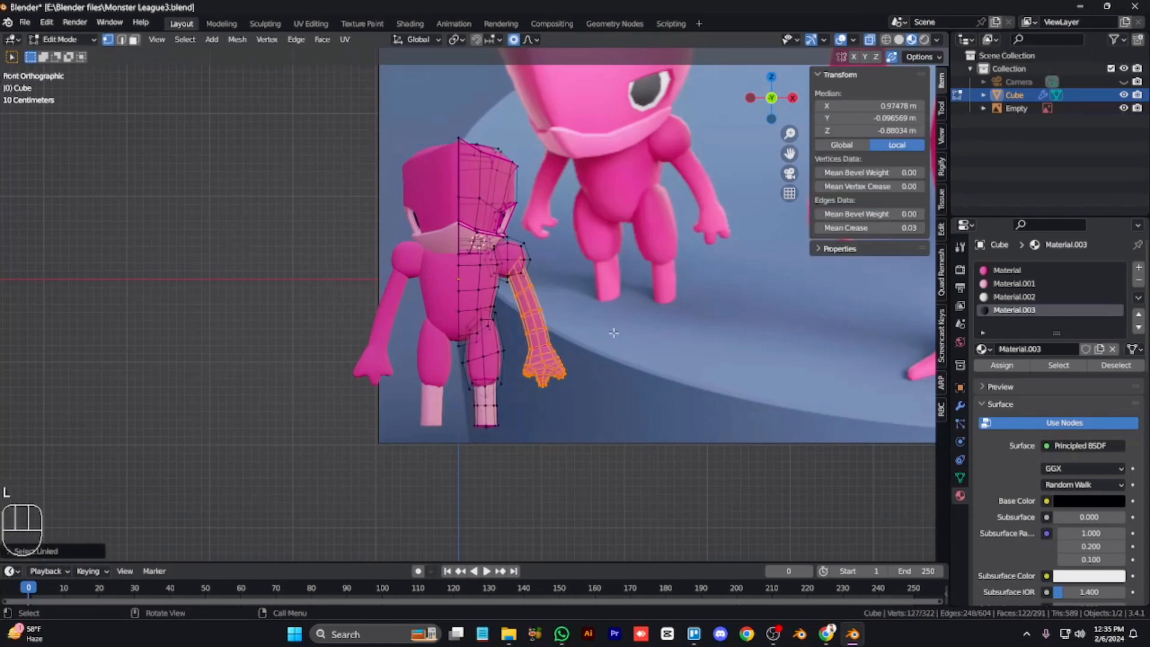
pyautogui.press('s')
pyautogui.click(621, 360)
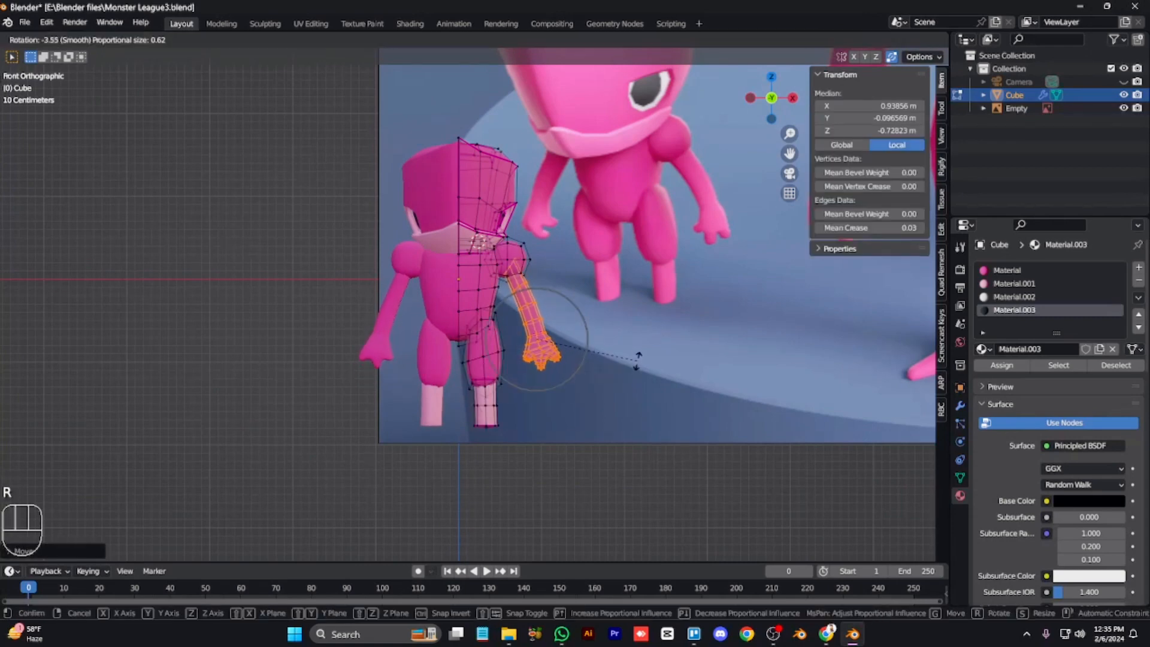
# Select the lower forearm and hand, rotate them about 6° and move them into line with the arm
pyautogui.hotkey('alt', 'a')
pyautogui.moveTo(518, 317); pyautogui.dragTo(516, 315)
pyautogui.press('r')
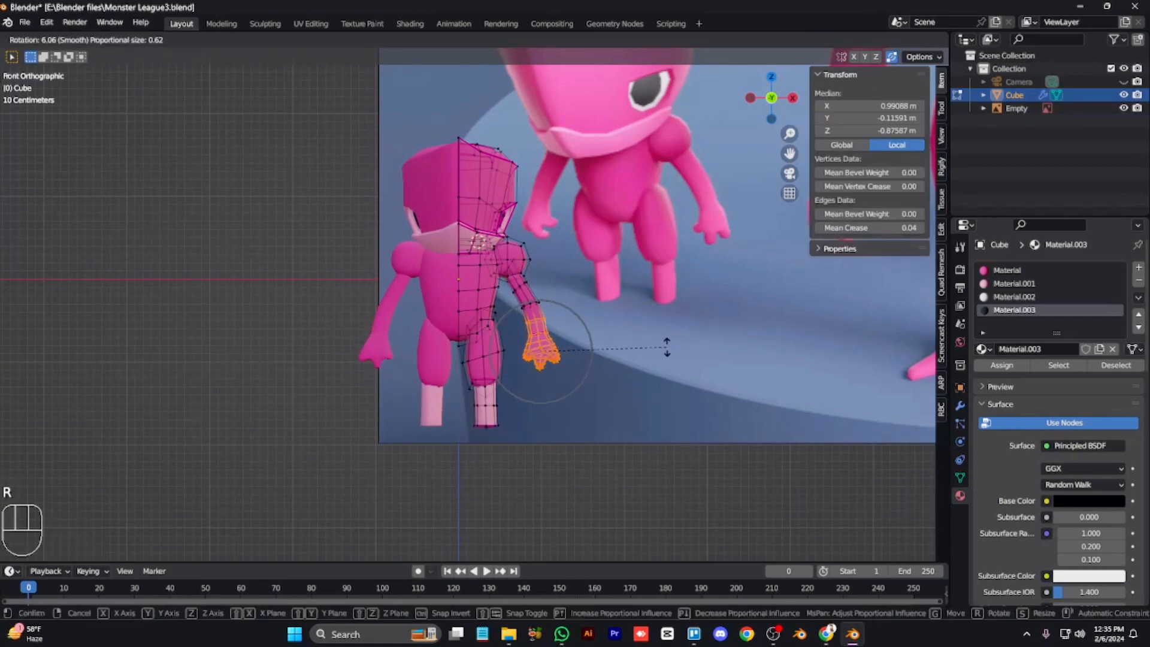
pyautogui.click(666, 349)
pyautogui.press('g')
pyautogui.click(665, 344)
pyautogui.click(664, 343)
# Inspect the body's new proportions in Object Mode from angled perspective views
pyautogui.hotkey('alt', 'z')
pyautogui.press('Tab')
pyautogui.press('KP_6')
pyautogui.press('KP_6')
pyautogui.press('KP_Subtract')
pyautogui.press('KP_Subtract')
pyautogui.press('KP_Subtract')
pyautogui.press('KP_Subtract')
pyautogui.press('KP_Subtract')
pyautogui.press('KP_Subtract')
pyautogui.press('KP_Subtract')
pyautogui.press('KP_Subtract')
pyautogui.press('KP_Subtract')
pyautogui.press('KP_Subtract')
pyautogui.press('KP_Subtract')
pyautogui.press('KP_Subtract')
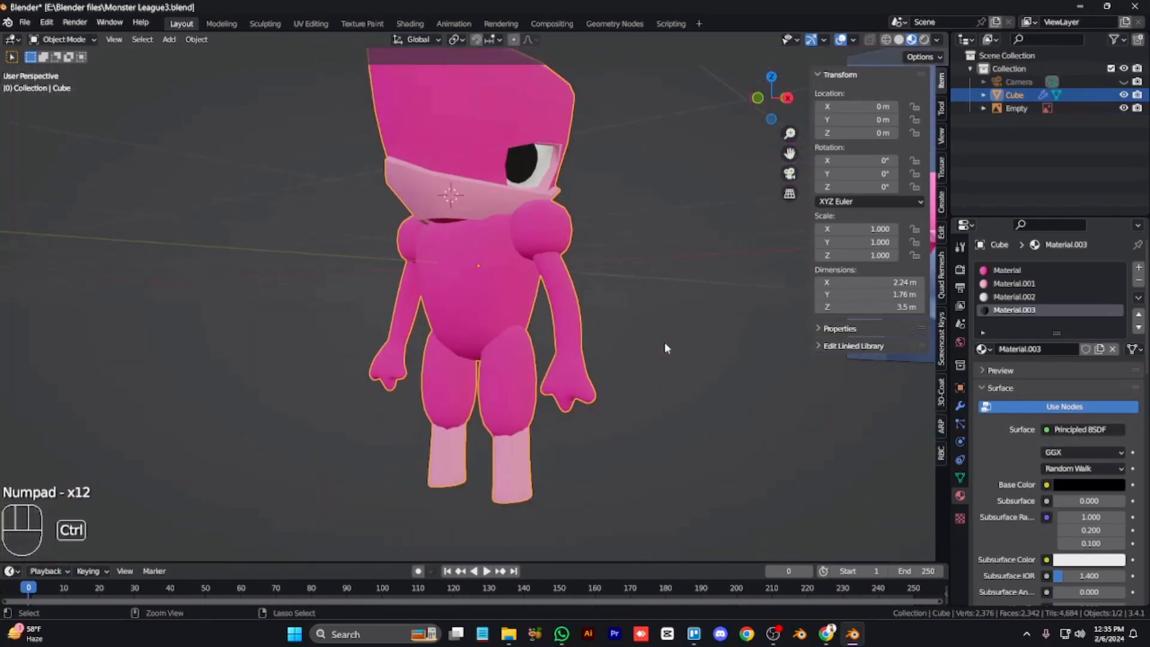
pyautogui.press('ctrl+KP_8')
pyautogui.press('ctrl+KP_8')
pyautogui.press('ctrl+KP_8')
pyautogui.press('ctrl+KP_8')
# Apply the body's mirror and subdivision modifiers in Object Mode and keep it shaded smooth
pyautogui.press('KP_1')
pyautogui.press('KP_Subtract')
pyautogui.press('KP_Subtract')
pyautogui.press('KP_Multiply')
pyautogui.press('Tab')
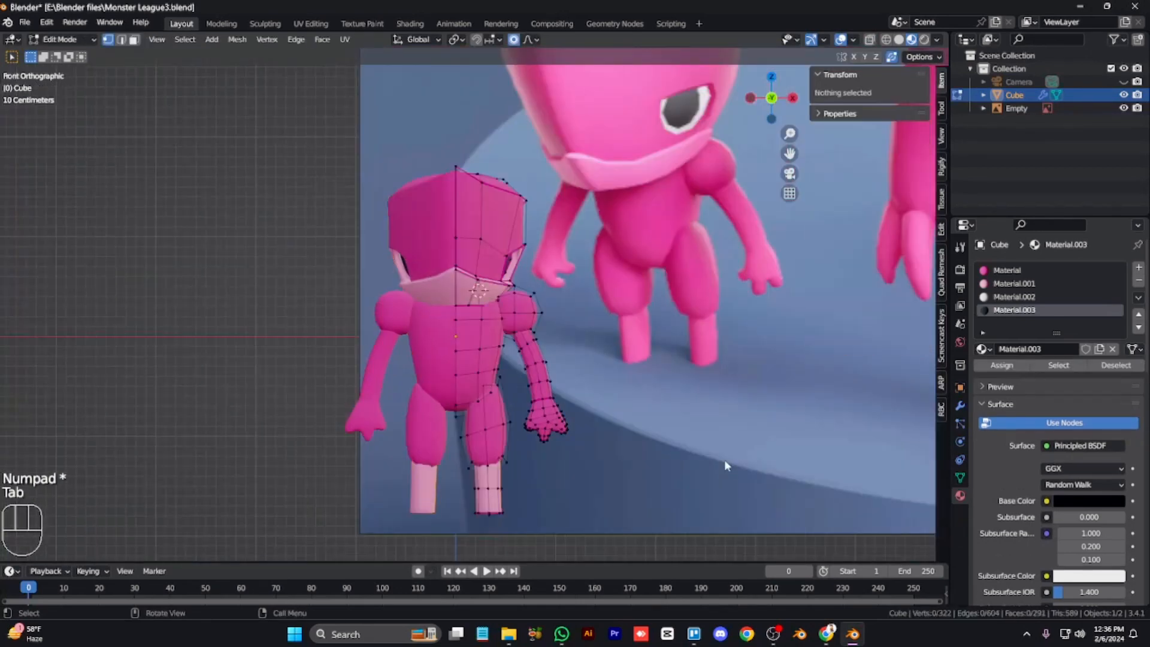
pyautogui.press('Tab')
pyautogui.click(960, 406)
pyautogui.hotkey('ctrl', 'a')
pyautogui.hotkey('ctrl', 'a')
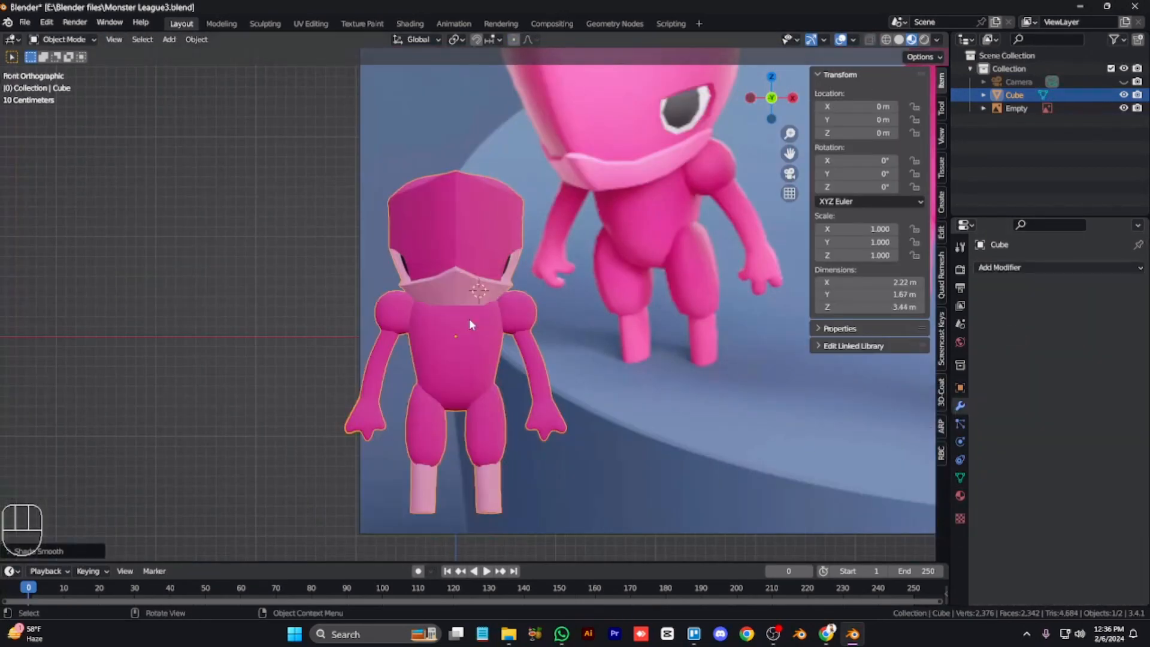
# Hide the reference image and reselect the monster's body
pyautogui.press('KP_4')
pyautogui.press('KP_4')
pyautogui.press('KP_Subtract')
pyautogui.press('KP_Subtract')
pyautogui.press('KP_Subtract')
pyautogui.press('KP_Subtract')
pyautogui.press('KP_Subtract')
pyautogui.press('KP_Subtract')
pyautogui.press('KP_Subtract')
pyautogui.press('KP_Subtract')
pyautogui.press('KP_Subtract')
pyautogui.press('KP_Subtract')
pyautogui.press('KP_Subtract')
pyautogui.press('KP_Subtract')
pyautogui.click(352, 225)
pyautogui.press('h')
pyautogui.click(456, 281)
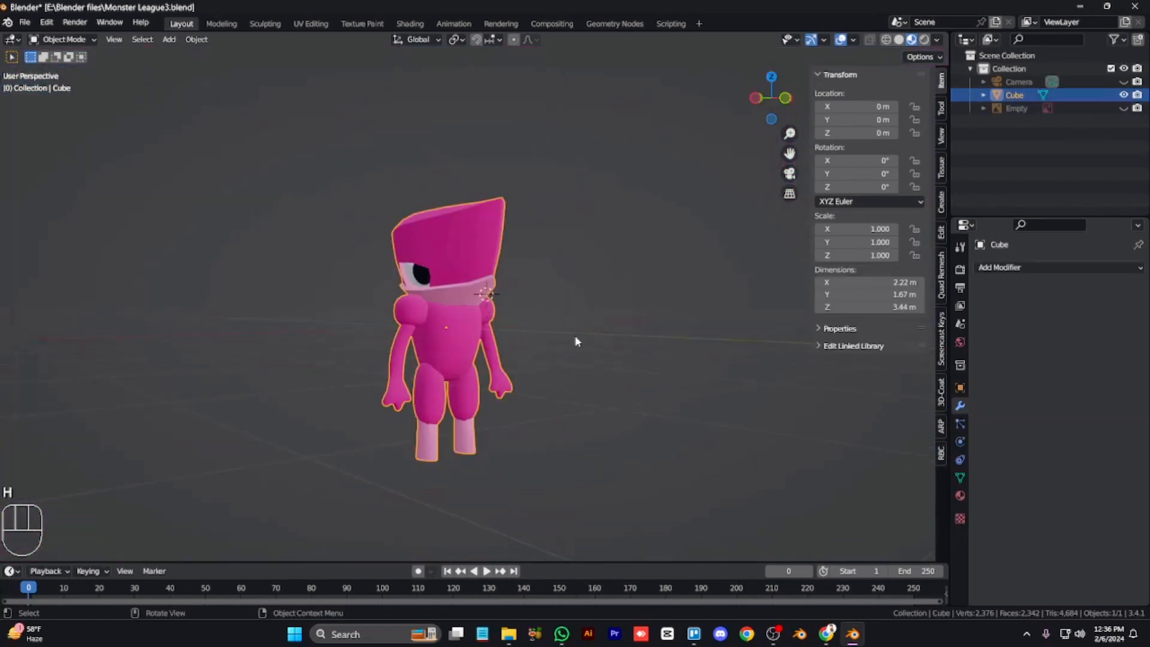
# Turn on Auto Smooth for the body mesh's normals and set the angle to 78.2°
pyautogui.click(961, 477)
pyautogui.press('KP_6')
pyautogui.press('KP_6')
pyautogui.press('KP_6')
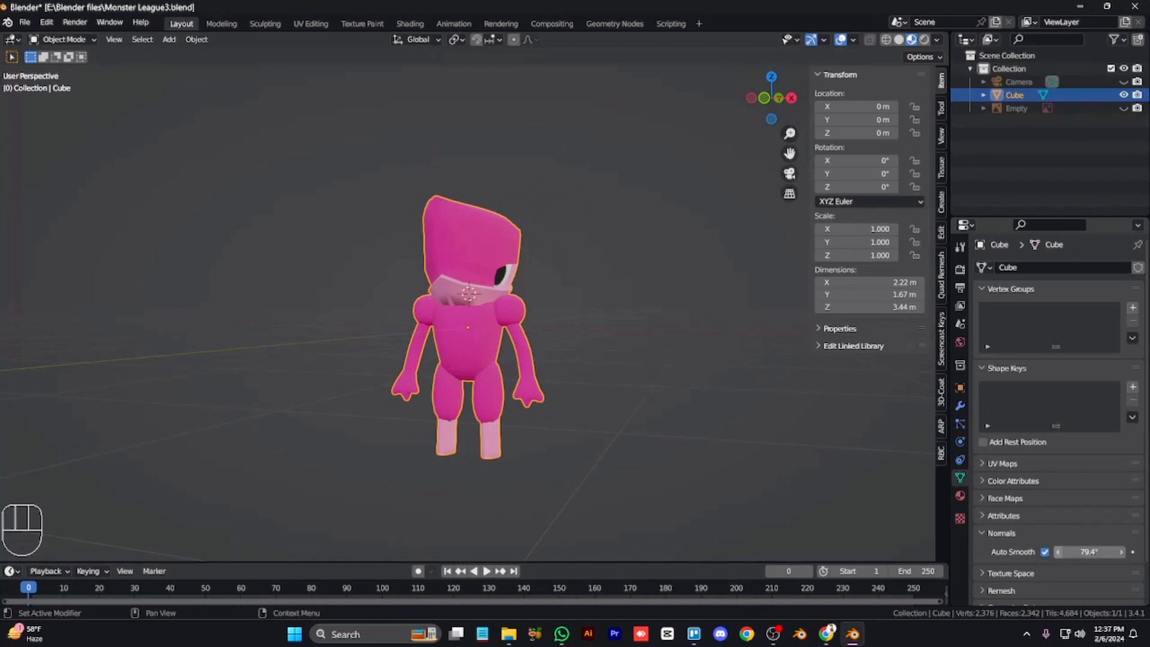
pyautogui.press('KP_6')
pyautogui.press('KP_6')
pyautogui.press('KP_6')
pyautogui.press('KP_6')
pyautogui.press('KP_6')
pyautogui.press('KP_6')
pyautogui.press('KP_6')
pyautogui.press('KP_6')
pyautogui.press('KP_6')
pyautogui.press('KP_6')
pyautogui.press('KP_6')
pyautogui.press('KP_6')
pyautogui.press('KP_6')
pyautogui.press('KP_6')
pyautogui.press('KP_6')
pyautogui.press('KP_6')
pyautogui.press('KP_6')
pyautogui.press('KP_6')
pyautogui.press('KP_6')
pyautogui.press('KP_6')
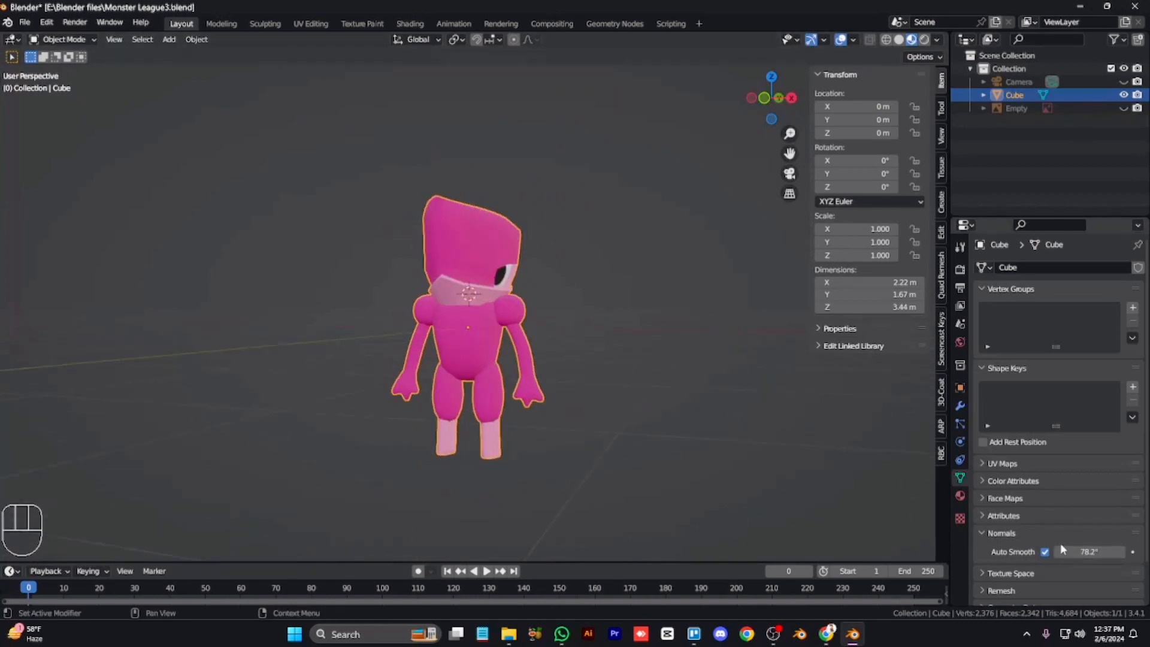
# In the front view, select the whole mesh in Edit Mode and move it up along Z until the feet rest on the ground line
pyautogui.press('KP_1')
pyautogui.press('Tab')
pyautogui.press('a')
pyautogui.press('g')
pyautogui.press('z')
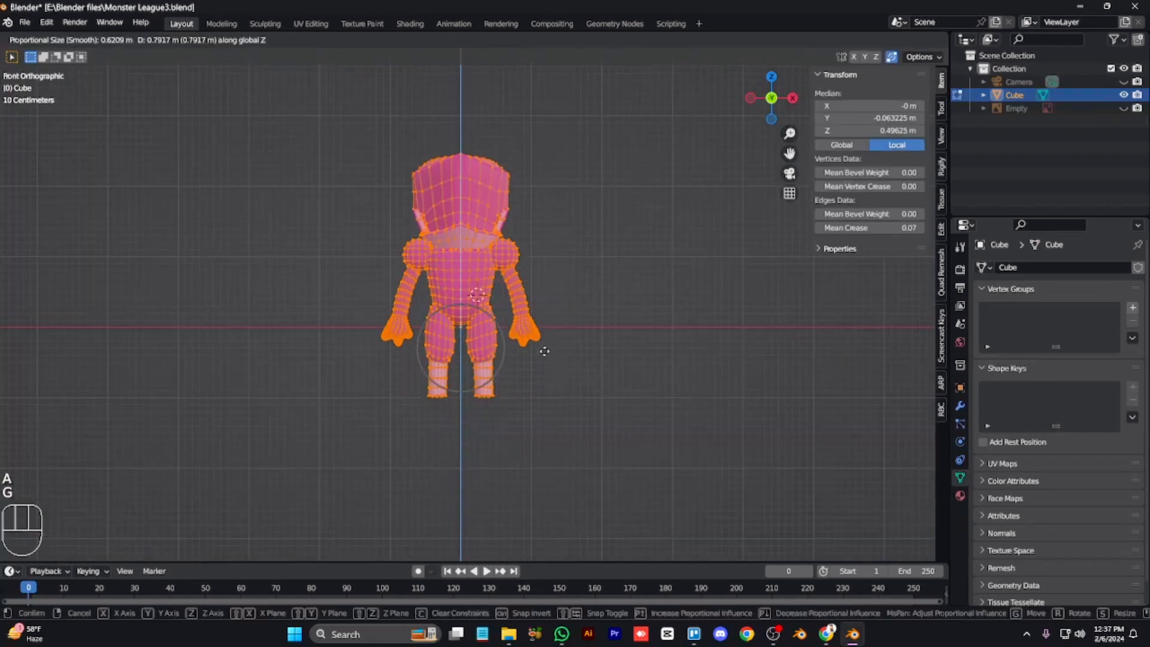
pyautogui.click(575, 239)
pyautogui.press('Tab')
# Add a Rigify human meta-rig armature to the scene
pyautogui.press('s')
pyautogui.press('ctrl+KP_8')
pyautogui.press('ctrl+KP_8')
pyautogui.press('ctrl+KP_8')
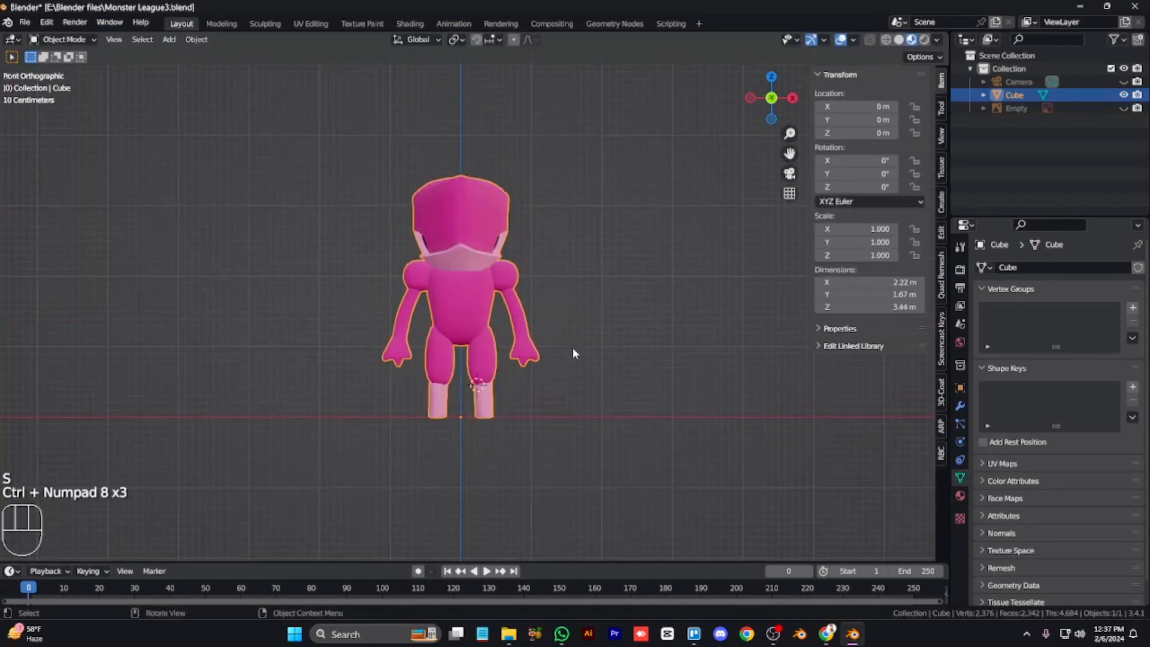
pyautogui.hotkey('shift', 'a')
pyautogui.moveTo(568, 302)
pyautogui.moveTo(658, 342)
pyautogui.click(756, 356)
# Snap the 3D cursor to the world origin, move the meta-rig onto it and scale the rig to 1.353
pyautogui.hotkey('shift', 's')
pyautogui.hotkey('shift', 's')
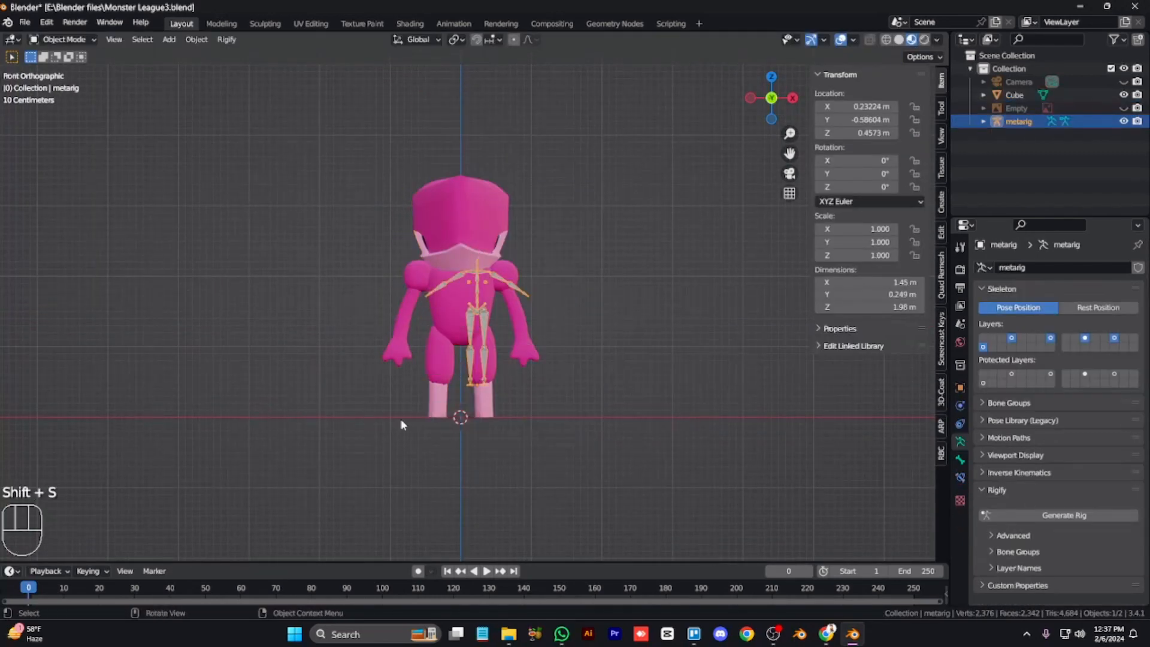
pyautogui.click(411, 342)
pyautogui.press('s')
pyautogui.click(494, 423)
# Select the body mesh and apply its object transforms
pyautogui.click(488, 416)
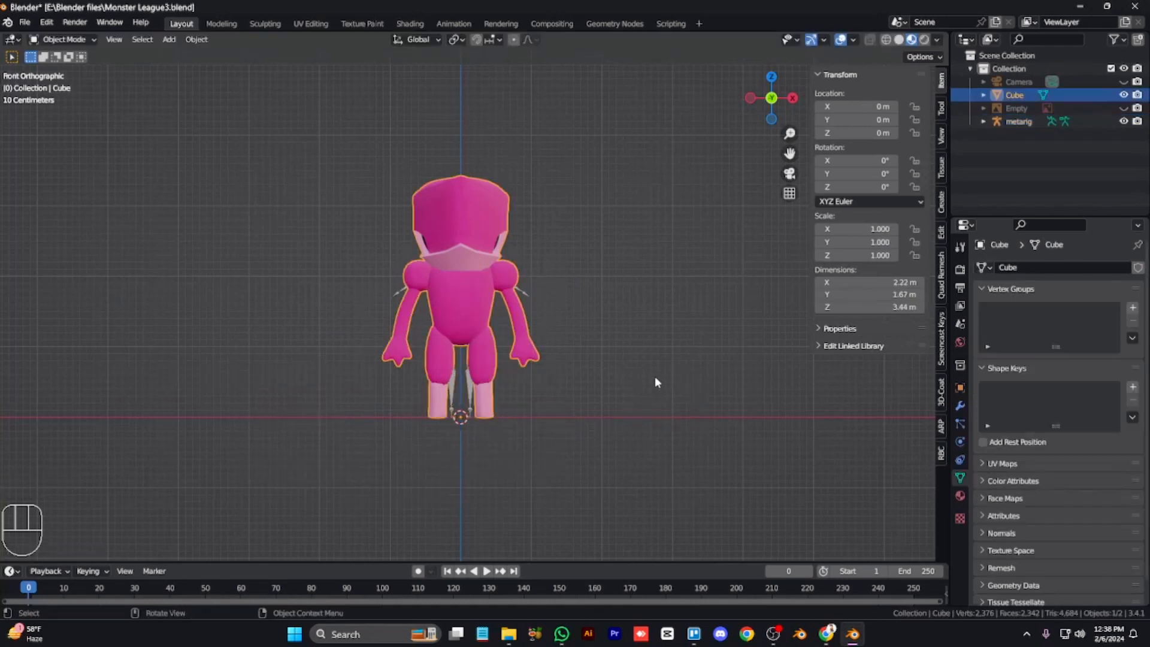
pyautogui.hotkey('ctrl', 'a')
pyautogui.click(599, 414)
# Display the meta-rig In Front and enter its Edit Mode with X-axis mirroring on and the sidebar hidden
pyautogui.click(470, 390)
pyautogui.click(1045, 550)
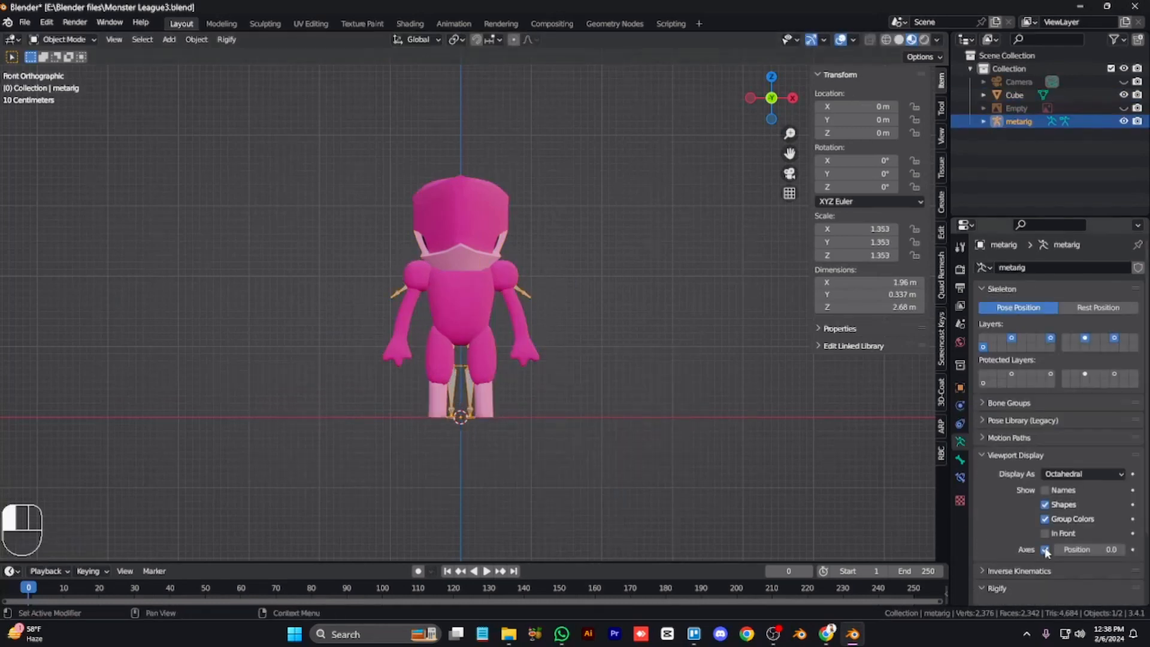
pyautogui.scroll(2, 644, 381)
pyautogui.press('Tab')
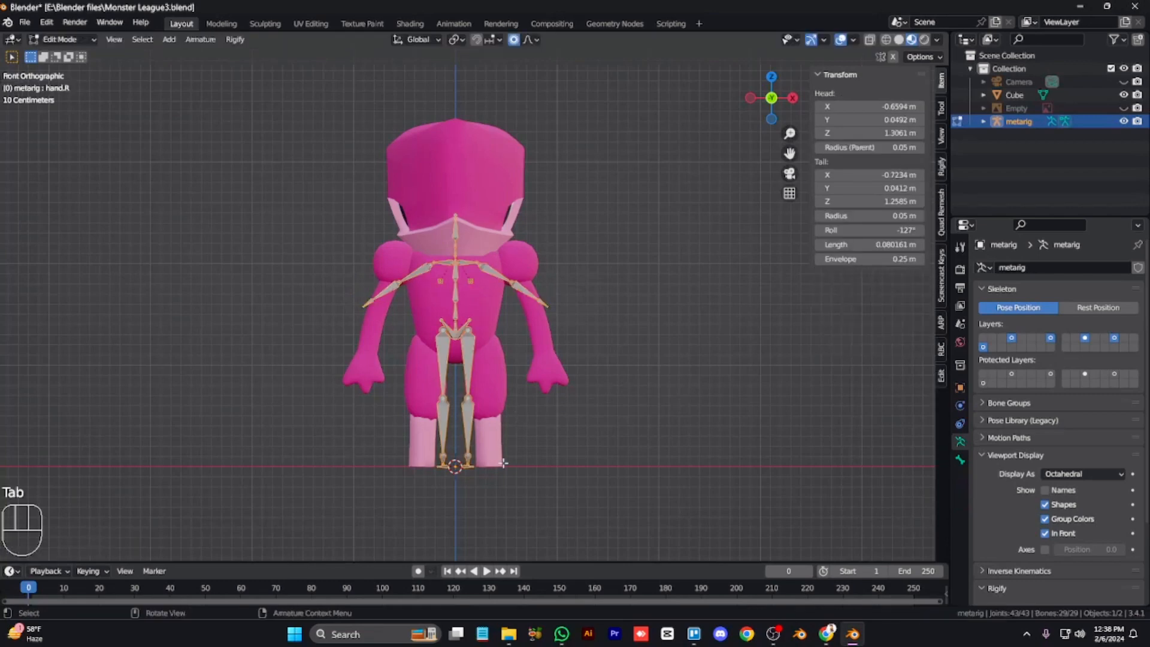
pyautogui.press('n')
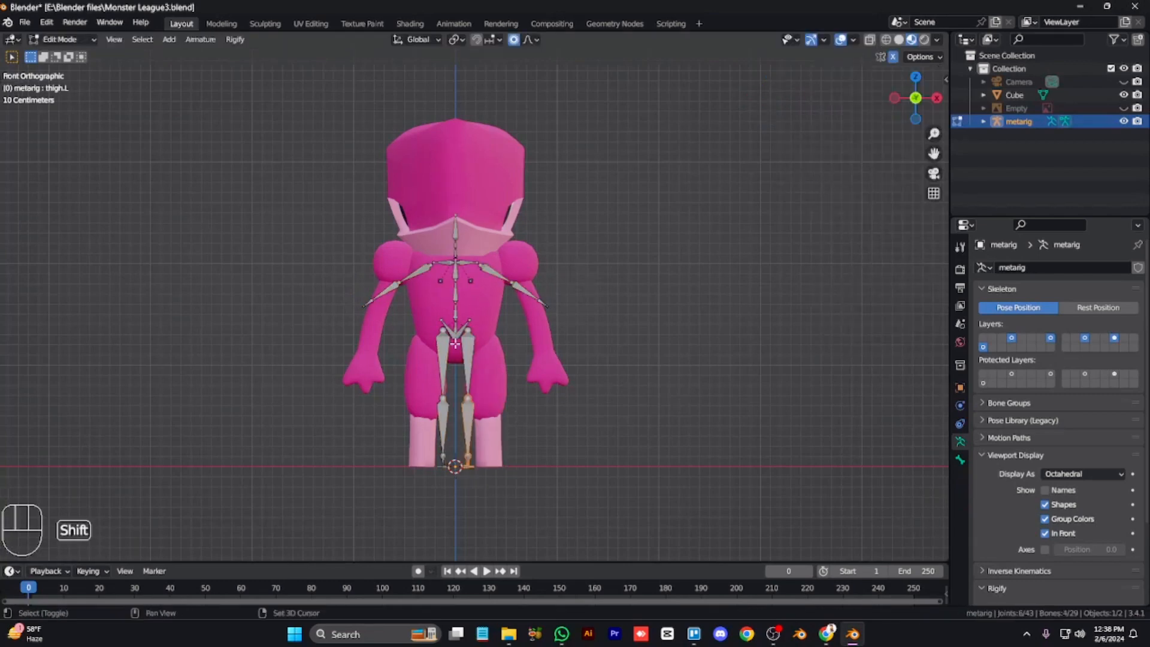
# Select the left leg's bone chain, including the thigh, and move it to fit inside the leg, framing it in the right side view
pyautogui.keyDown('shift'); pyautogui.click(466, 353); pyautogui.keyUp('shift')
pyautogui.press('KP_3')
pyautogui.press('KP_Decimal')
pyautogui.press('KP_Decimal')
pyautogui.press('KP_Decimal')
pyautogui.press('KP_Decimal')
pyautogui.press('KP_Decimal')
pyautogui.press('ctrl+KP_2')
pyautogui.press('ctrl+KP_2')
pyautogui.press('ctrl+KP_2')
pyautogui.press('ctrl+KP_2')
pyautogui.press('ctrl+KP_2')
pyautogui.press('ctrl+KP_2')
pyautogui.press('ctrl+KP_2')
pyautogui.press('ctrl+KP_2')
pyautogui.press('ctrl+KP_2')
pyautogui.press('ctrl+KP_2')
pyautogui.press('ctrl+KP_2')
pyautogui.press('ctrl+KP_2')
pyautogui.press('ctrl+KP_2')
pyautogui.press('ctrl+KP_2')
pyautogui.press('ctrl+KP_2')
pyautogui.press('ctrl+KP_2')
pyautogui.press('ctrl+KP_2')
pyautogui.press('ctrl+KP_2')
pyautogui.press('ctrl+KP_2')
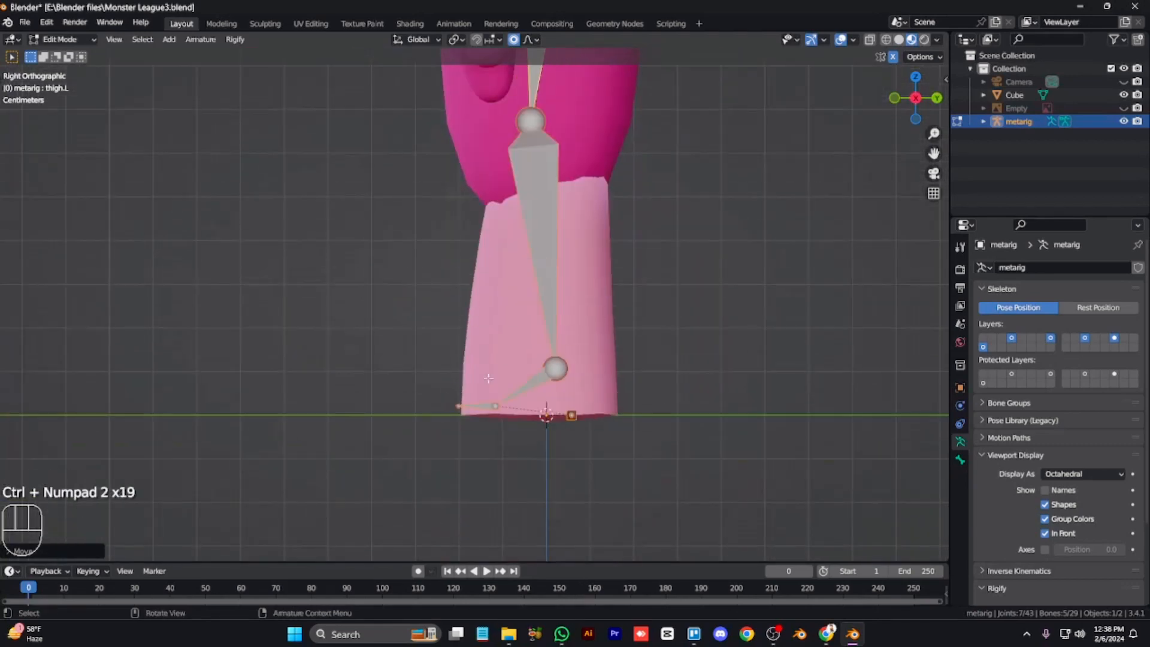
# In the side view, move the left foot bones back inside the lower leg and raise the toe joints slightly
pyautogui.moveTo(599, 446); pyautogui.dragTo(449, 362)
pyautogui.press('g')
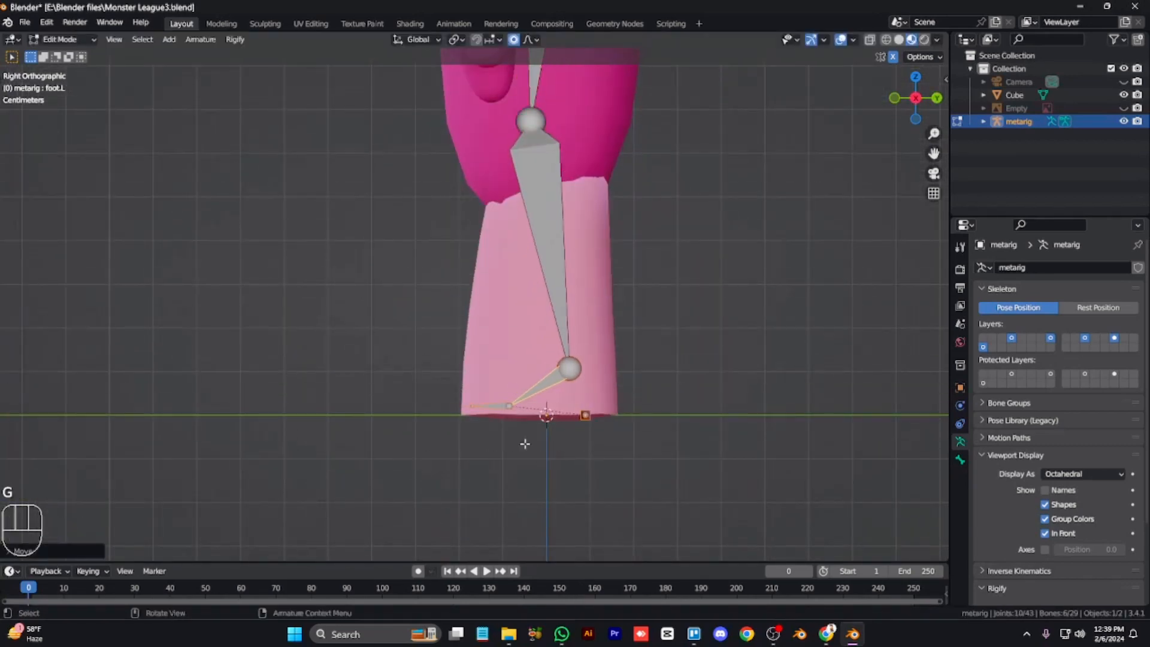
pyautogui.press('g')
pyautogui.click(502, 412)
pyautogui.press('g')
pyautogui.click(497, 412)
# Select the left foot's heel bone and move it back and up inside the foot in the side view
pyautogui.moveTo(569, 400); pyautogui.dragTo(602, 444)
pyautogui.press('g')
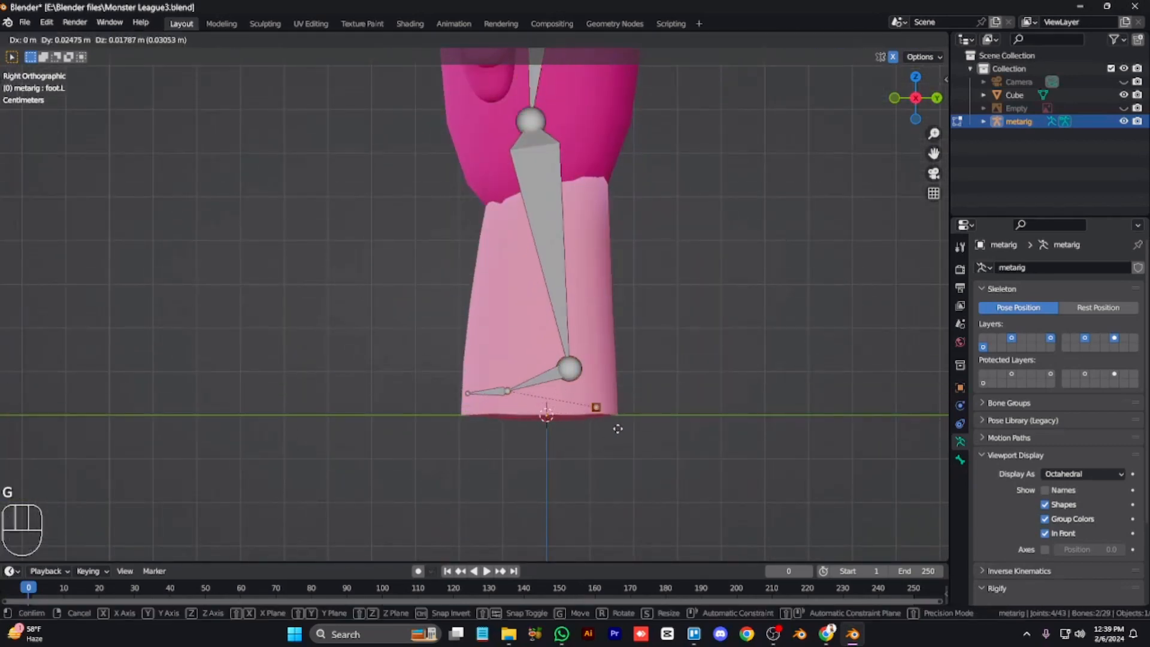
pyautogui.click(626, 420)
# In the front view, move the top joint of the left thigh bone down and inward to the hip
pyautogui.press('KP_1')
pyautogui.moveTo(652, 333); pyautogui.dragTo(653, 334)
pyautogui.press('ctrl+KP_8')
pyautogui.press('ctrl+KP_8')
pyautogui.press('ctrl+KP_8')
pyautogui.press('ctrl+KP_8')
pyautogui.press('ctrl+KP_8')
pyautogui.press('ctrl+KP_8')
pyautogui.press('ctrl+KP_8')
pyautogui.press('ctrl+KP_8')
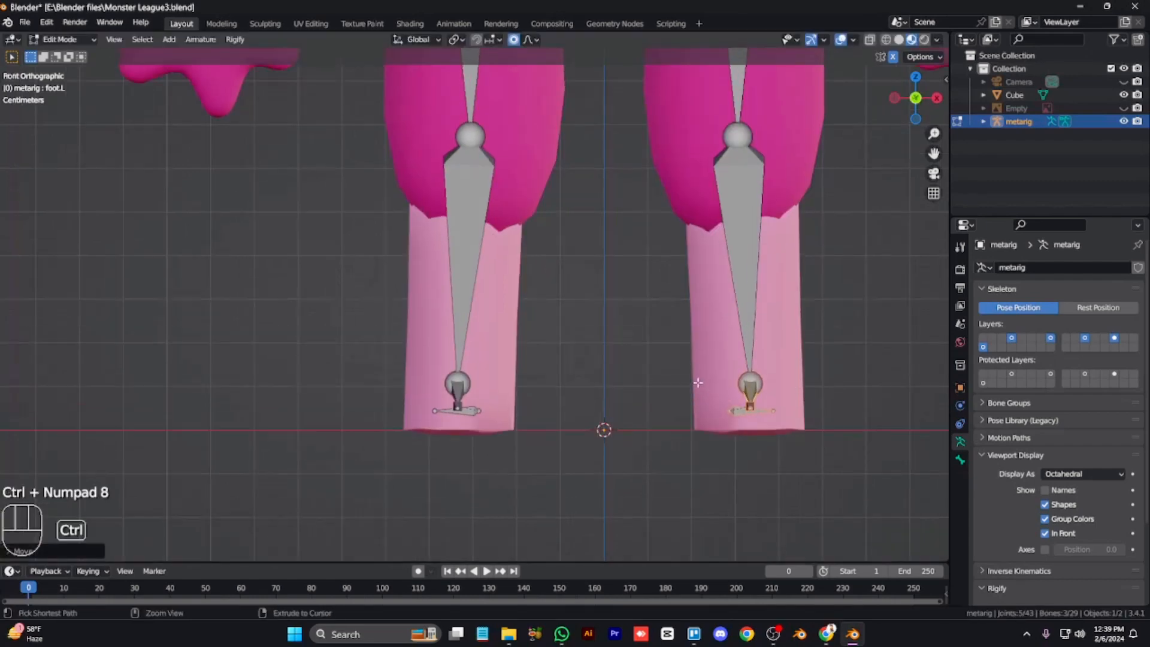
pyautogui.press('KP_3')
pyautogui.press('KP_1')
pyautogui.press('ctrl+KP_8')
pyautogui.press('ctrl+KP_8')
pyautogui.press('ctrl+KP_8')
pyautogui.press('ctrl+KP_8')
pyautogui.click(727, 152)
pyautogui.press('g')
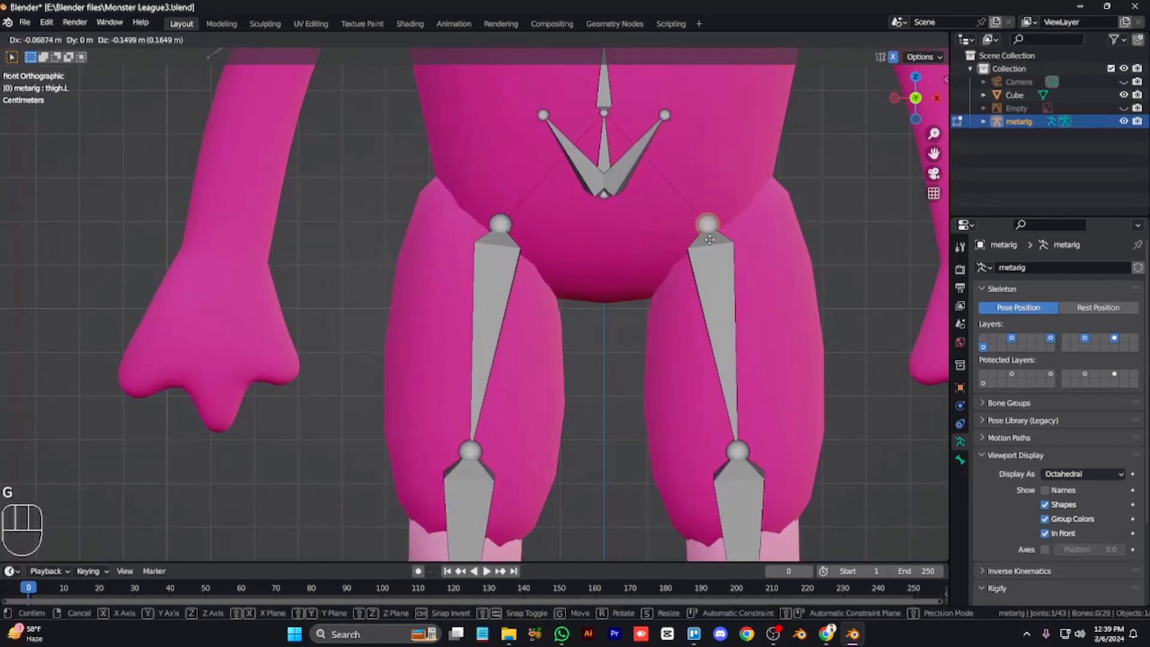
pyautogui.click(697, 218)
# Lower the left pelvis bone so it spans from the crotch to the hip, and nudge the thigh's top joint outward
pyautogui.click(659, 127)
pyautogui.press('g')
pyautogui.click(659, 225)
pyautogui.click(712, 228)
pyautogui.press('g')
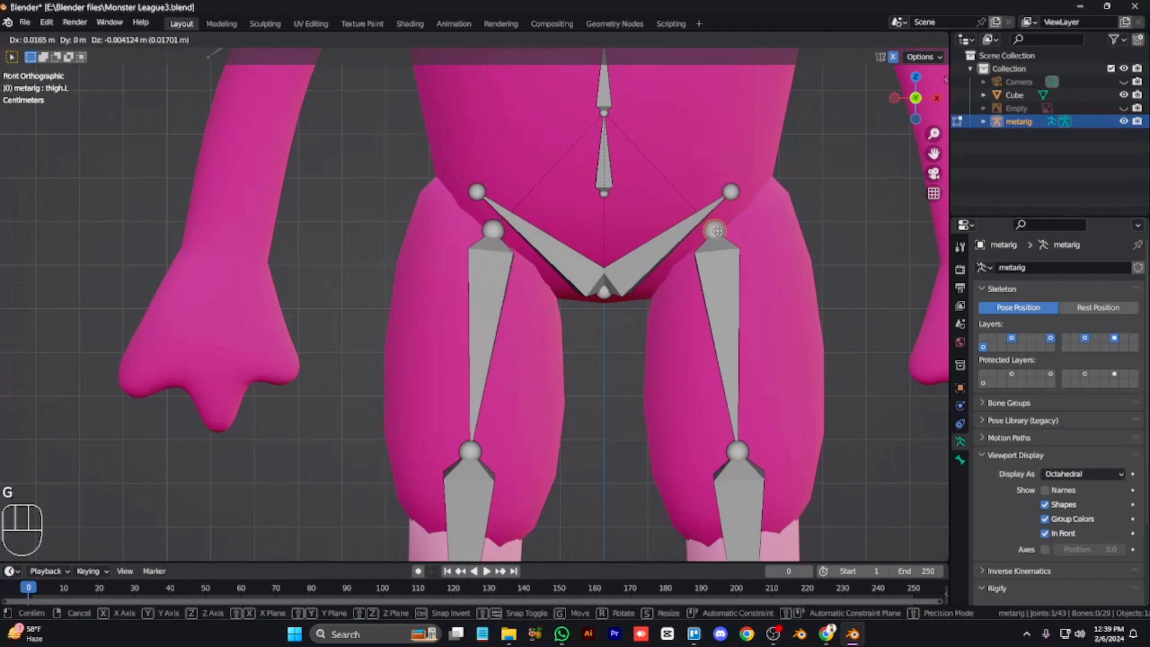
pyautogui.click(720, 228)
# Select the spine joints from the lower chest down to the spine base and lower them along Z
pyautogui.press('ctrl+KP_8')
pyautogui.press('ctrl+KP_8')
pyautogui.press('ctrl+KP_8')
pyautogui.press('ctrl+KP_8')
pyautogui.press('ctrl+KP_8')
pyautogui.press('ctrl+KP_8')
pyautogui.press('ctrl+KP_8')
pyautogui.press('ctrl+KP_8')
pyautogui.press('ctrl+KP_8')
pyautogui.press('ctrl+KP_8')
pyautogui.press('ctrl+KP_8')
pyautogui.press('KP_Subtract')
pyautogui.press('KP_Subtract')
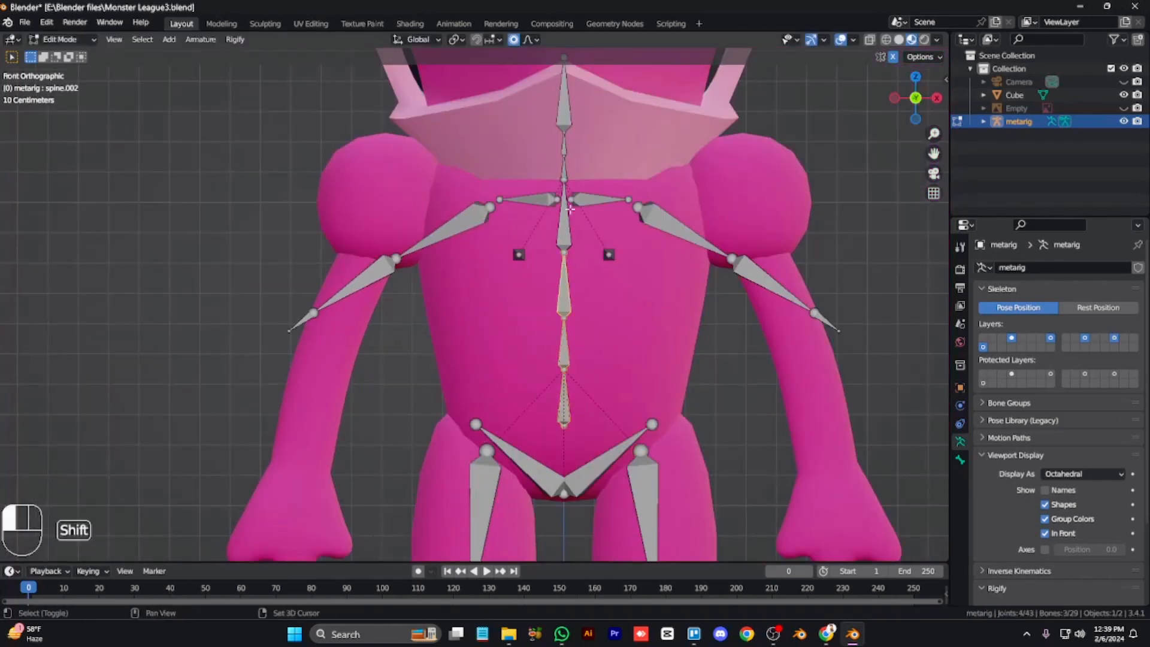
pyautogui.keyDown('shift'); pyautogui.click(570, 233); pyautogui.keyUp('shift')
pyautogui.press('g')
pyautogui.press('g')
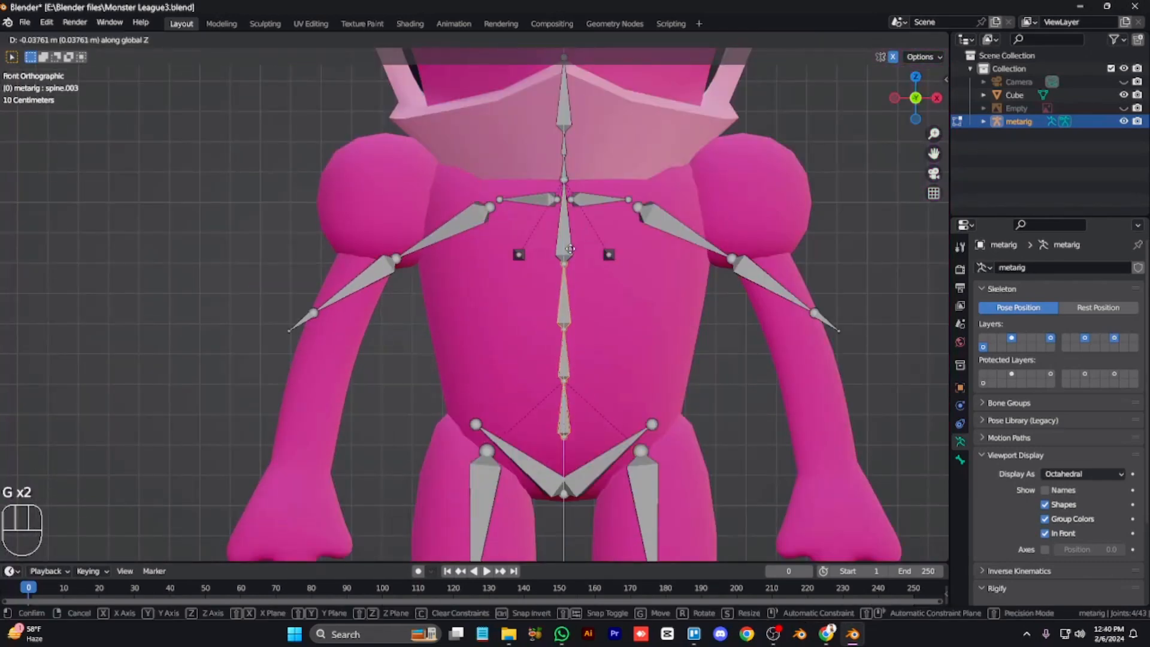
pyautogui.click(570, 248)
# Lower the remaining spine joints progressively along Z until the spine's base joint meets the pelvis bones at the crotch
pyautogui.keyDown('shift'); pyautogui.click(565, 414); pyautogui.keyUp('shift')
pyautogui.press('g')
pyautogui.press('z')
pyautogui.click(566, 419)
pyautogui.click(566, 415)
pyautogui.press('g')
pyautogui.press('z')
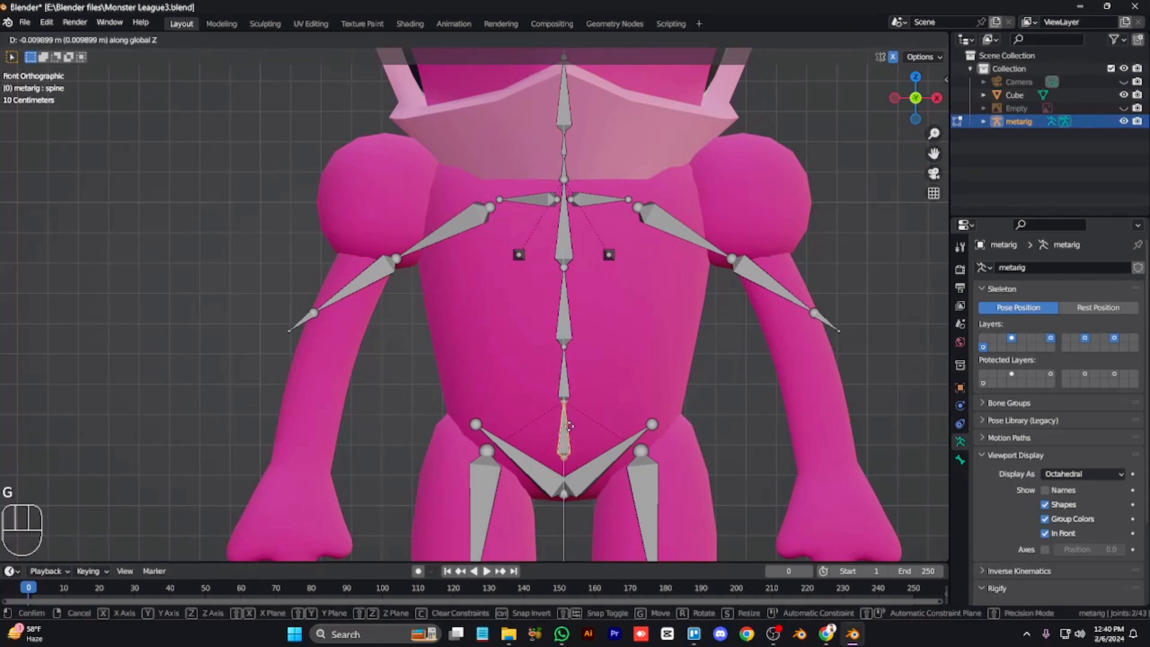
pyautogui.click(566, 422)
pyautogui.click(564, 460)
pyautogui.press('g')
pyautogui.press('z')
pyautogui.click(567, 480)
# Turn on X-ray, select the neck bones, and scale them down and move them forward in the side view
pyautogui.hotkey('alt', 'z')
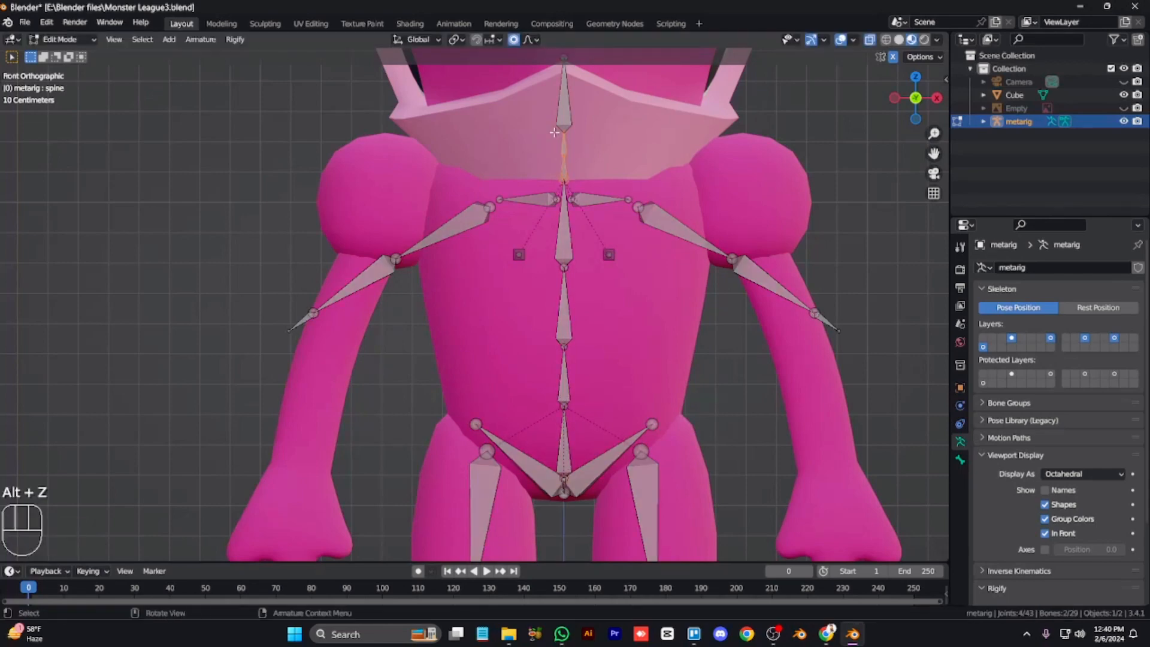
pyautogui.press('KP_3')
pyautogui.press('KP_1')
pyautogui.press('ctrl+KP_8')
pyautogui.press('ctrl+KP_8')
pyautogui.press('ctrl+KP_8')
pyautogui.press('ctrl+KP_8')
pyautogui.press('KP_Add')
pyautogui.press('KP_Add')
pyautogui.press('KP_3')
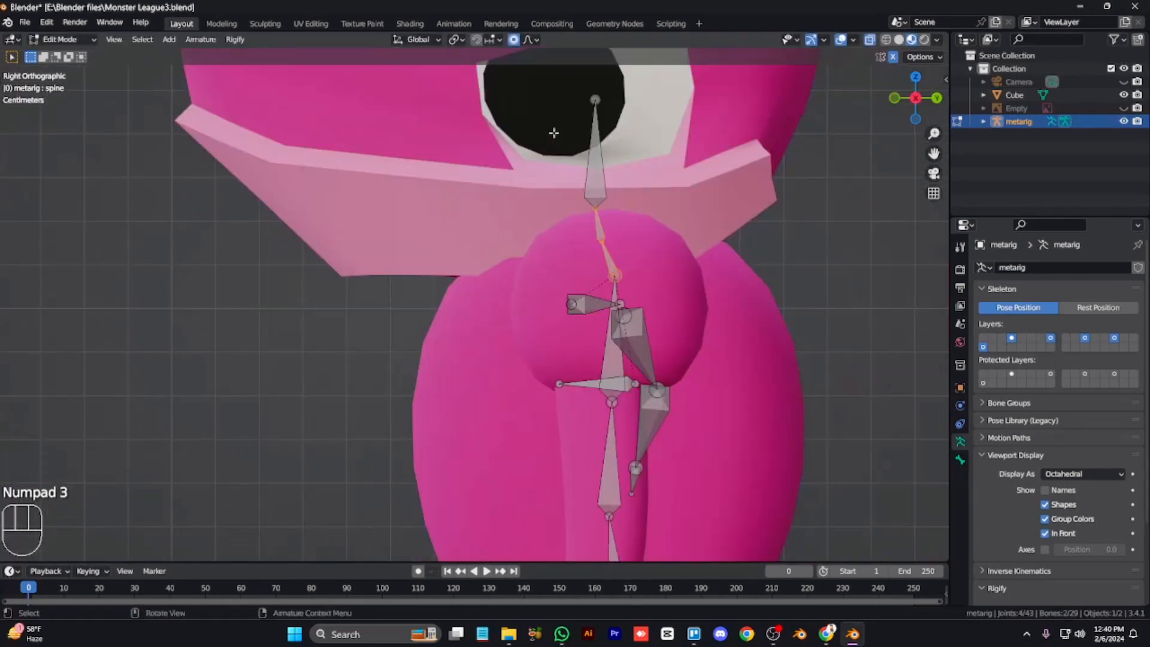
pyautogui.press('s')
pyautogui.click(598, 283)
pyautogui.press('g')
pyautogui.click(588, 263)
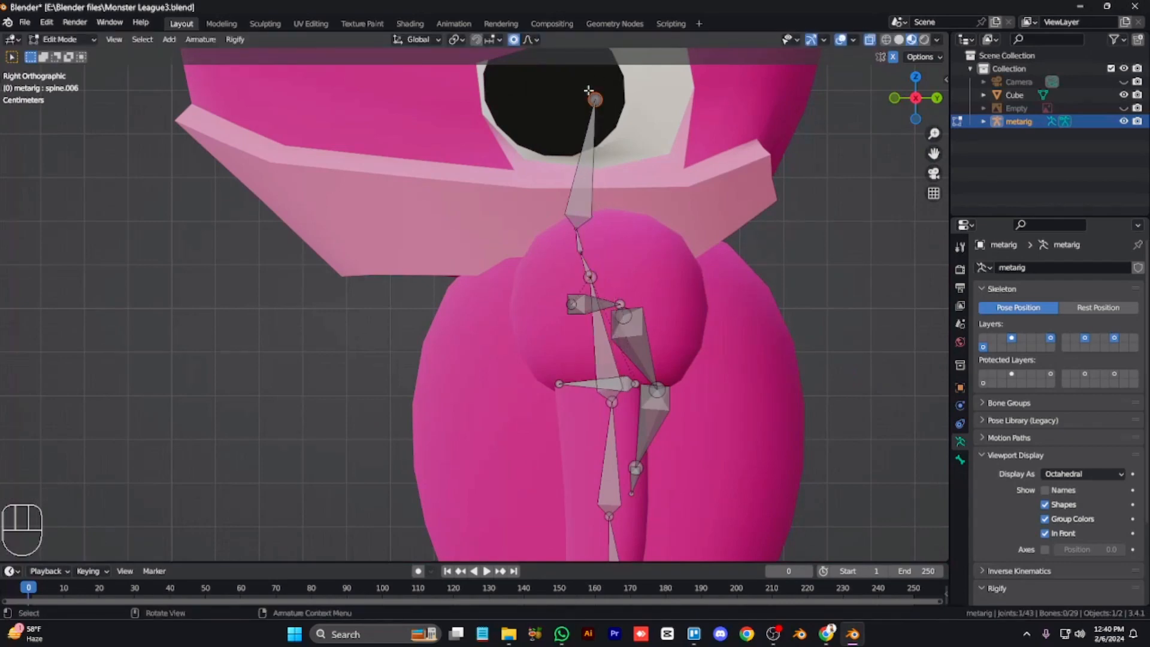
# Raise the head bone's tip joint to the top of the head in the side view
pyautogui.press('ctrl+KP_8')
pyautogui.press('ctrl+KP_8')
pyautogui.press('ctrl+KP_8')
pyautogui.press('ctrl+KP_8')
pyautogui.press('ctrl+KP_8')
pyautogui.press('ctrl+KP_8')
pyautogui.press('ctrl+KP_8')
pyautogui.press('ctrl+KP_8')
pyautogui.press('ctrl+KP_8')
pyautogui.press('ctrl+KP_8')
pyautogui.press('ctrl+KP_8')
pyautogui.press('ctrl+KP_8')
pyautogui.press('ctrl+KP_8')
pyautogui.press('ctrl+KP_8')
pyautogui.press('KP_Subtract')
pyautogui.press('KP_Subtract')
pyautogui.press('KP_Subtract')
pyautogui.press('KP_Subtract')
# In the front view, delete the two breast bones and move the left shoulder bone outward into the shoulder ball
pyautogui.press('KP_1')
pyautogui.press('KP_Add')
pyautogui.press('KP_Add')
pyautogui.press('KP_Add')
pyautogui.press('KP_Add')
pyautogui.press('ctrl+KP_2')
pyautogui.press('ctrl+KP_2')
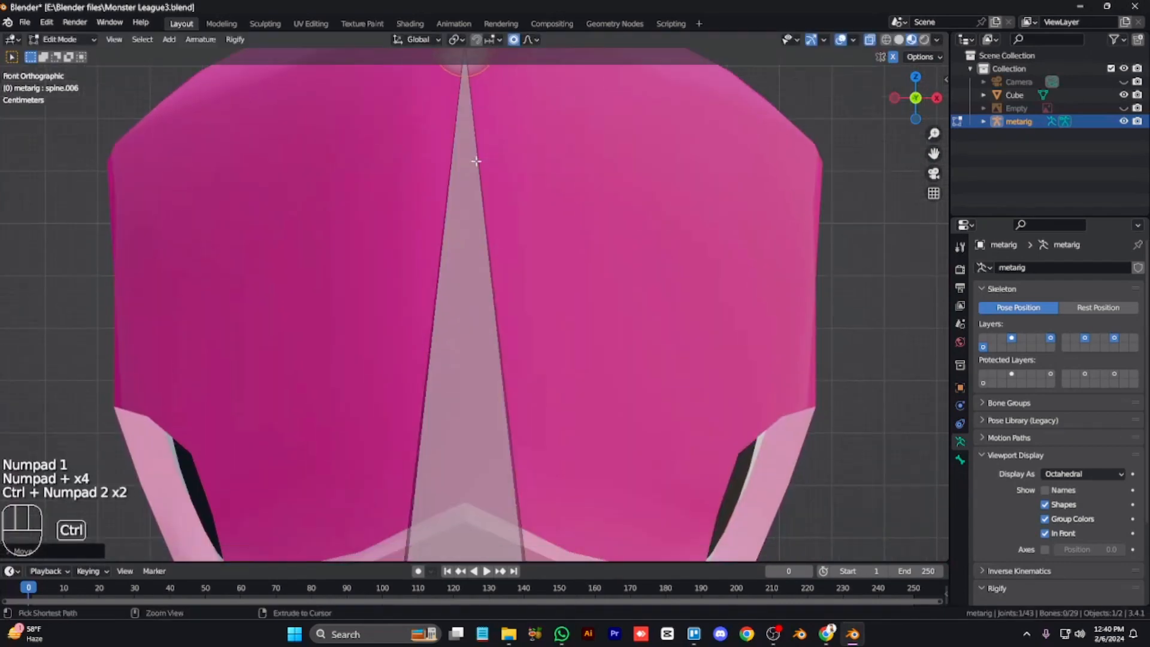
pyautogui.press('ctrl+KP_2')
pyautogui.press('ctrl+KP_2')
pyautogui.press('ctrl+KP_2')
pyautogui.press('ctrl+KP_2')
pyautogui.press('ctrl+KP_2')
pyautogui.press('ctrl+KP_2')
pyautogui.press('ctrl+KP_2')
pyautogui.press('ctrl+KP_2')
pyautogui.press('ctrl+KP_2')
pyautogui.press('ctrl+KP_2')
pyautogui.press('ctrl+KP_2')
pyautogui.press('ctrl+KP_2')
pyautogui.press('ctrl+KP_2')
pyautogui.press('ctrl+KP_2')
pyautogui.press('ctrl+KP_2')
pyautogui.press('ctrl+KP_2')
pyautogui.press('ctrl+KP_2')
pyautogui.press('g')
pyautogui.click(744, 191)
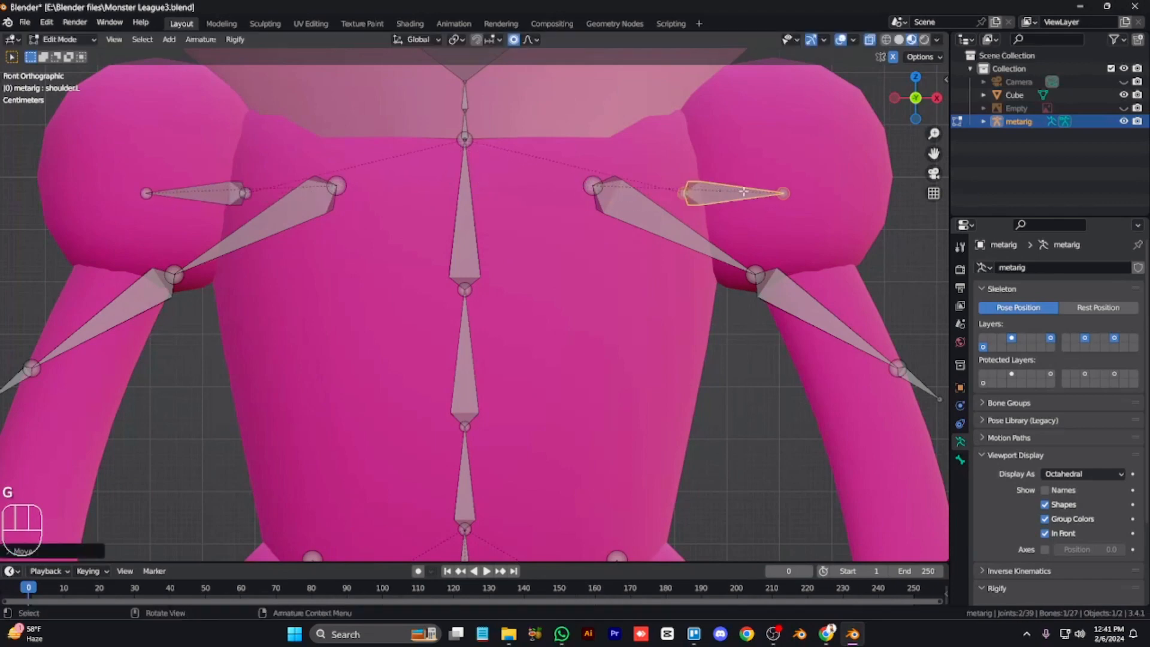
# Raise the left shoulder bone's outer joint, and move the linked left arm chain so it starts at the top of the arm
pyautogui.moveTo(787, 196); pyautogui.dragTo(826, 130)
pyautogui.scroll(-3, 785, 129)
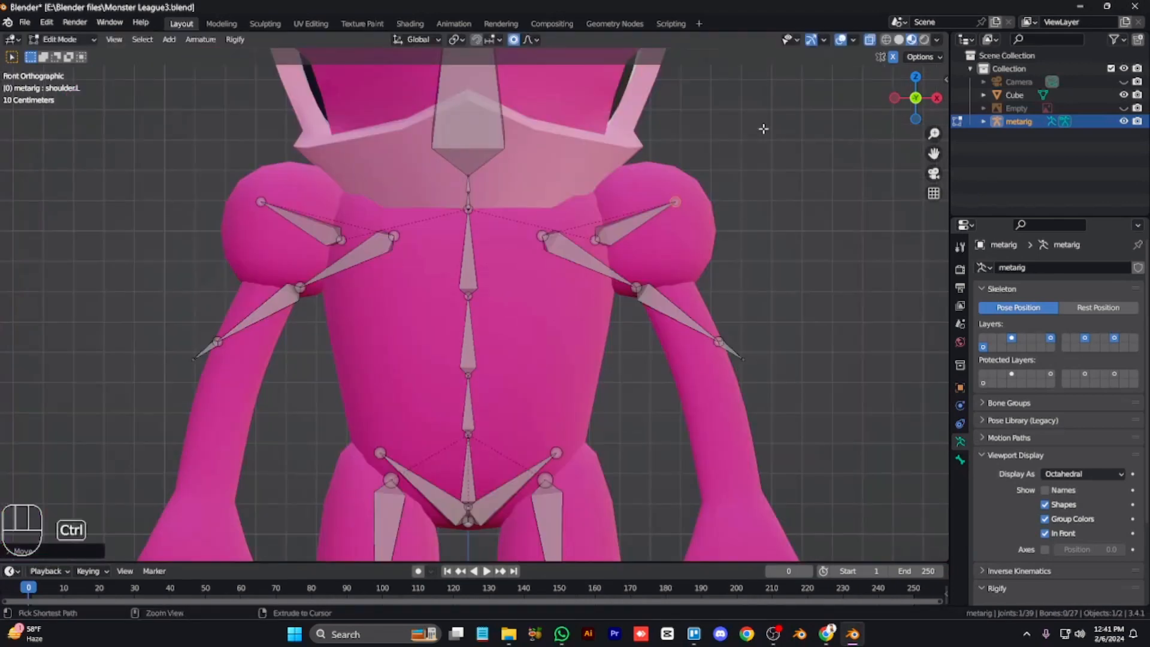
pyautogui.press('ctrl+KP_2')
pyautogui.press('ctrl+KP_6')
pyautogui.press('ctrl+KP_6')
pyautogui.press('ctrl+KP_6')
pyautogui.press('ctrl+KP_6')
pyautogui.press('ctrl+KP_6')
pyautogui.press('ctrl+KP_6')
pyautogui.press('l')
pyautogui.press('l')
pyautogui.press('g')
pyautogui.click(589, 357)
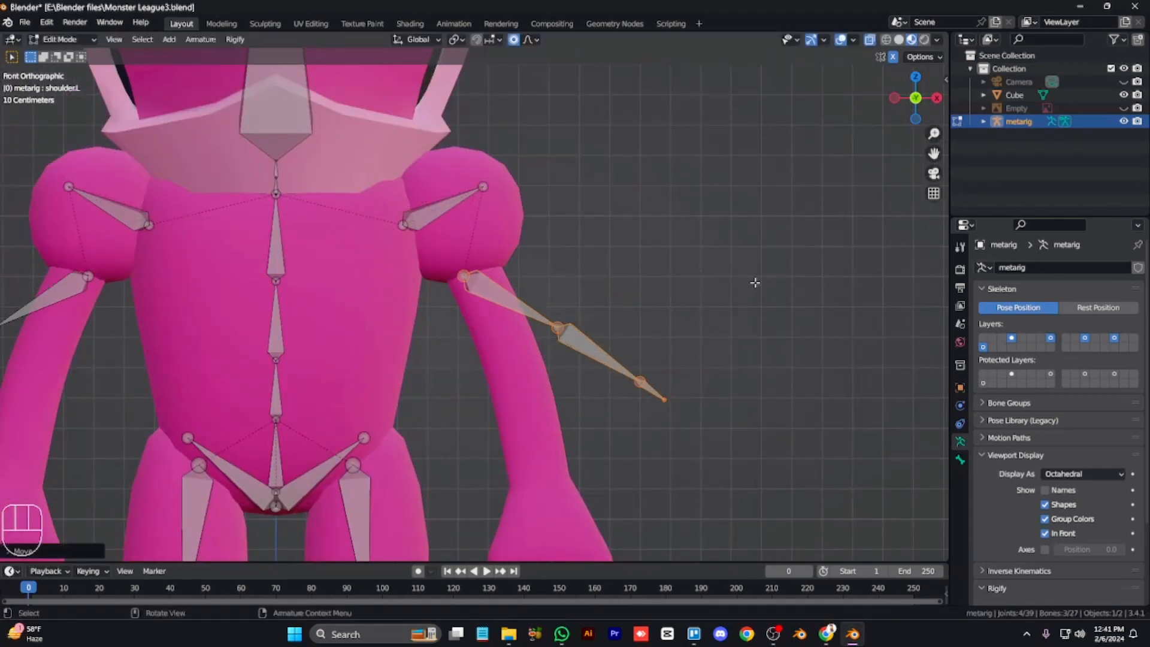
# Rotate the left arm chain downward and move it to line up with the upper arm
pyautogui.press('r')
pyautogui.click(724, 353)
pyautogui.press('g')
pyautogui.click(622, 317)
# Move the left forearm and hand joints down to place the elbow mid-arm and the wrist at the top of the hand
pyautogui.press('ctrl+KP_2')
pyautogui.press('ctrl+KP_2')
pyautogui.press('ctrl+KP_2')
pyautogui.press('ctrl+KP_2')
pyautogui.press('ctrl+KP_2')
pyautogui.moveTo(602, 383); pyautogui.dragTo(522, 219)
pyautogui.press('g')
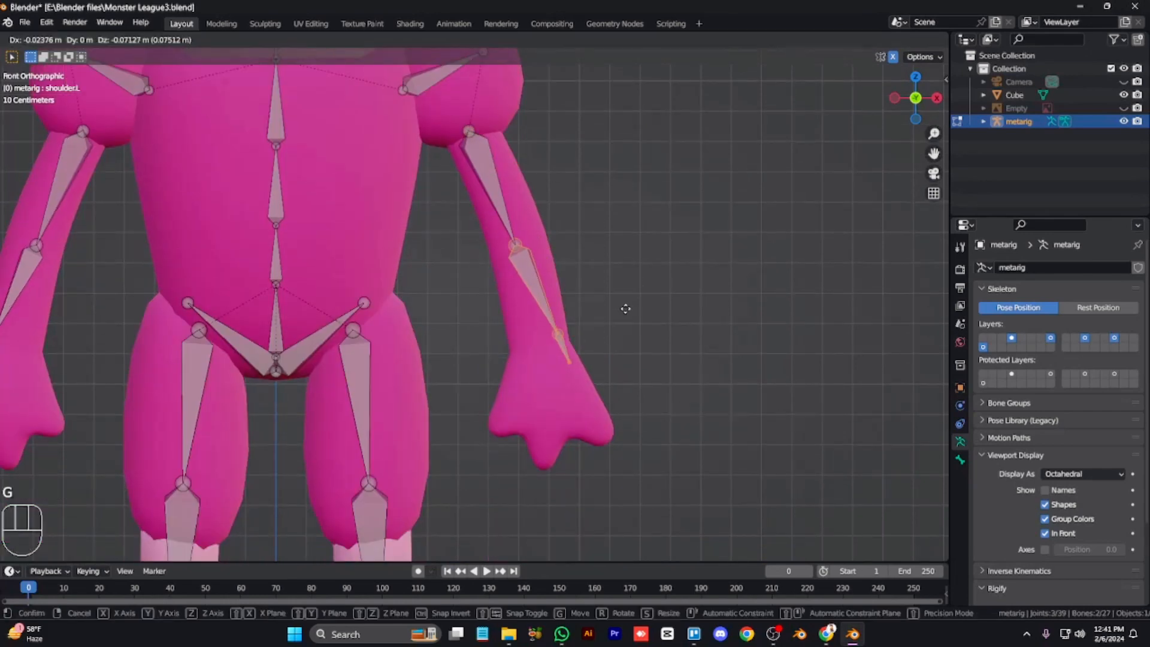
pyautogui.click(626, 308)
pyautogui.click(564, 348)
pyautogui.press('g')
pyautogui.click(618, 369)
# Extrude a finger bone from the left hand bone's tip, clear its parent, and position it and its tip along the middle finger
pyautogui.click(559, 374)
pyautogui.press('e')
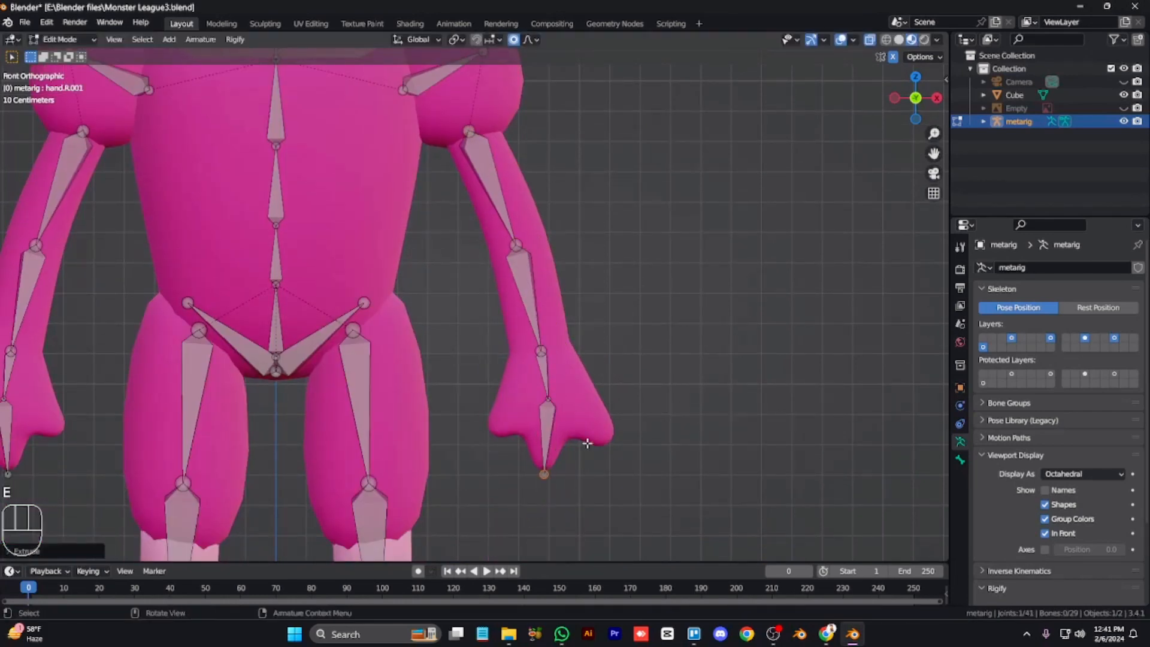
pyautogui.click(587, 443)
pyautogui.press('g')
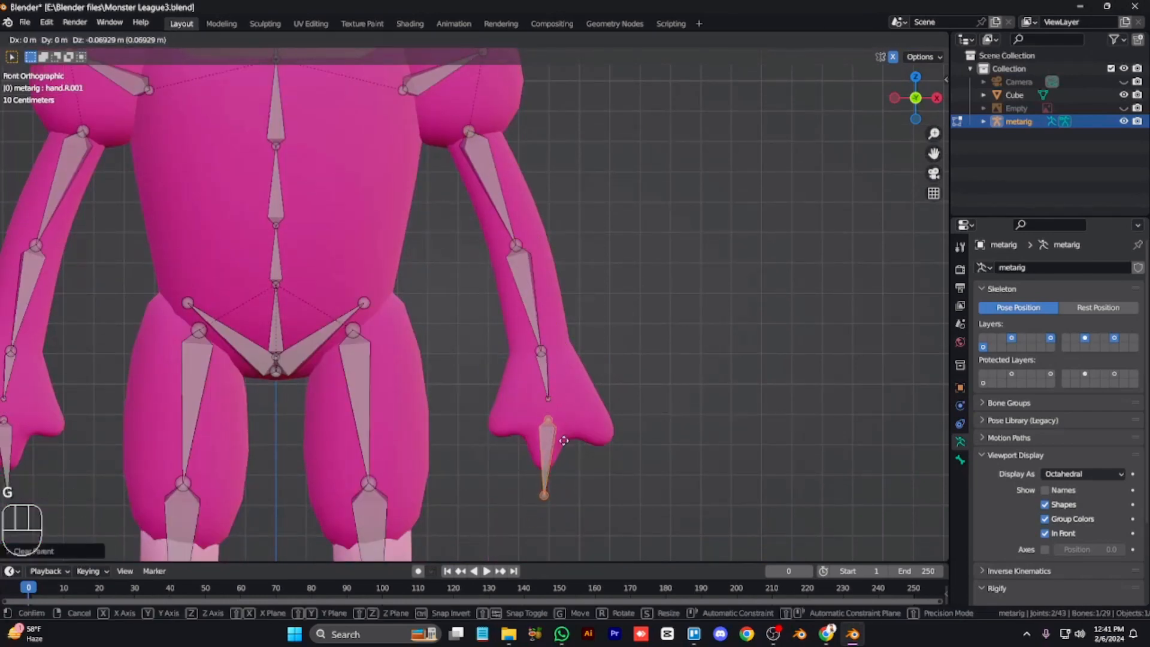
pyautogui.click(583, 458)
pyautogui.click(551, 493)
pyautogui.press('g')
pyautogui.click(572, 486)
# Rotate the left arm chain in top view and shift it along the Y axis toward the arm mesh
pyautogui.press('KP_3')
pyautogui.press('KP_7')
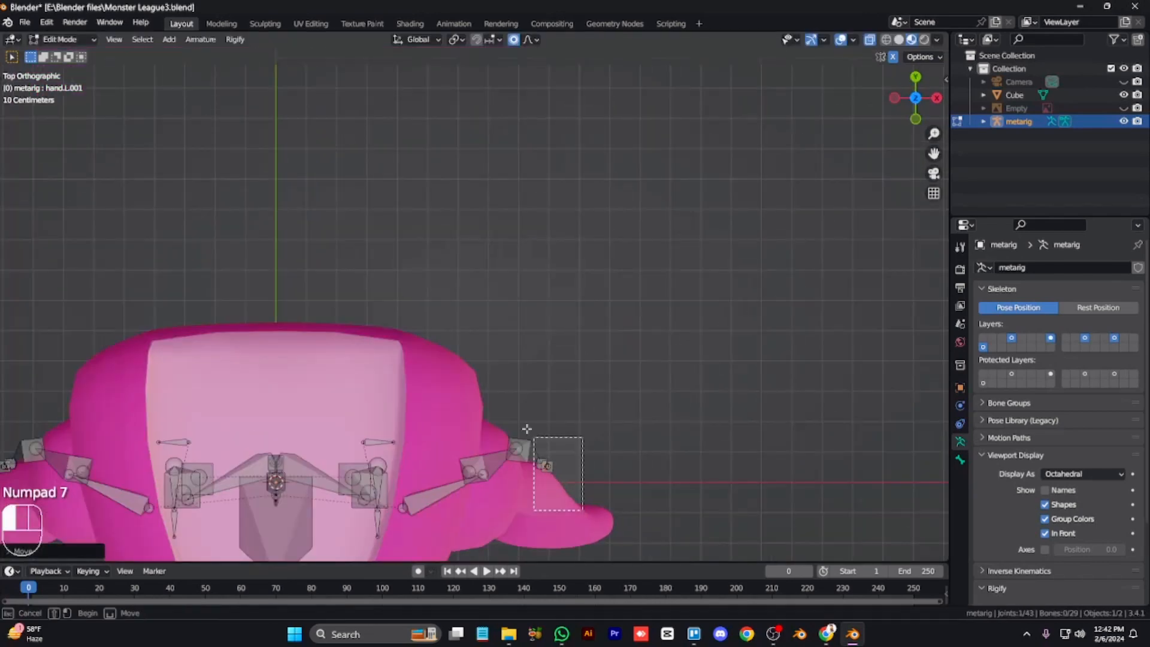
pyautogui.click(502, 442)
pyautogui.press('r')
pyautogui.click(660, 385)
pyautogui.press('g')
pyautogui.press('y')
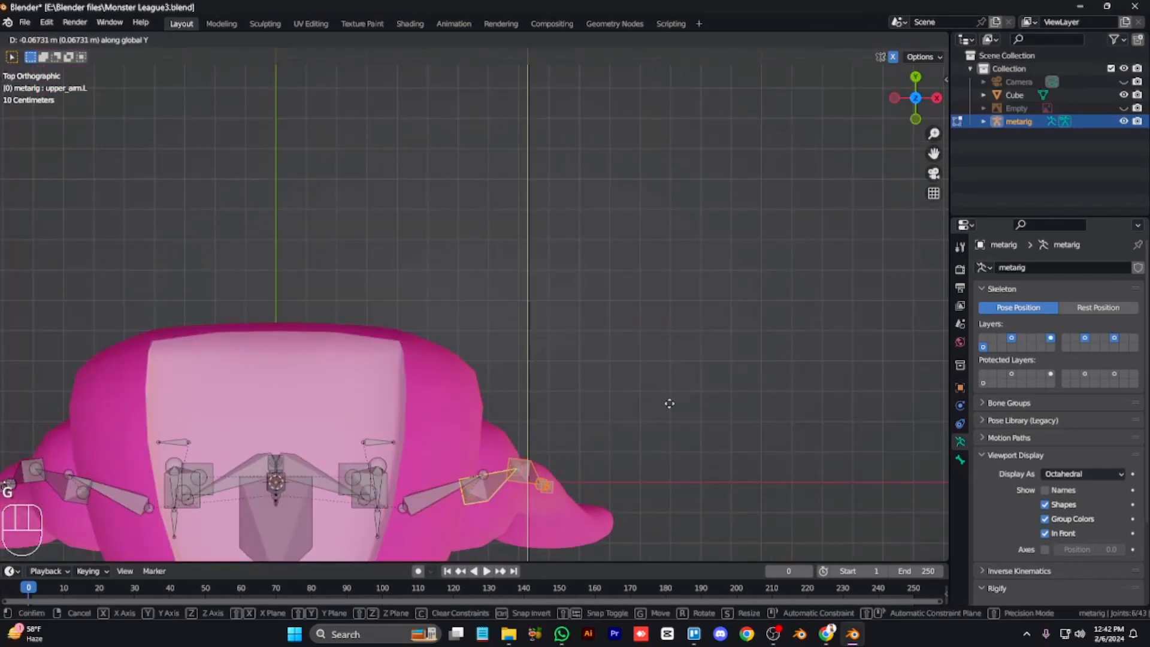
pyautogui.click(668, 404)
# Refine the left arm chain's rotation and position in top view so it sits within the arm
pyautogui.press('r')
pyautogui.click(693, 378)
pyautogui.press('g')
pyautogui.click(709, 453)
pyautogui.press('KP_2')
pyautogui.press('KP_2')
pyautogui.press('KP_1')
pyautogui.press('KP_7')
pyautogui.press('ctrl+KP_2')
pyautogui.press('ctrl+KP_2')
pyautogui.press('ctrl+KP_2')
pyautogui.press('ctrl+KP_2')
pyautogui.press('ctrl+KP_2')
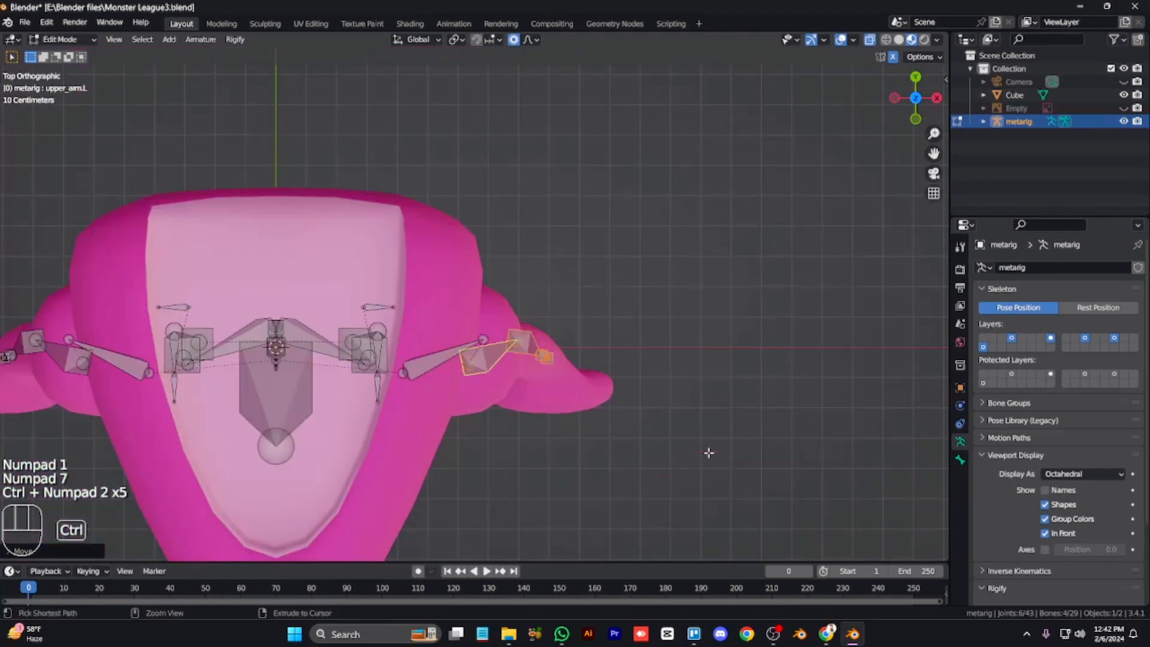
pyautogui.press('g')
pyautogui.click(693, 343)
# Line up the left hand and middle finger bones inside the hand in side view, and subdivide the finger bone
pyautogui.press('KP_1')
pyautogui.press('KP_3')
pyautogui.press('KP_6')
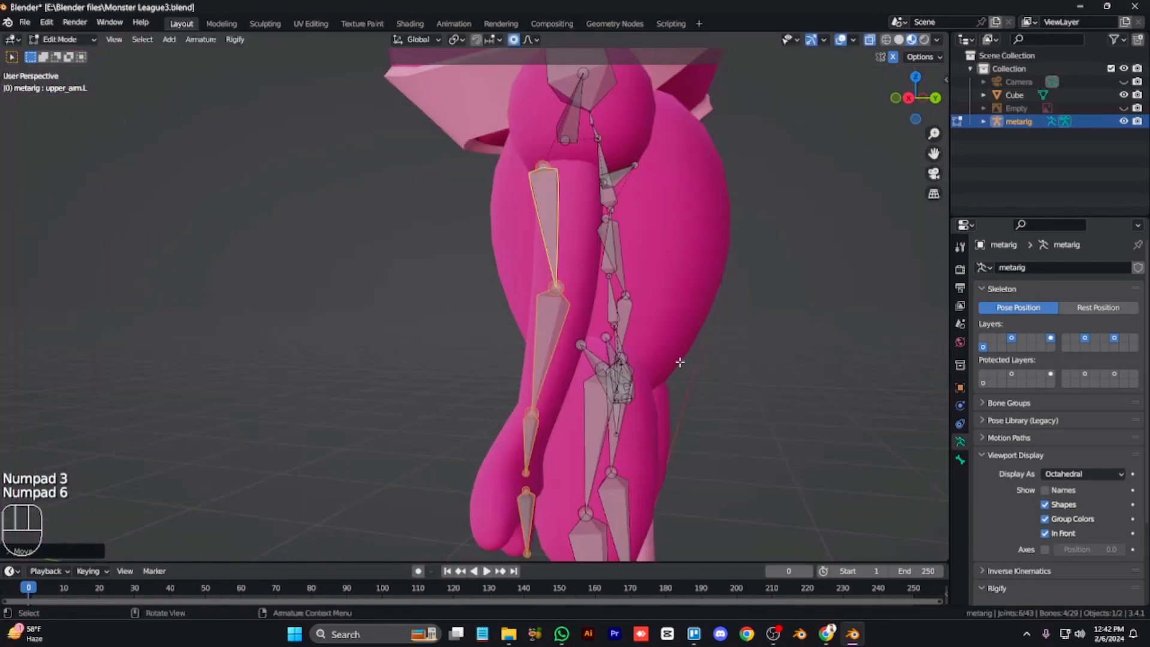
pyautogui.click(528, 520)
pyautogui.press('KP_3')
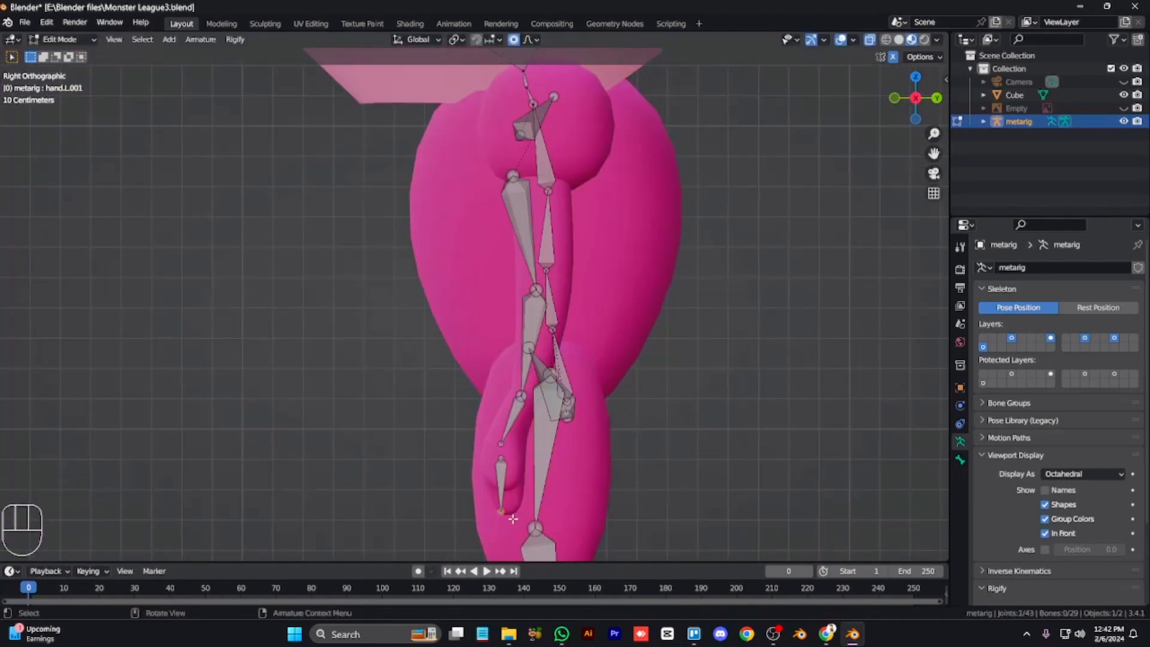
pyautogui.press('KP_1')
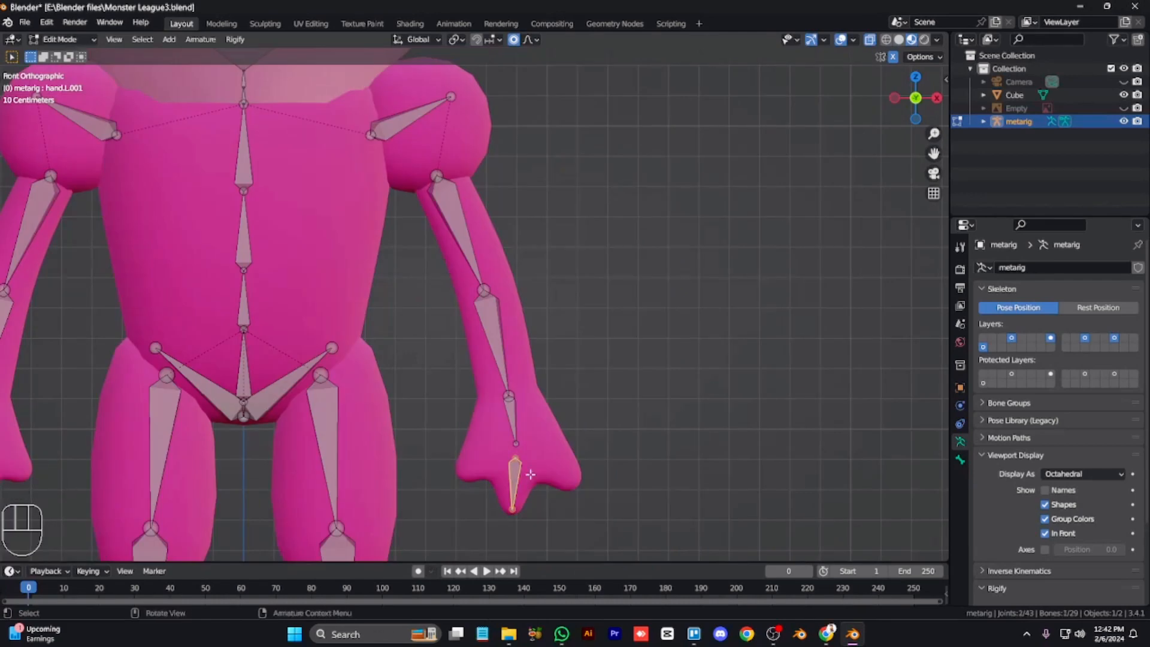
pyautogui.rightClick(530, 474)
pyautogui.click(539, 393)
pyautogui.hotkey('shift', 'd')
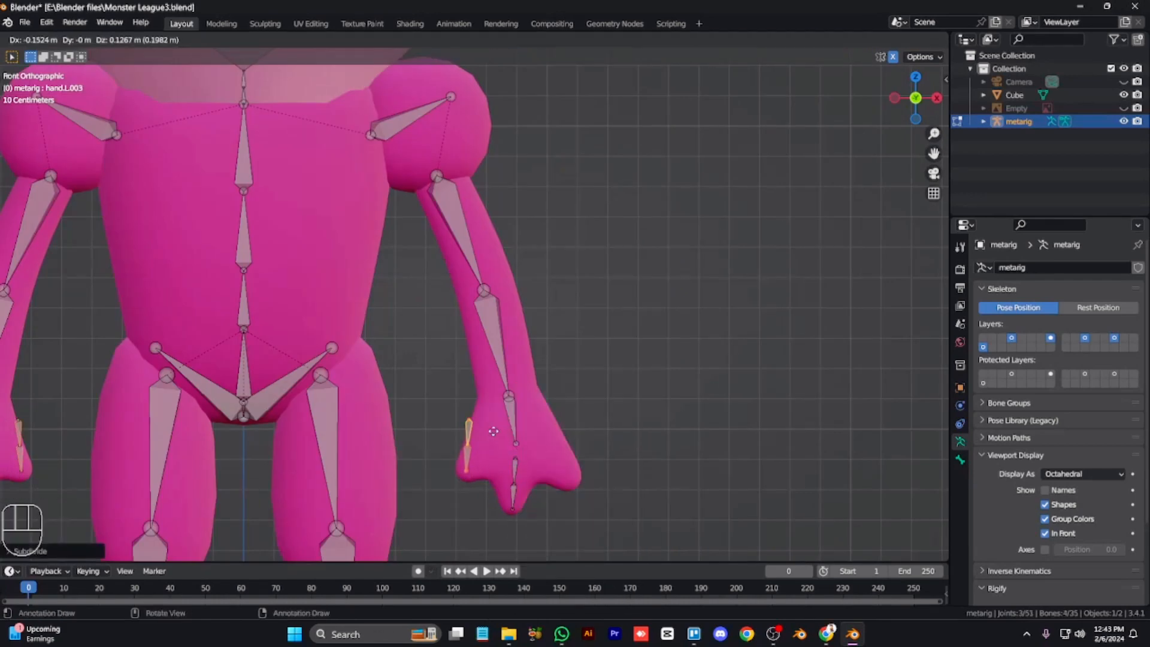
pyautogui.rightClick(493, 432)
pyautogui.press('x')
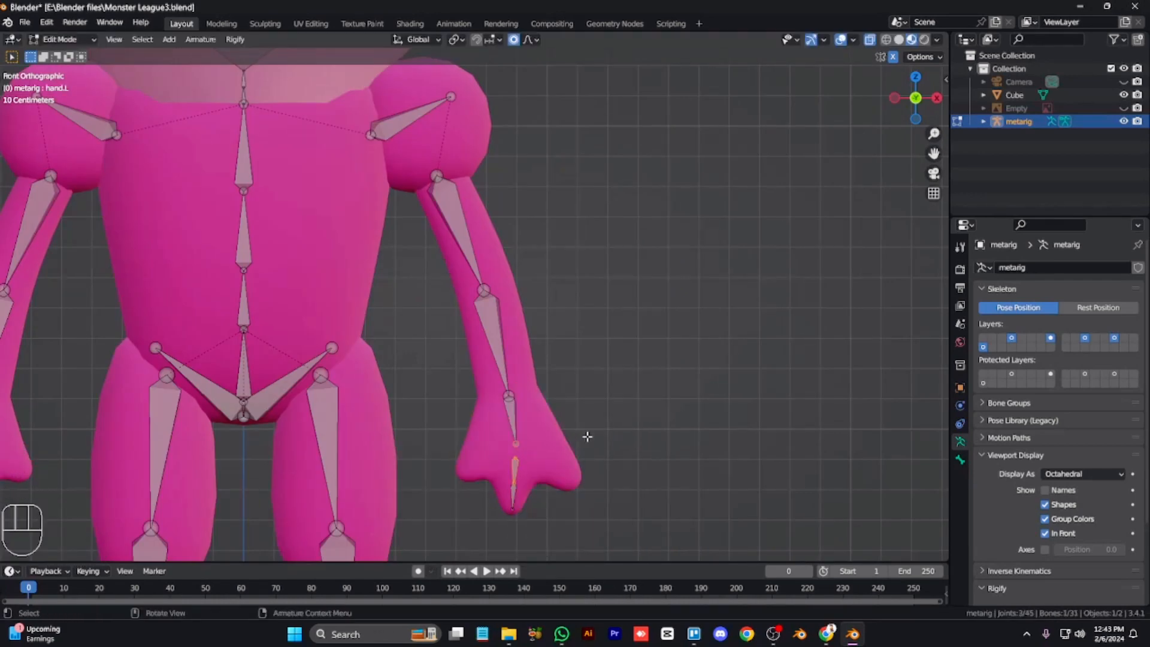
# Duplicate the subdivided middle finger bones and rotate and place the copy along the outer finger
pyautogui.hotkey('shift', 'd')
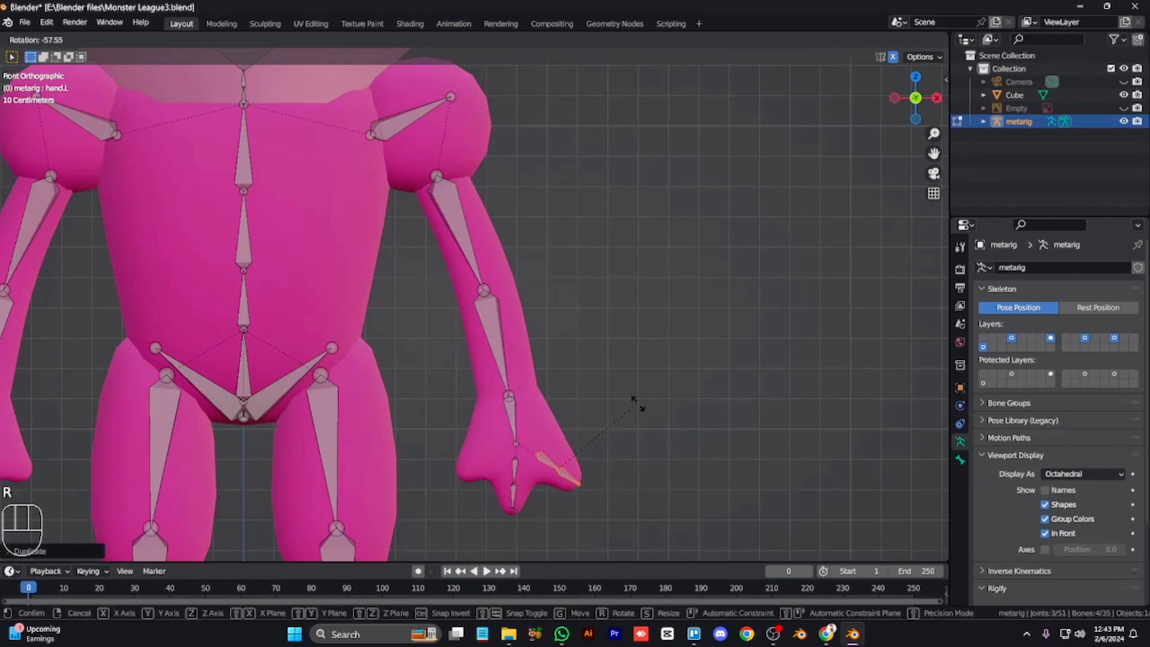
pyautogui.click(640, 408)
pyautogui.press('KP_3')
pyautogui.press('KP_6')
pyautogui.press('KP_6')
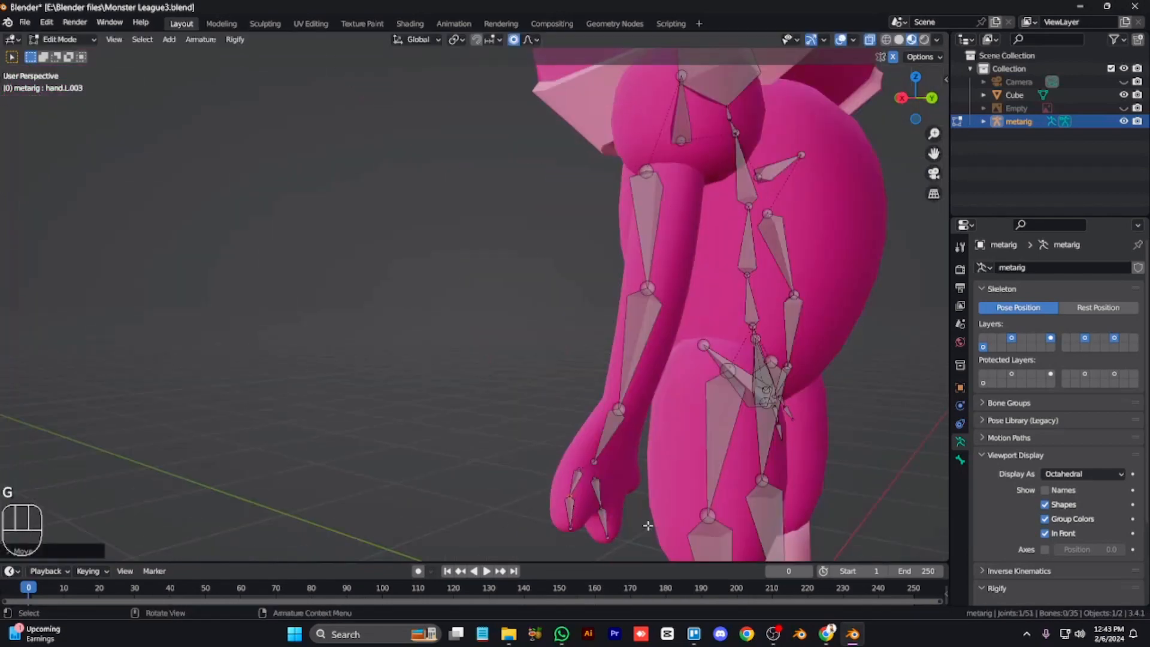
# Move the individual joints of the outer and middle finger bones so they sit inside their fingers
pyautogui.press('g')
pyautogui.click(601, 509)
pyautogui.press('g')
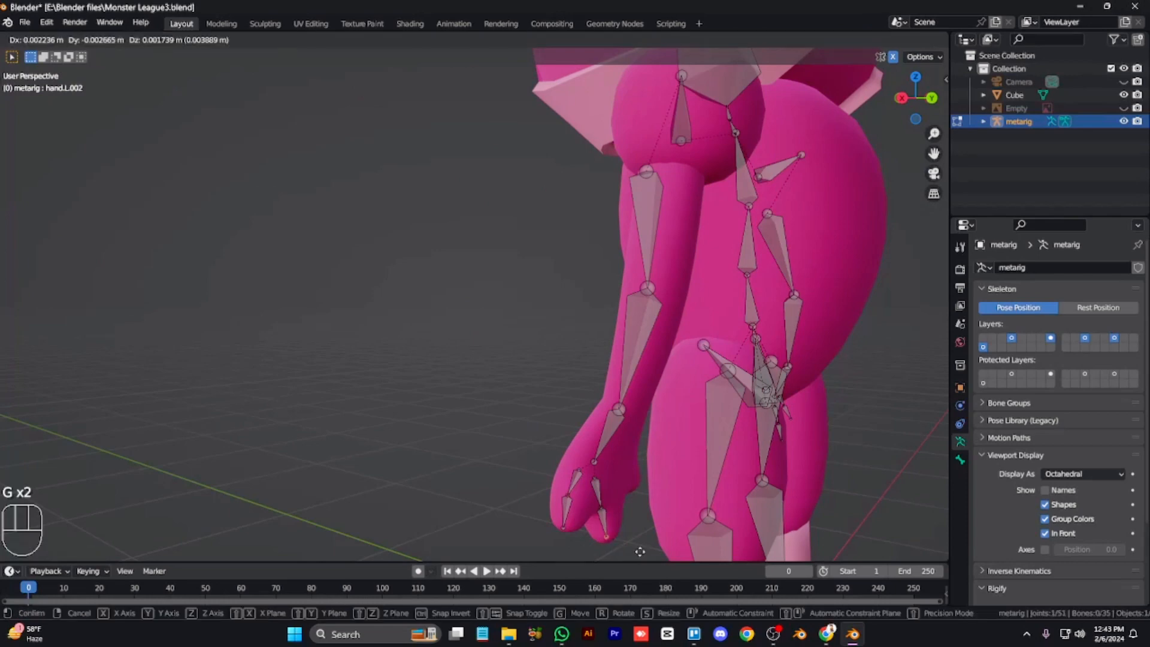
pyautogui.click(639, 551)
pyautogui.press('g')
pyautogui.click(608, 516)
pyautogui.press('KP_4')
pyautogui.press('KP_4')
pyautogui.press('KP_4')
pyautogui.press('KP_4')
pyautogui.press('KP_4')
pyautogui.press('KP_6')
pyautogui.press('KP_6')
# Duplicate the middle finger bones, then rotate, move and scale the copy to fit the inner finger
pyautogui.press('KP_1')
pyautogui.moveTo(596, 521); pyautogui.dragTo(573, 467)
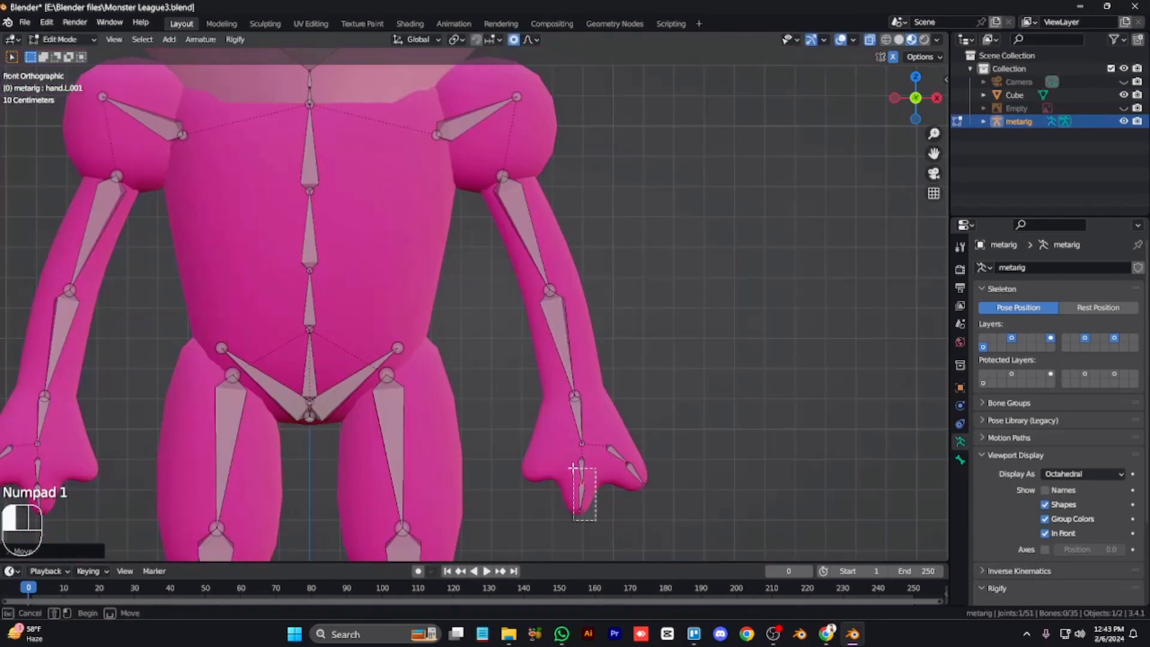
pyautogui.hotkey('shift', 'd')
pyautogui.click(568, 449)
pyautogui.press('r')
pyautogui.click(656, 505)
pyautogui.press('g')
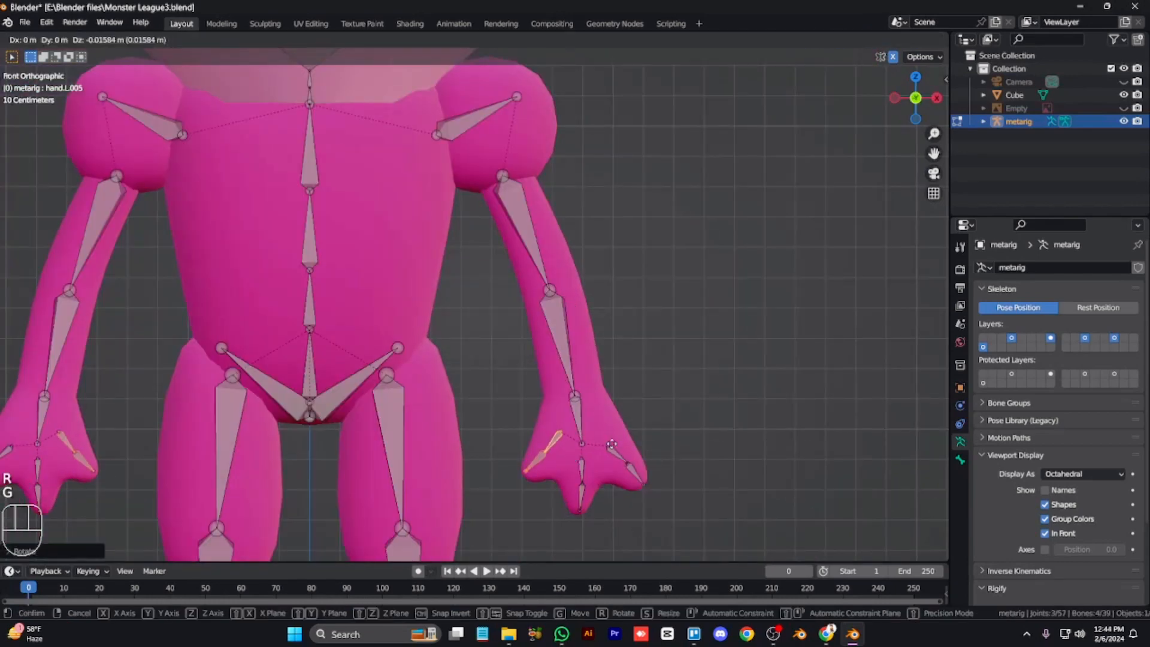
pyautogui.click(642, 502)
pyautogui.press('s')
pyautogui.click(629, 496)
# Examine the three finger bone chains from several angles to check their fit inside the hand
pyautogui.press('KP_4')
pyautogui.press('KP_4')
pyautogui.press('KP_4')
pyautogui.press('KP_4')
pyautogui.press('KP_4')
pyautogui.press('KP_4')
pyautogui.press('KP_6')
pyautogui.press('KP_6')
pyautogui.press('KP_6')
pyautogui.press('KP_6')
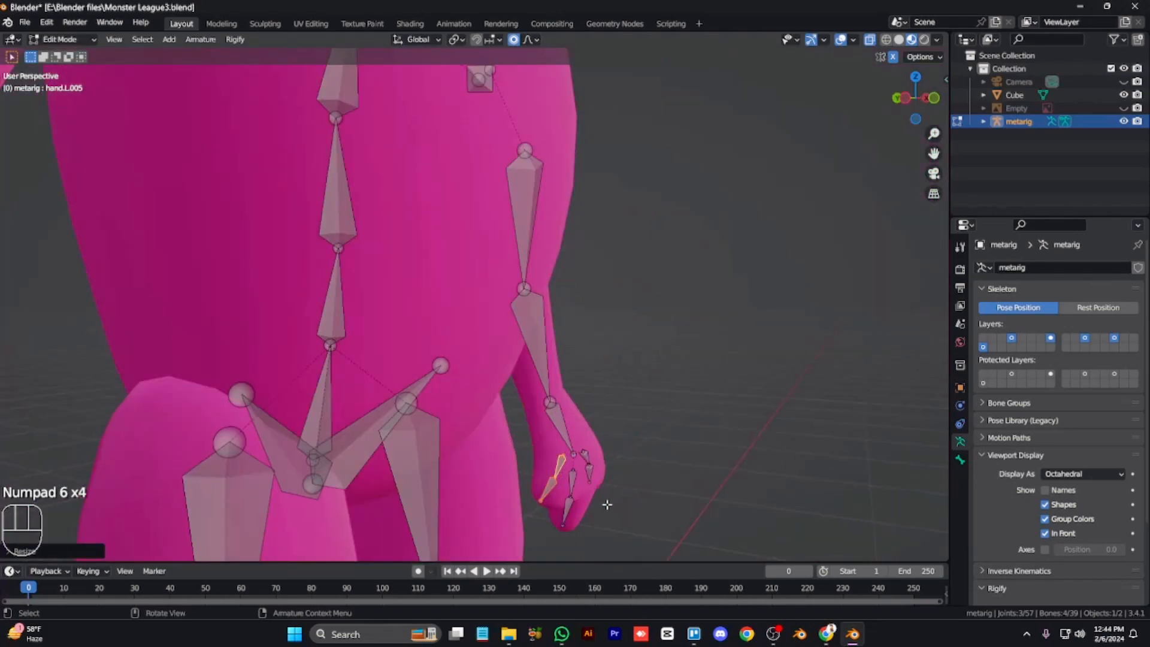
pyautogui.press('KP_1')
pyautogui.press('KP_7')
pyautogui.press('KP_3')
pyautogui.press('KP_6')
pyautogui.press('KP_6')
pyautogui.press('KP_3')
pyautogui.press('KP_1')
pyautogui.press('KP_6')
pyautogui.press('KP_6')
pyautogui.press('KP_6')
pyautogui.press('KP_6')
pyautogui.press('KP_6')
pyautogui.press('KP_6')
pyautogui.press('KP_6')
pyautogui.press('KP_6')
pyautogui.press('KP_6')
pyautogui.press('KP_6')
pyautogui.press('KP_6')
pyautogui.press('KP_6')
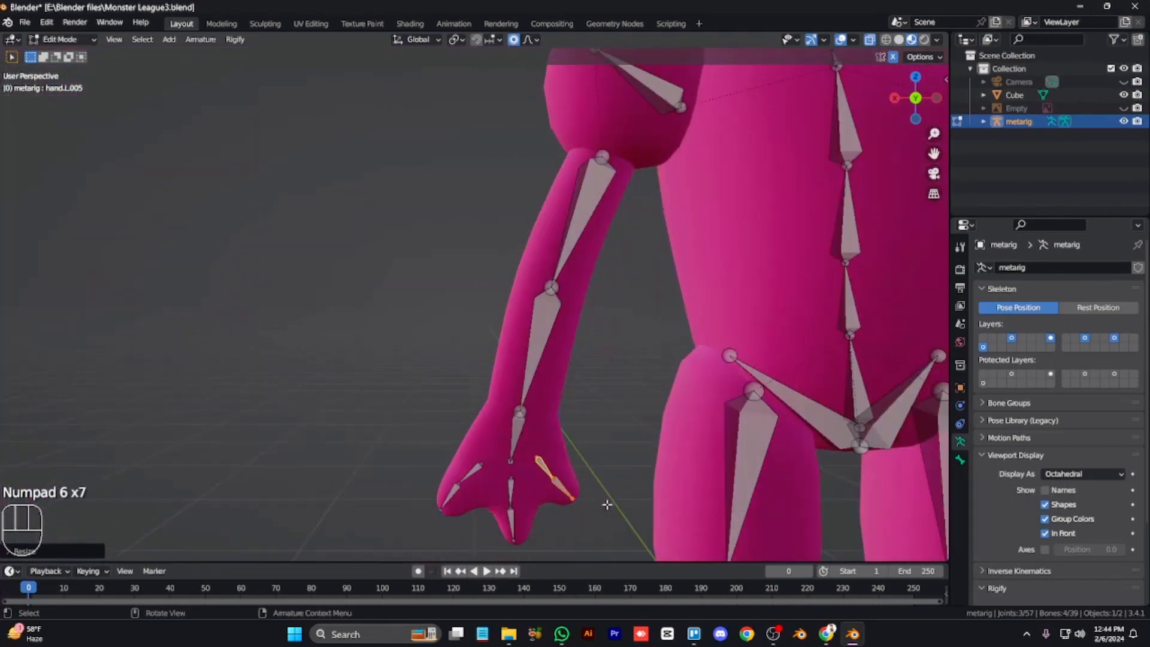
# Return to Object Mode and apply the metarig's rotation and scale
pyautogui.press('KP_1')
pyautogui.press('KP_Subtract')
pyautogui.press('KP_Subtract')
pyautogui.press('KP_Subtract')
pyautogui.press('KP_Subtract')
pyautogui.press('KP_Subtract')
pyautogui.press('Tab')
pyautogui.hotkey('alt', 'z')
pyautogui.hotkey('ctrl', 'a')
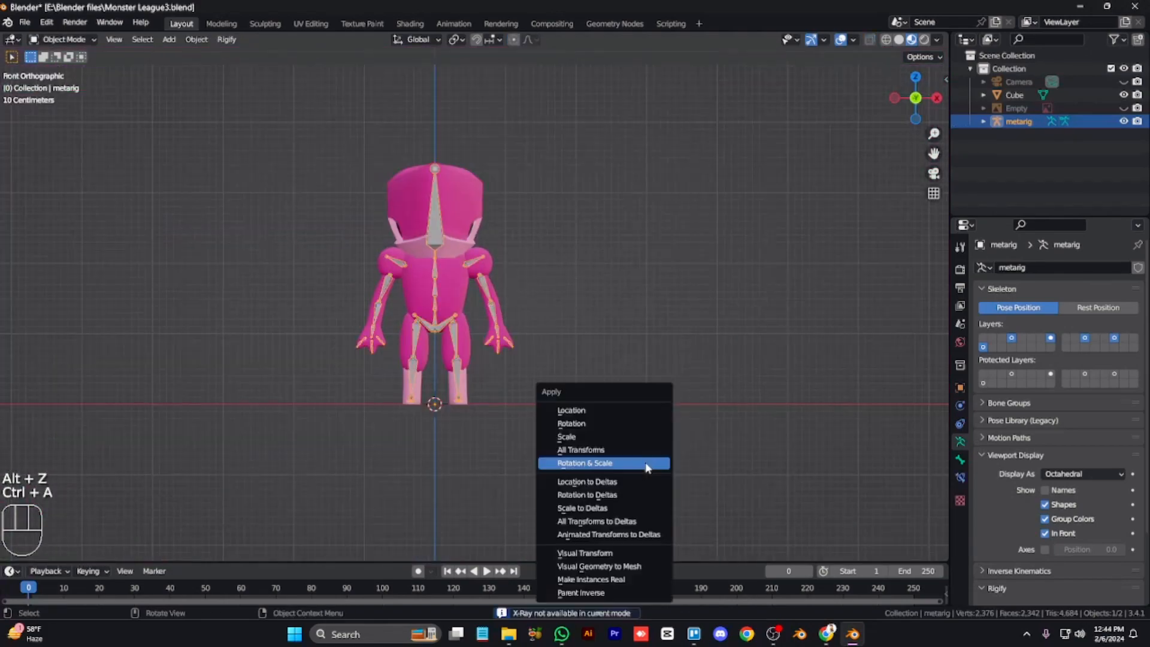
pyautogui.press('n')
pyautogui.hotkey('ctrl', 'a')
pyautogui.click(713, 297)
# Select the body mesh and the metarig, and parent the mesh to the metarig with automatic weights
pyautogui.scroll(1, 713, 297)
pyautogui.click(470, 286)
pyautogui.keyDown('shift'); pyautogui.click(437, 283); pyautogui.keyUp('shift')
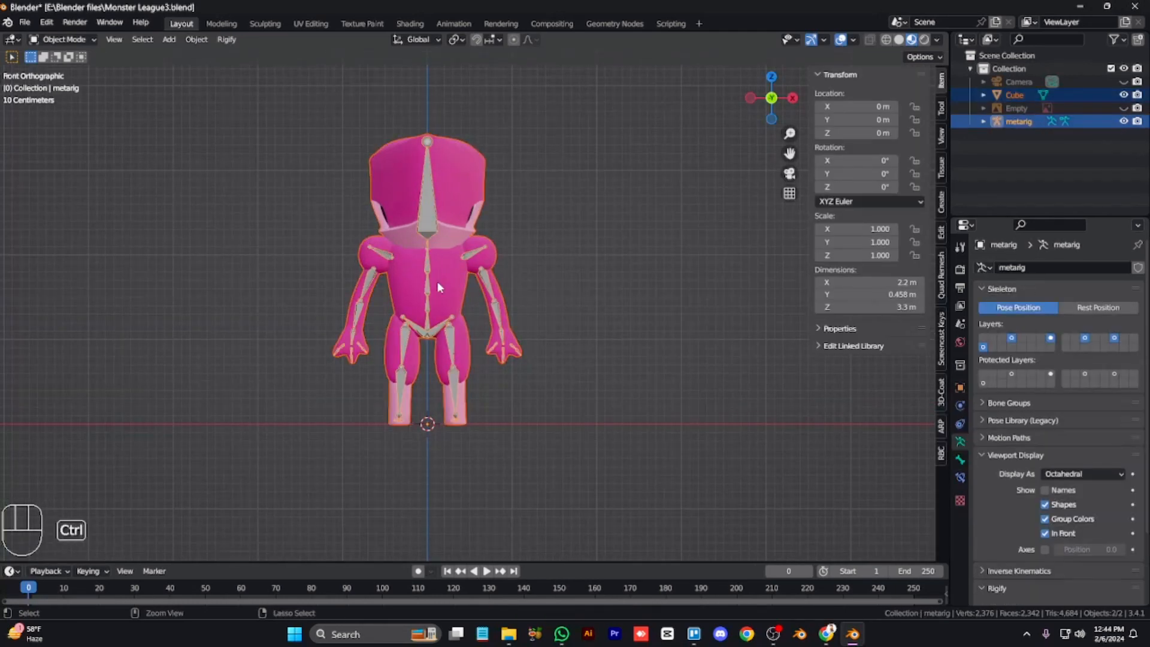
pyautogui.hotkey('ctrl', 'p')
pyautogui.click(439, 380)
# Test the body's deformation in Pose Mode by rotating the left upper arm, left shoulder and head bones, cancelling each rotation
pyautogui.hotkey('ctrl', 'Tab')
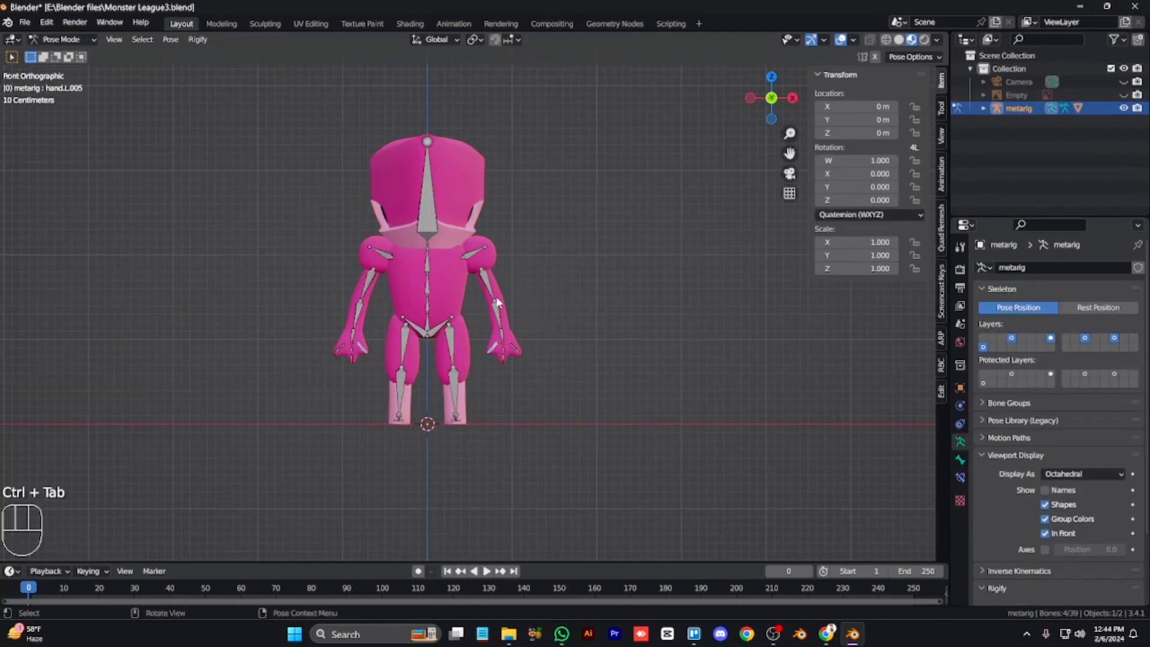
pyautogui.click(489, 286)
pyautogui.press('r')
pyautogui.rightClick(560, 267)
pyautogui.click(475, 253)
pyautogui.press('r')
pyautogui.rightClick(559, 303)
pyautogui.click(452, 351)
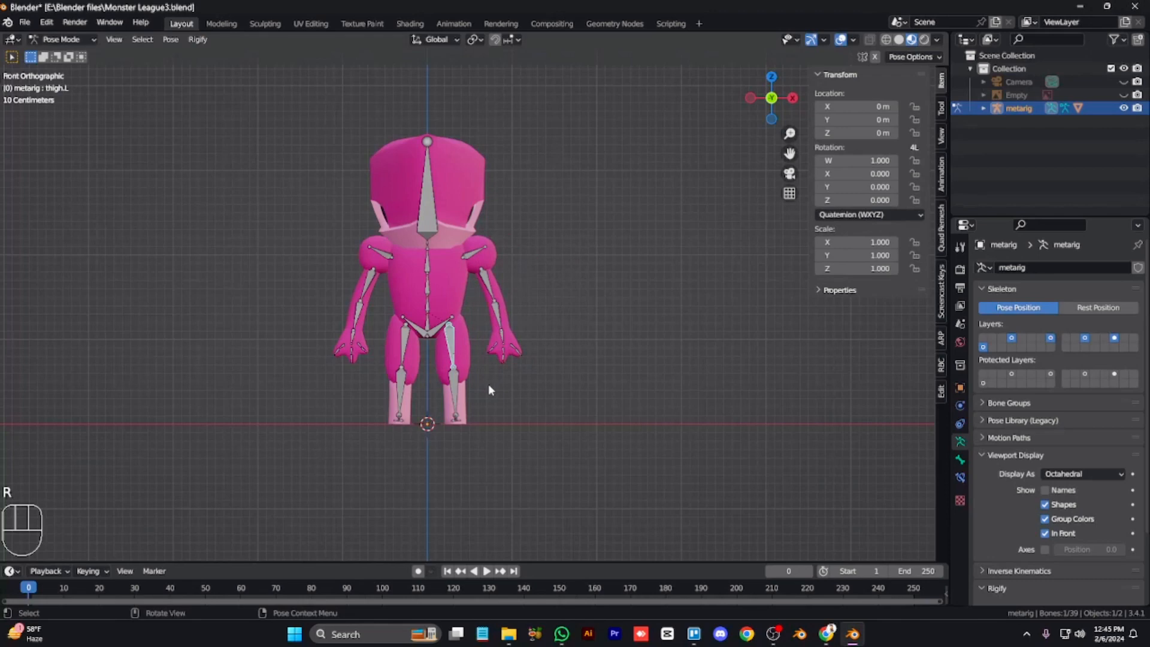
pyautogui.click(428, 198)
pyautogui.press('r')
pyautogui.rightClick(470, 227)
pyautogui.press('Tab')
pyautogui.press('Tab')
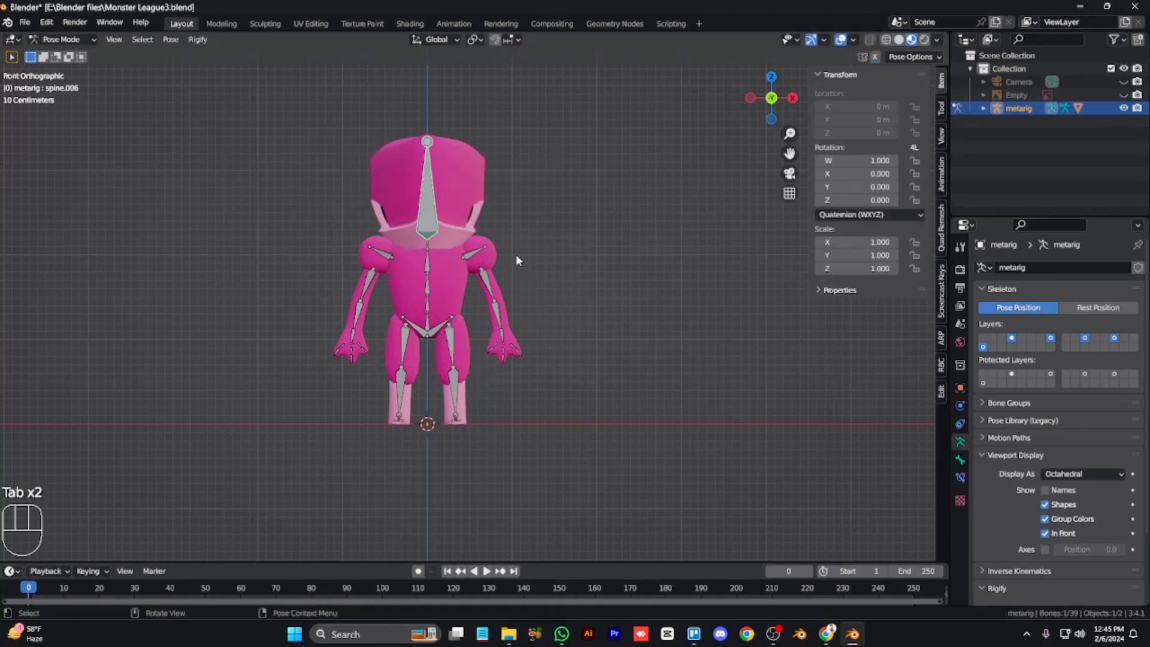
# Return to Object Mode, shade the body mesh smooth and adjust its Auto Smooth normals
pyautogui.hotkey('ctrl', 'Tab')
pyautogui.click(492, 257)
pyautogui.rightClick(492, 250)
pyautogui.click(479, 236)
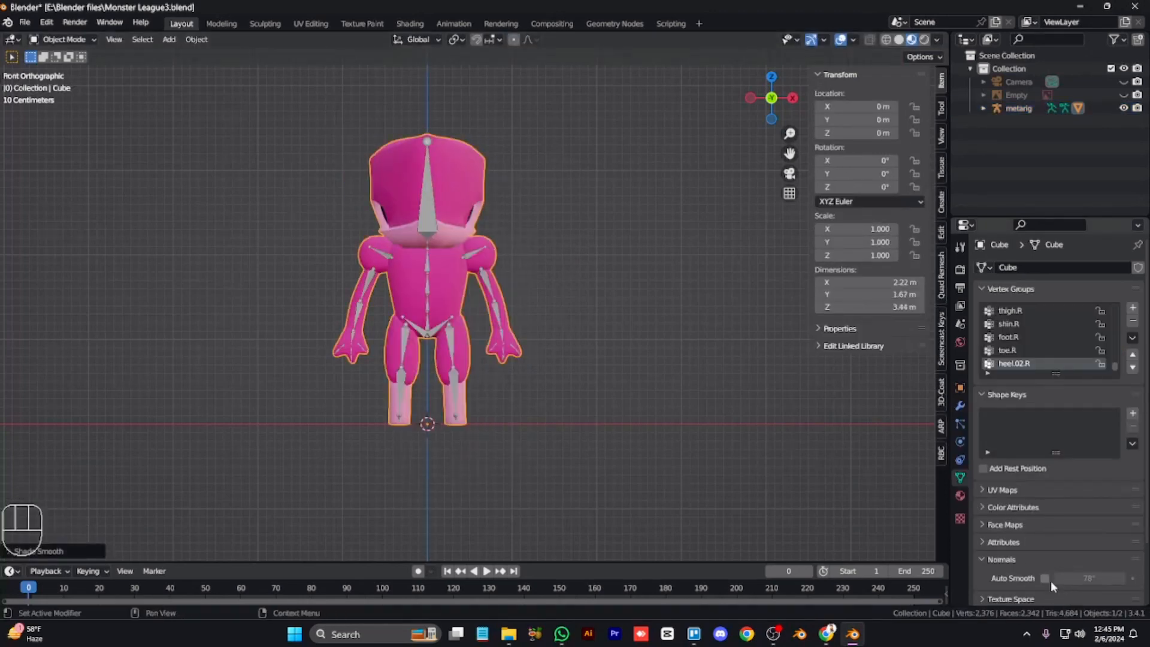
pyautogui.click(424, 237)
pyautogui.click(466, 241)
pyautogui.moveTo(1081, 578)
pyautogui.mouseDown()
pyautogui.moveTo(1102, 578)
pyautogui.moveTo(1084, 578)
pyautogui.mouseUp()
# Merge all vertices of the body mesh by distance
pyautogui.press('Tab')
pyautogui.press('a')
pyautogui.press('m')
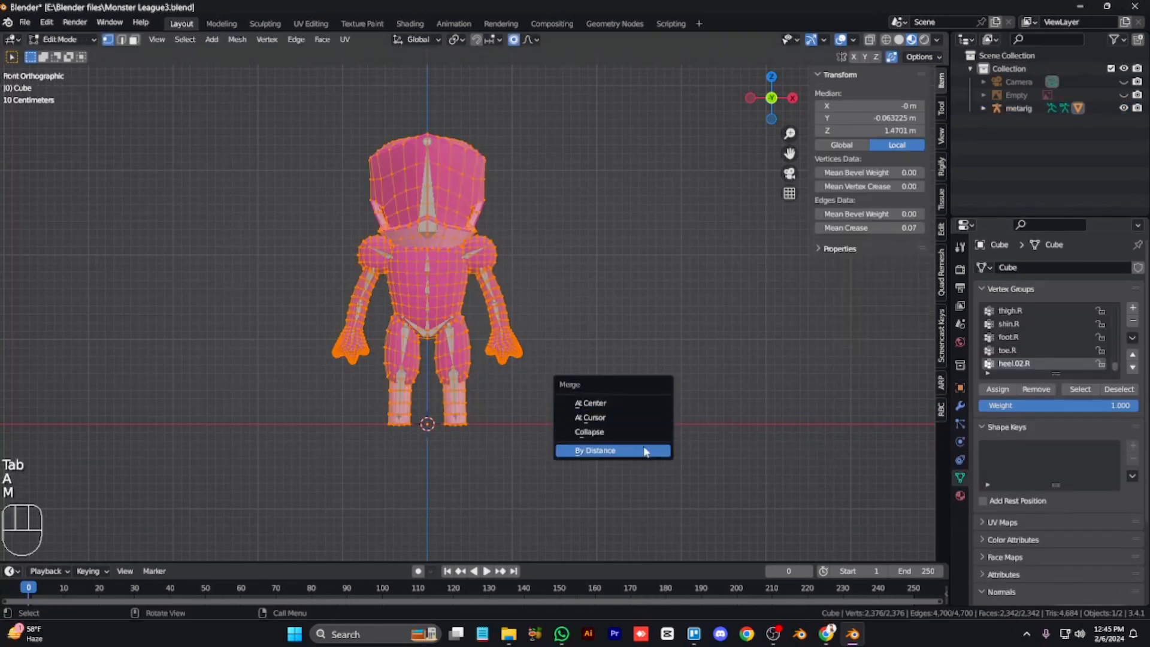
pyautogui.click(635, 450)
pyautogui.press('Tab')
# Put the metarig in Pose Mode and try rotating the head bone around the global Z axis
pyautogui.click(456, 373)
pyautogui.hotkey('ctrl', 'Tab')
pyautogui.press('r')
pyautogui.press('z')
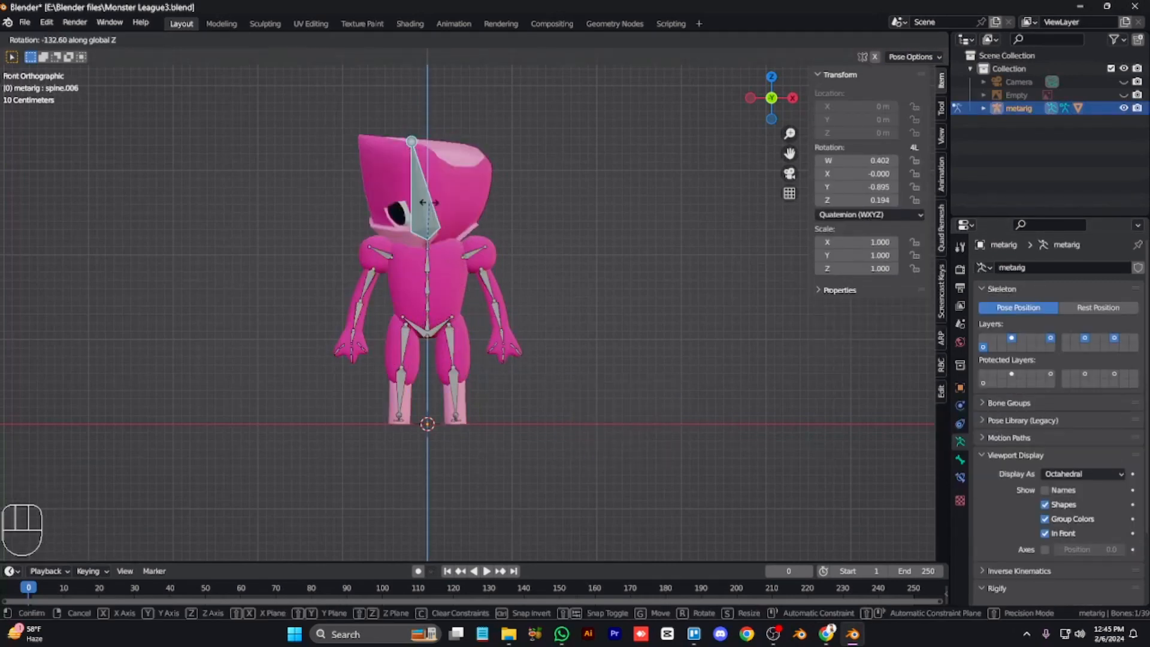
pyautogui.rightClick(492, 270)
pyautogui.click(501, 308)
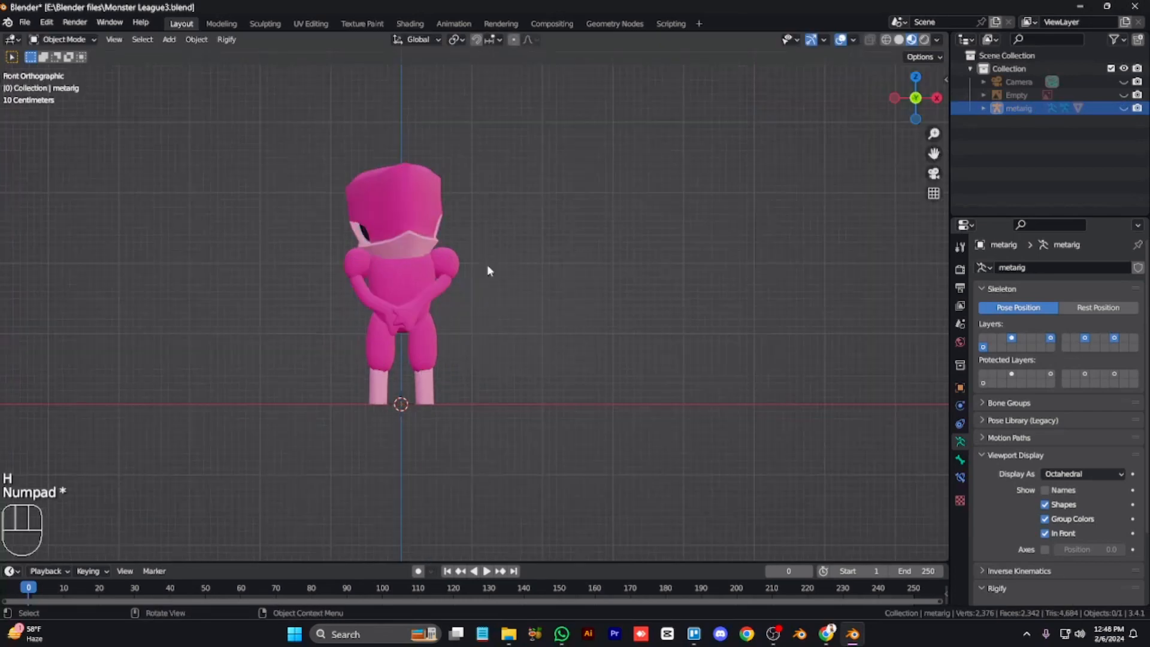
# Add a plane as the floor under the monster and scale it by 50
pyautogui.press('KP_4')
pyautogui.press('KP_4')
pyautogui.press('KP_4')
pyautogui.press('KP_4')
pyautogui.press('KP_4')
pyautogui.press('KP_4')
pyautogui.press('KP_4')
pyautogui.press('KP_4')
pyautogui.press('KP_4')
pyautogui.press('KP_4')
pyautogui.hotkey('shift', 'a')
pyautogui.moveTo(470, 167)
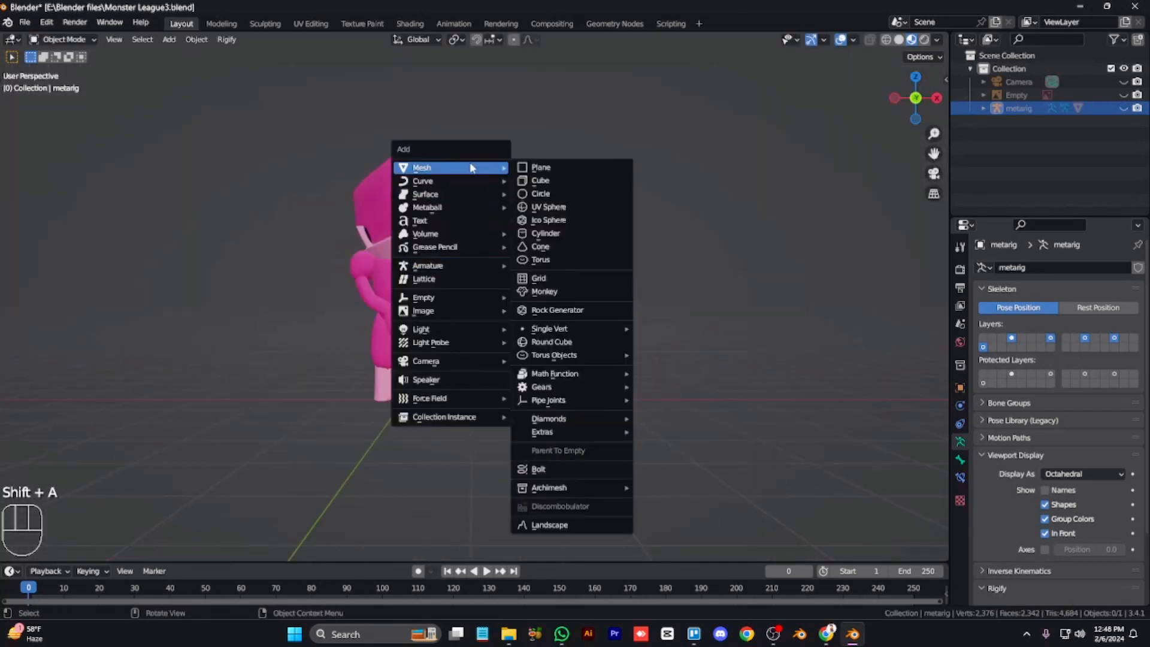
pyautogui.click(533, 167)
pyautogui.write('s50')
pyautogui.click(544, 184)
pyautogui.press('Tab')
# Switch the viewport to rendered shading and set the world's background colour to a Nishita Sky Texture
pyautogui.click(960, 341)
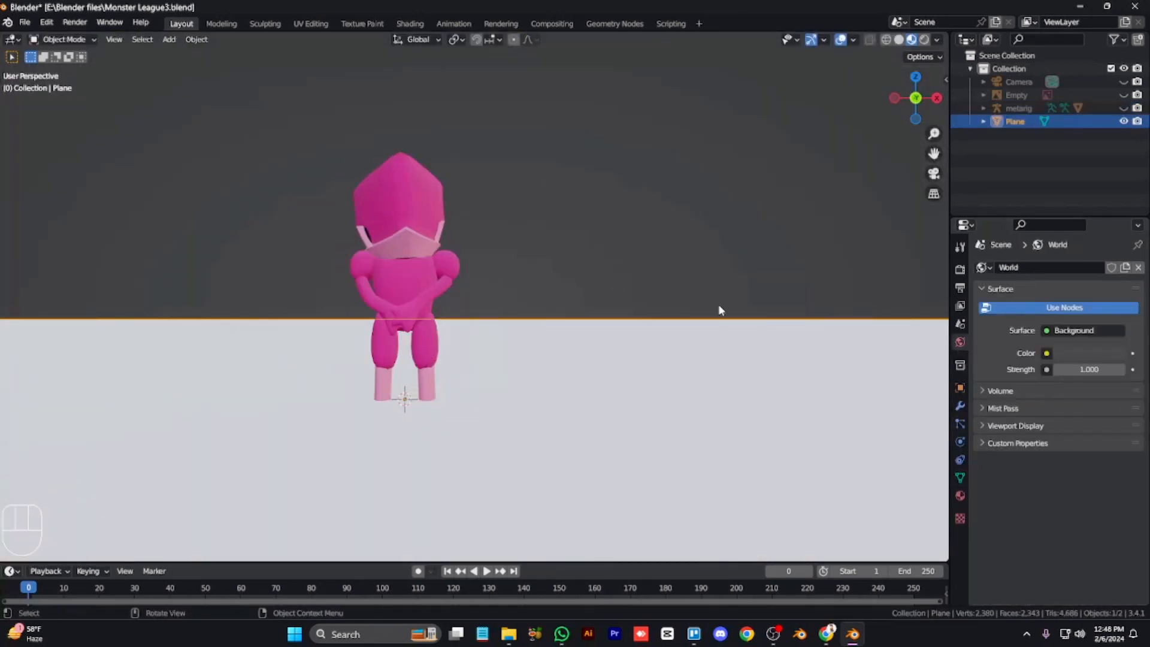
pyautogui.press('z')
pyautogui.click(960, 269)
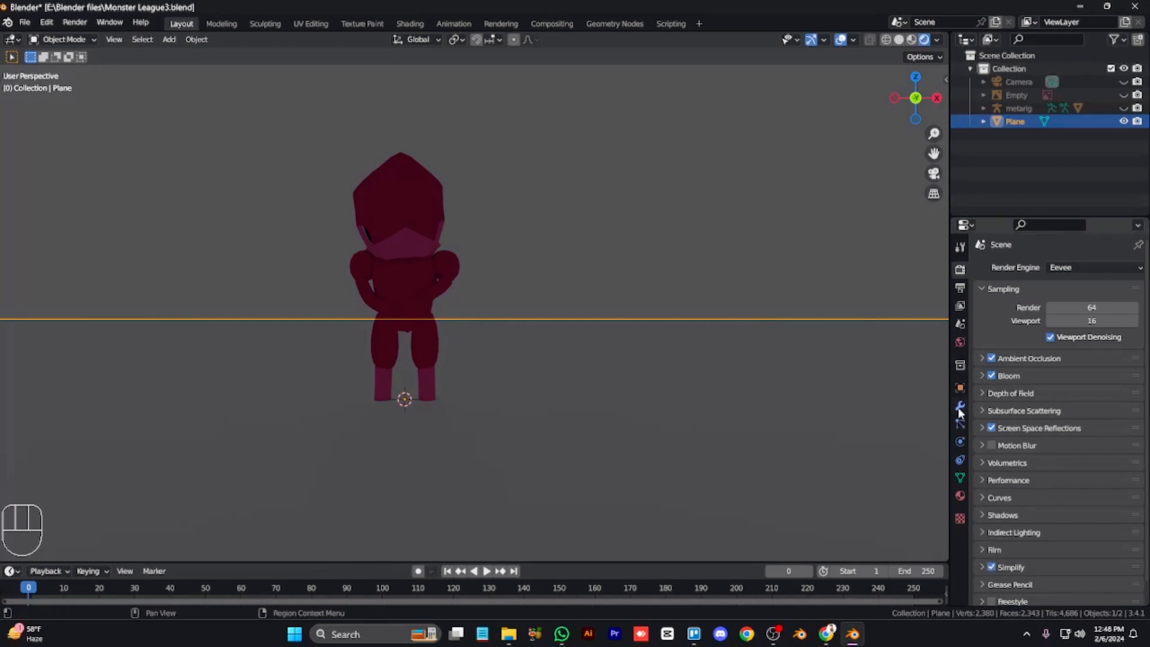
pyautogui.click(960, 342)
pyautogui.click(1047, 353)
pyautogui.click(749, 498)
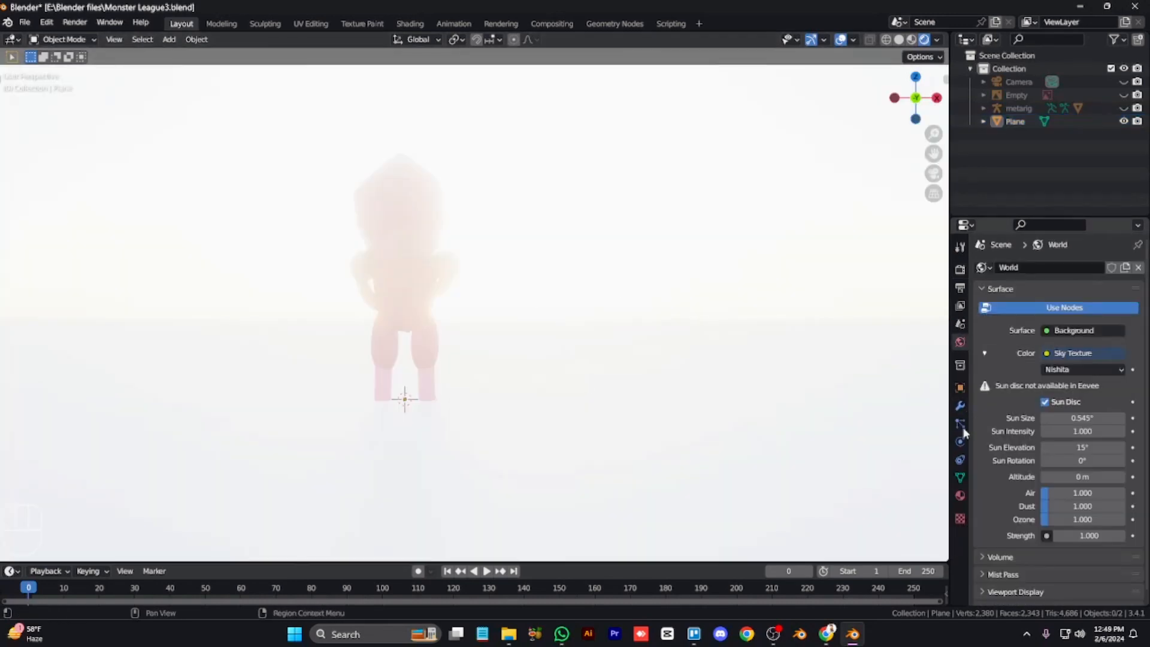
# Reduce the radius of the scene's Bloom effect to 0.556
pyautogui.click(960, 269)
pyautogui.click(1009, 376)
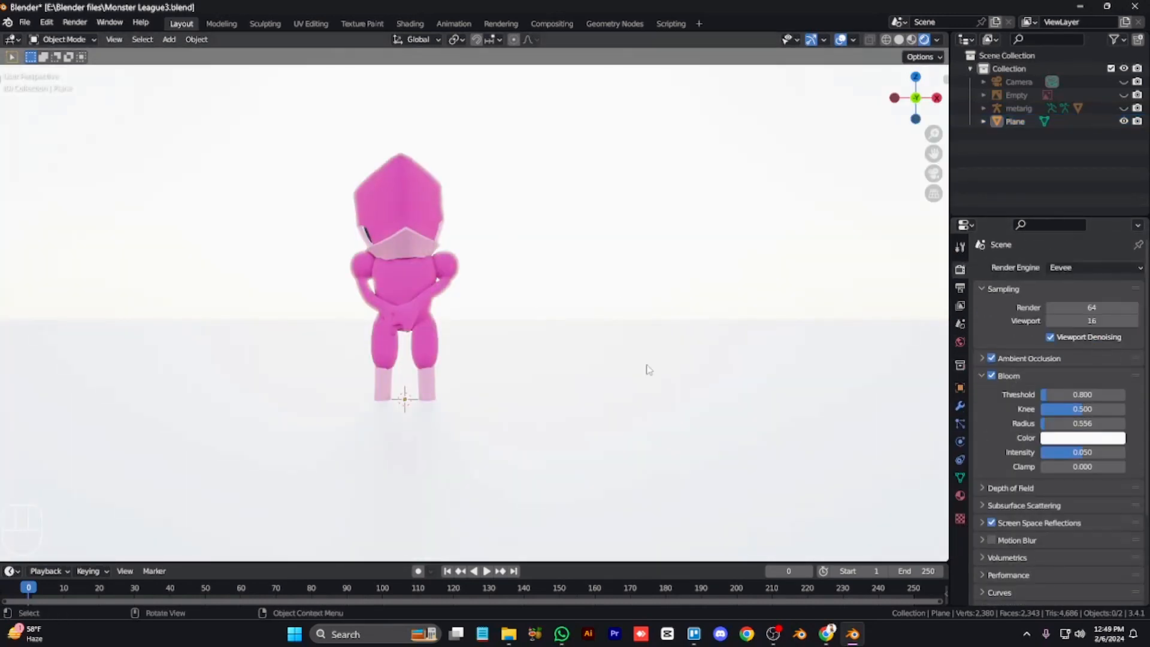
# Extrude the floor plane's back edge upward, round the corner with a seven-segment bevel, and shade the backdrop smooth
pyautogui.press('Tab')
pyautogui.press('a')
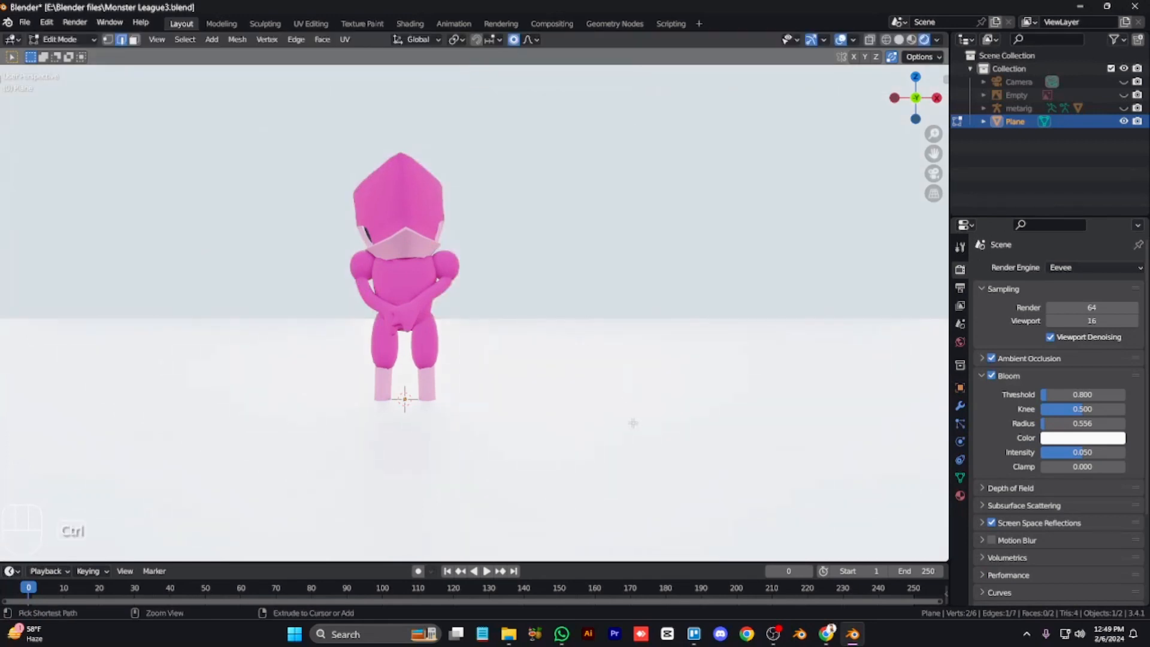
pyautogui.hotkey('ctrl', 'b')
pyautogui.scroll(6, 724, 142)
pyautogui.click(725, 142)
pyautogui.press('Tab')
pyautogui.rightClick(713, 197)
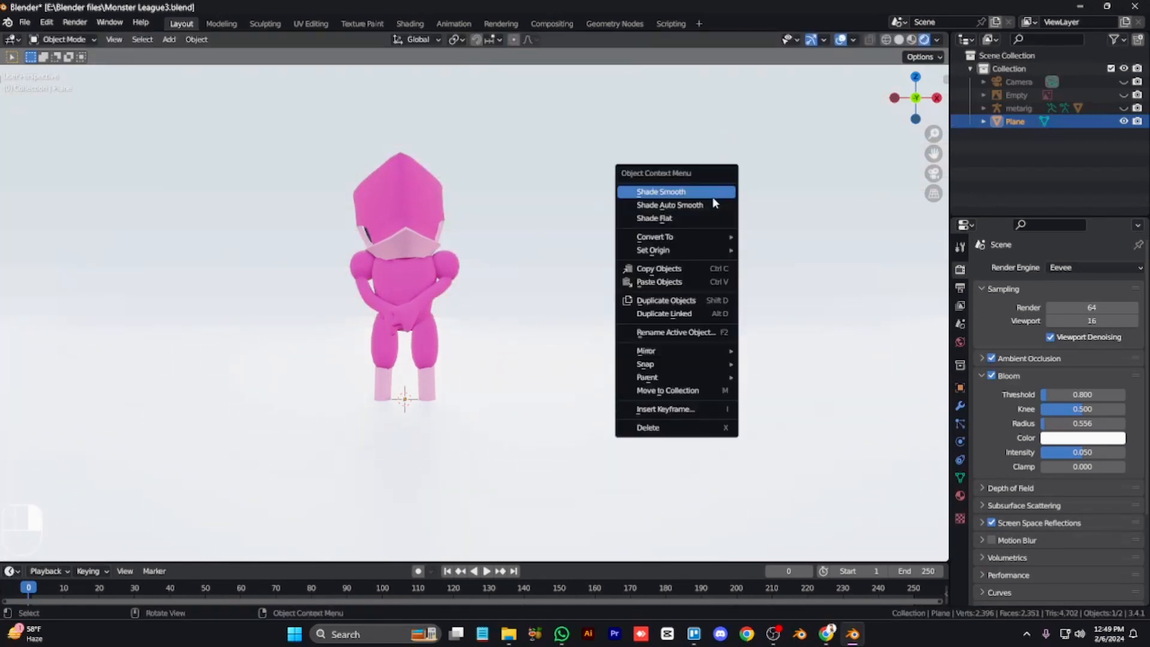
pyautogui.click(713, 191)
# Rotate to a slightly angled view of the monster, align the camera to it and lock the camera to the view
pyautogui.press('KP_0')
pyautogui.press('KP_0')
pyautogui.press('KP_4')
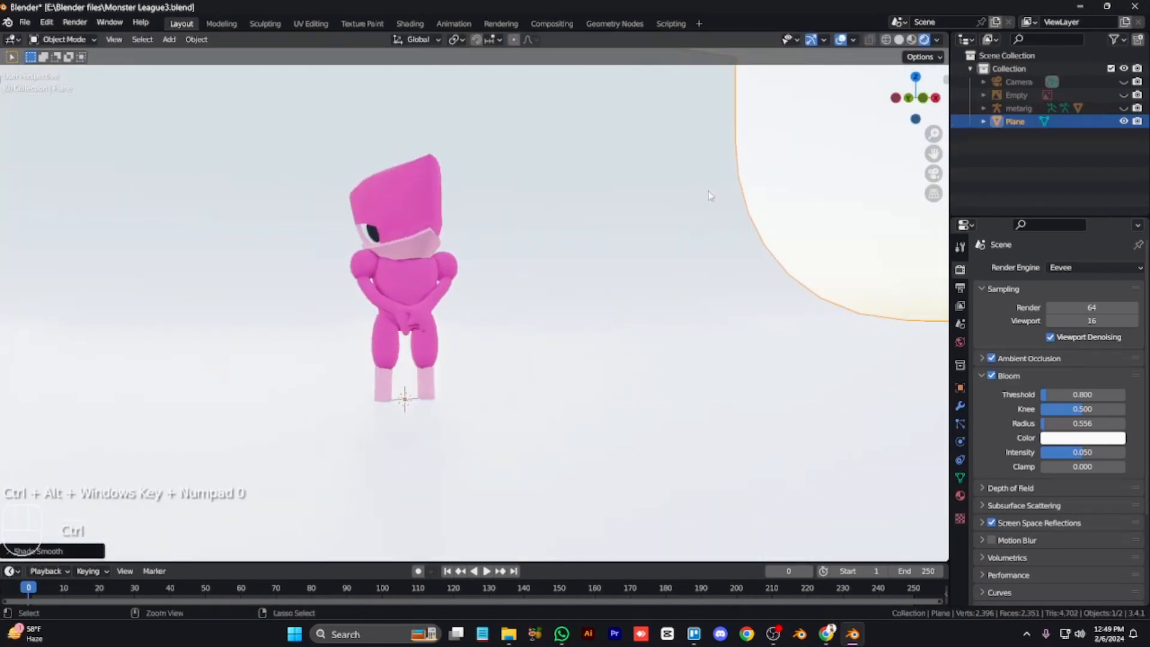
pyautogui.press('ctrl+alt+KP_0')
pyautogui.press('n')
pyautogui.press('n')
pyautogui.press('n')
pyautogui.click(941, 109)
pyautogui.click(941, 136)
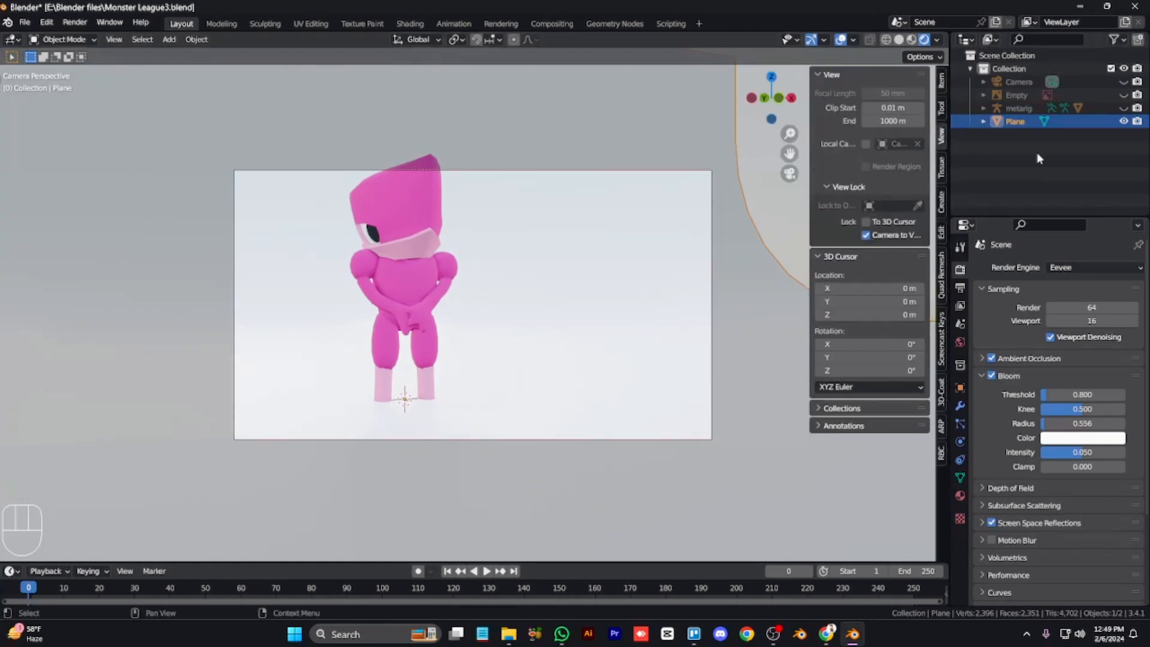
# Unhide and select the camera, and move it so the whole monster is centred in the frame
pyautogui.hotkey('alt', 'a')
pyautogui.click(610, 440)
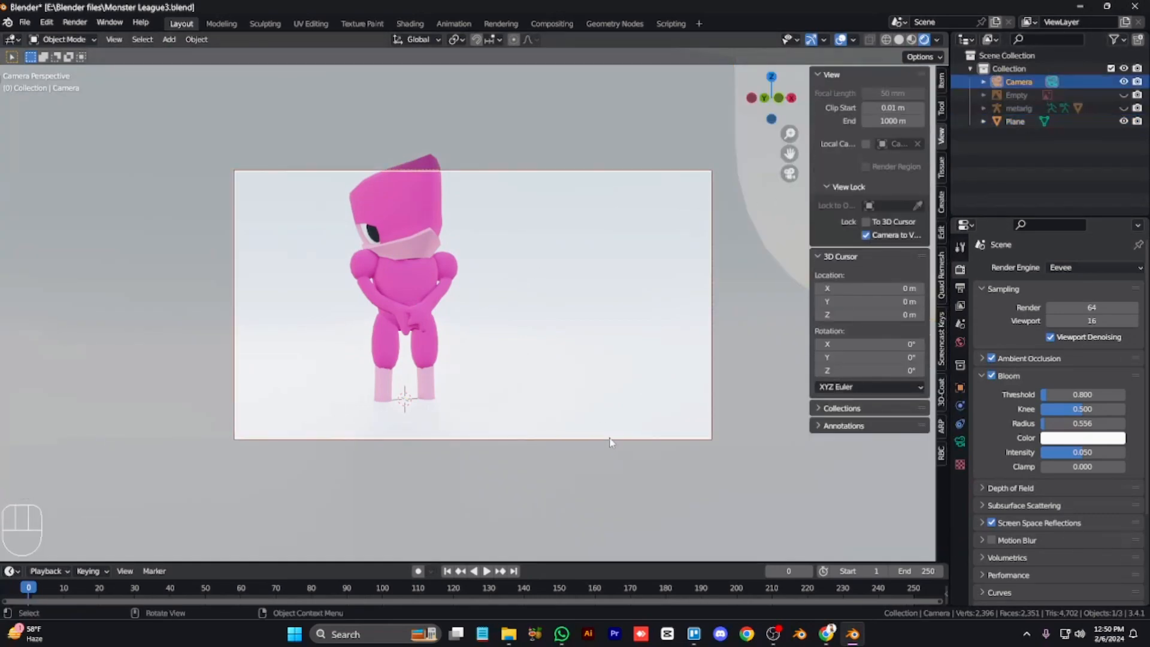
pyautogui.press('g')
pyautogui.click(498, 404)
pyautogui.press('n')
pyautogui.scroll(-1, 572, 320)
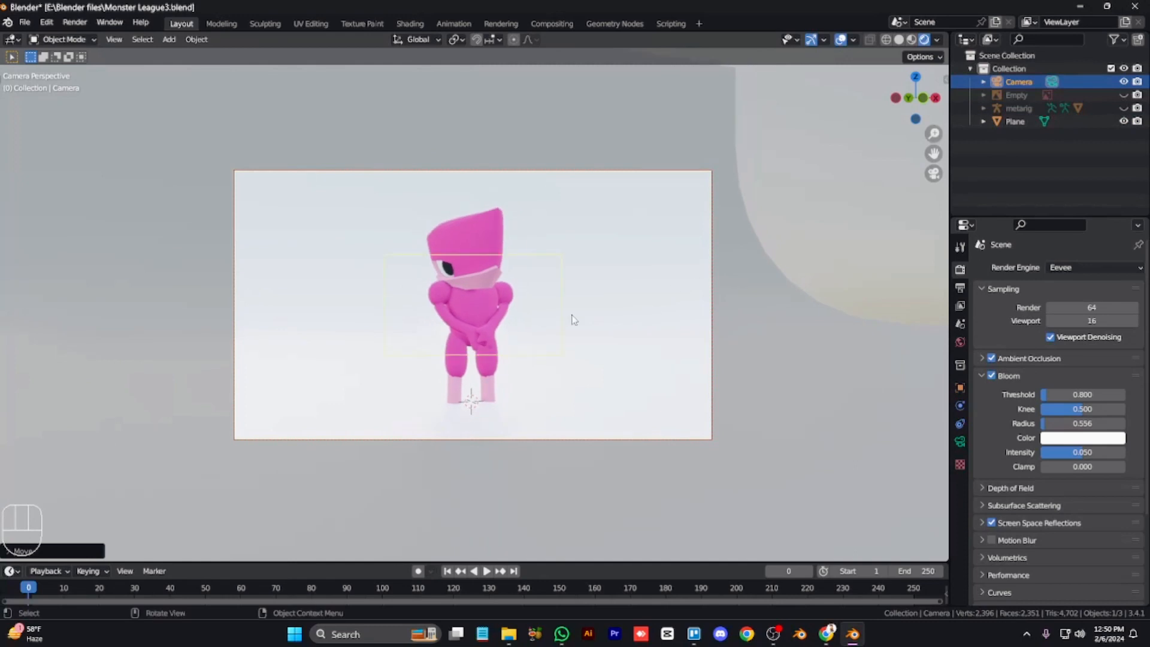
# Enable Depth of Field on the camera and set the monster's body mesh, Cube, as its focus object
pyautogui.click(960, 441)
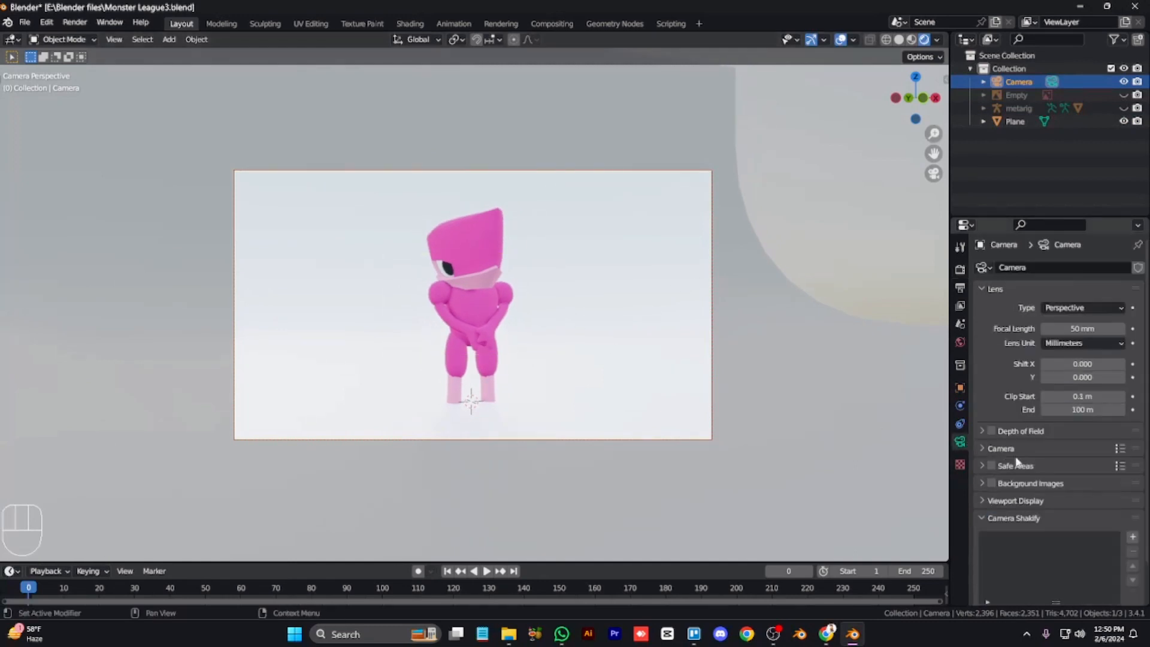
pyautogui.click(1013, 431)
pyautogui.click(991, 431)
pyautogui.moveTo(1083, 464); pyautogui.dragTo(1030, 464)
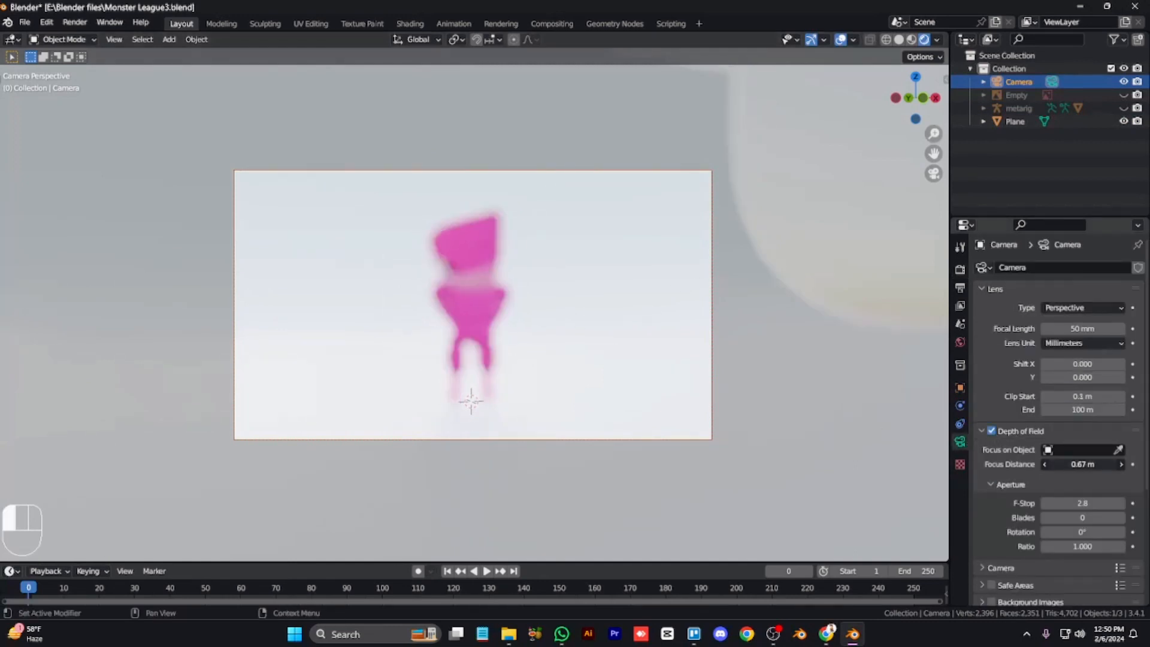
pyautogui.click(1114, 451)
pyautogui.click(487, 312)
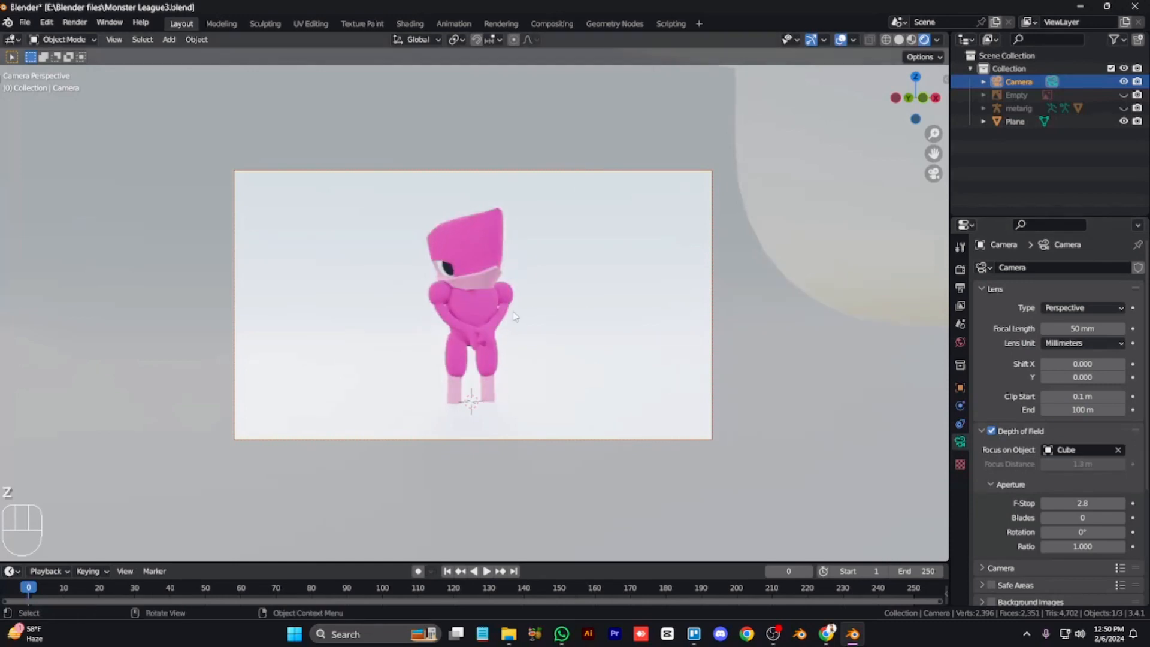
# Give the backdrop plane its own copy of the pink Material and lighten its base colour to pale pink
pyautogui.click(1015, 121)
pyautogui.click(961, 496)
pyautogui.click(981, 322)
pyautogui.click(863, 339)
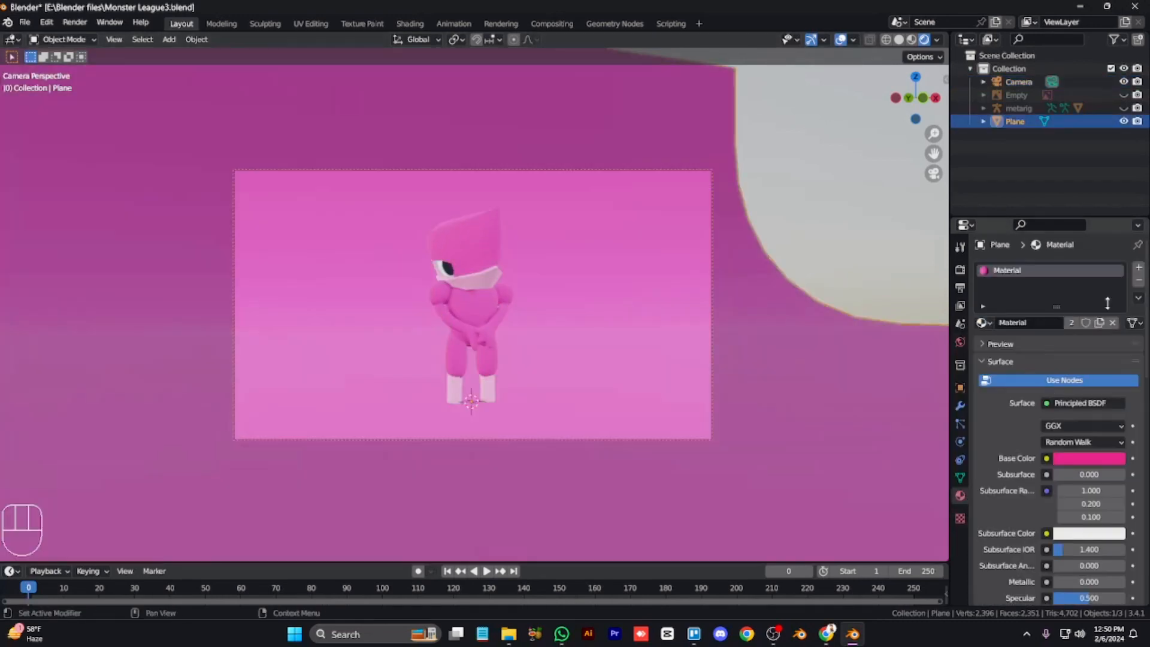
pyautogui.click(1094, 458)
pyautogui.moveTo(1091, 412)
pyautogui.mouseDown()
pyautogui.moveTo(1029, 413)
pyautogui.moveTo(1077, 412)
pyautogui.mouseUp()
# Select the monster's body and adjust the base colour of Material.001 to a deeper pink
pyautogui.click(479, 312)
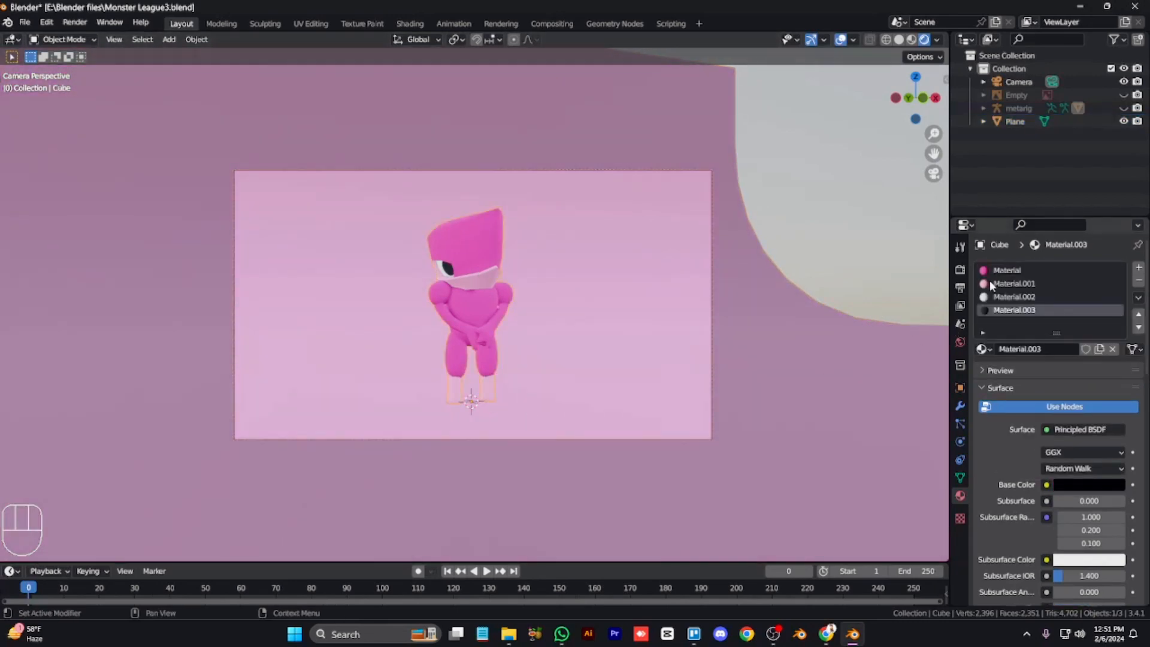
pyautogui.click(989, 283)
pyautogui.click(1089, 485)
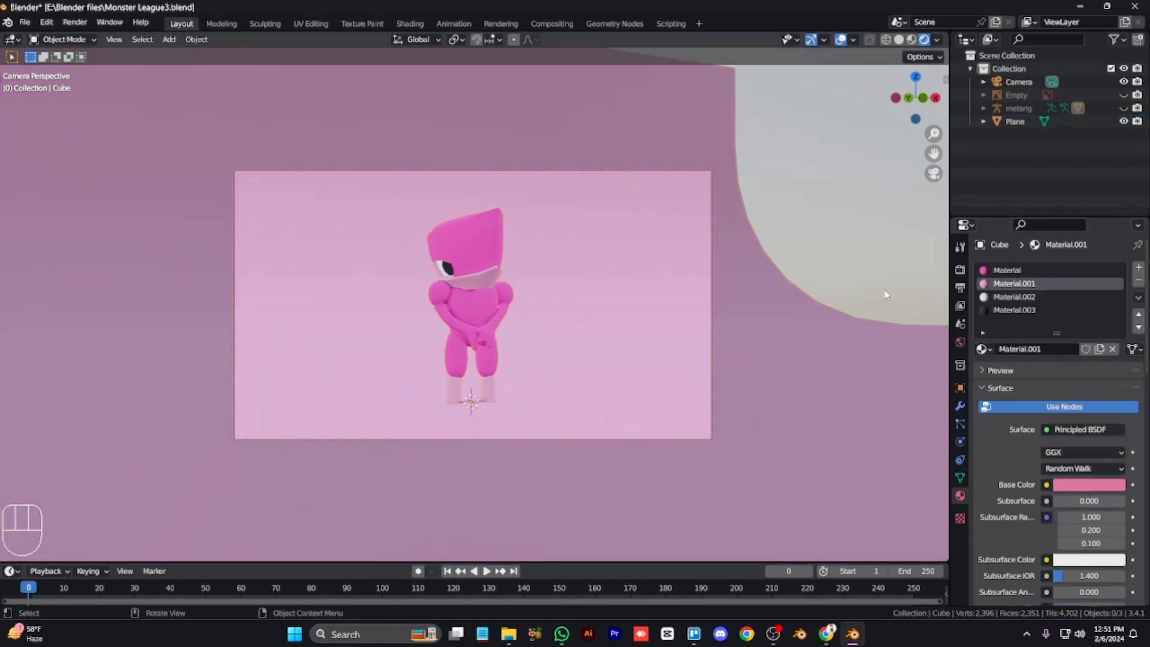